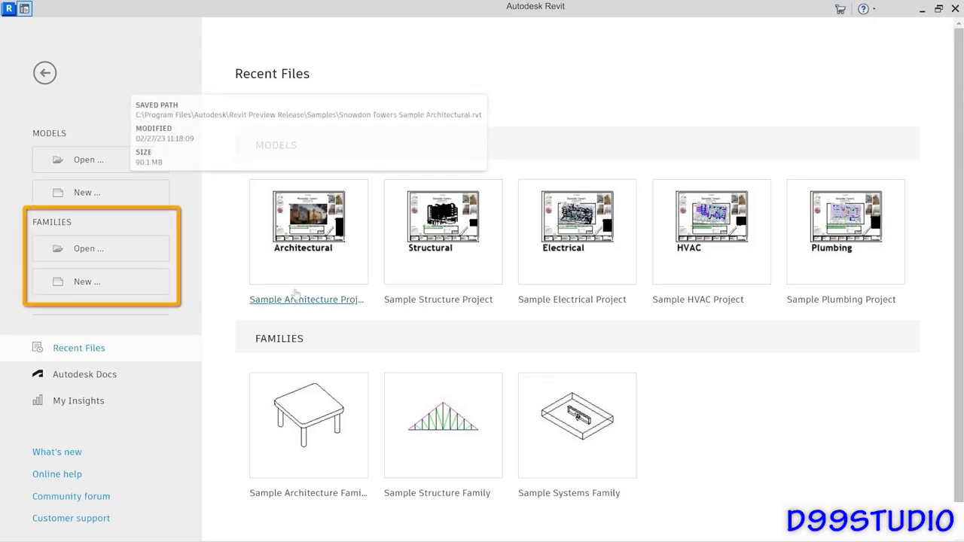
- Start creating a new family to bring up the template file selection
left_click(118, 291)
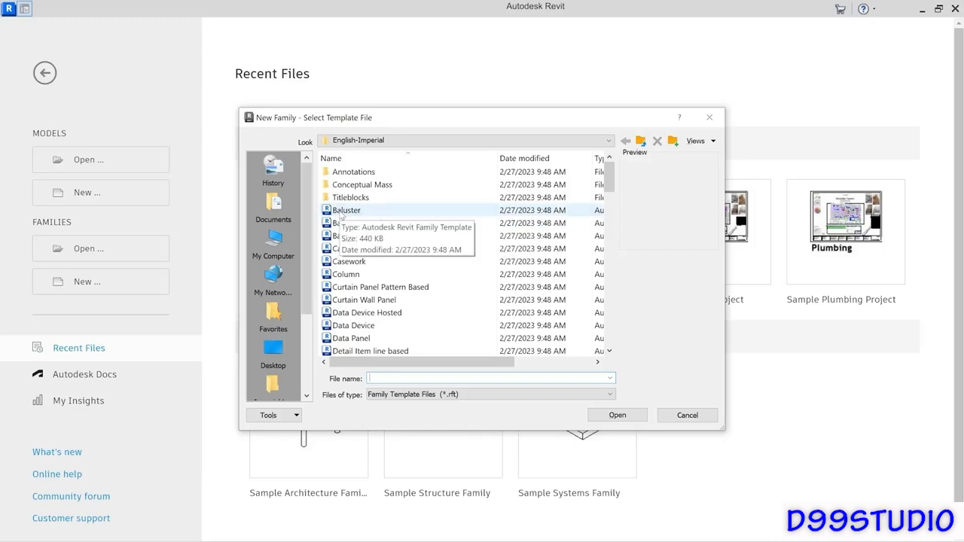
- Browse the English-Imperial family templates from Baluster through Electrical Fixture wall based, checking each one's preview
left_click(350, 210)
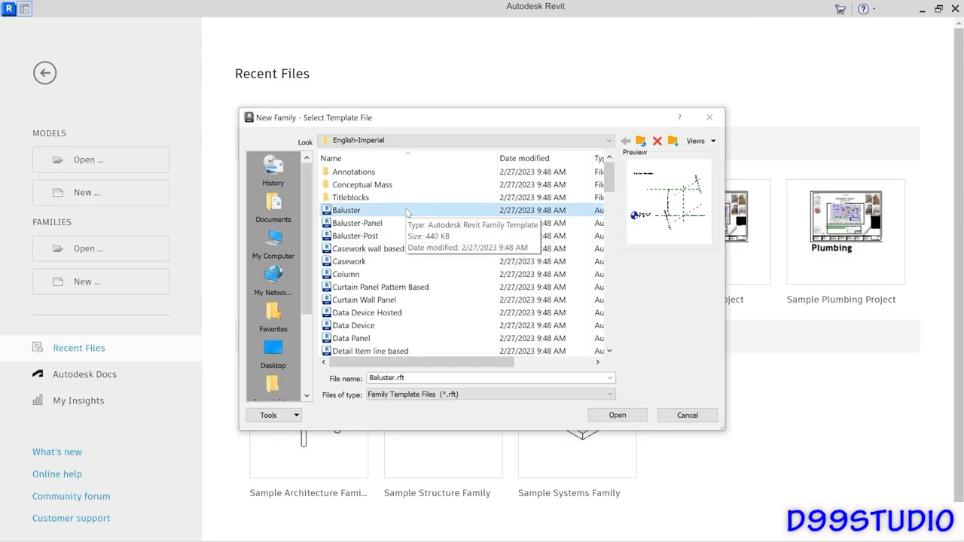
key("Down")
key("Down")
key("Down")
key("Down")
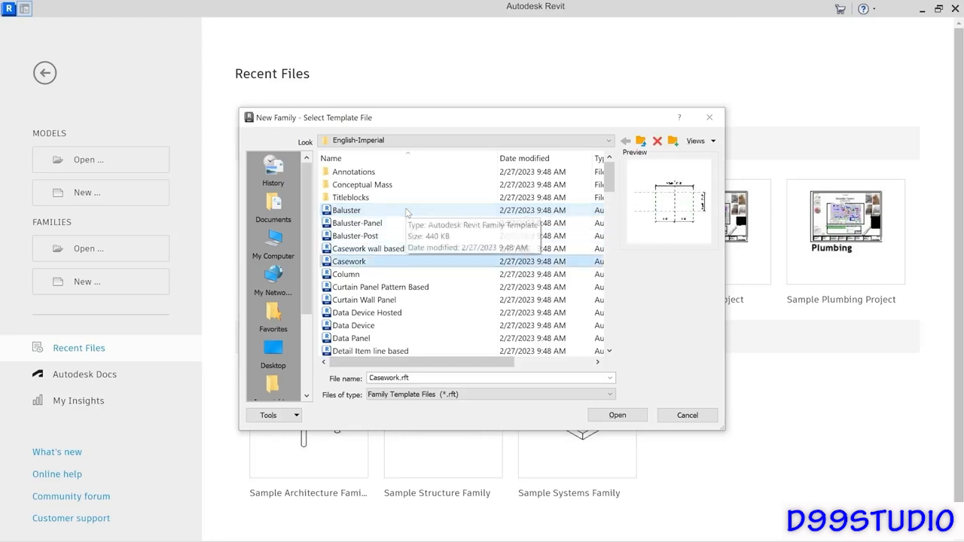
key("Down")
key("Down")
key("Down")
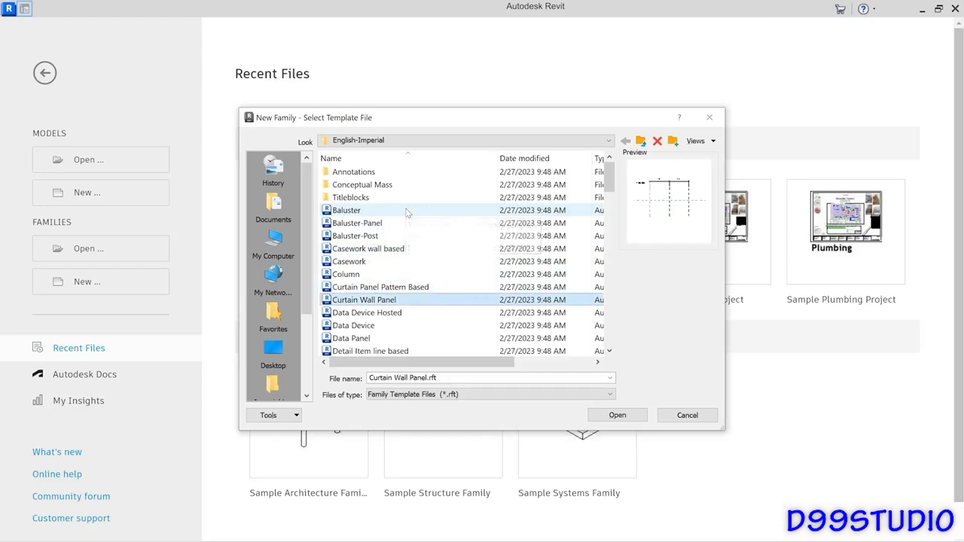
key("Down")
key("Down")
key("Down")
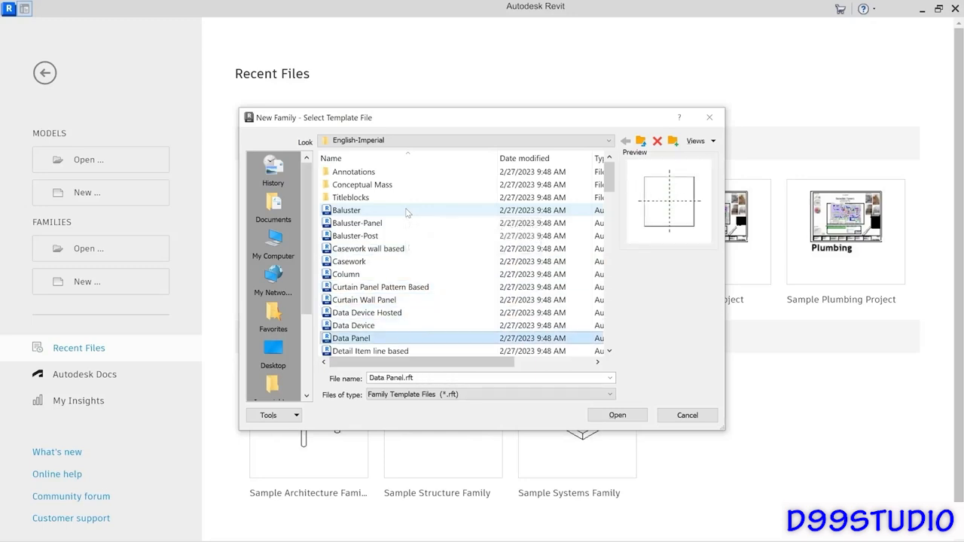
key("Down")
key("Down")
key("Down")
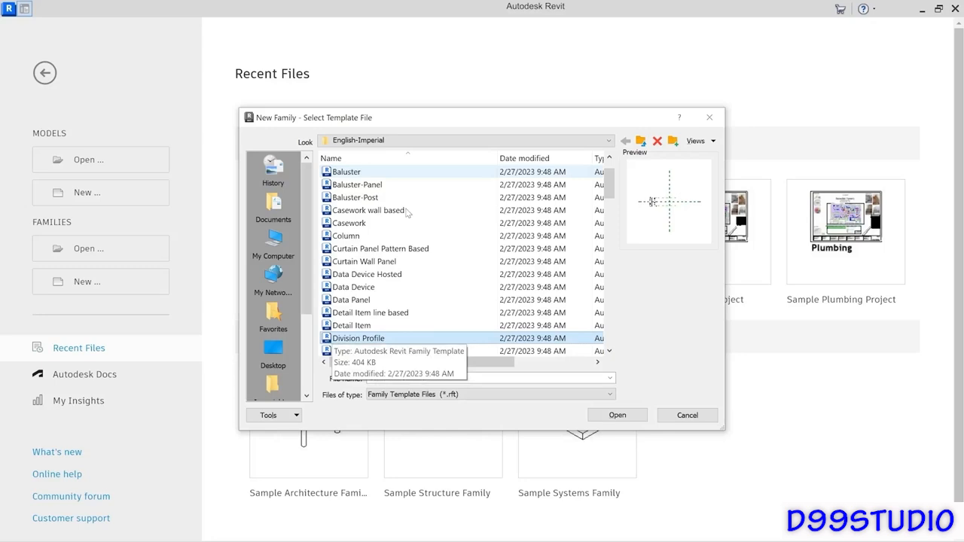
key("Down")
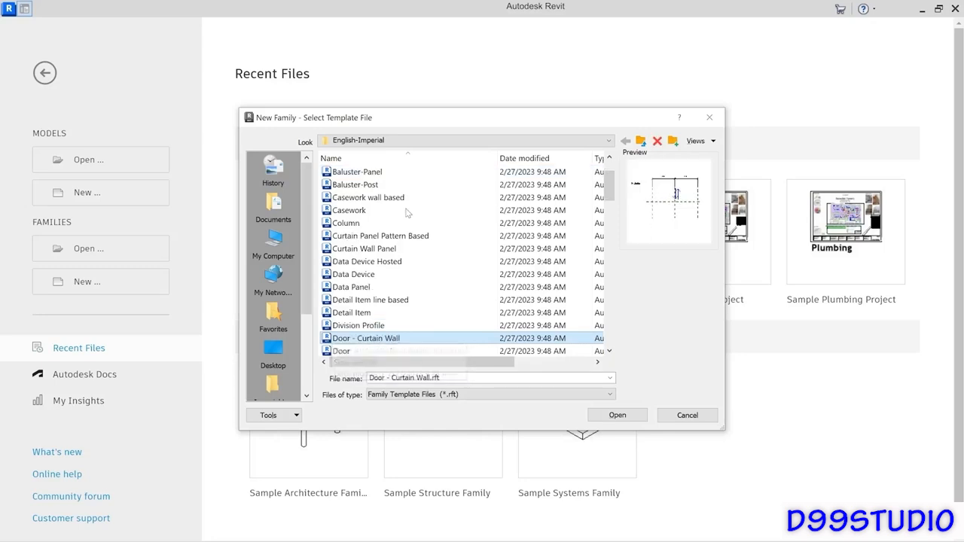
key("Down")
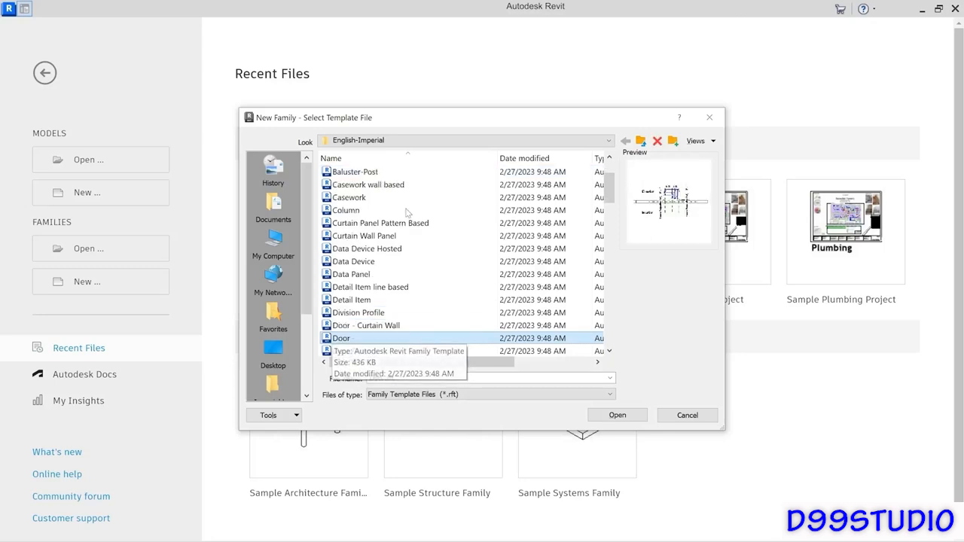
key("Down")
key("Down")
key("Down")
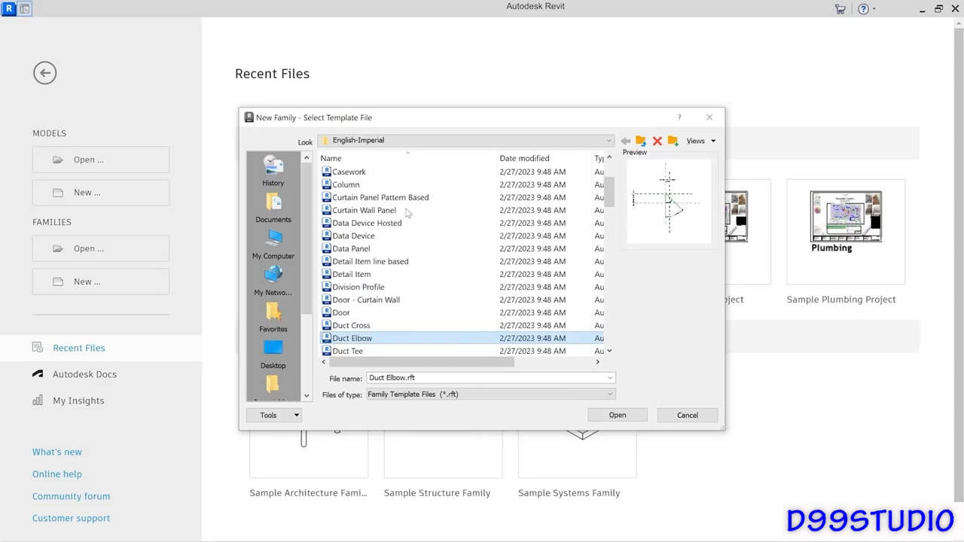
key("Down")
key("Down")
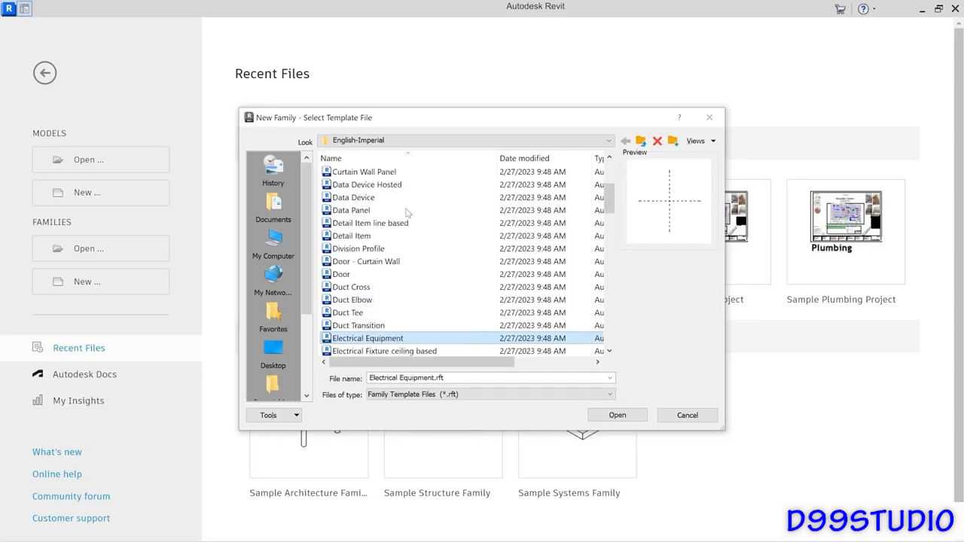
key("Down")
key("Down")
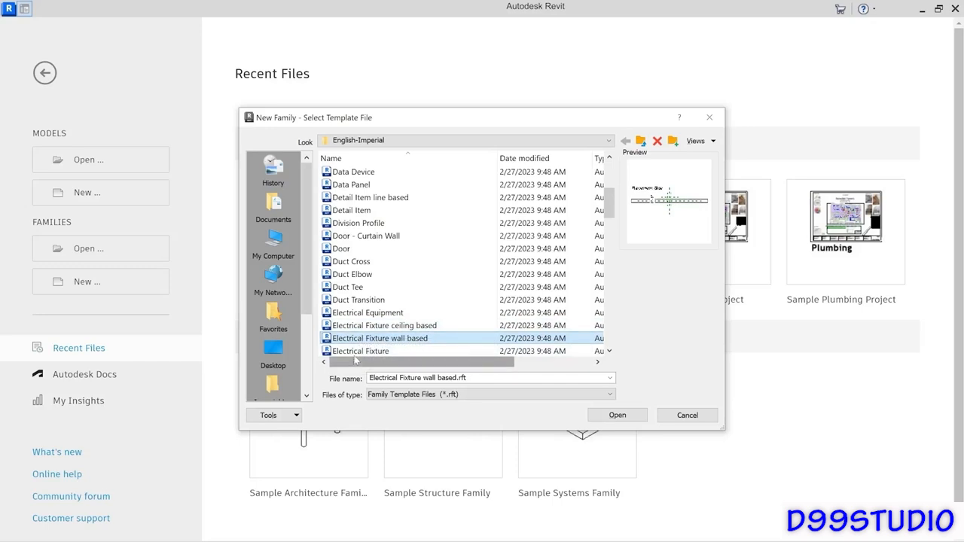
- Compare the previews of the ceiling based, wall based and unhosted Electrical Fixture templates
left_click(359, 327)
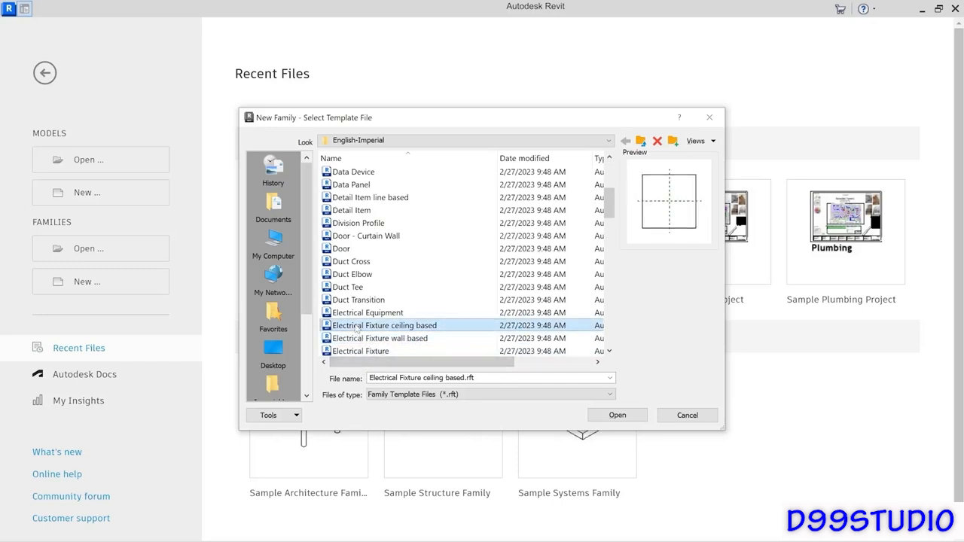
left_click(387, 342)
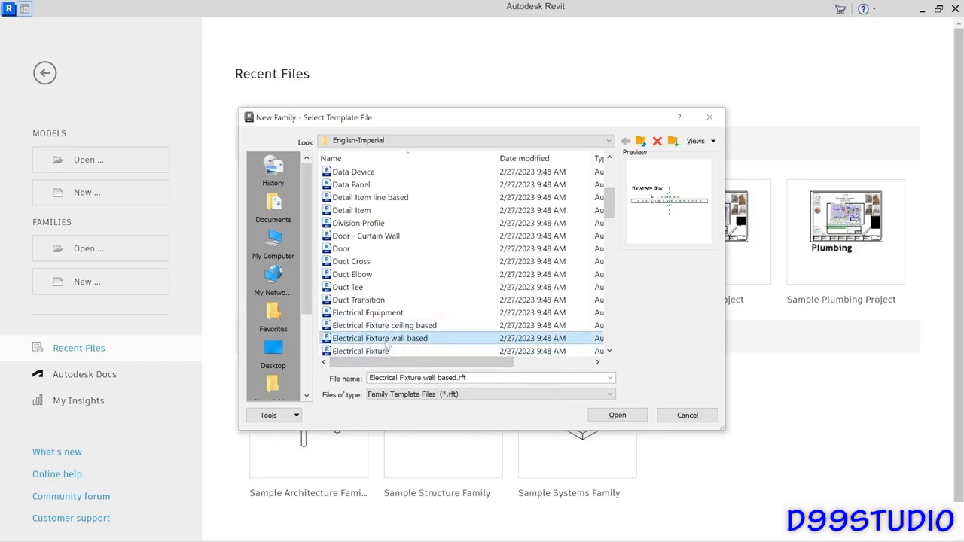
left_click(377, 351)
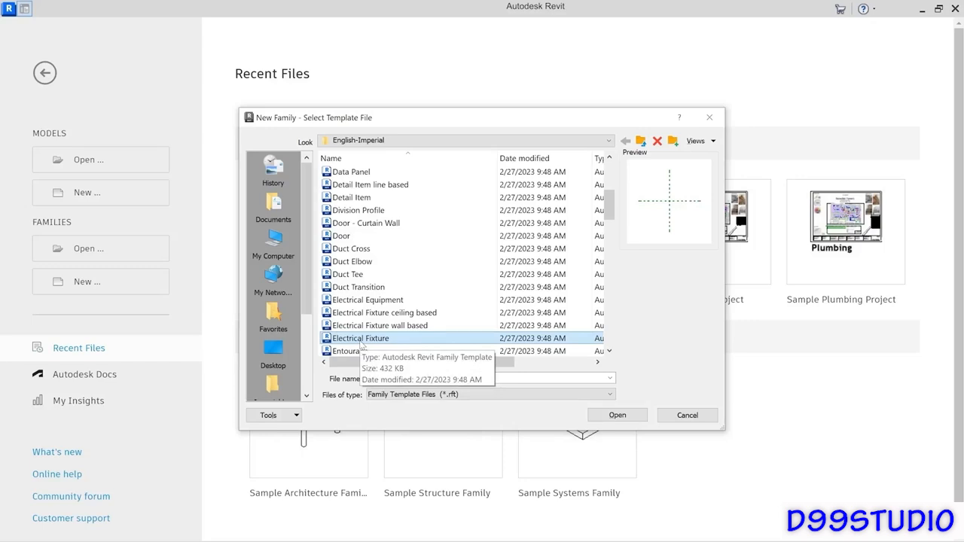
left_click(398, 322)
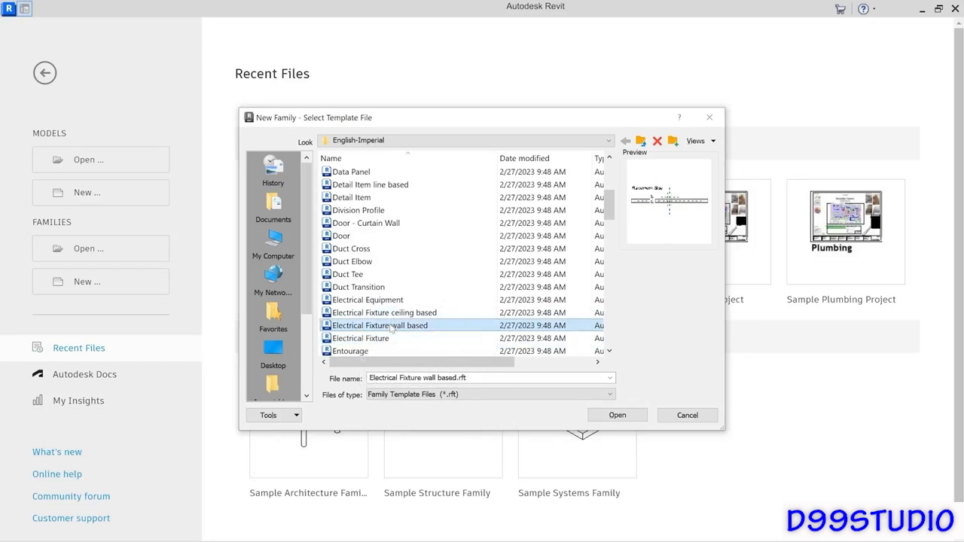
left_click(398, 315)
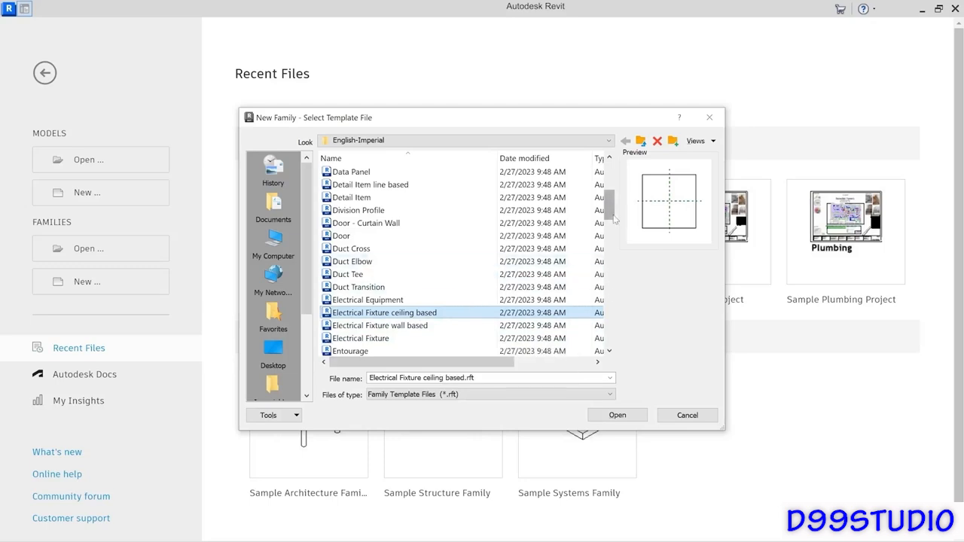
- Create the new family from the Furniture.rft template
left_click(610, 352)
left_click(610, 352)
left_click(610, 352)
left_click(609, 351)
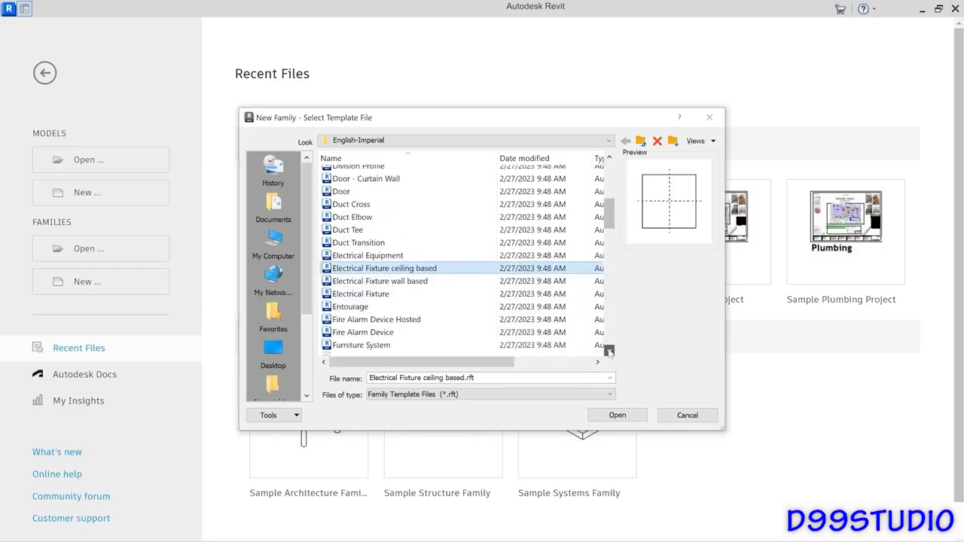
left_click(609, 351)
left_click(610, 352)
left_click(352, 327)
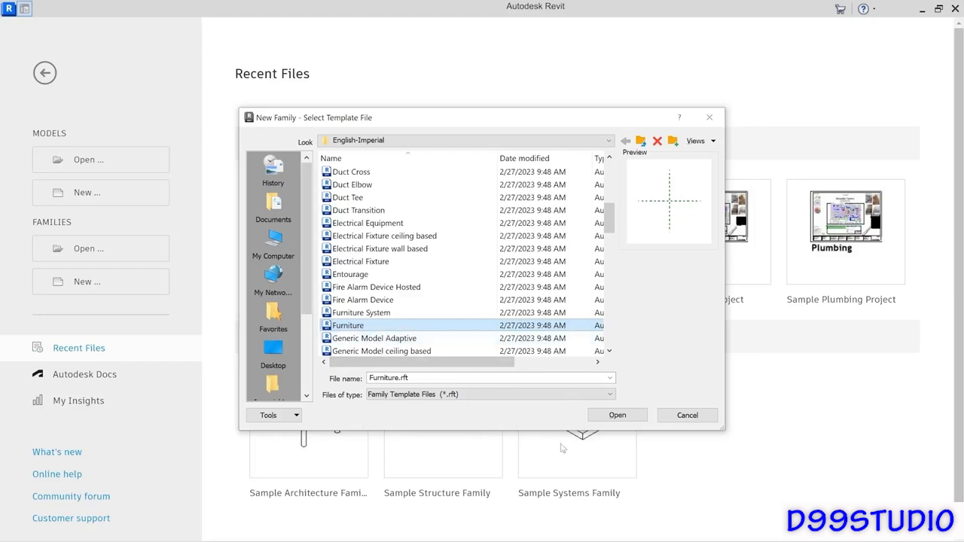
left_click(639, 417)
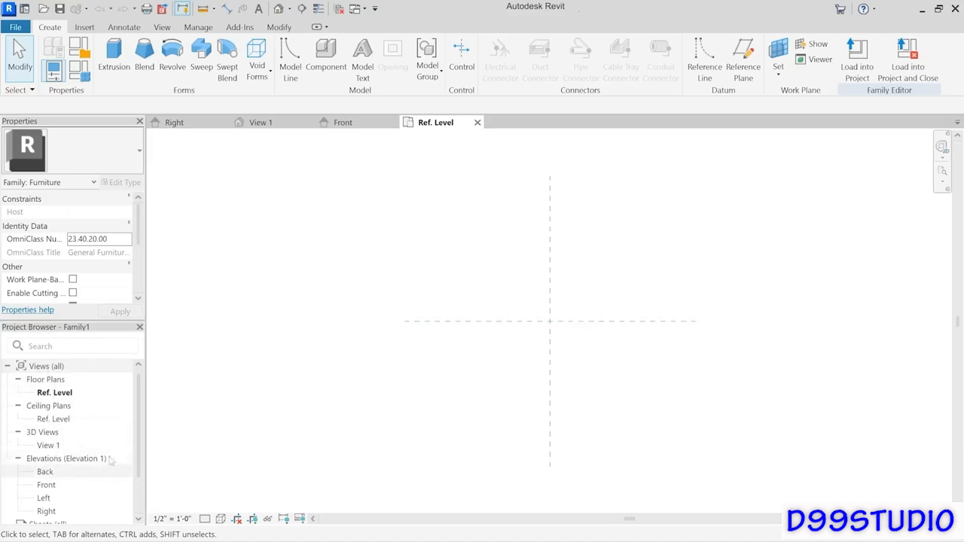
left_click_drag(140, 428, 141, 403)
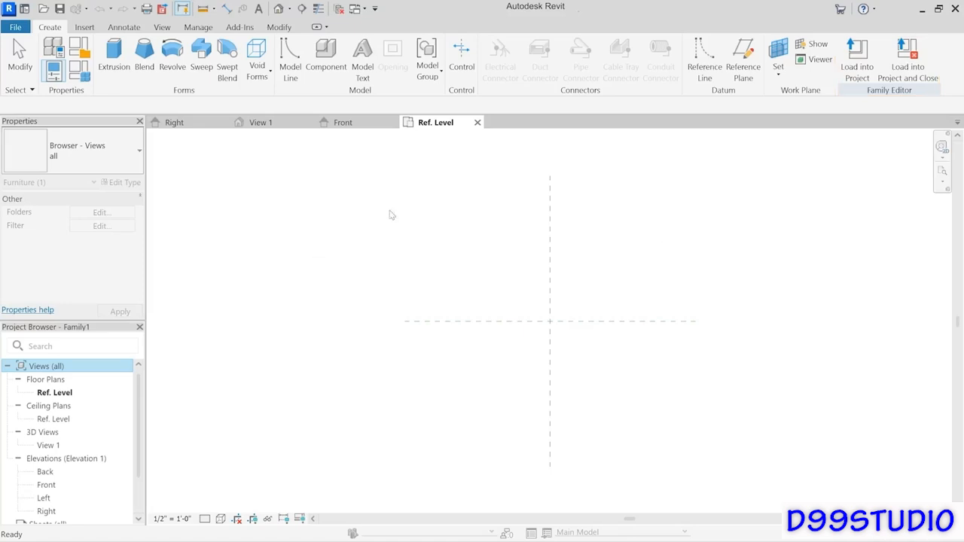
left_click(83, 27)
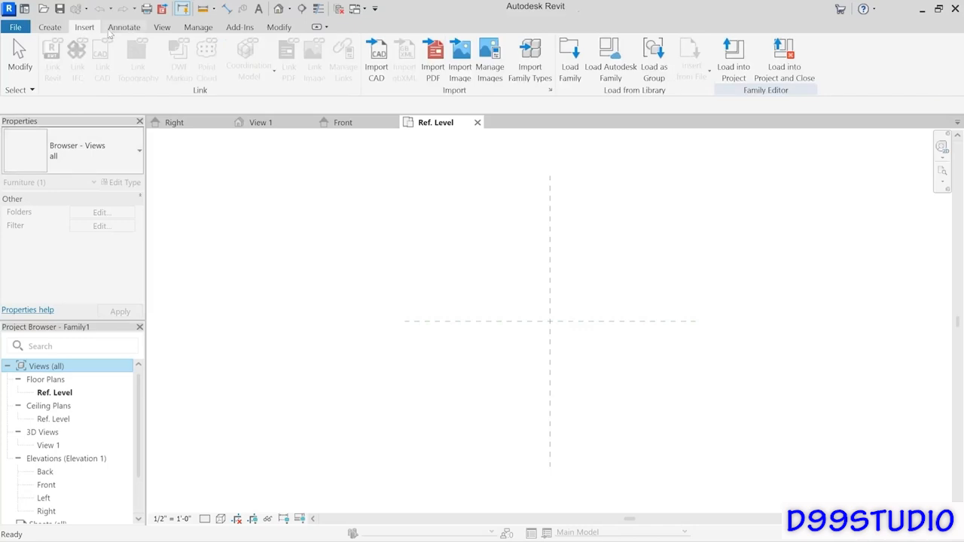
left_click(120, 29)
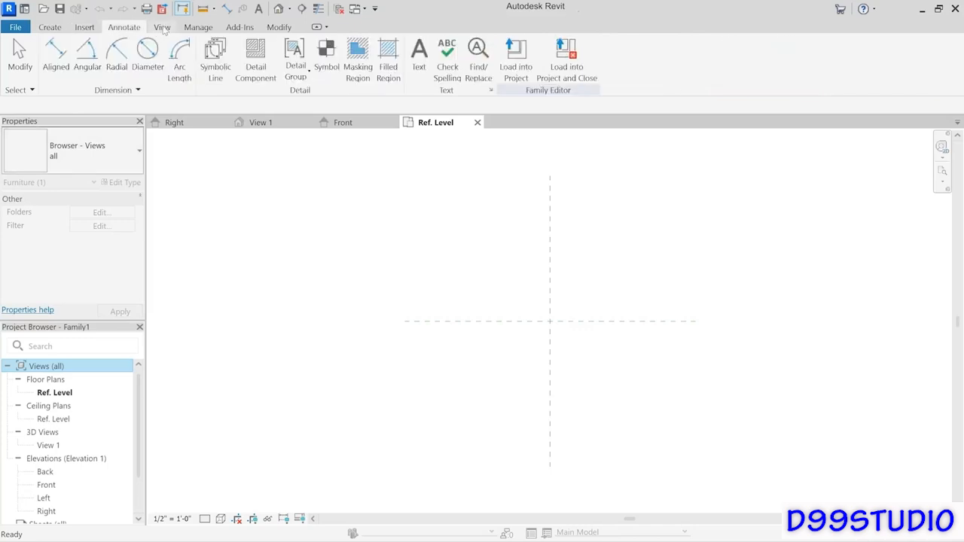
left_click(165, 27)
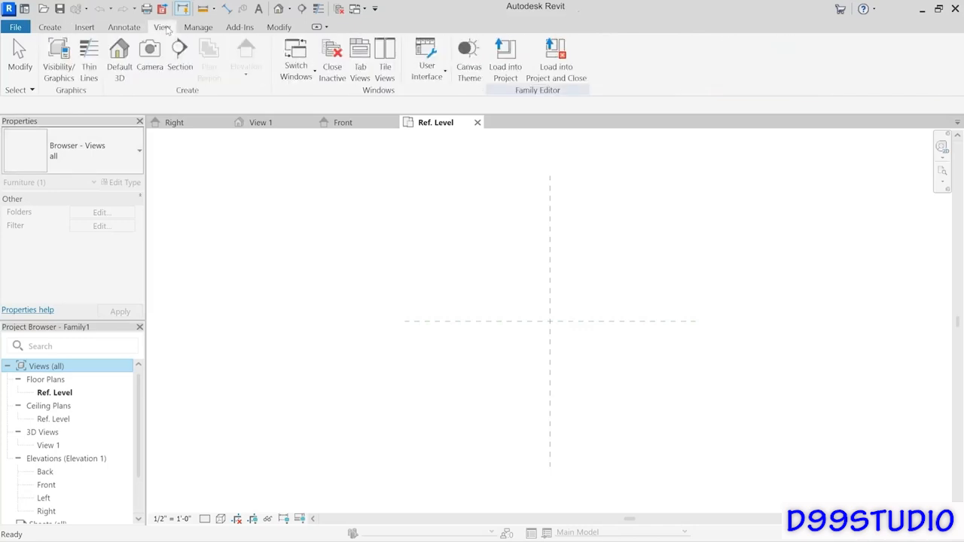
left_click(57, 28)
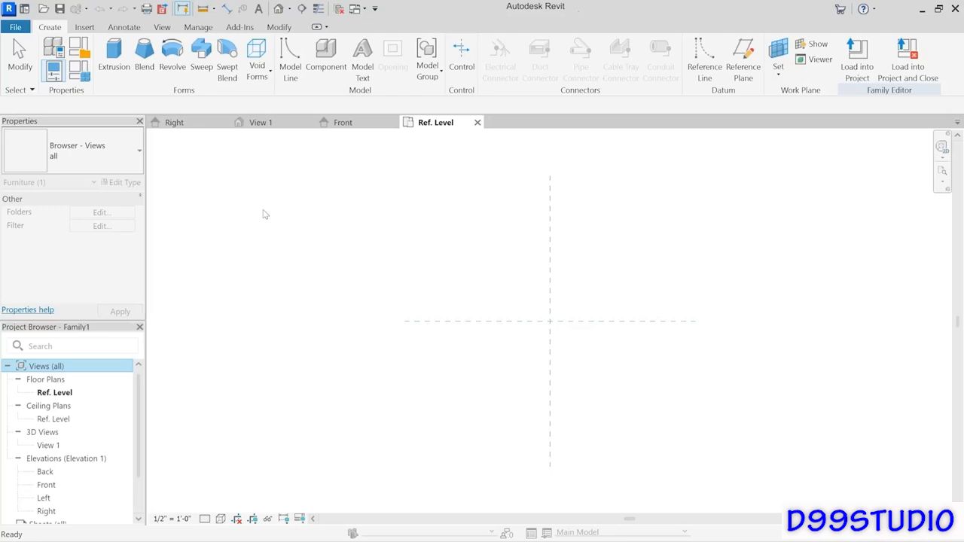
- Look through the family's open Right, View 1, Front and Ref. Level views in turn
left_click(184, 123)
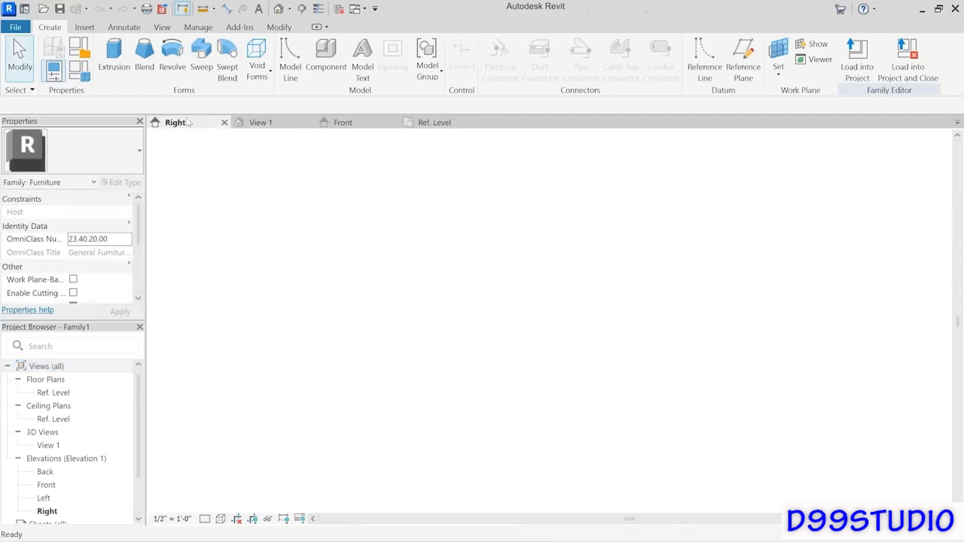
left_click(267, 124)
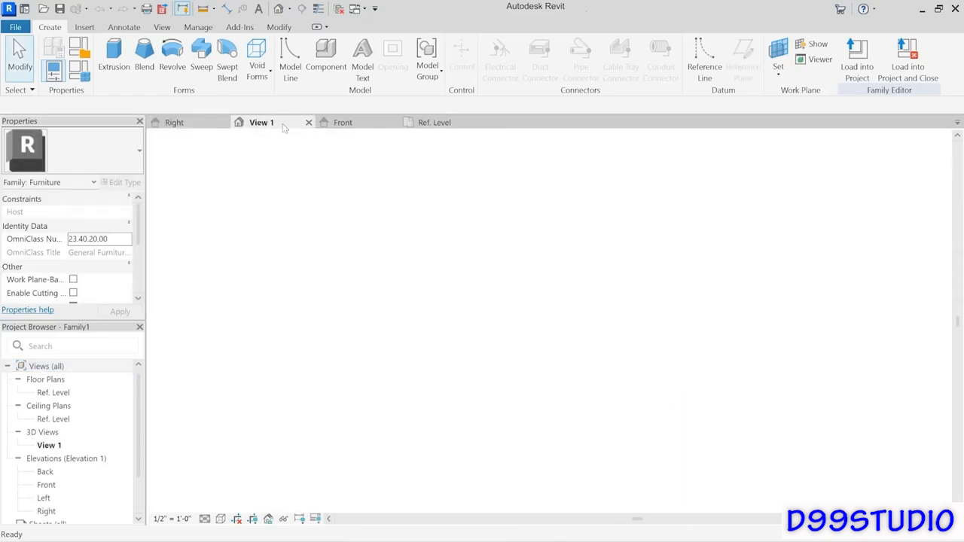
left_click(342, 124)
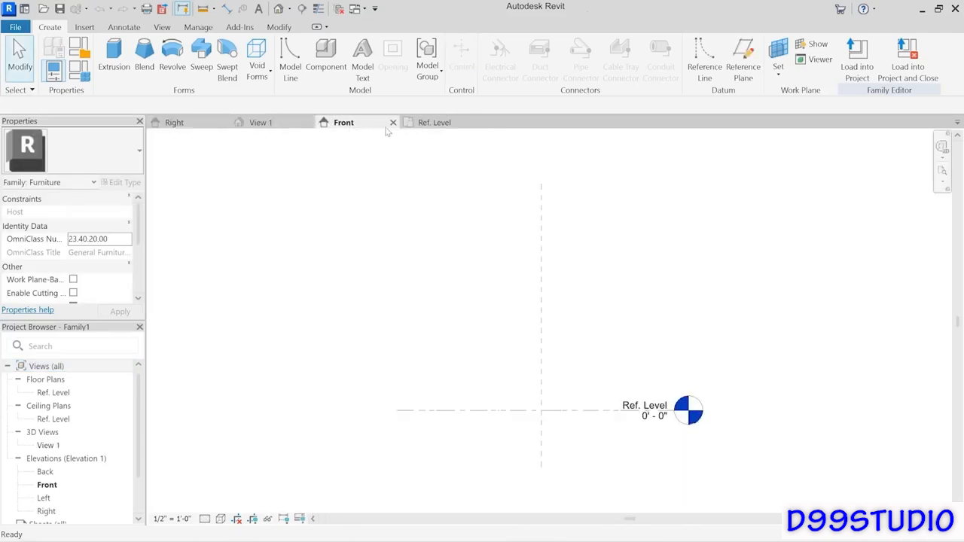
left_click(430, 128)
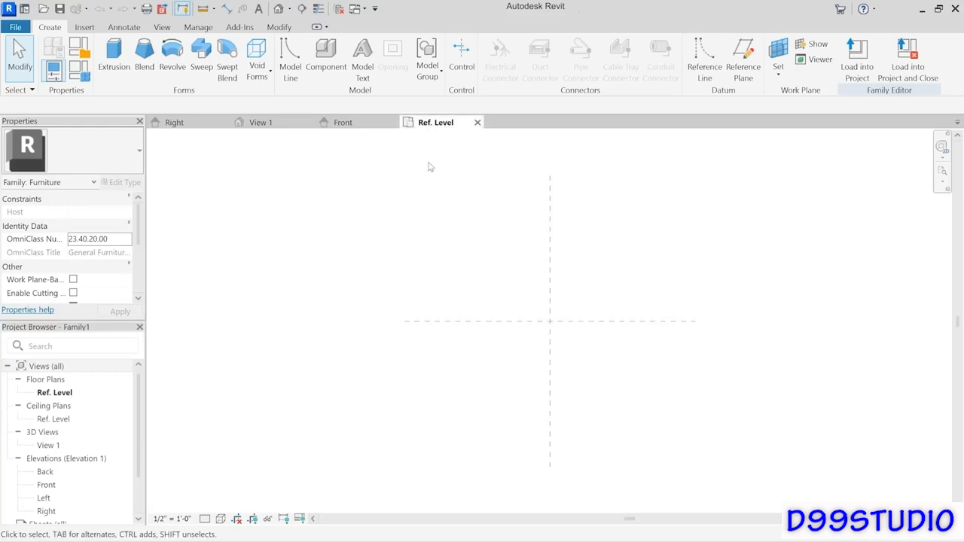
- Make the Levels annotation category visible in the 3D view View 1 and orient it to the top-front-right corner
left_click(260, 123)
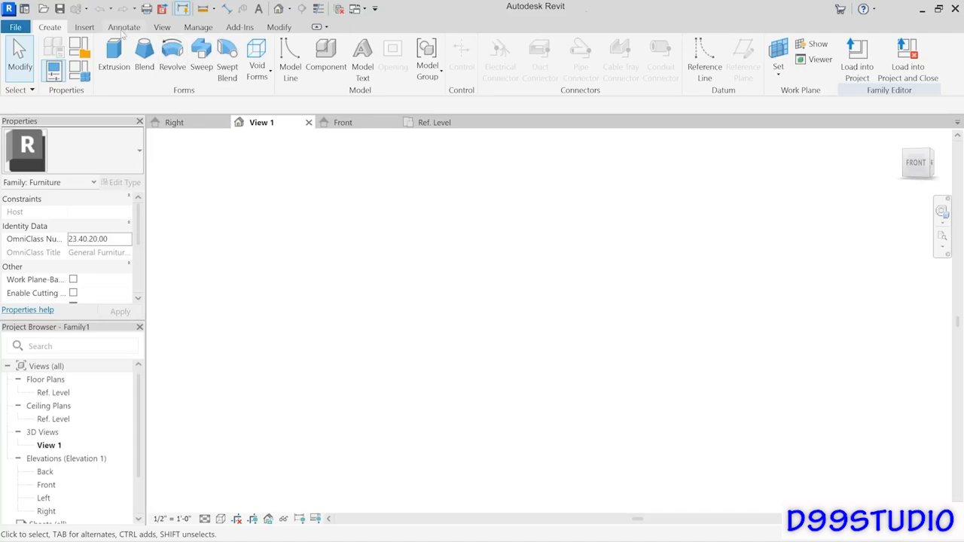
left_click(162, 27)
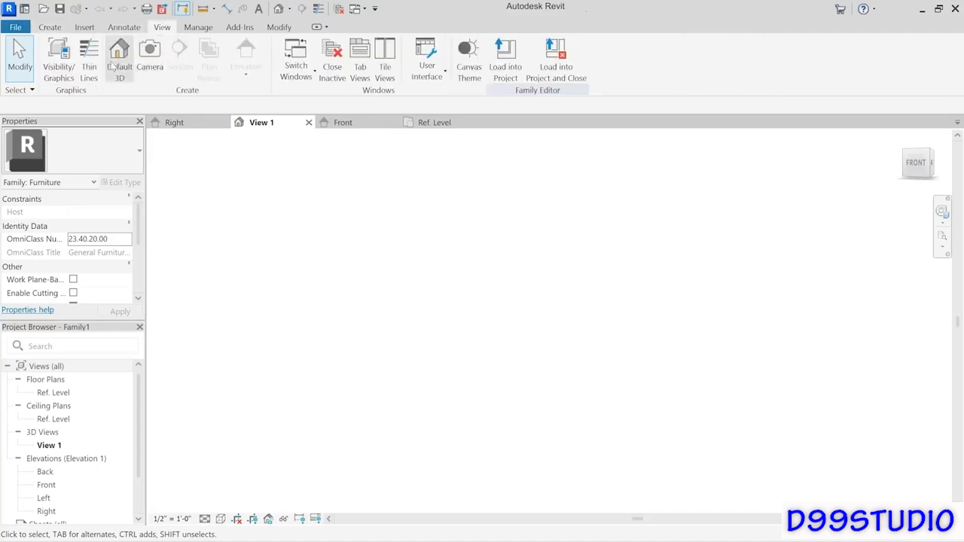
left_click(58, 72)
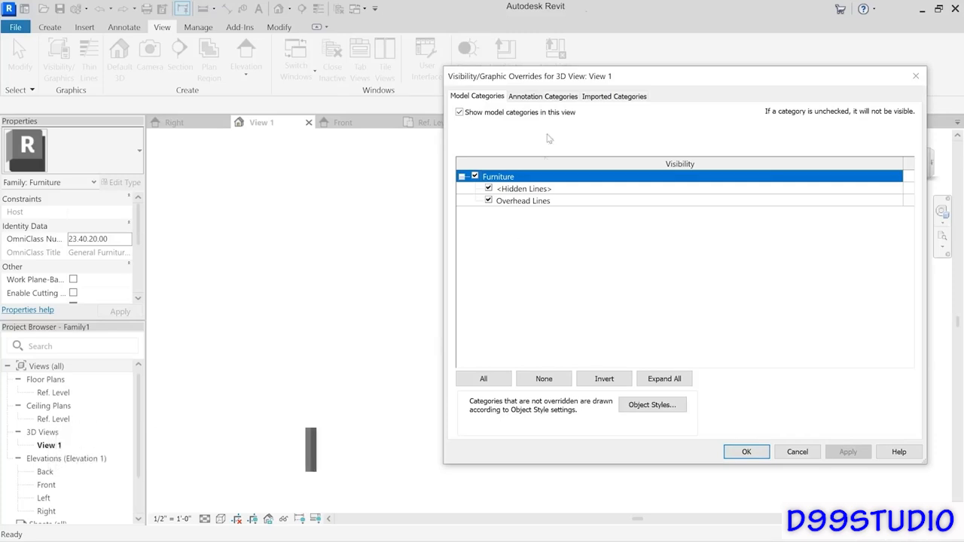
left_click(538, 98)
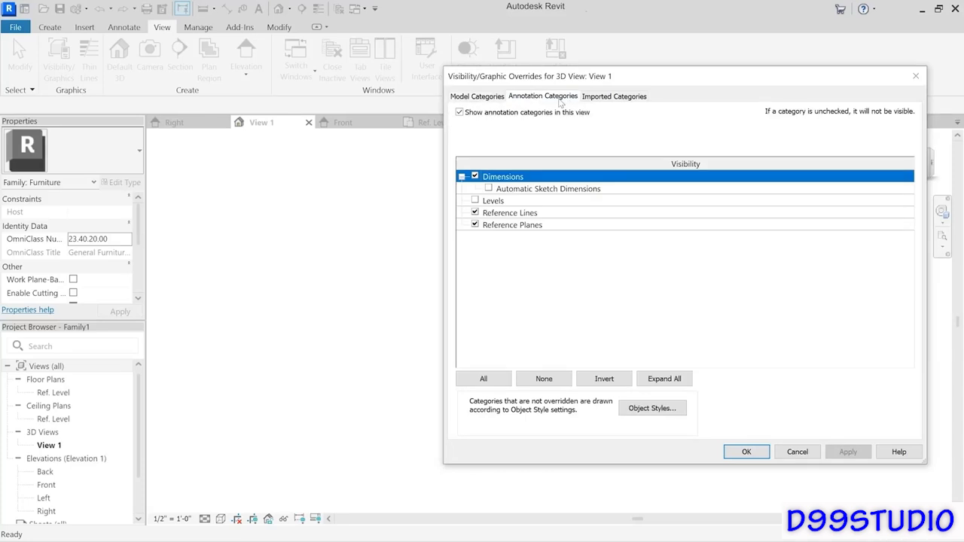
left_click(475, 200)
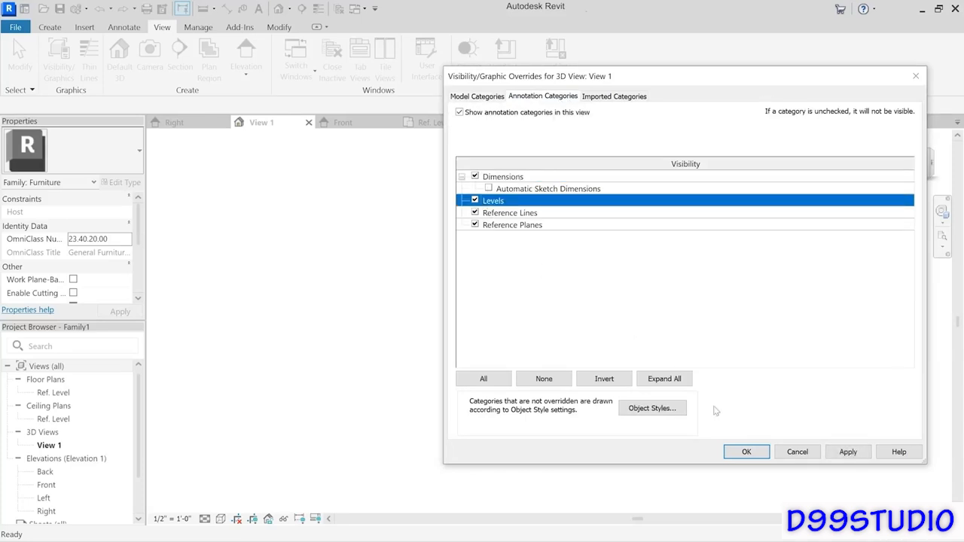
left_click(747, 452)
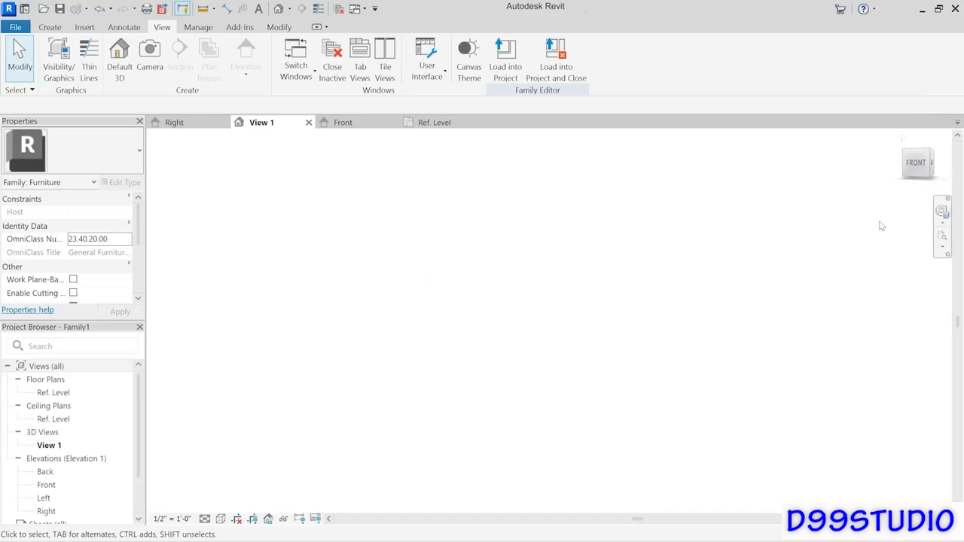
left_click(929, 154)
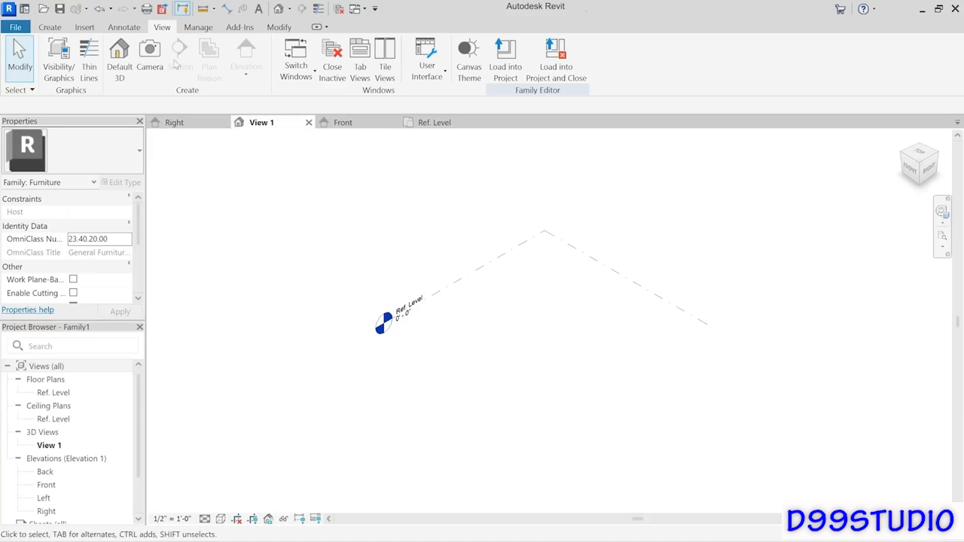
- Tile the four open views and zoom all of them to fit their windows
left_click(385, 75)
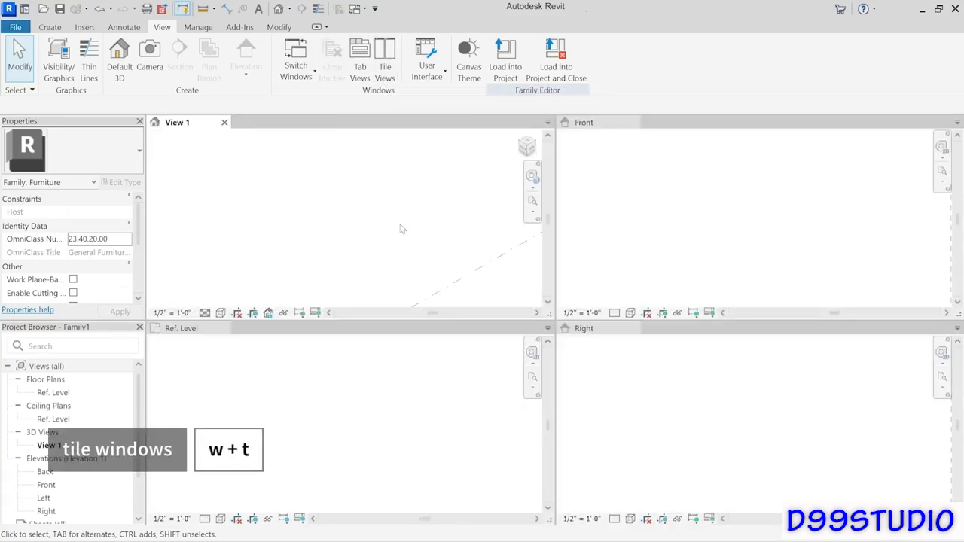
left_click(532, 213)
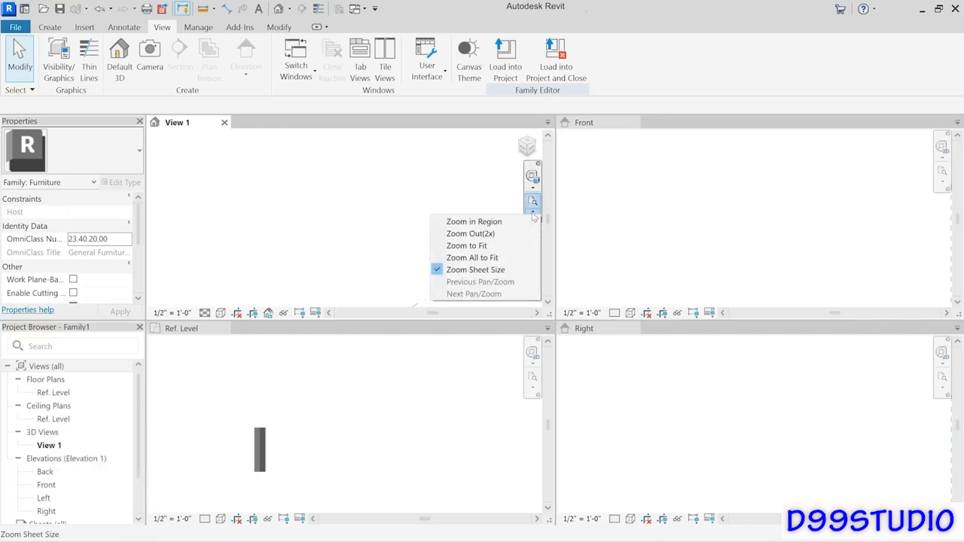
left_click(493, 259)
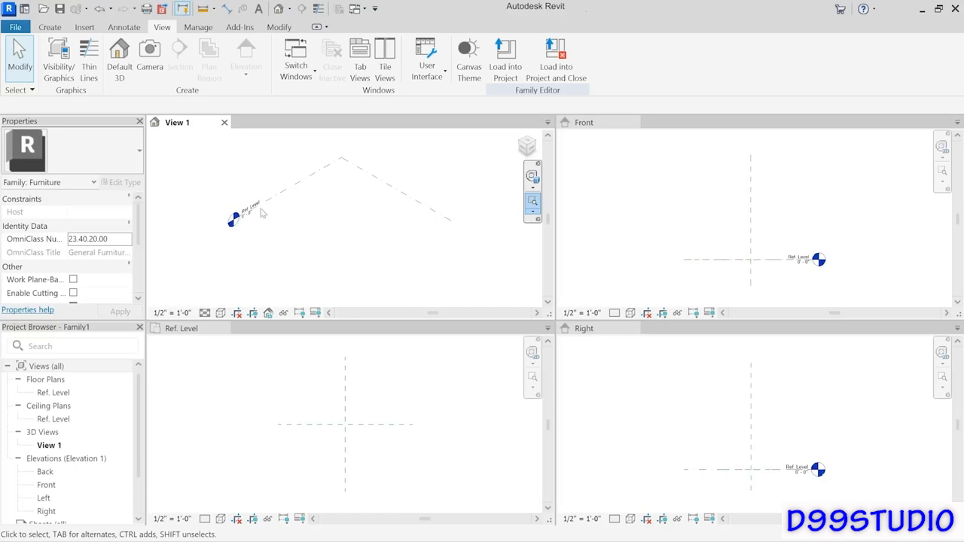
- Start saving the family to the Desktop under the file name Pool Table_V1
left_click(19, 30)
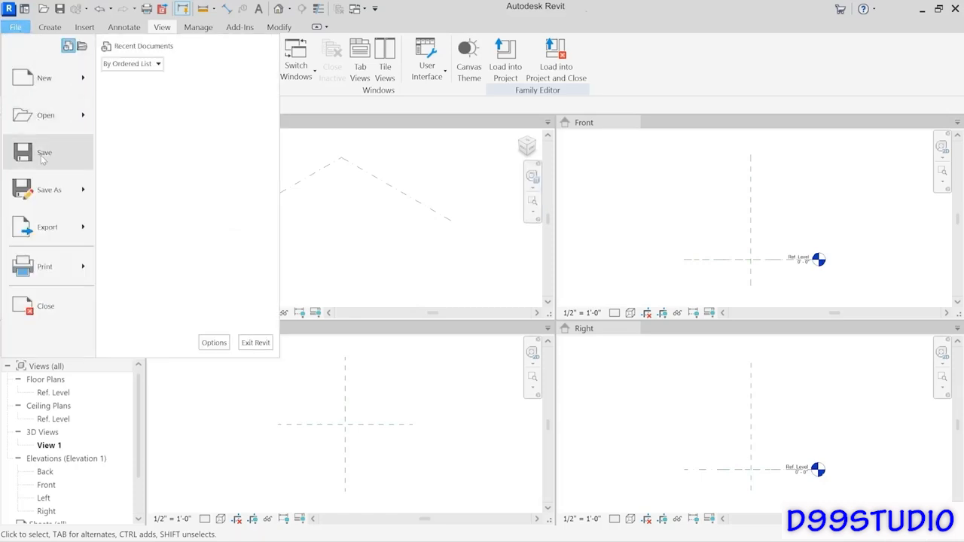
left_click(42, 154)
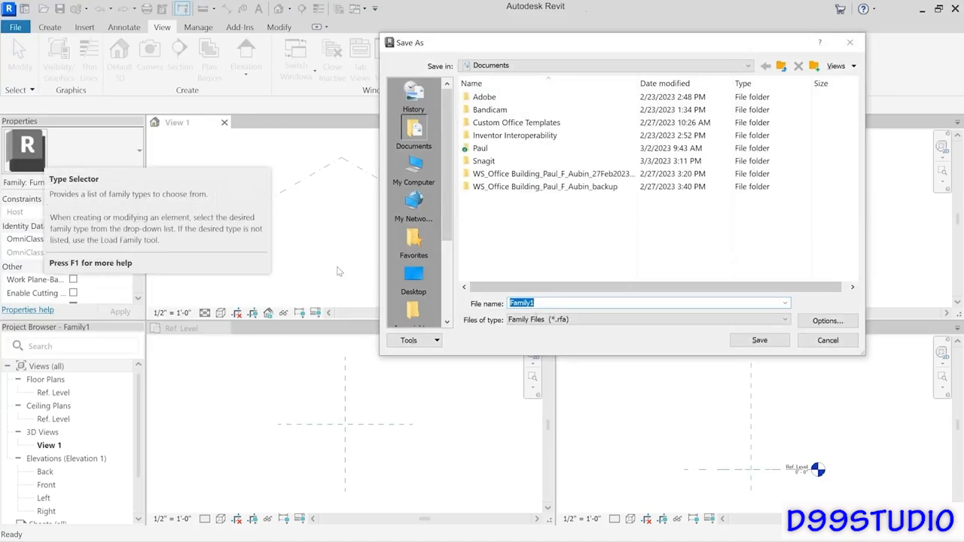
left_click(414, 277)
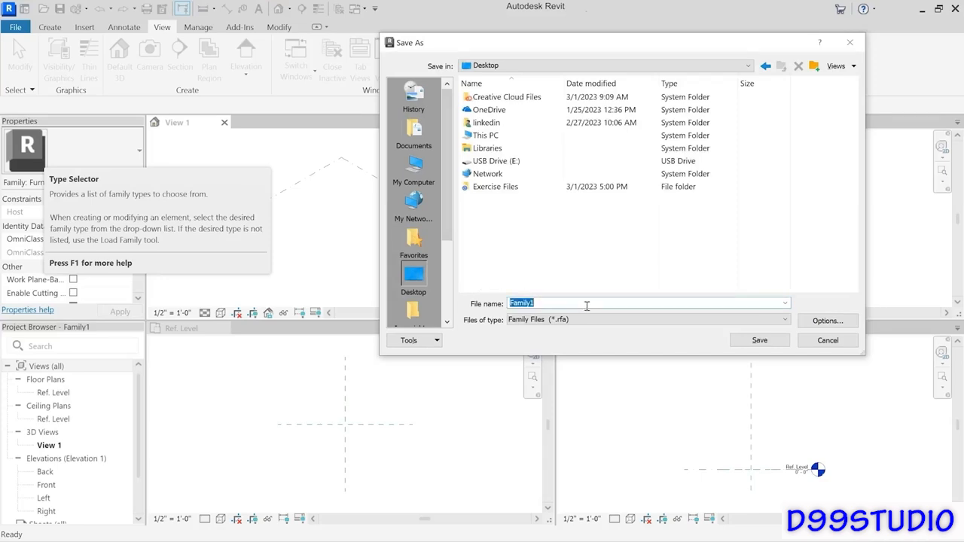
type("Poll")
type("ol Table")
type("_V1")
- Save with a maximum of 1 backup and a thumbnail from 3D View: View 1, regenerated if not up-to-date
left_click(813, 322)
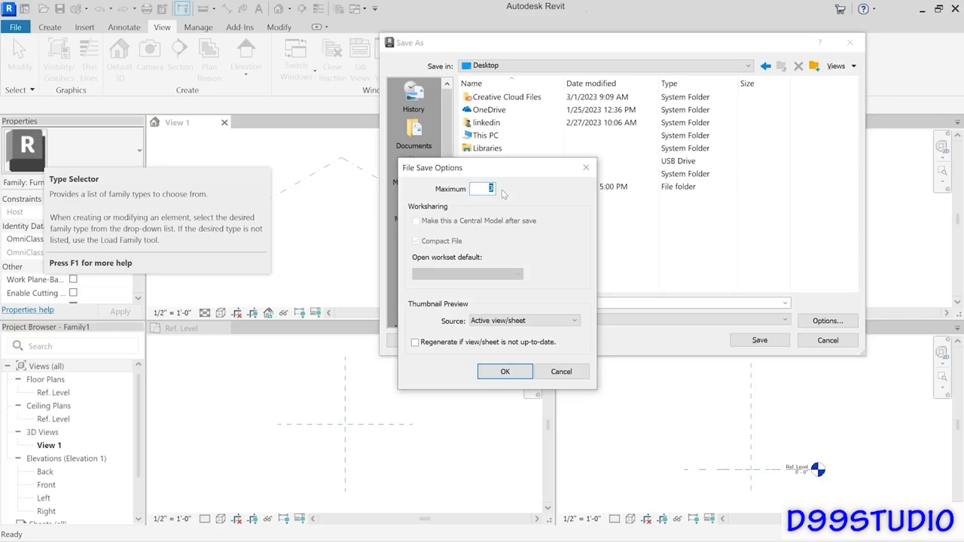
type("1")
left_click(537, 323)
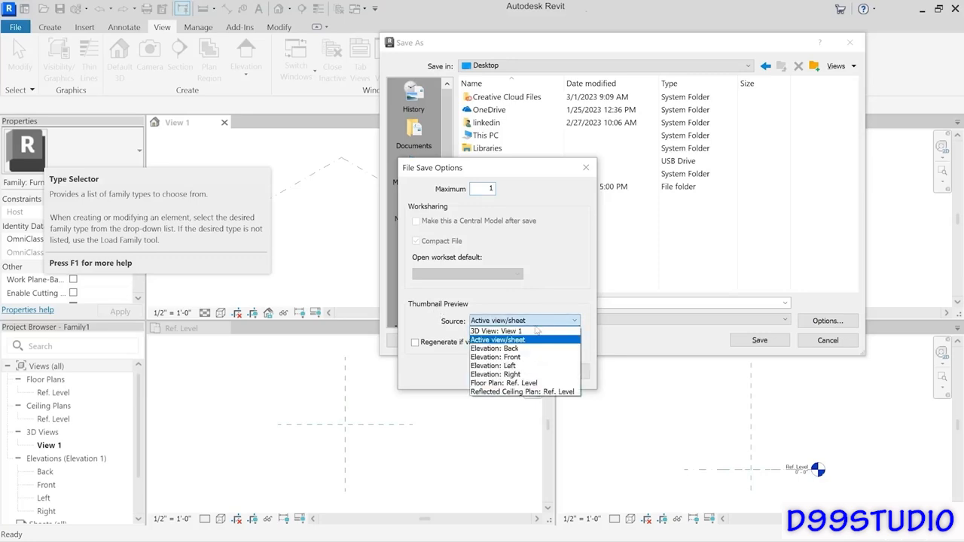
left_click(520, 330)
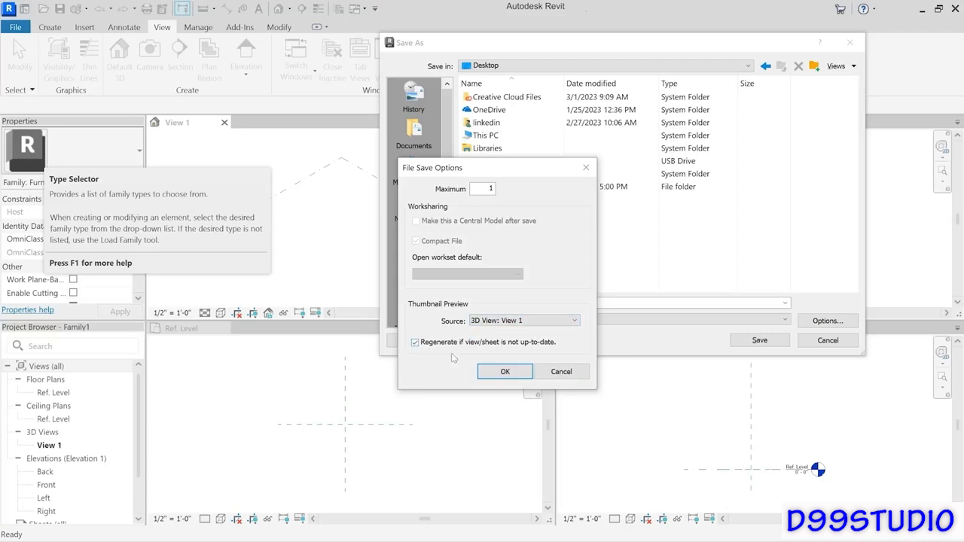
left_click(516, 372)
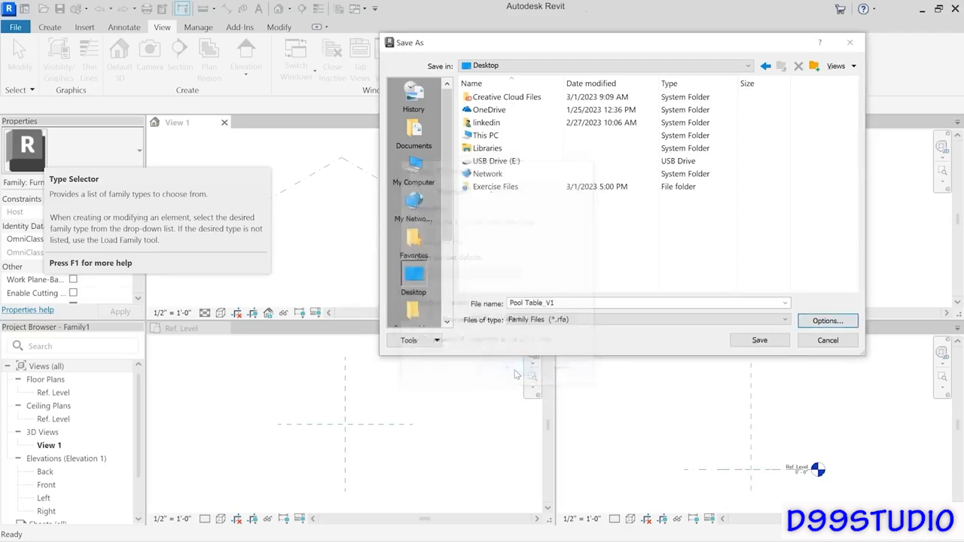
left_click(774, 341)
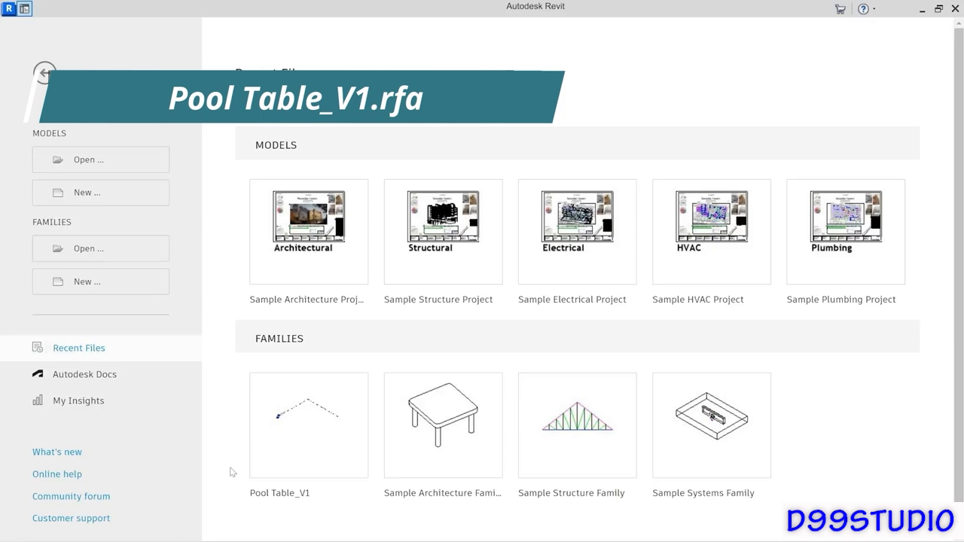
- Reopen the recent family Pool Table_V1 and save View 1 with a top-front-right corner orientation
left_click(316, 430)
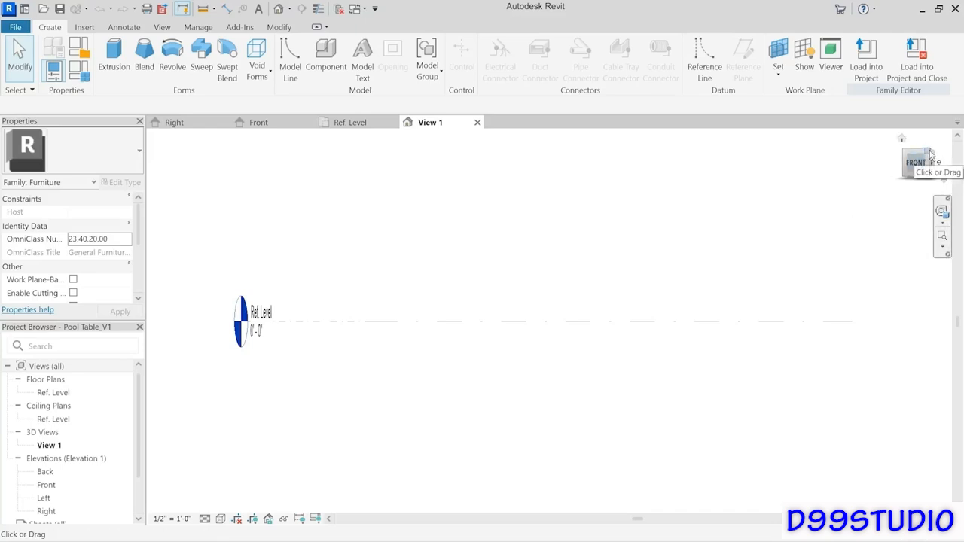
left_click(930, 154)
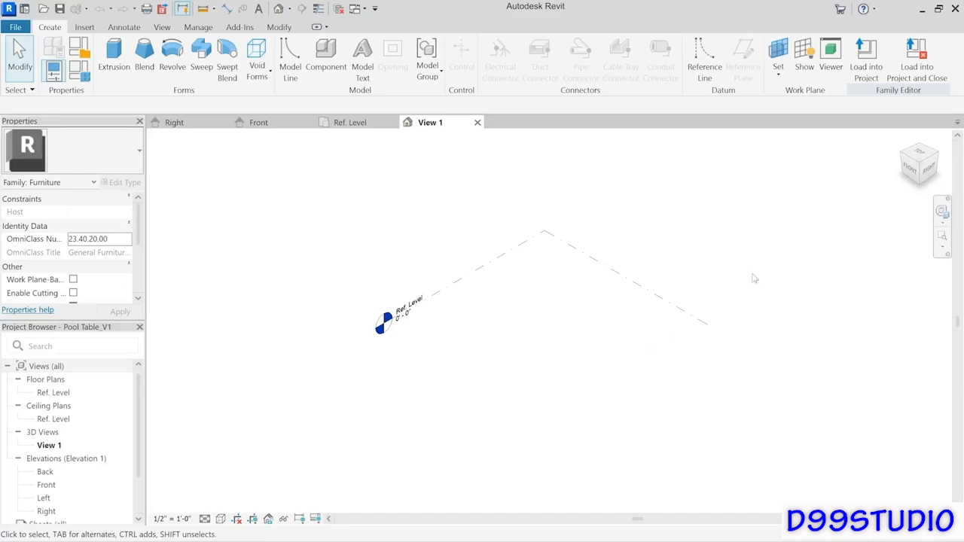
right_click(909, 158)
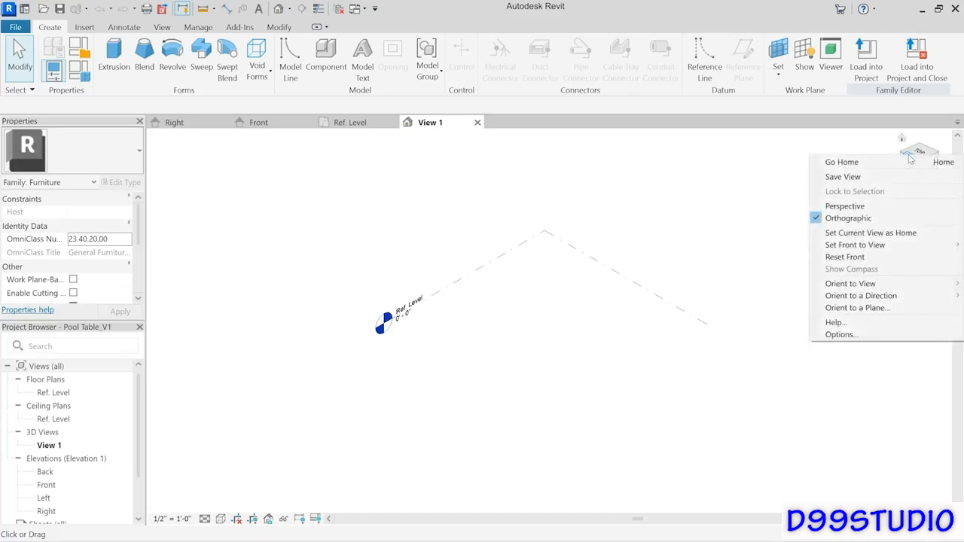
left_click(843, 177)
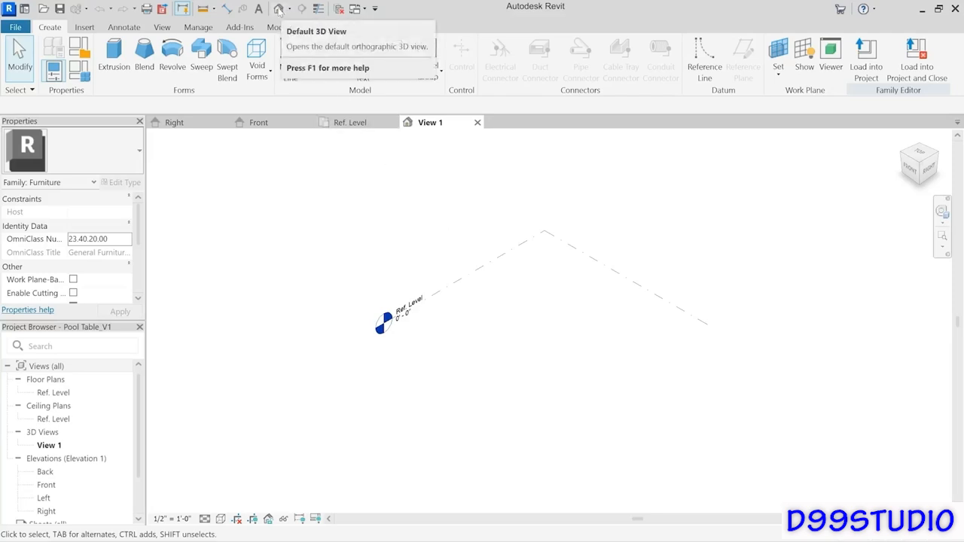
- Open the default 3D view and try the Save View command there, cancelling the naming of a new view
left_click(278, 10)
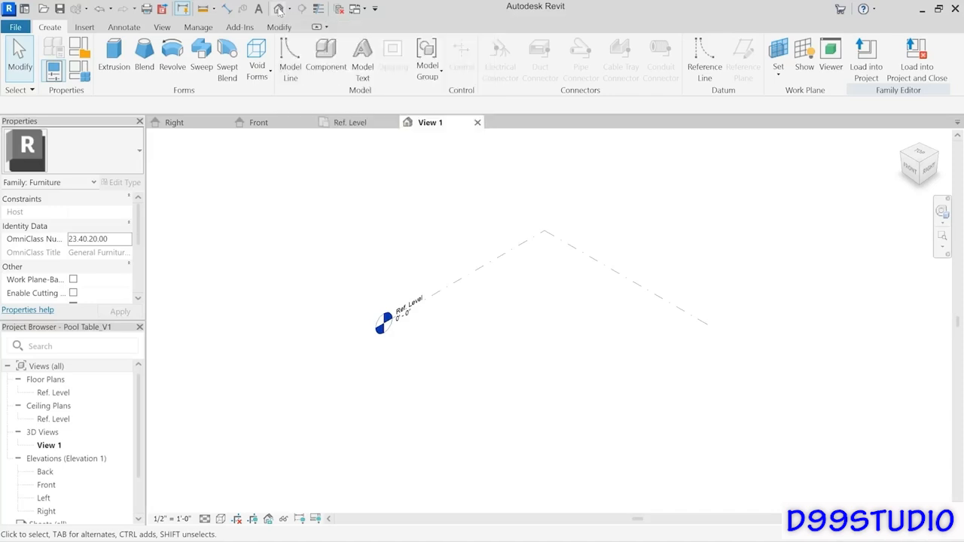
left_click(44, 458)
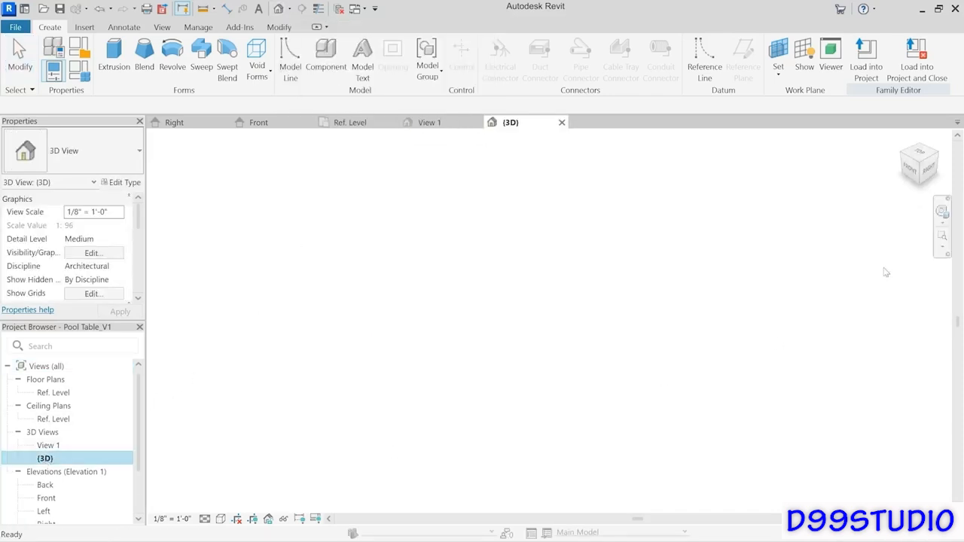
right_click(923, 170)
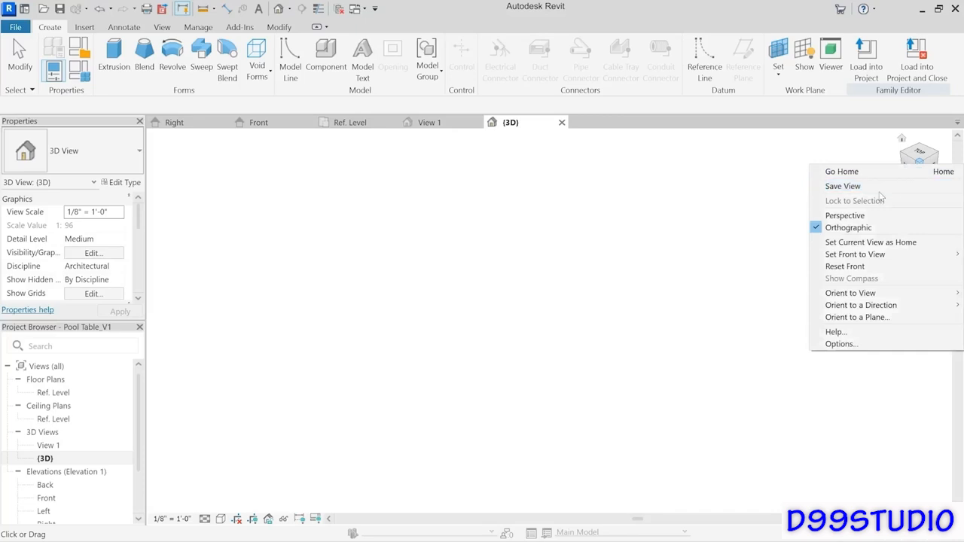
left_click(884, 193)
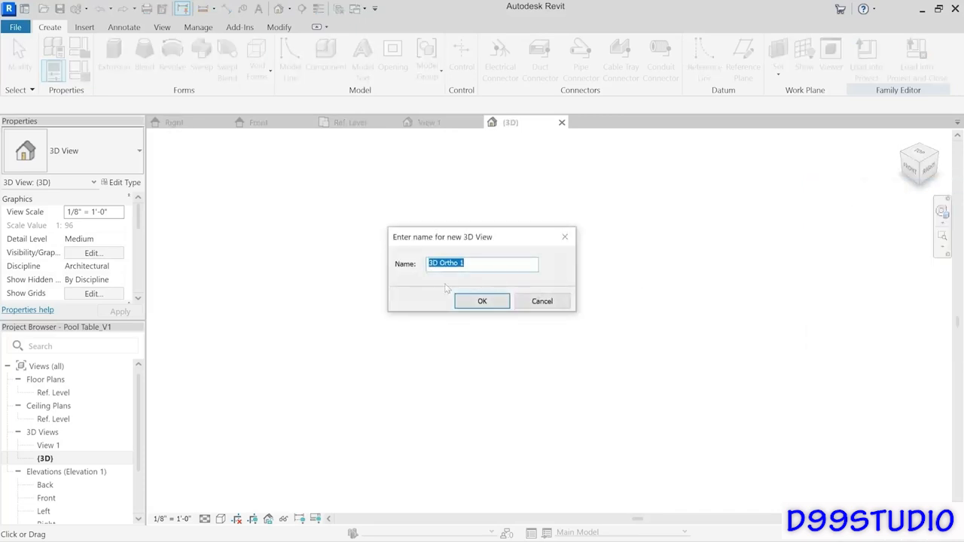
left_click(543, 301)
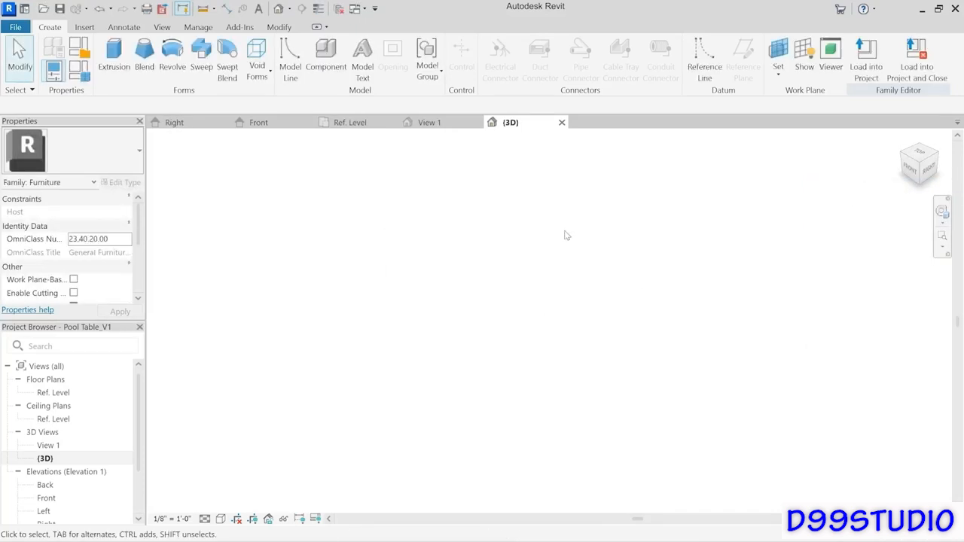
- Delete the {3D} view from the family
left_click(44, 459)
key("Delete")
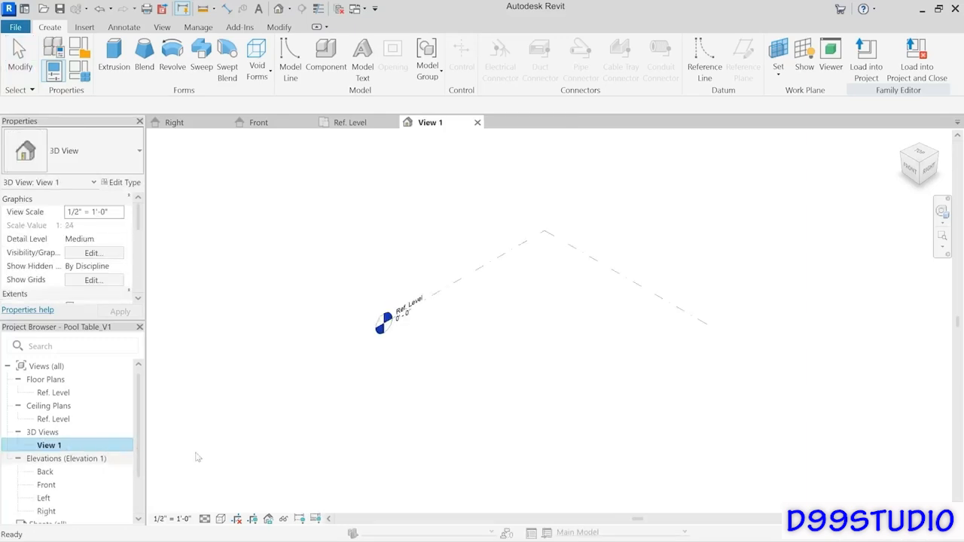
left_click(448, 204)
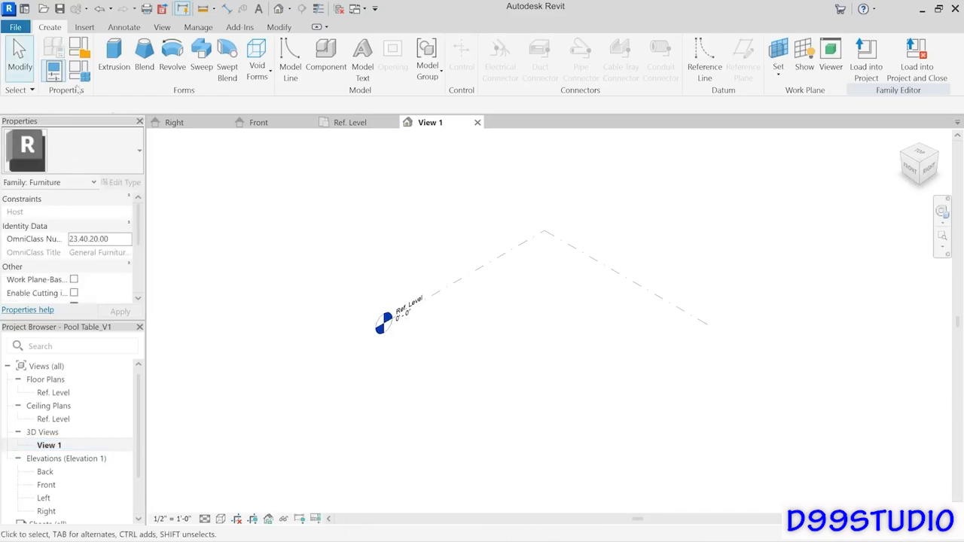
- Close Pool Table_V1 with its changes saved and reopen it from the recent families
left_click(15, 29)
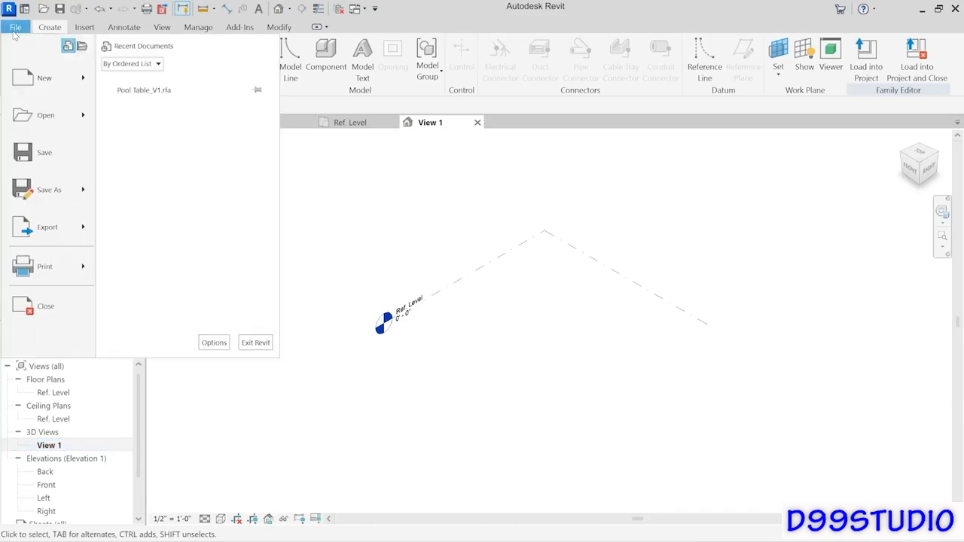
left_click(66, 308)
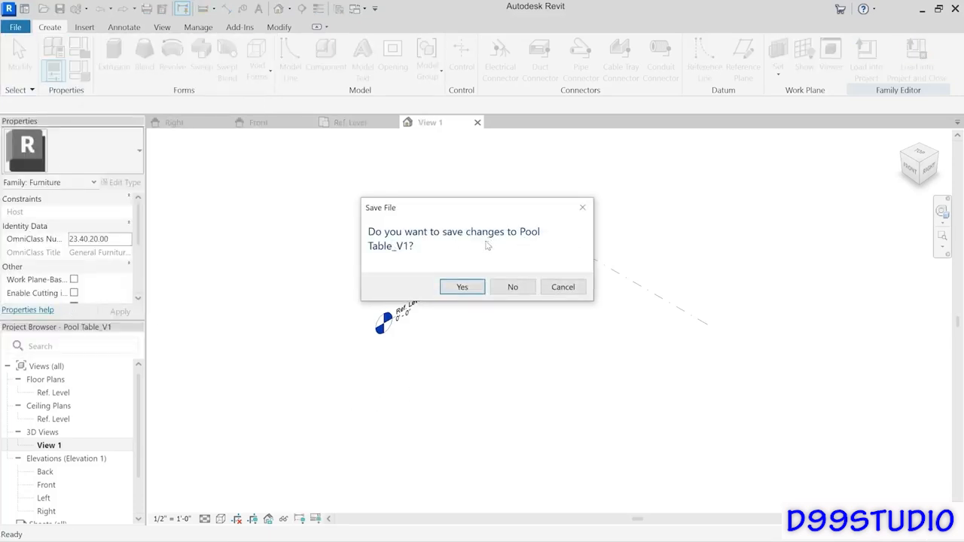
left_click(476, 294)
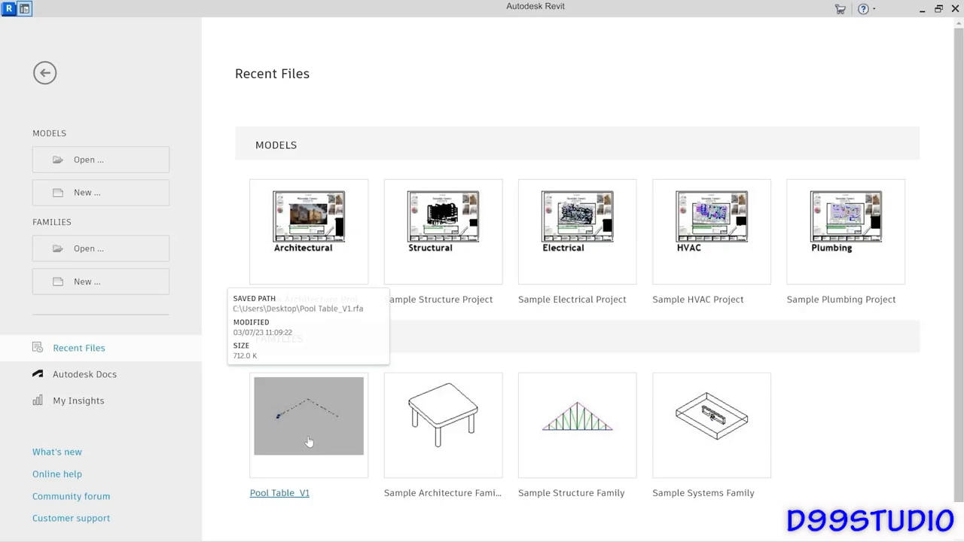
left_click(317, 421)
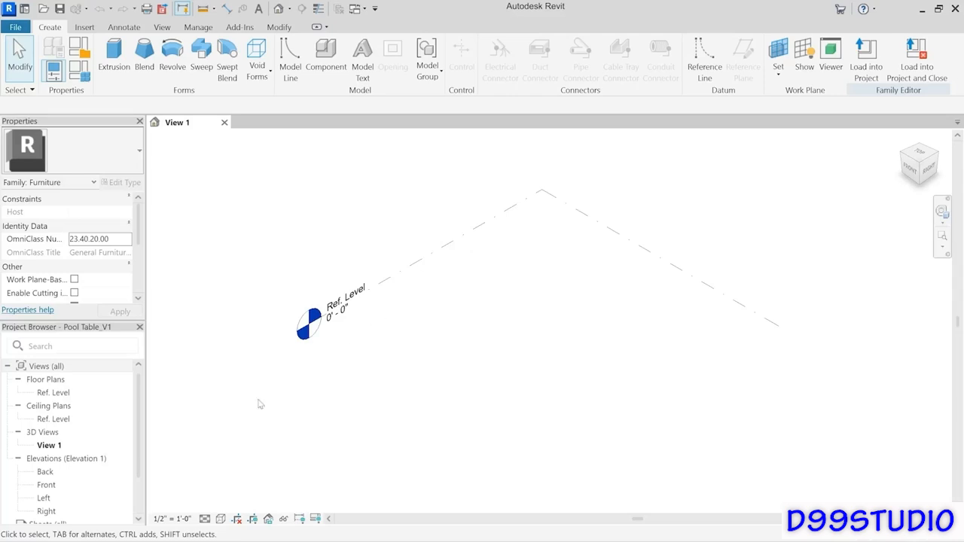
- Open the Ref. Level floor plan and the Front and Right elevations alongside View 1
double_click(55, 393)
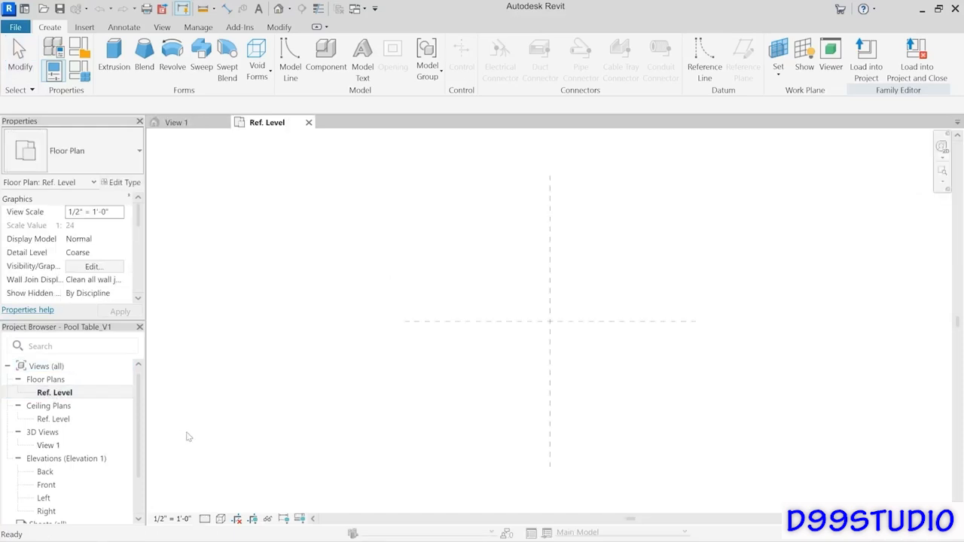
double_click(53, 487)
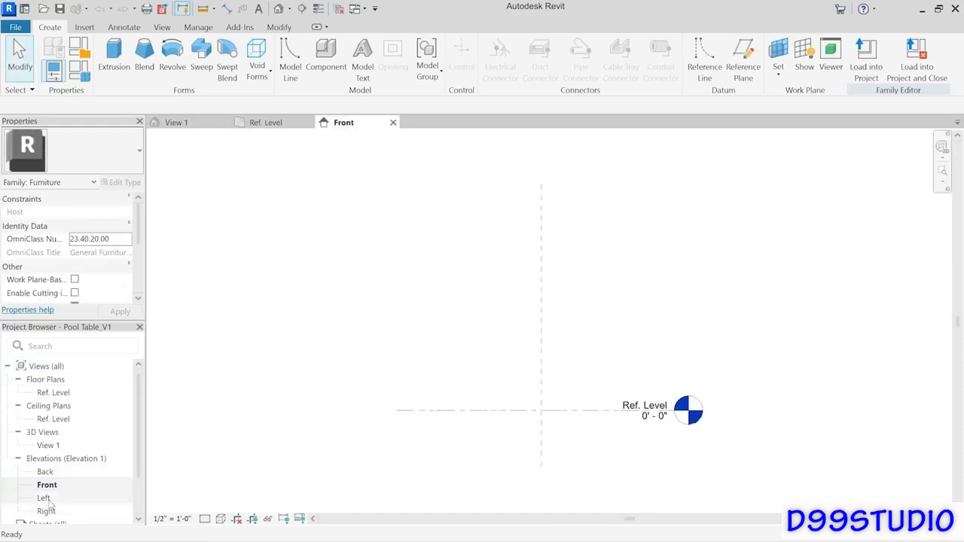
double_click(46, 511)
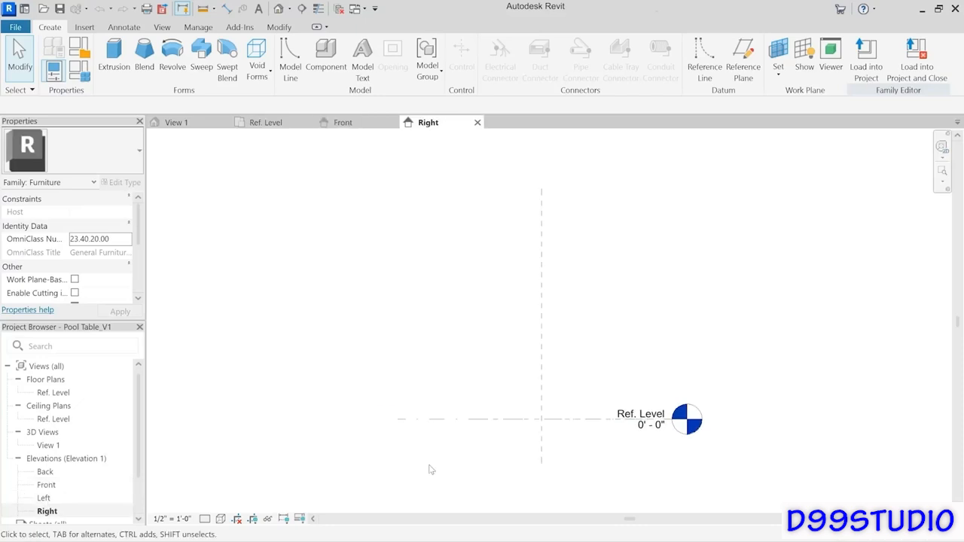
- Make View 1 the active view and tile all four open views
left_click(175, 124)
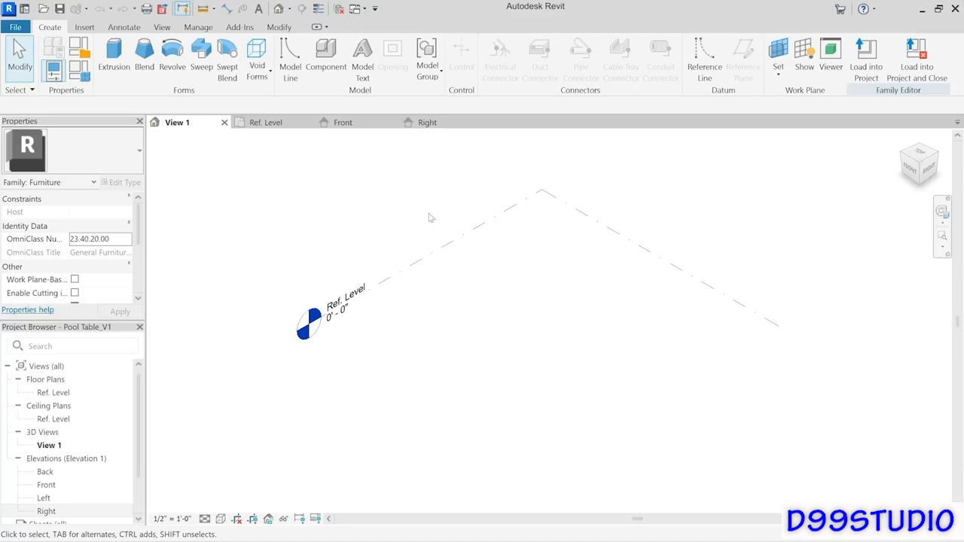
left_click(163, 28)
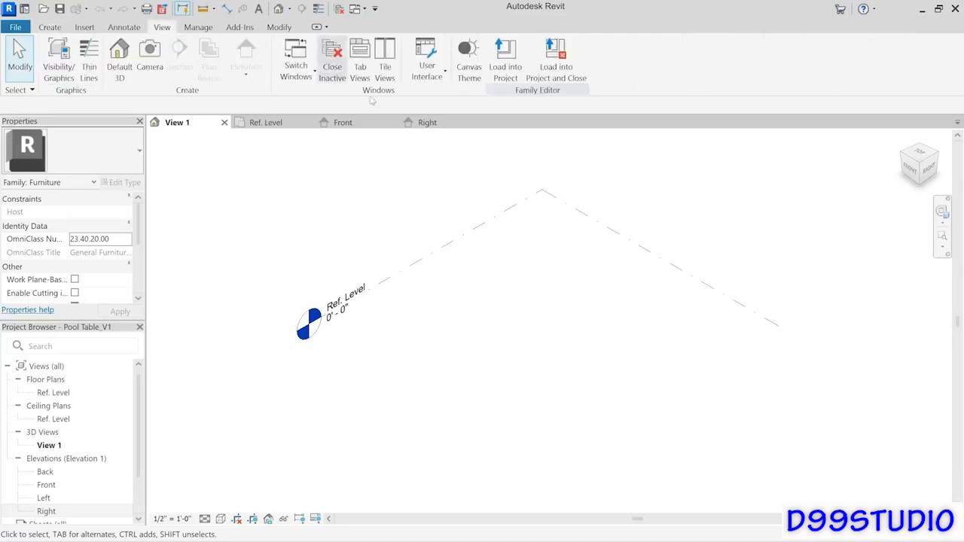
left_click(384, 72)
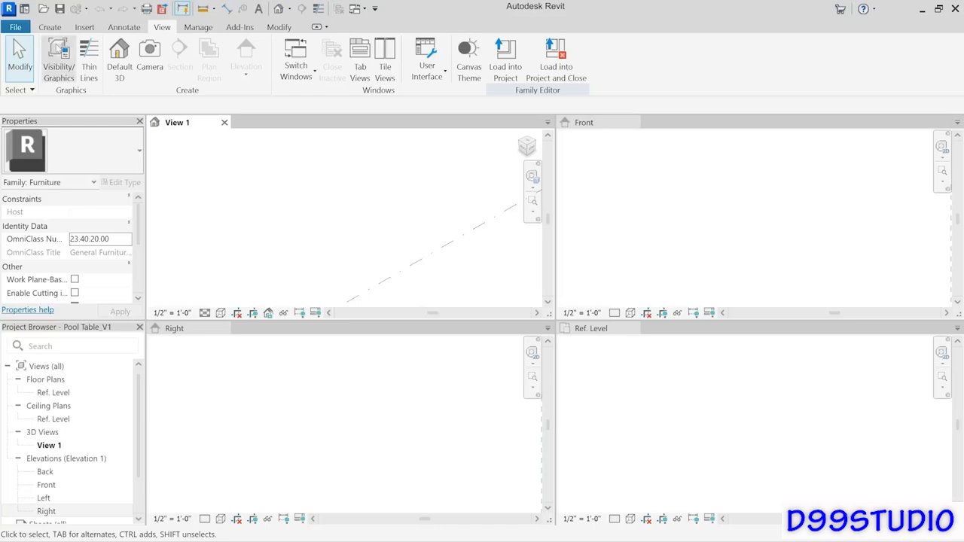
- Close the tiled Pool Table_V1 family and open it again from the recent families
left_click(15, 27)
left_click(53, 305)
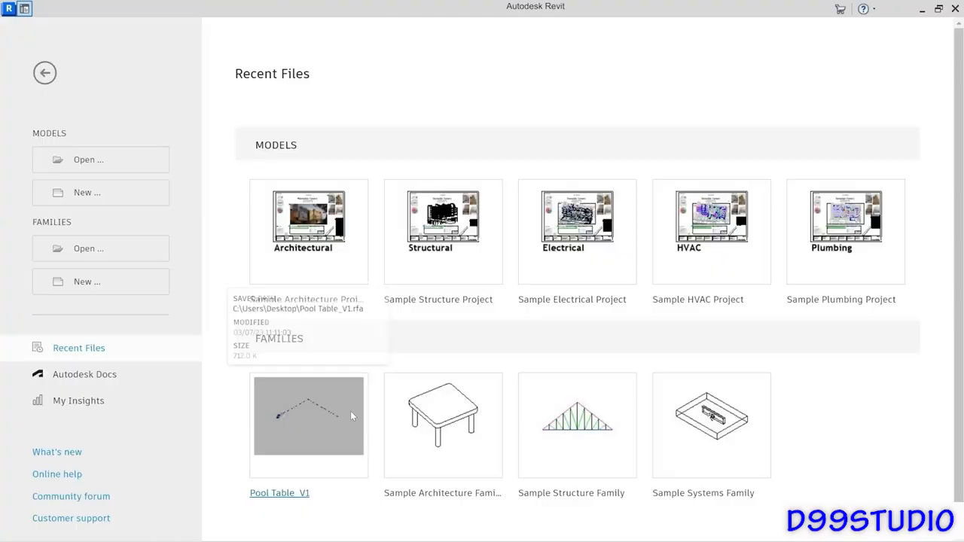
left_click(307, 419)
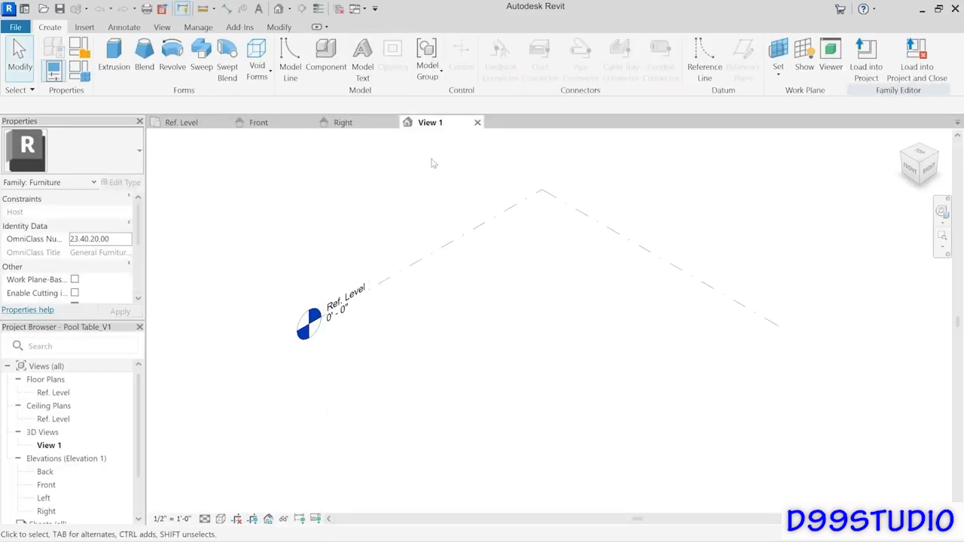
- Check the reopened Right, Front and Ref. Level views in turn
left_click(351, 122)
left_click(260, 122)
left_click(188, 123)
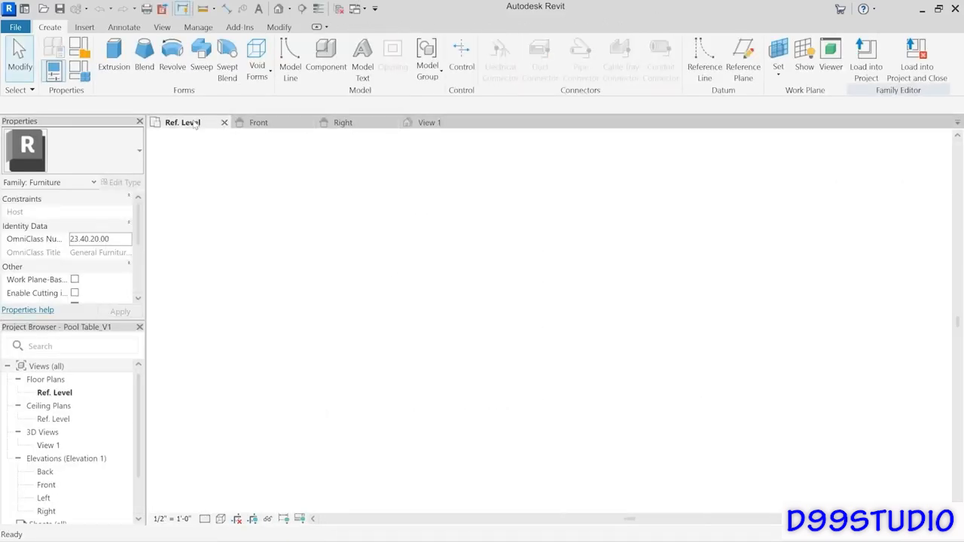
- Bring View 1 to the front in the reopened family and tile it with the Front, Right and Ref. Level views
left_click(443, 124)
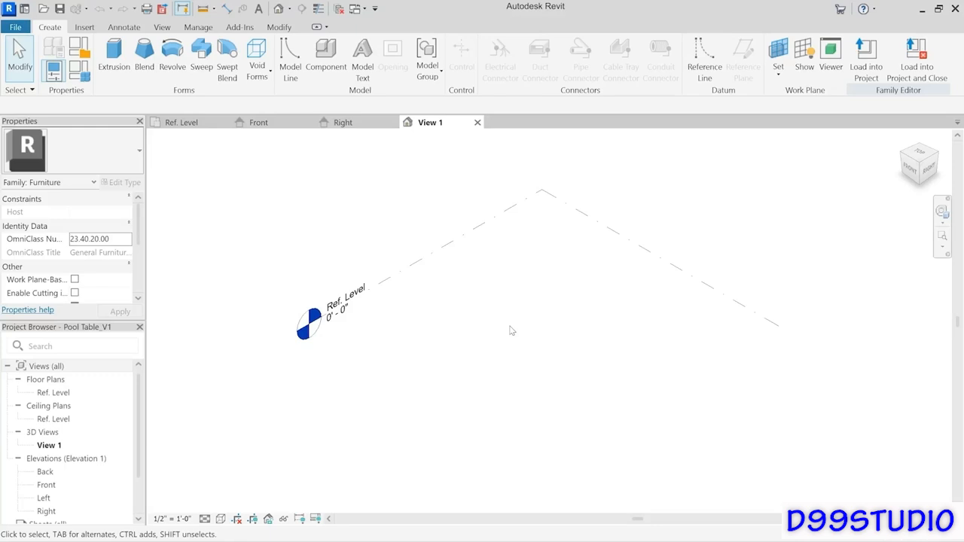
key("w")
key("t")
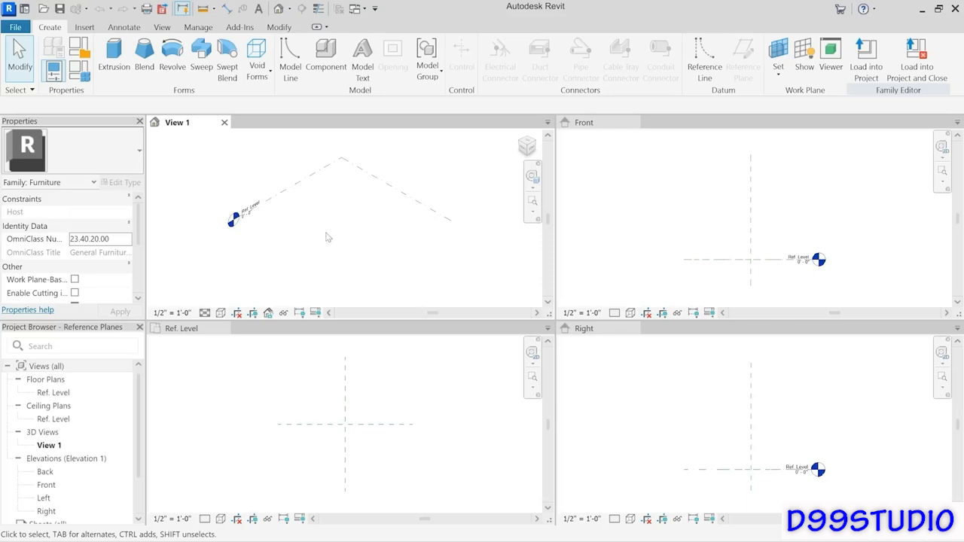
- Inspect the pinned Center Front/Back reference plane in the Ref. Level view and the option for selecting pinned elements
left_click(402, 378)
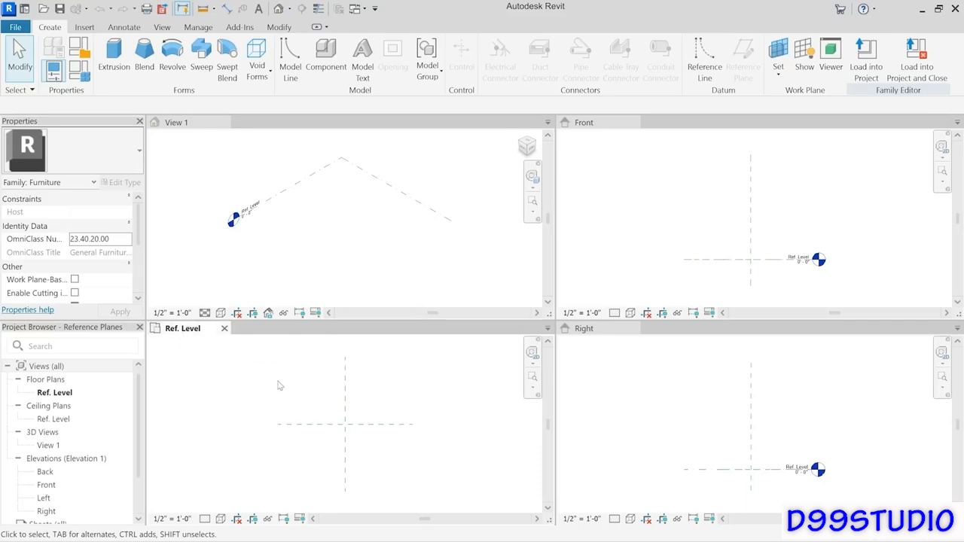
left_click(360, 427)
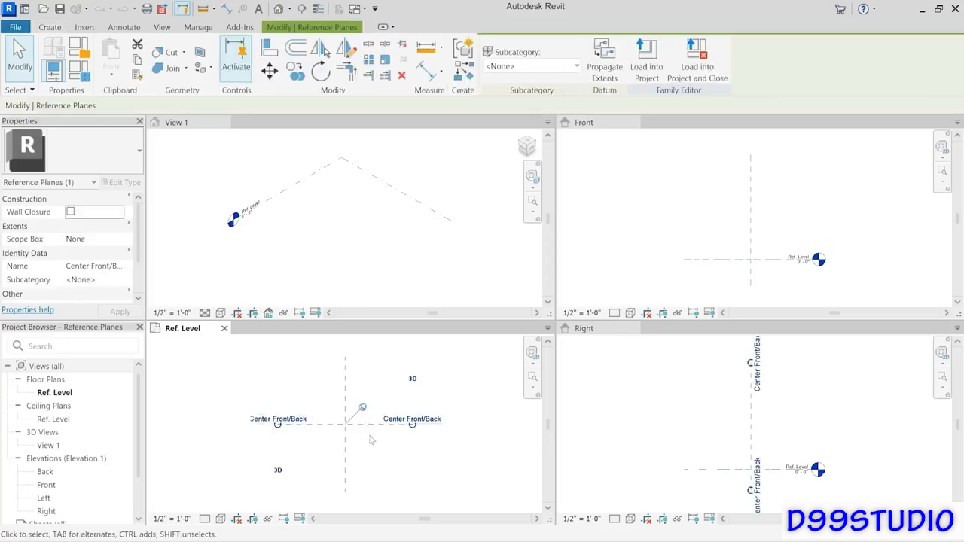
left_click(21, 90)
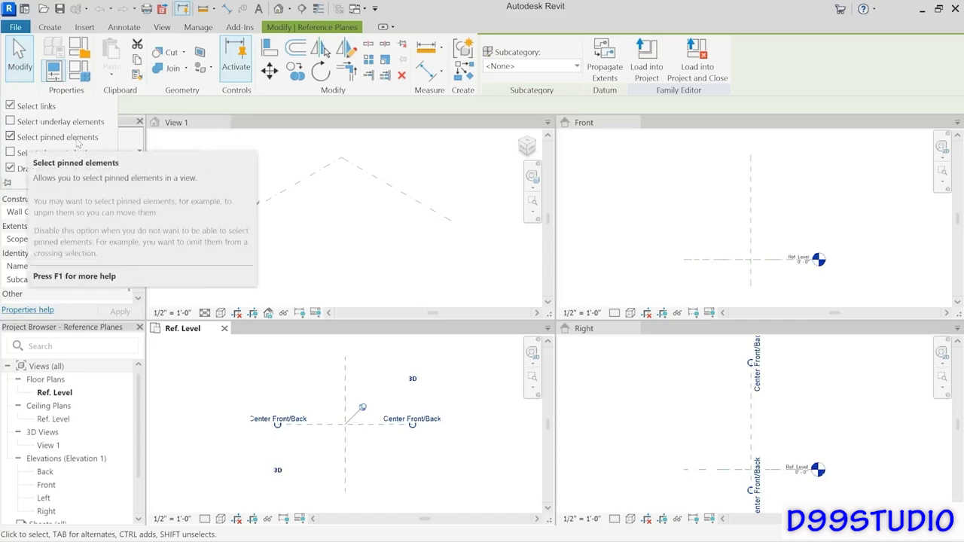
left_click(317, 366)
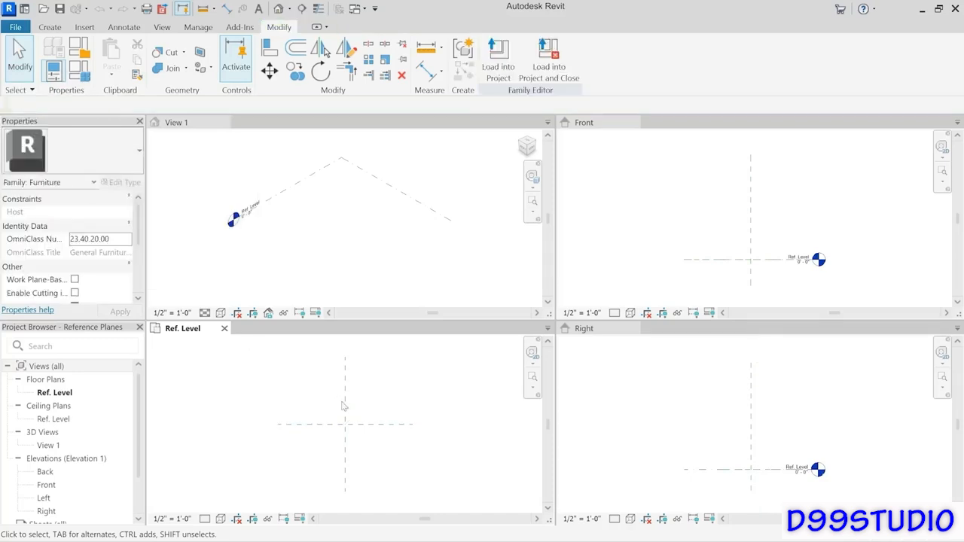
- Inspect the Center Left/Right plane's pin and the Defines Origin property of both center reference planes
left_click(359, 428)
left_click(347, 443)
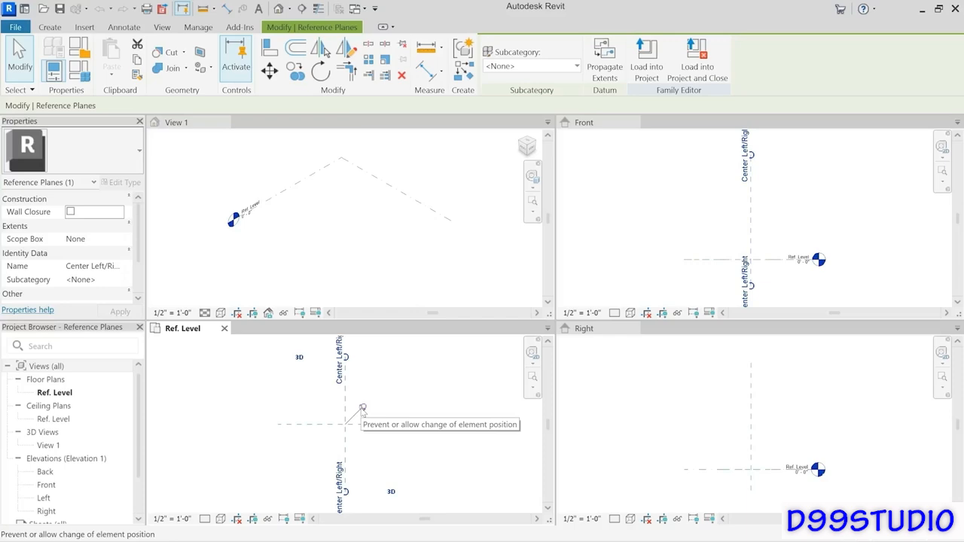
left_click(366, 423)
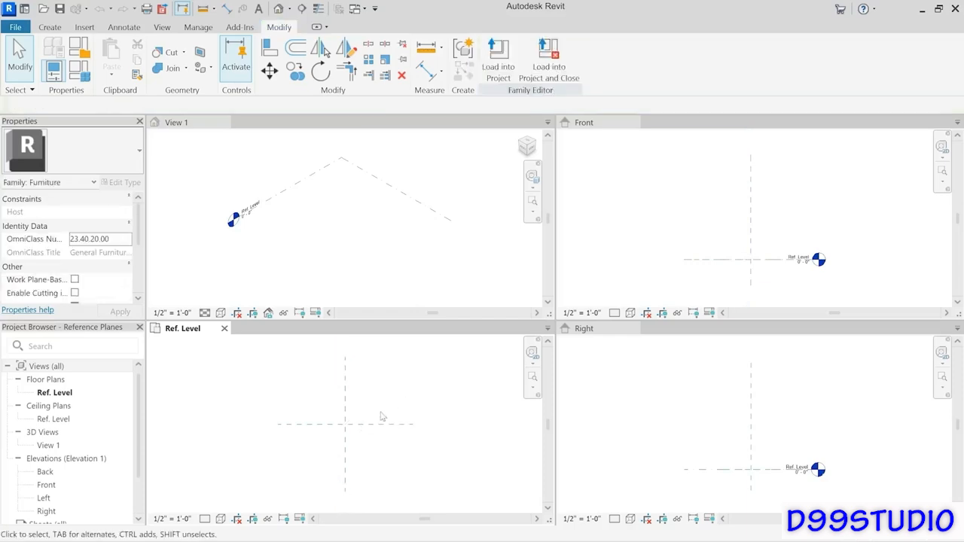
left_click_drag(362, 441, 319, 424)
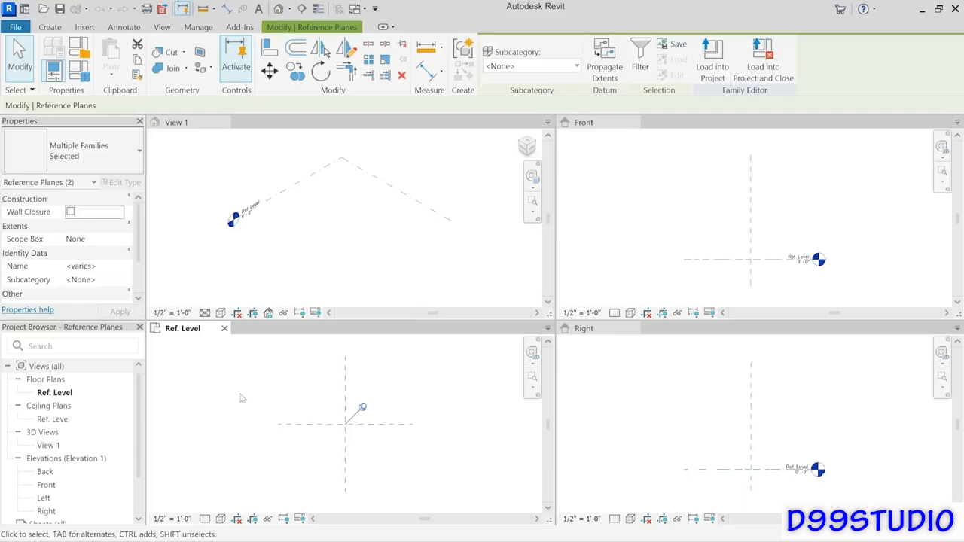
scroll(140, 254, "down", 3)
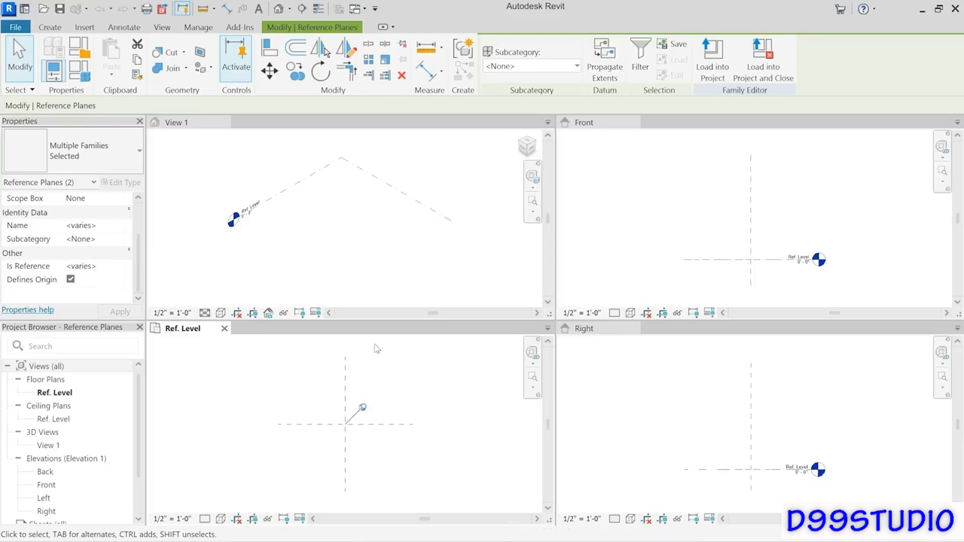
left_click(402, 389)
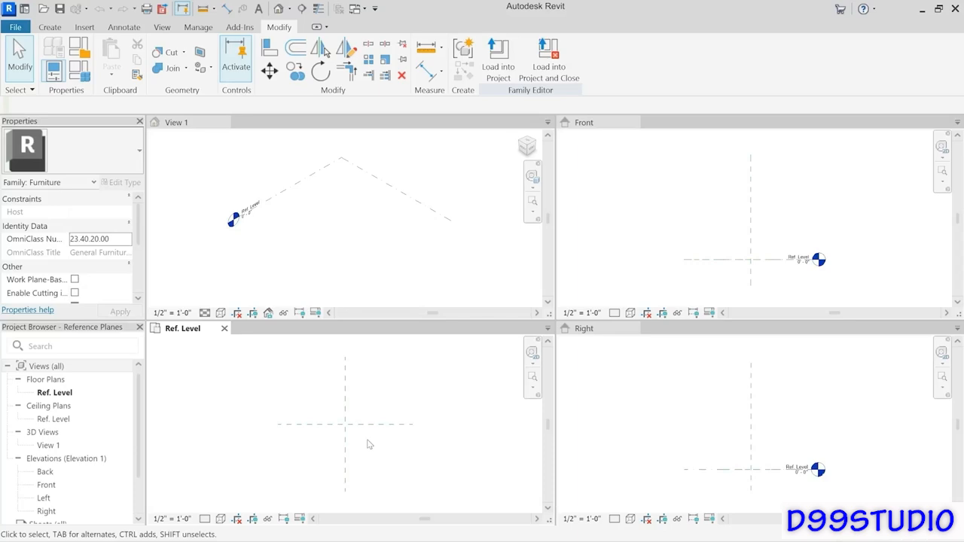
- In Ref. Level, draw a horizontal reference plane 2' behind the Center Front/Back plane and name it Back Edge
left_click(49, 27)
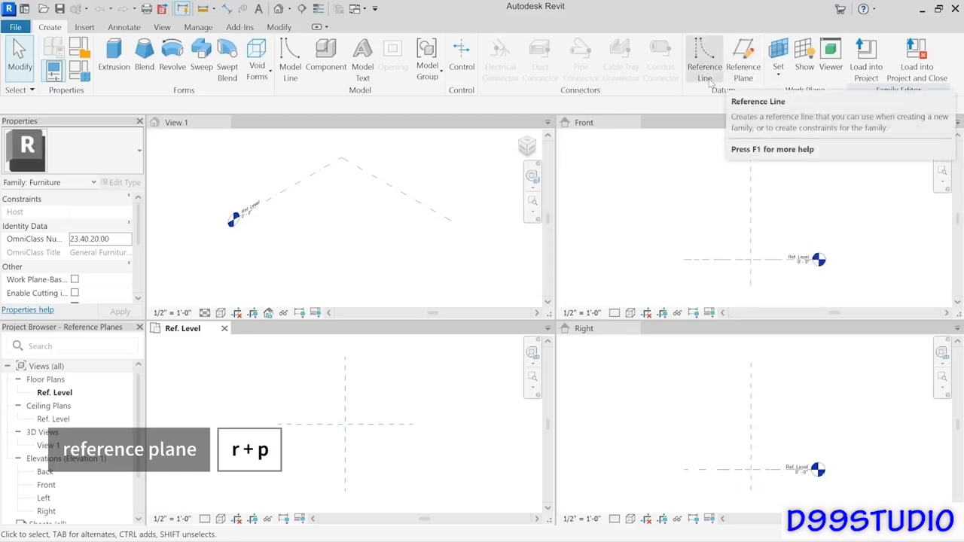
left_click(753, 78)
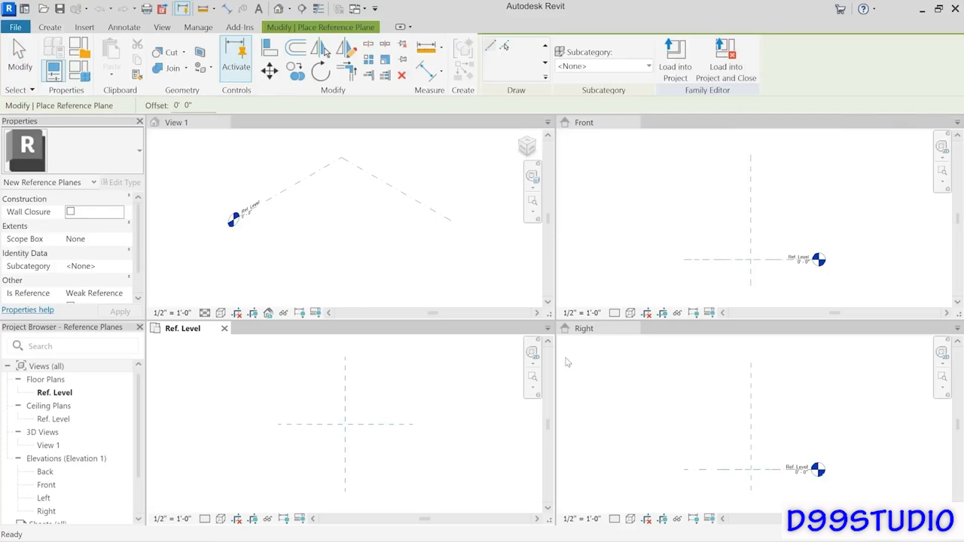
left_click(405, 396)
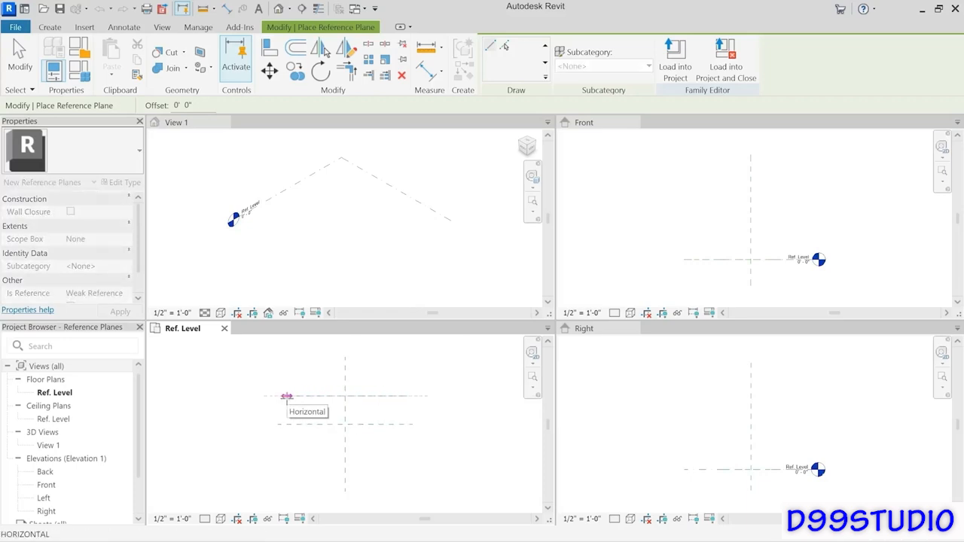
left_click(287, 396)
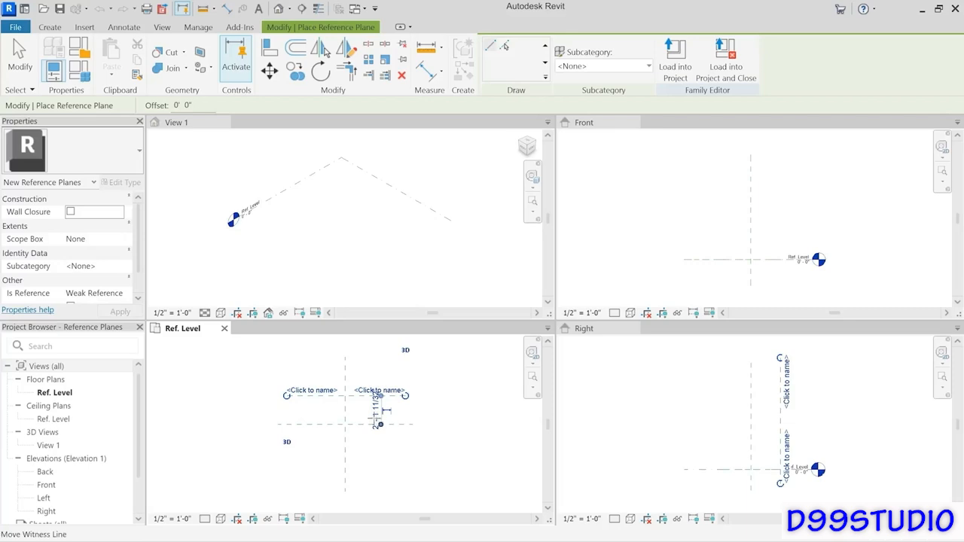
left_click(374, 411)
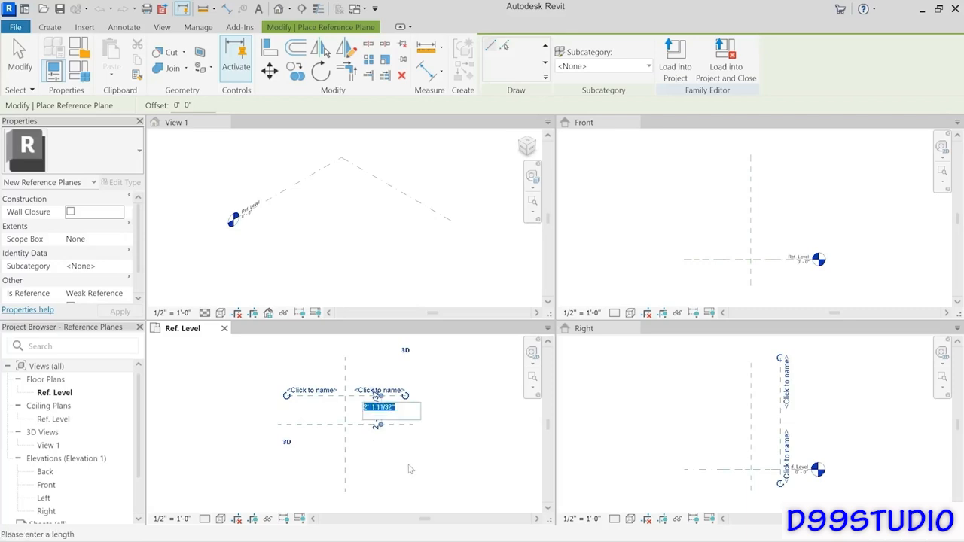
type("2")
key("Return")
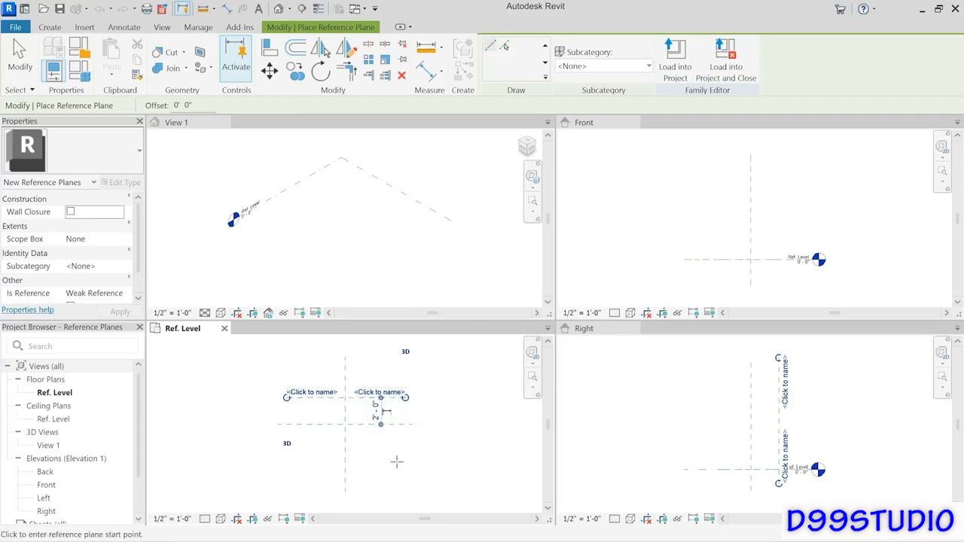
left_click(308, 393)
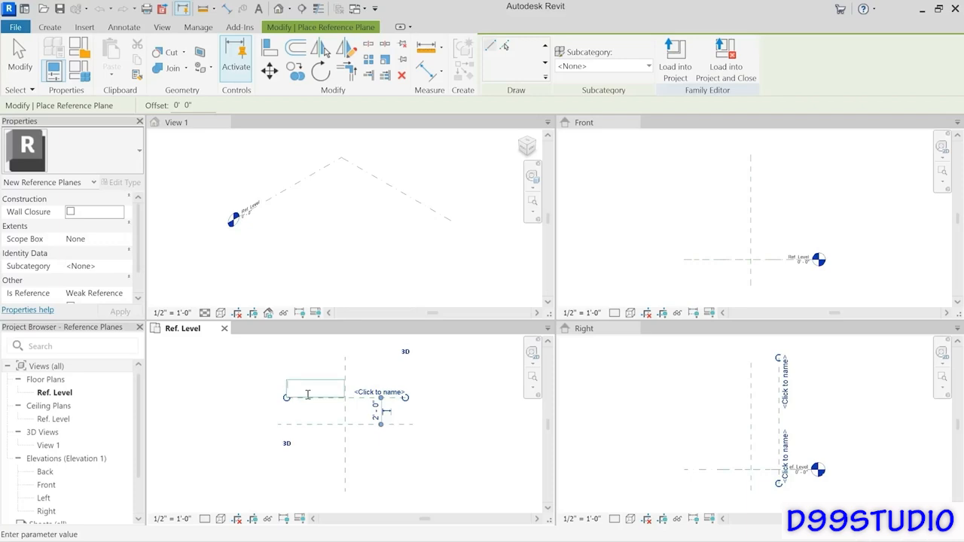
type("Back Edge")
key("Return")
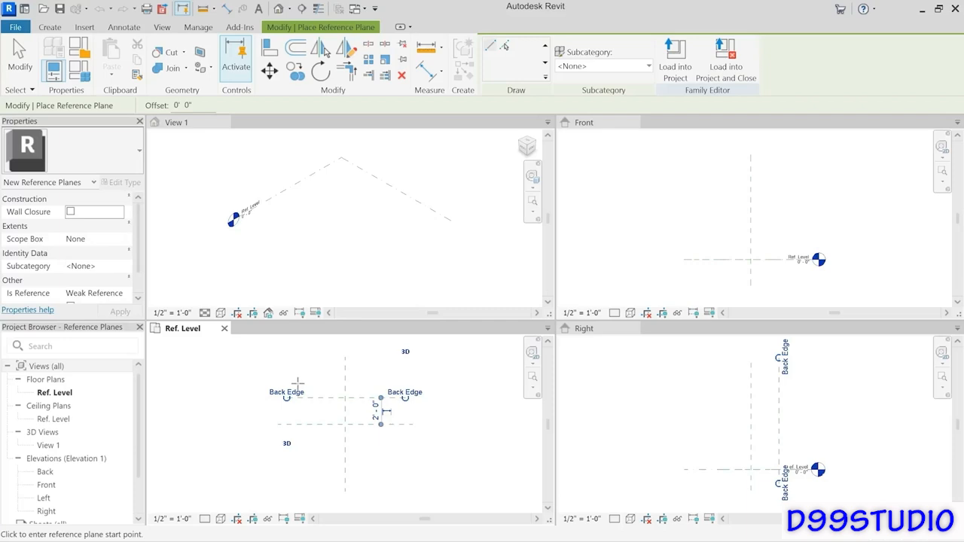
- Draw a vertical reference plane 4' to the left of the Center Left/Right plane and name it Left Edge
left_click(298, 385)
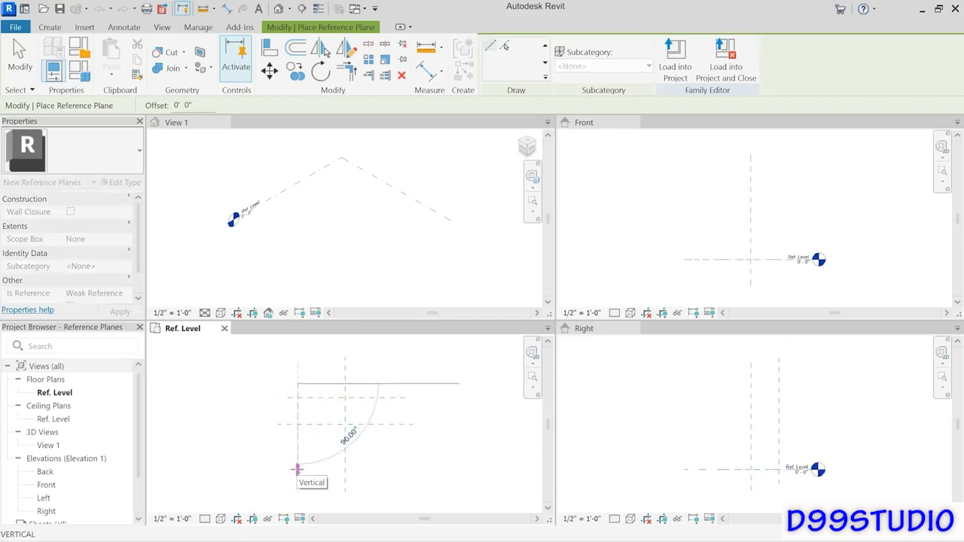
left_click(298, 469)
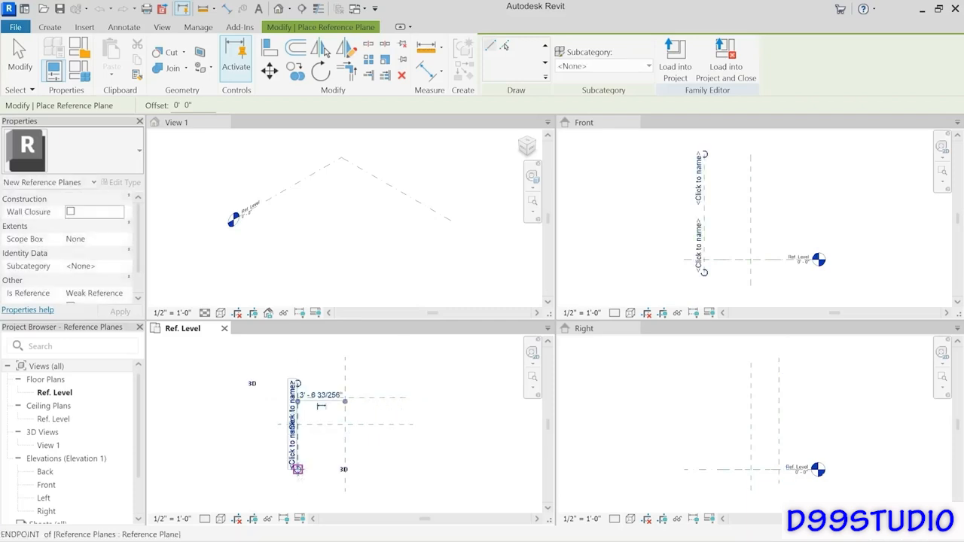
left_click(321, 395)
type("4")
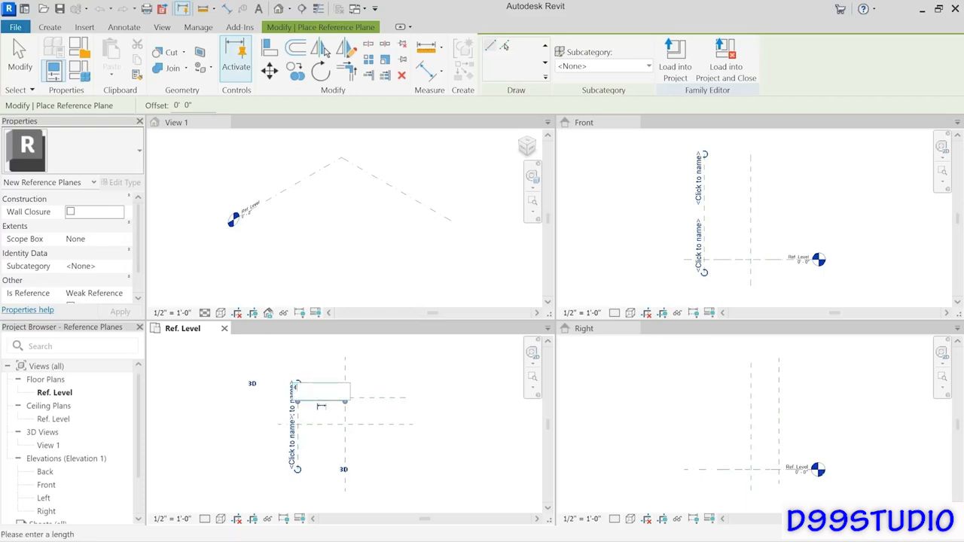
key("Return")
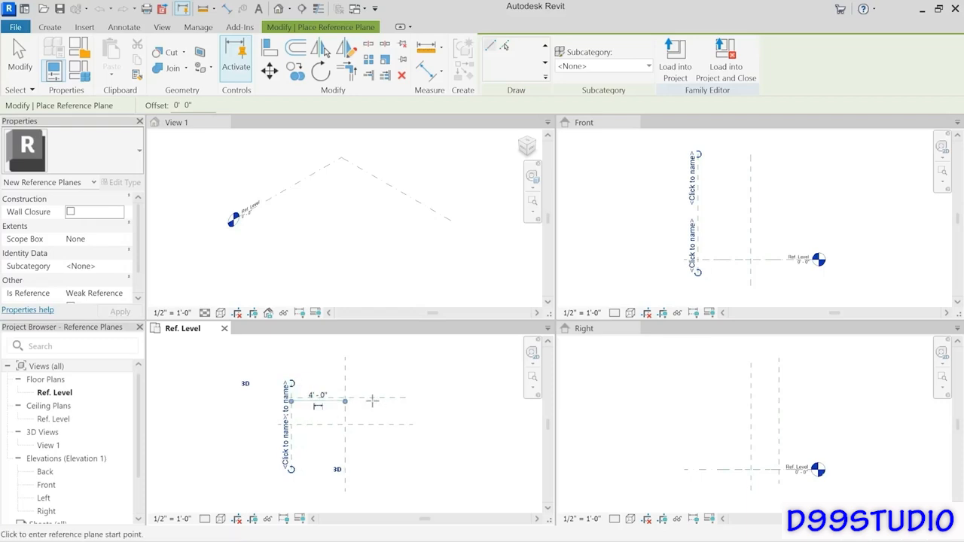
left_click(285, 455)
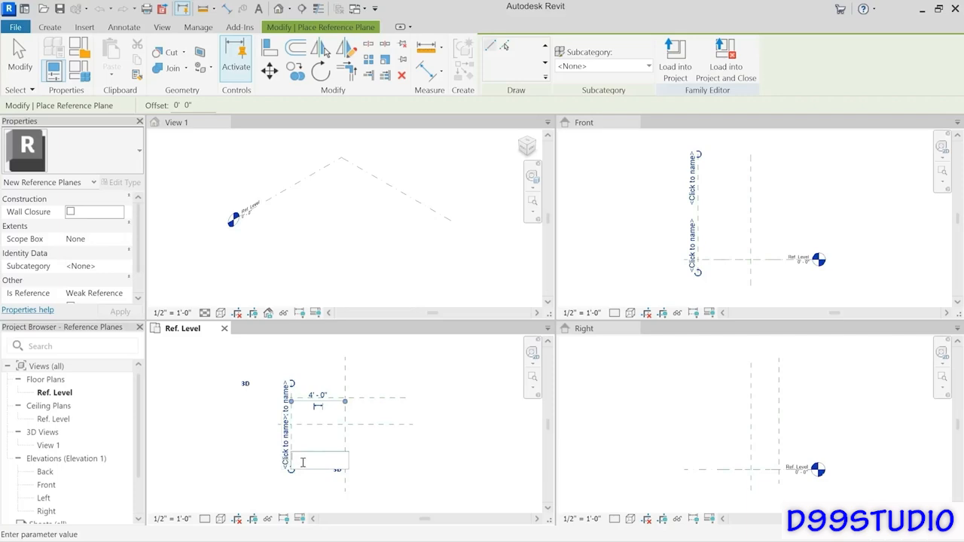
type("Left Edge")
key("Return")
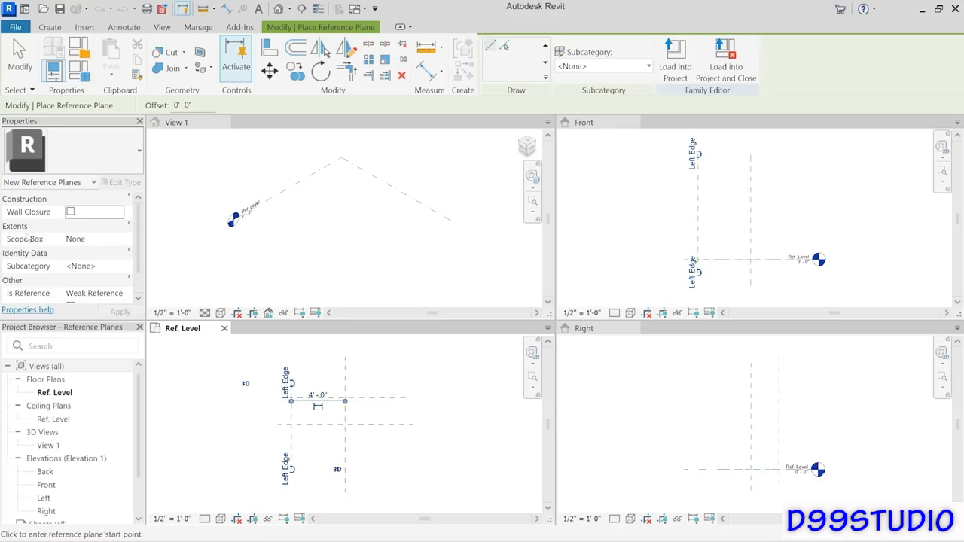
left_click(15, 52)
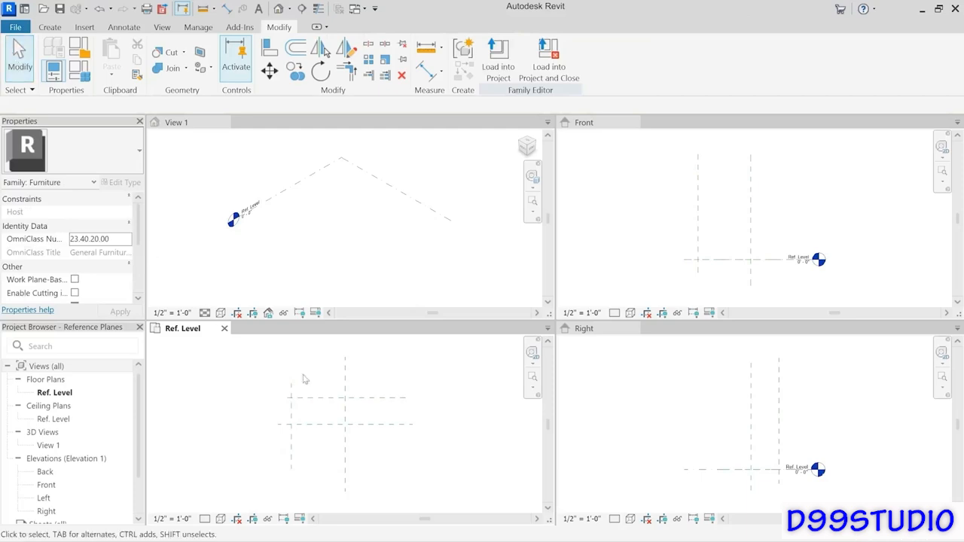
- Mirror the Back Edge plane about the Center Front/Back plane and name the copy Front Edge
left_click(372, 398)
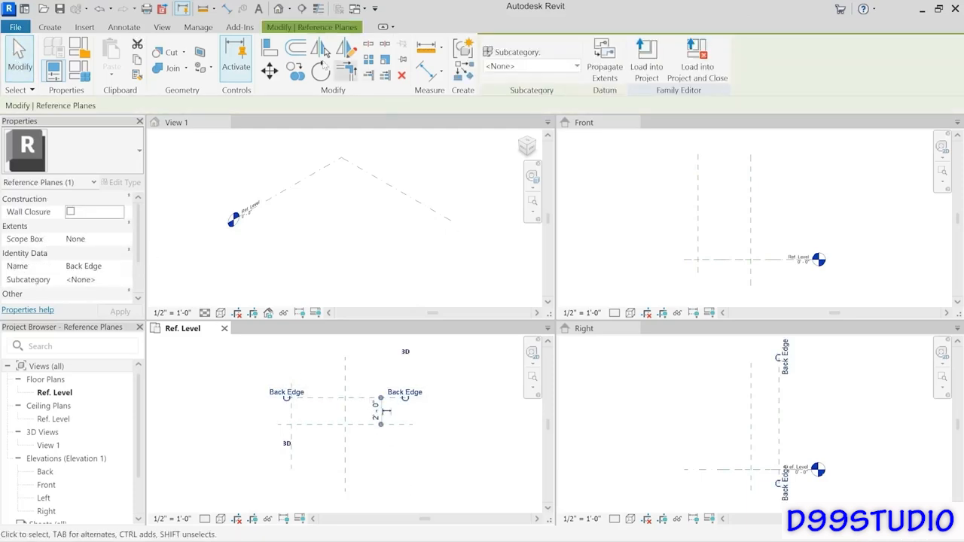
left_click(322, 48)
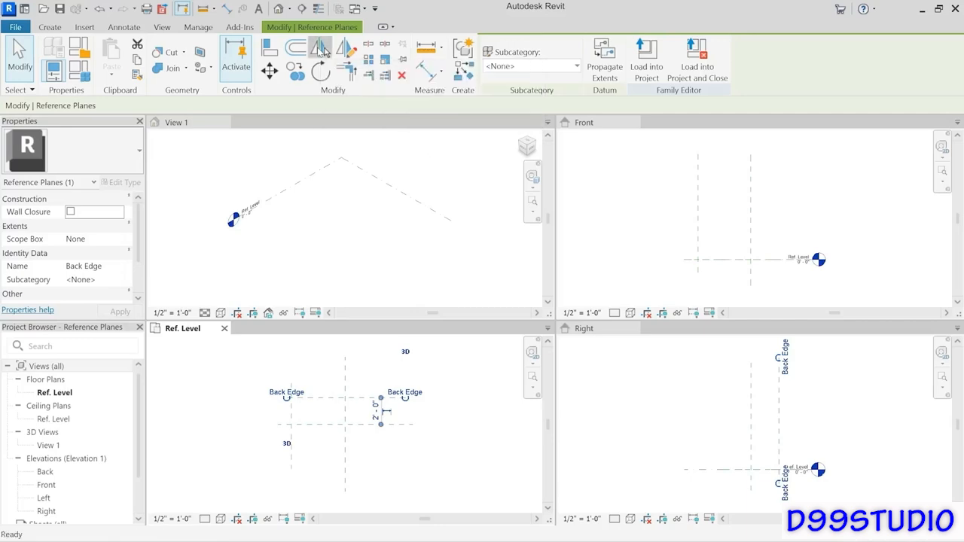
left_click(366, 425)
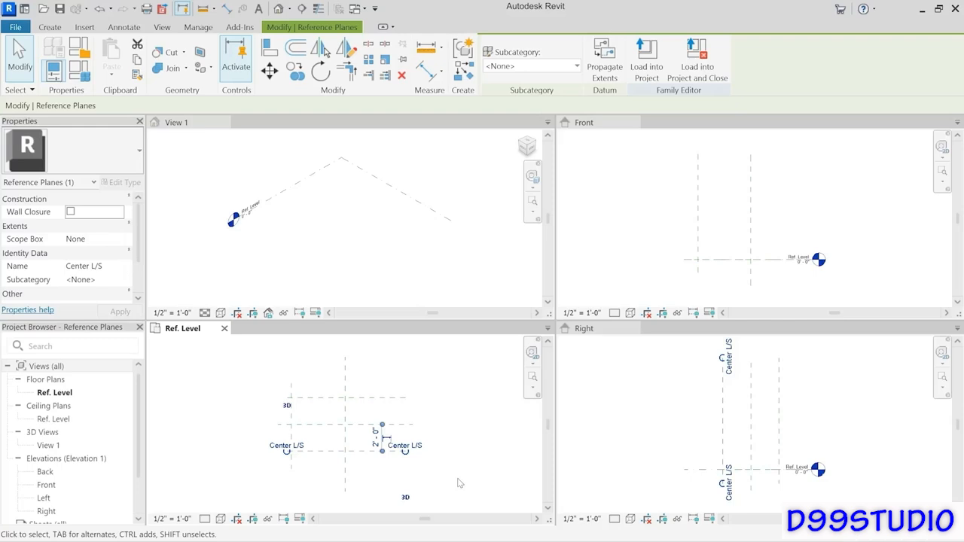
left_click(285, 446)
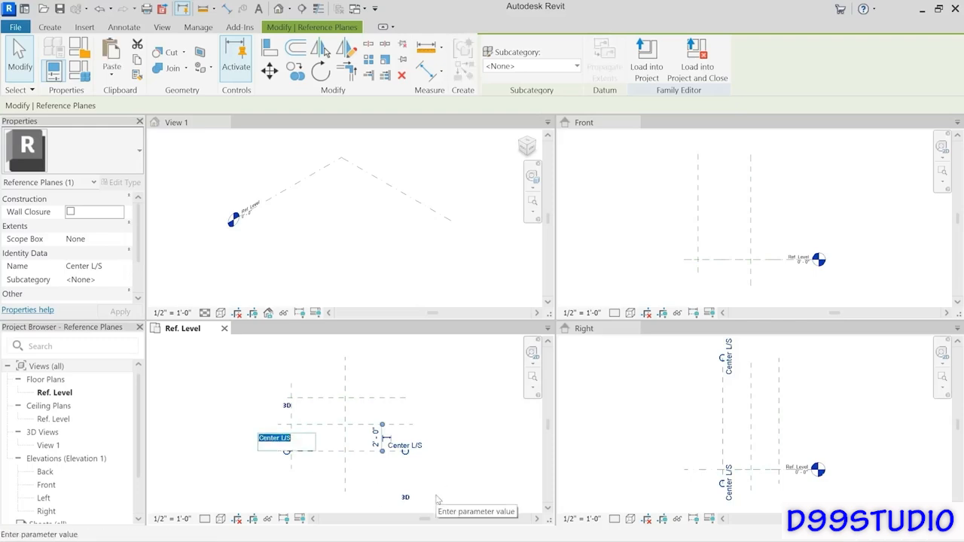
type("Fro")
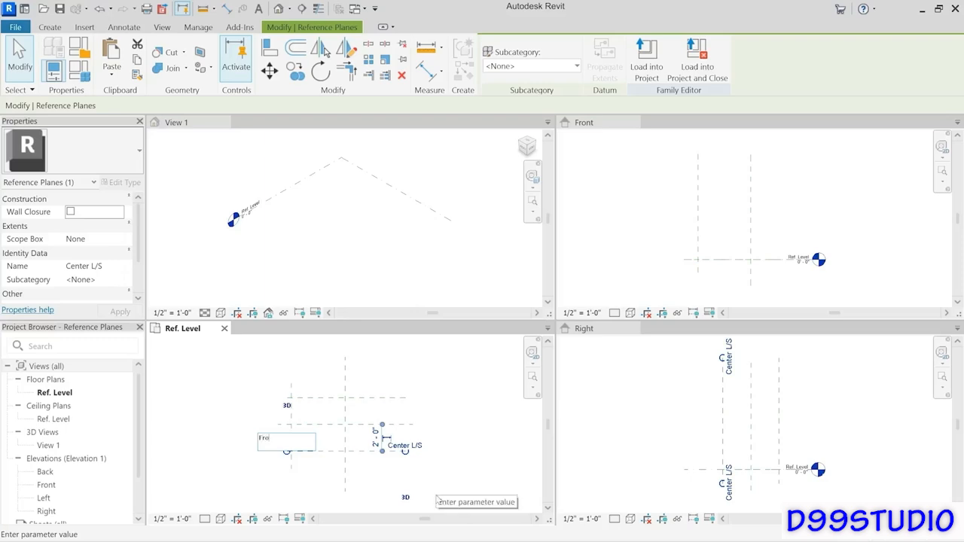
type("nt Edge")
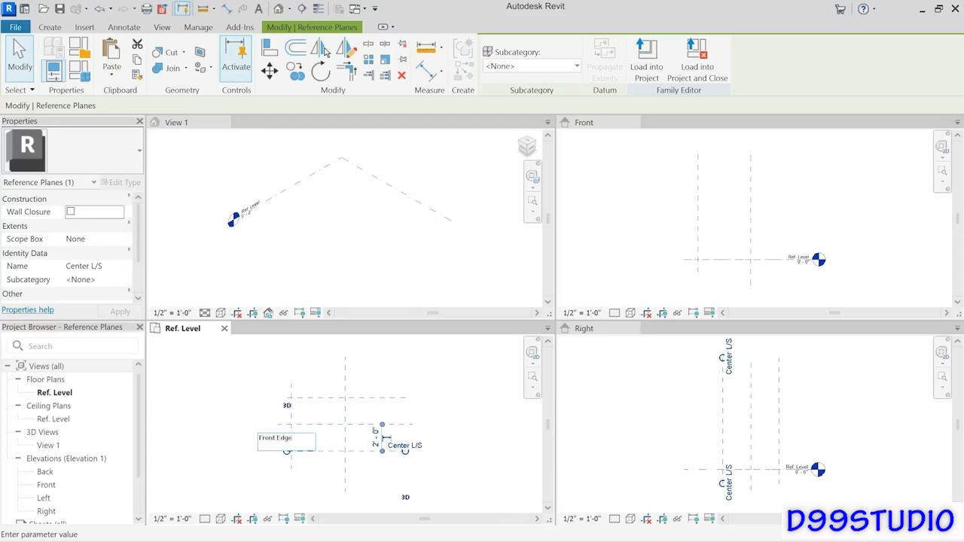
key("Return")
- Mirror the Left Edge reference plane about the Center Left/Right plane
left_click(290, 407)
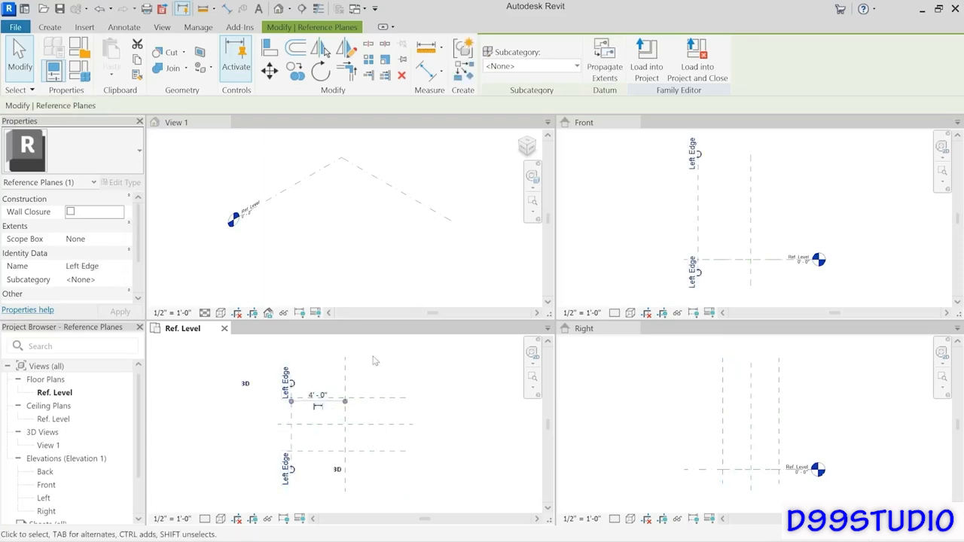
left_click(322, 47)
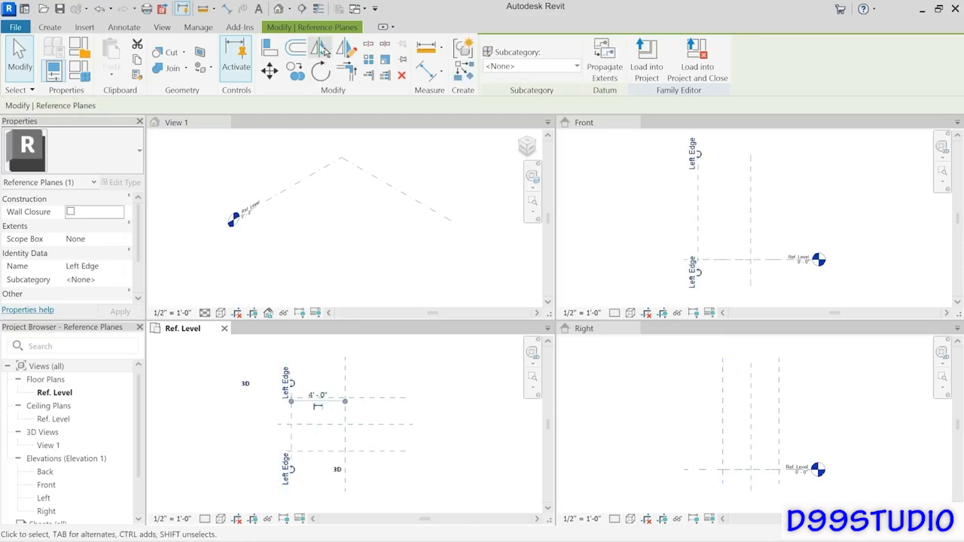
left_click(346, 415)
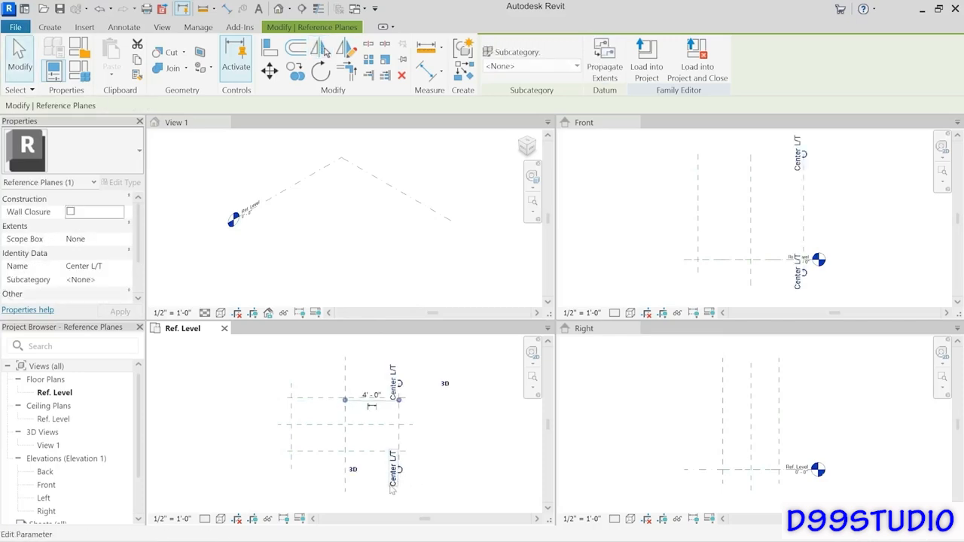
- Name the mirrored vertical reference plane in Ref. Level Right Edge
left_click(392, 484)
type("R")
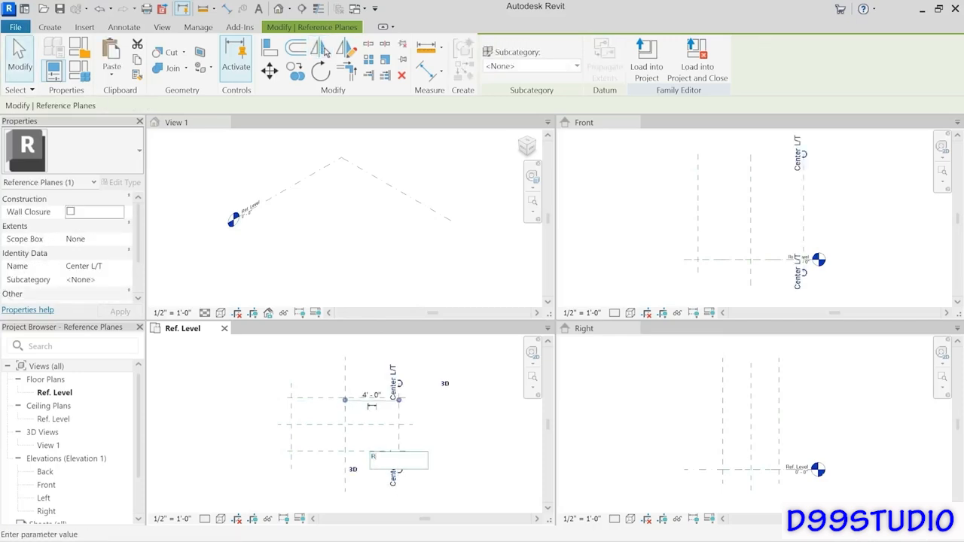
type("ight Edge")
left_click(441, 470)
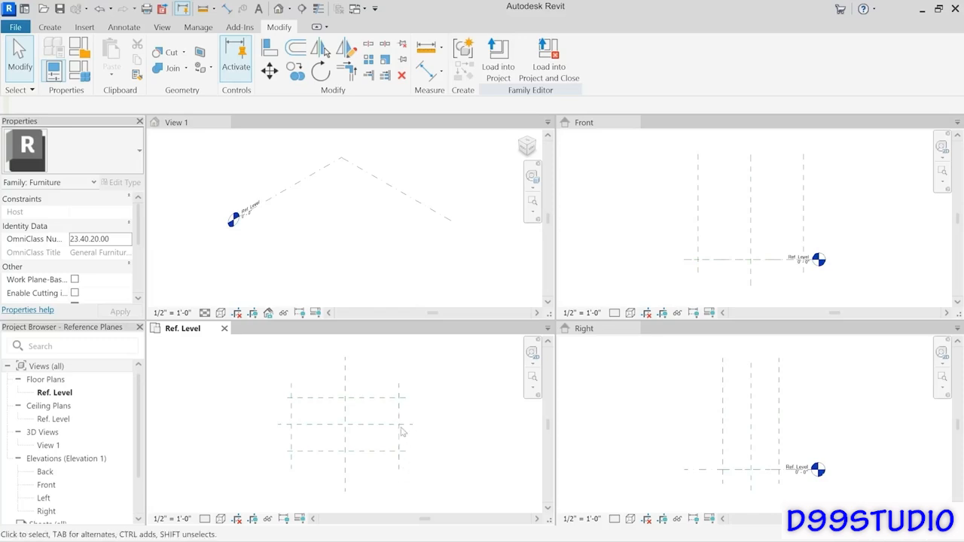
- Try moving the Right Edge plane outward to about 8' 10" from the center plane, and undo the move
left_click_drag(400, 443, 464, 422)
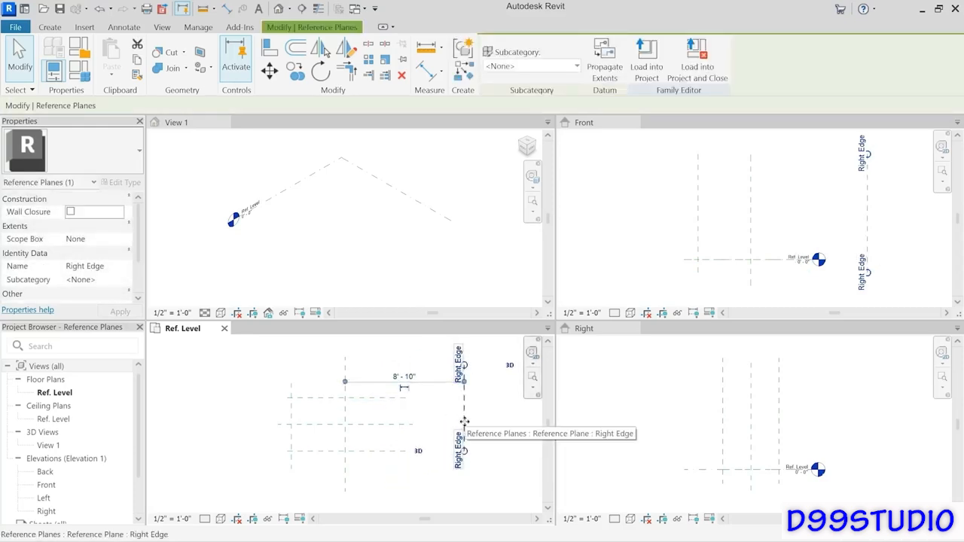
key("ctrl+z")
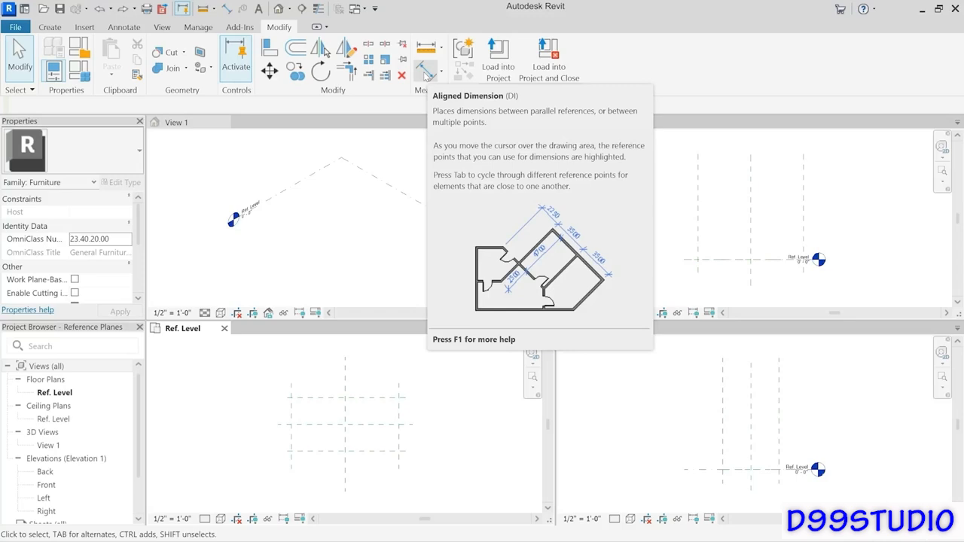
- Place a continuous aligned dimension across the Left Edge, Center Left/Right and Right Edge planes, above the plan
key("d")
key("i")
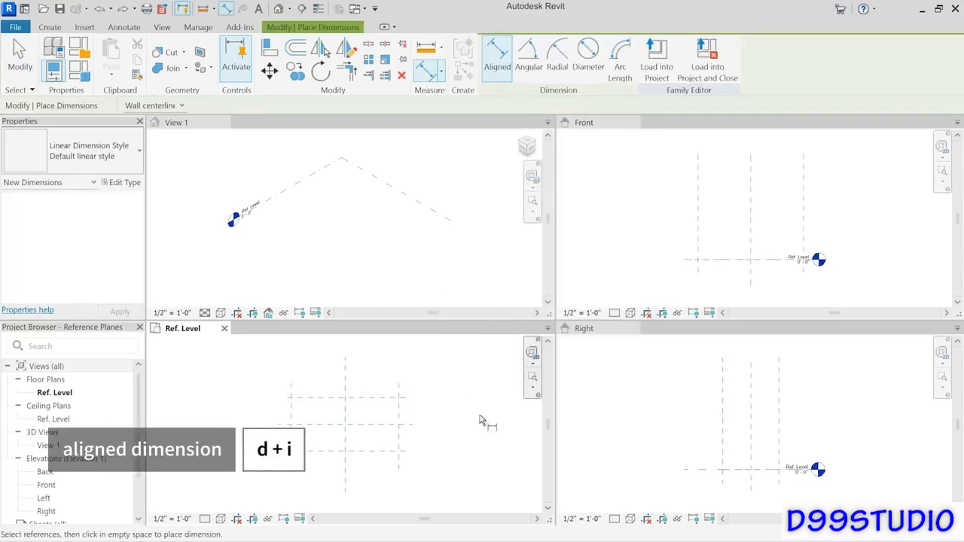
left_click(294, 392)
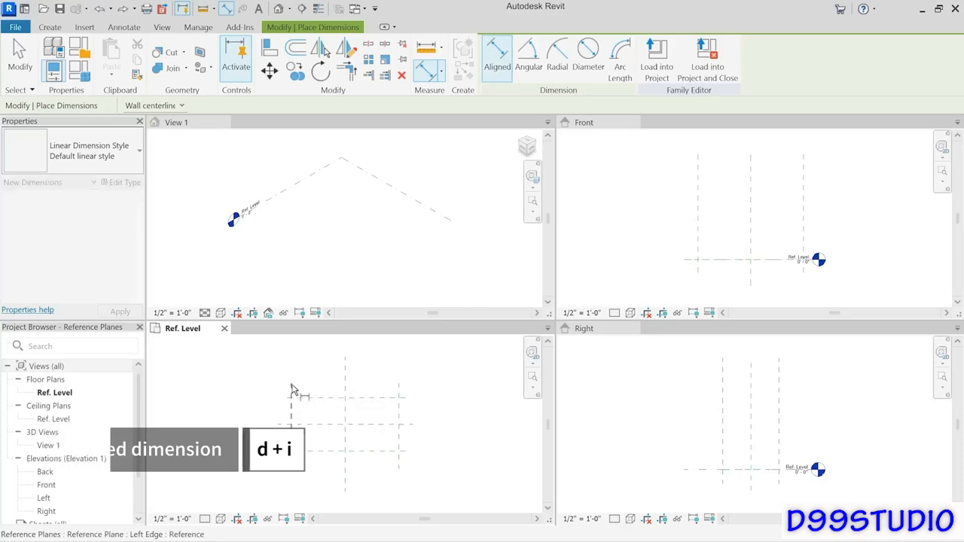
left_click(345, 387)
left_click(400, 386)
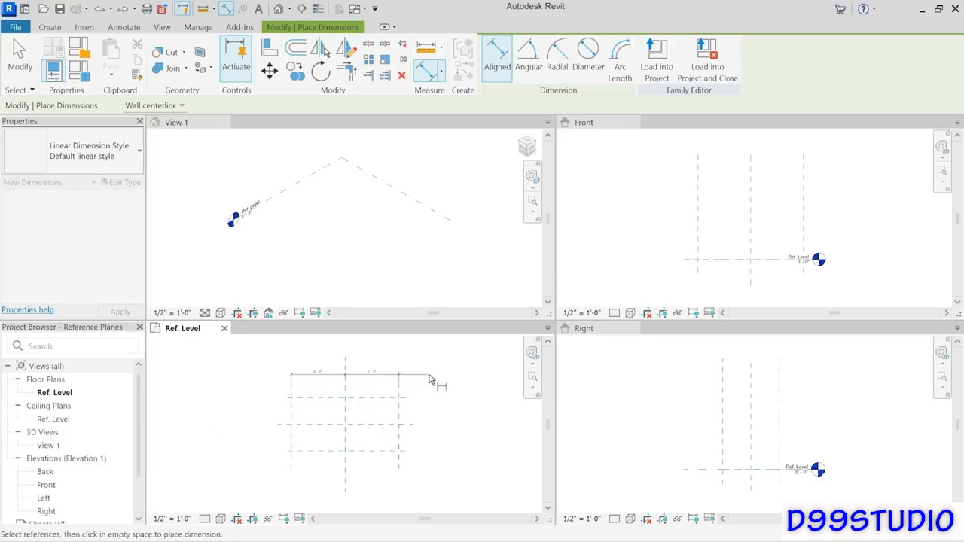
left_click(431, 380)
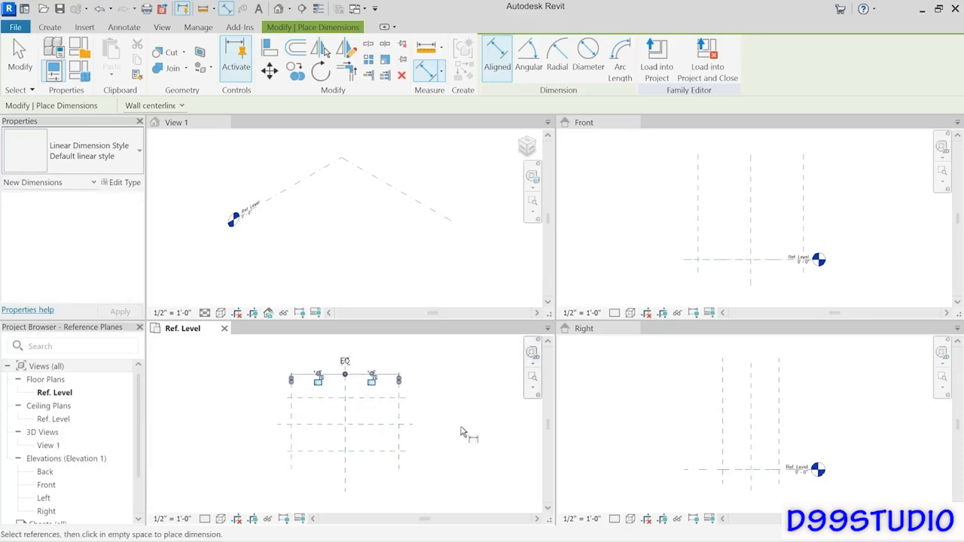
- Add an overall aligned dimension from Left Edge to Right Edge, above the continuous dimension
left_click(294, 413)
left_click(399, 415)
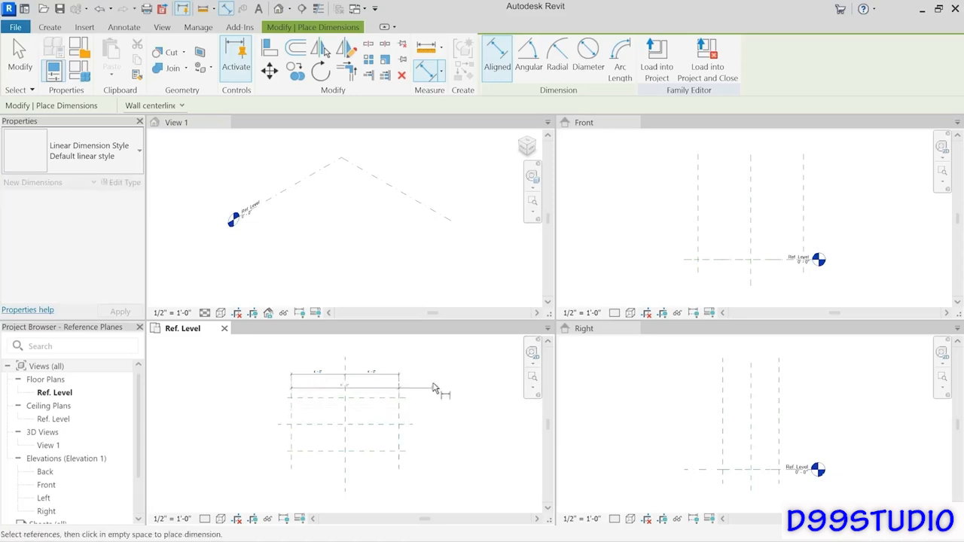
left_click(434, 367)
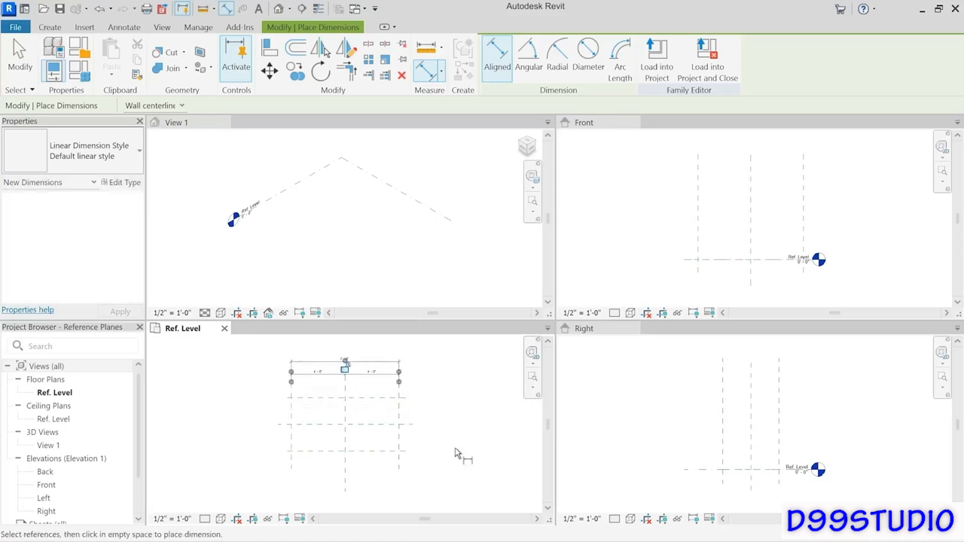
- Place a continuous aligned dimension across the Back Edge, Center Front/Back and Front Edge planes, left of the plan
left_click(306, 398)
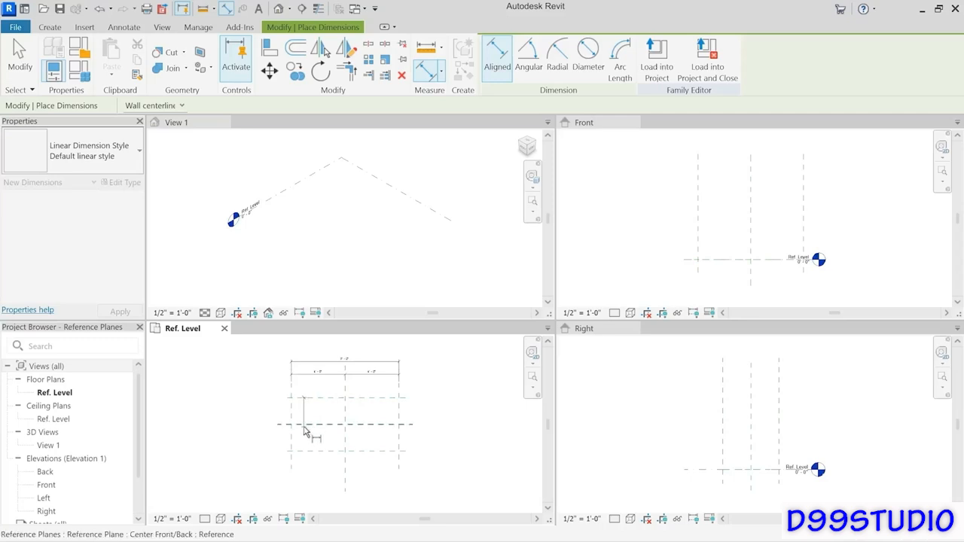
left_click(304, 426)
left_click(304, 451)
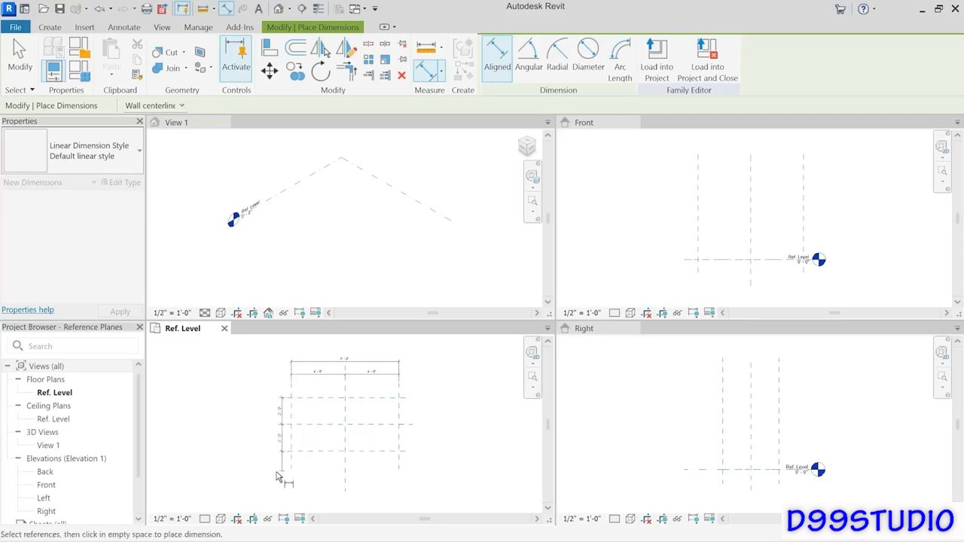
left_click(273, 474)
- Add an overall aligned dimension from Back Edge to Front Edge, outside the continuous one, and end the dimension command
left_click(314, 400)
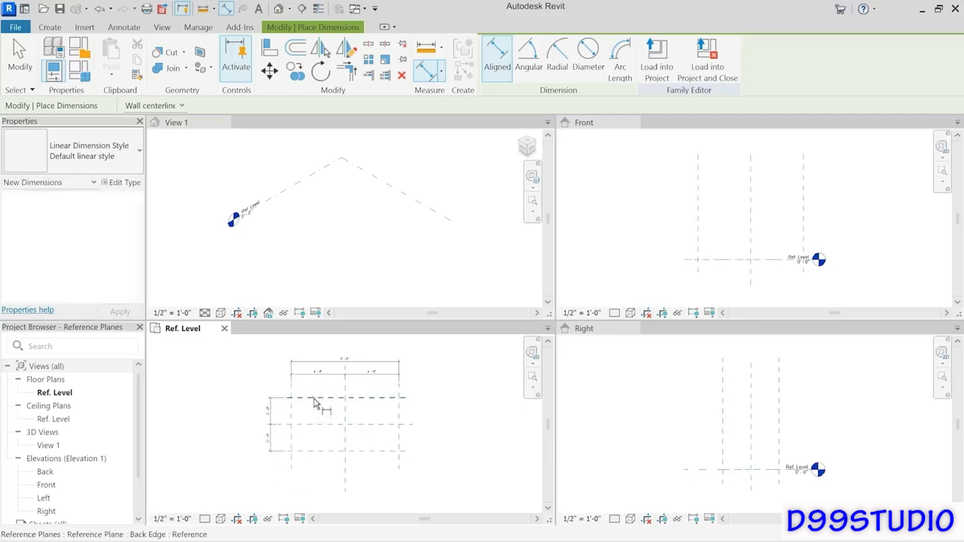
left_click(306, 452)
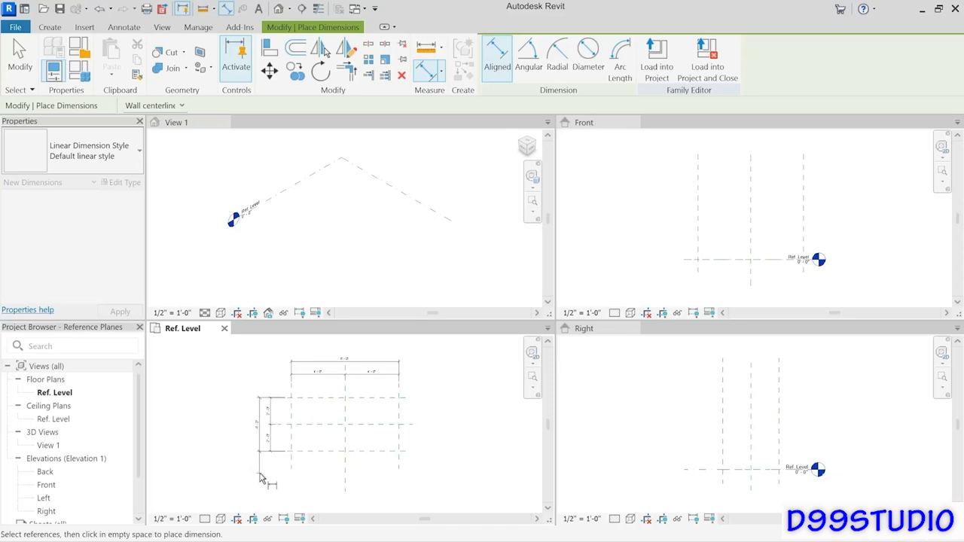
left_click(258, 424)
left_click(20, 76)
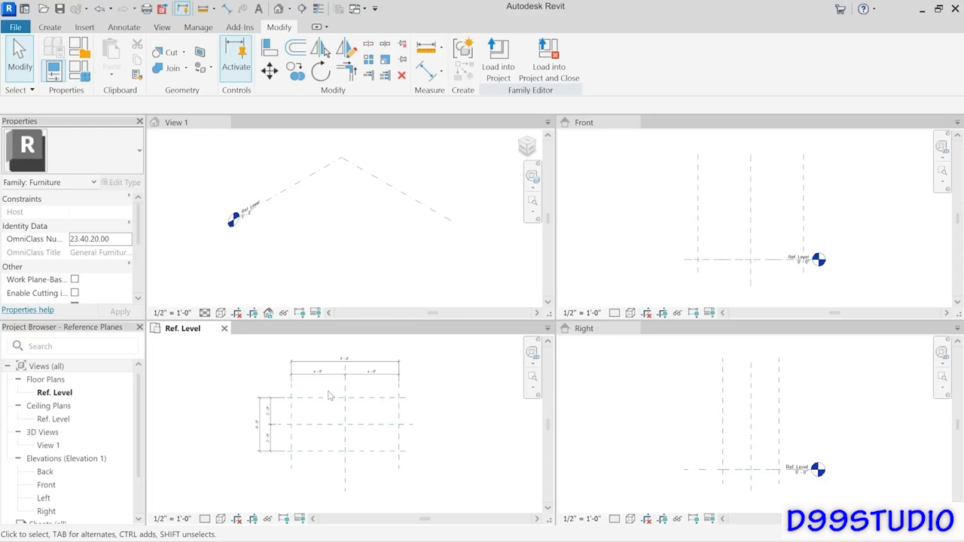
- Set the Ref. Level view scale to 1/4" = 1'-0"
left_click(175, 520)
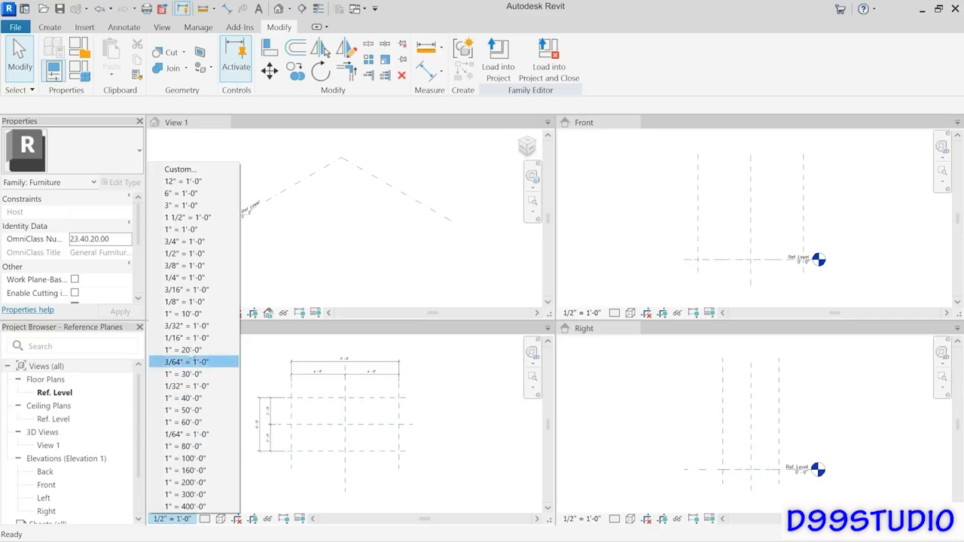
left_click(195, 278)
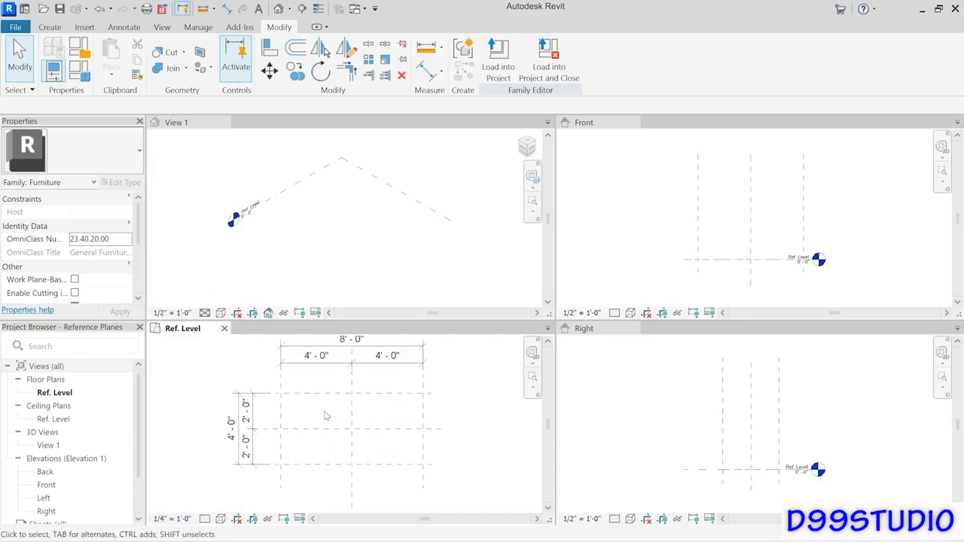
middle_click_drag(326, 416, 329, 441)
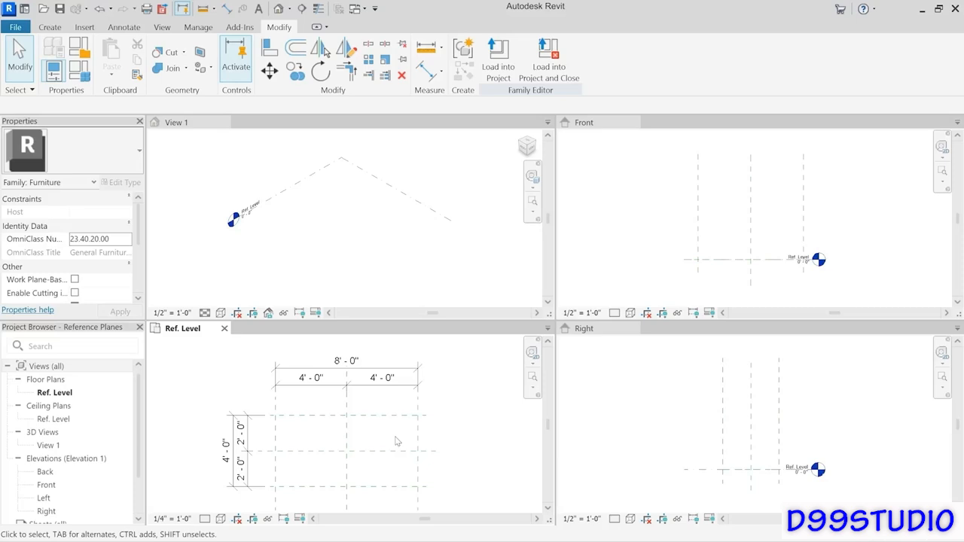
- Try moving the dimensioned Right Edge plane outward to about 7' 10" from the center plane, and undo the move
left_click_drag(419, 435, 488, 429)
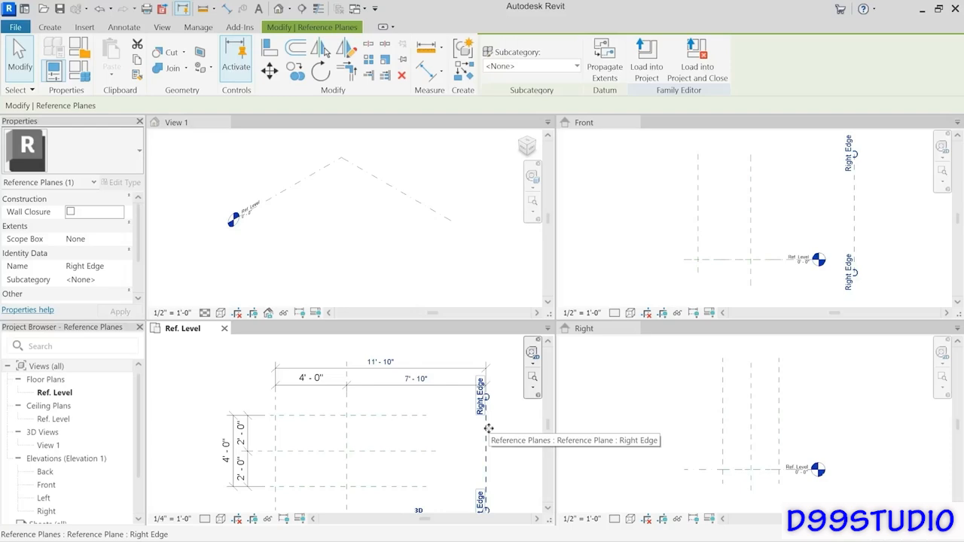
key("ctrl+z")
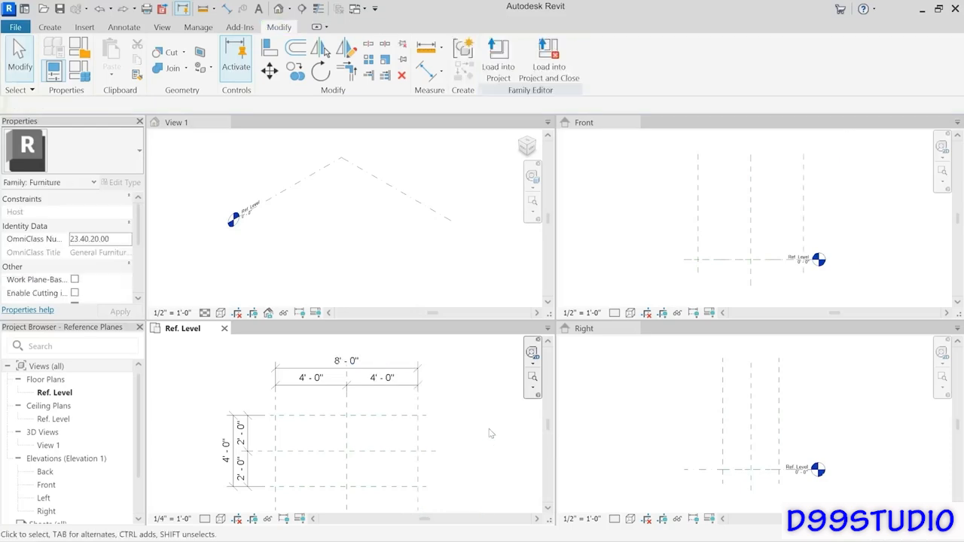
- Apply the EQ constraint to the continuous left-to-right dimension
left_click(360, 390)
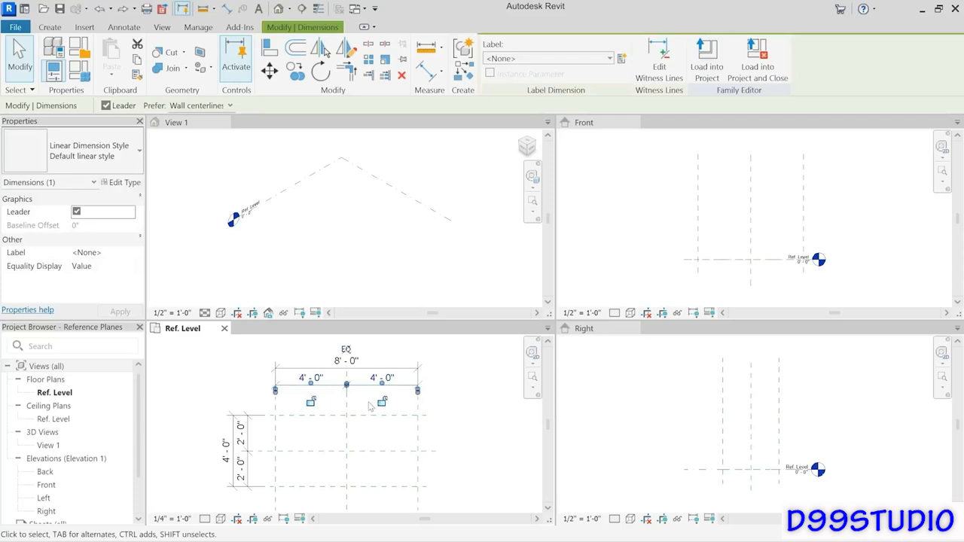
left_click(349, 349)
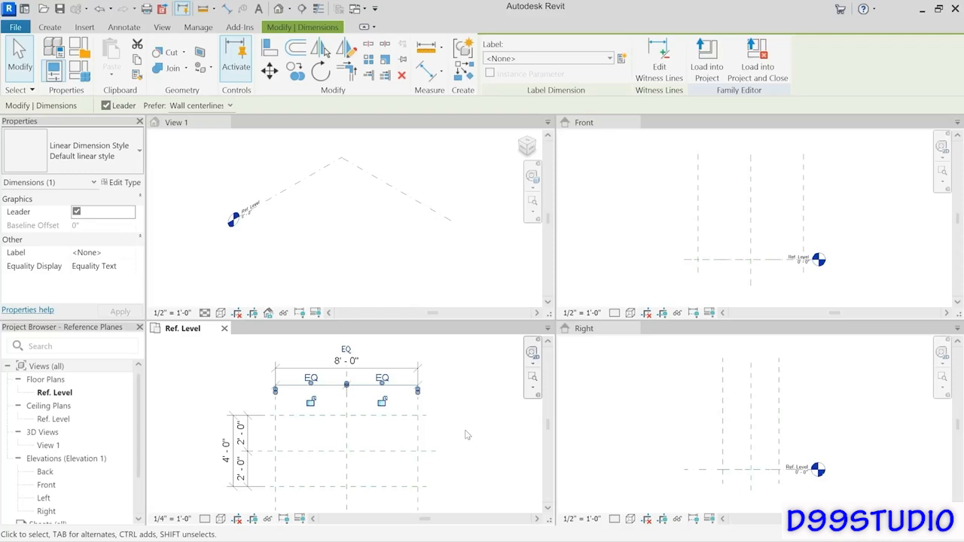
left_click(444, 437)
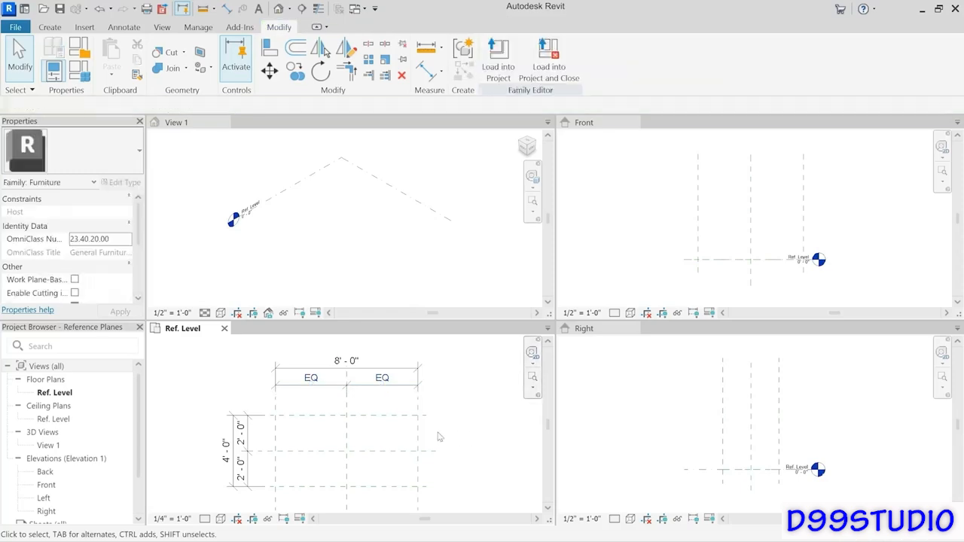
- Test the equality constraint by moving Right Edge outward to about 5' 6" from the center plane, and undo the move
left_click(419, 435)
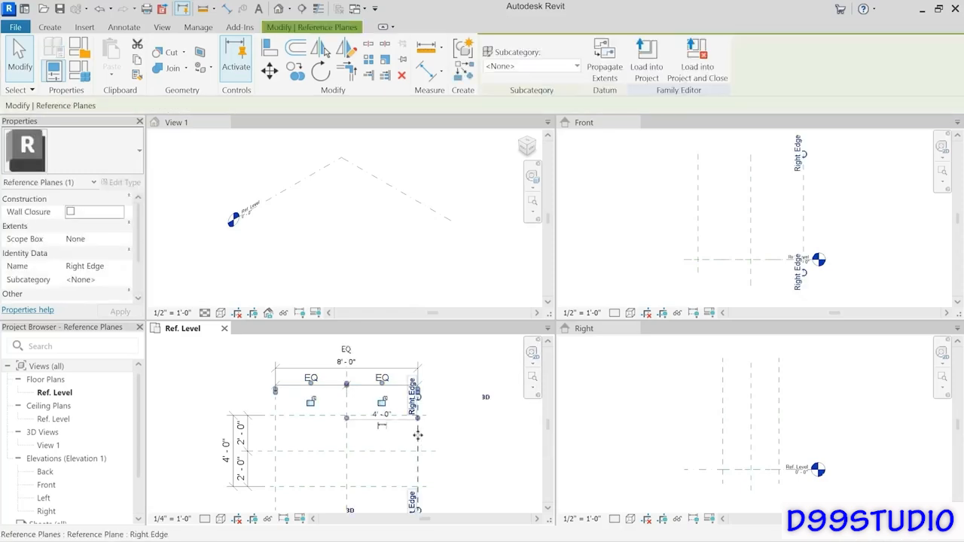
left_click_drag(419, 435, 445, 437)
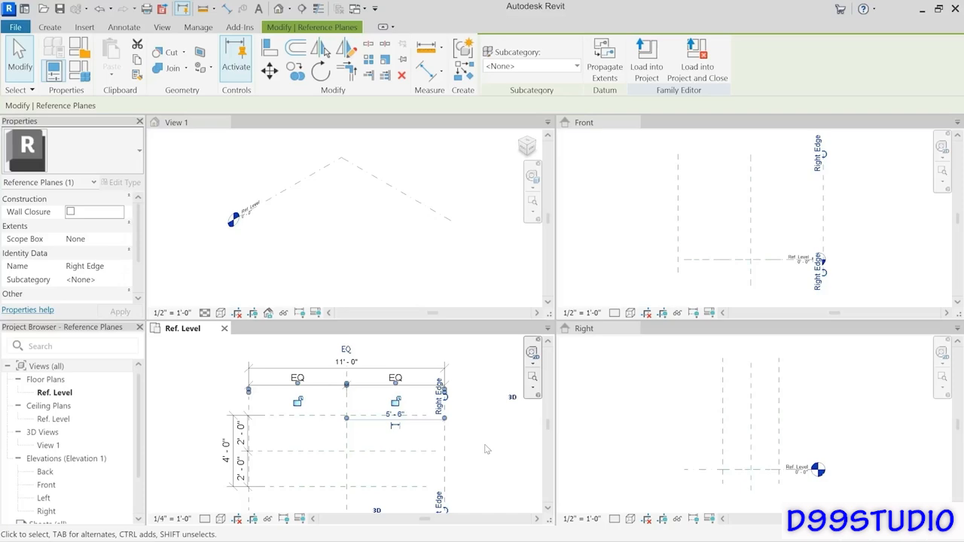
key("ctrl+z")
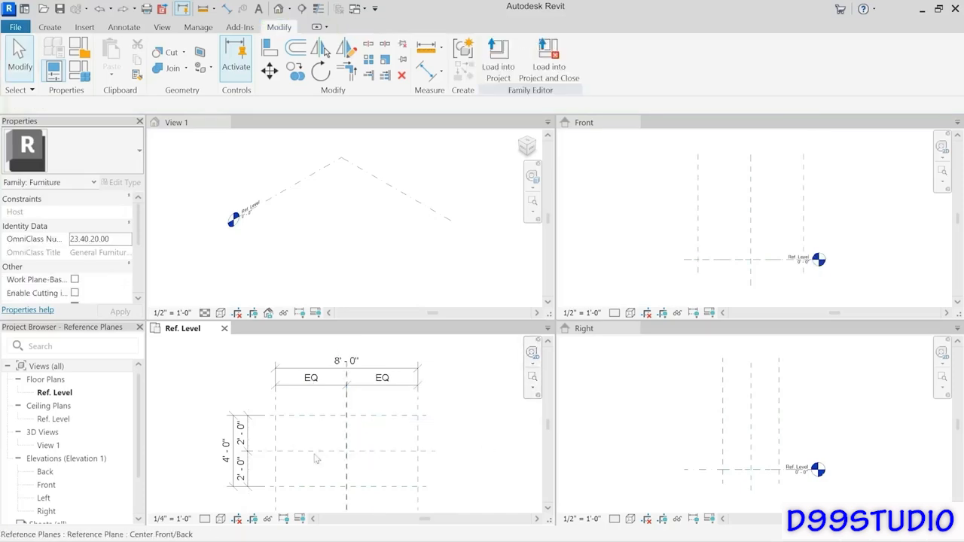
- Apply the EQ constraint to the continuous front-to-back dimension
left_click(241, 448)
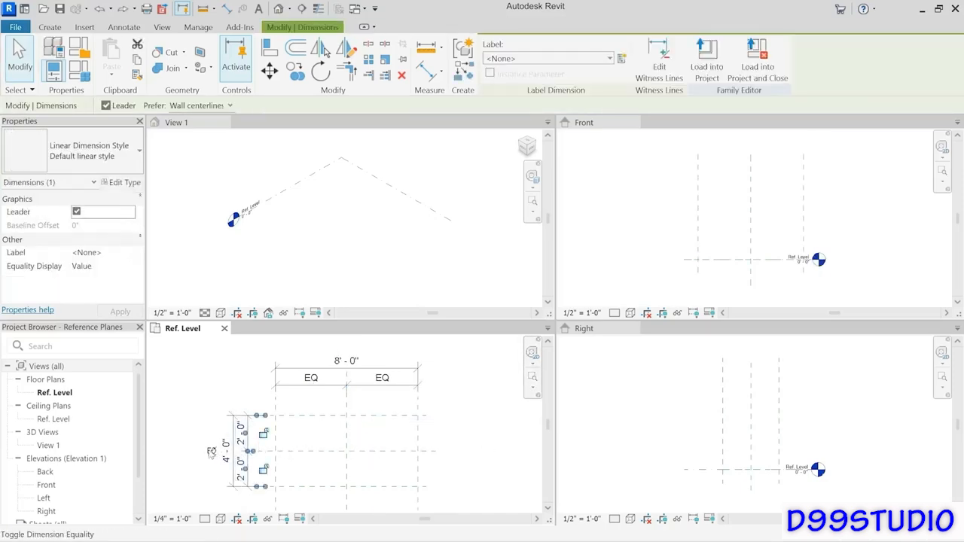
left_click(211, 452)
left_click(190, 377)
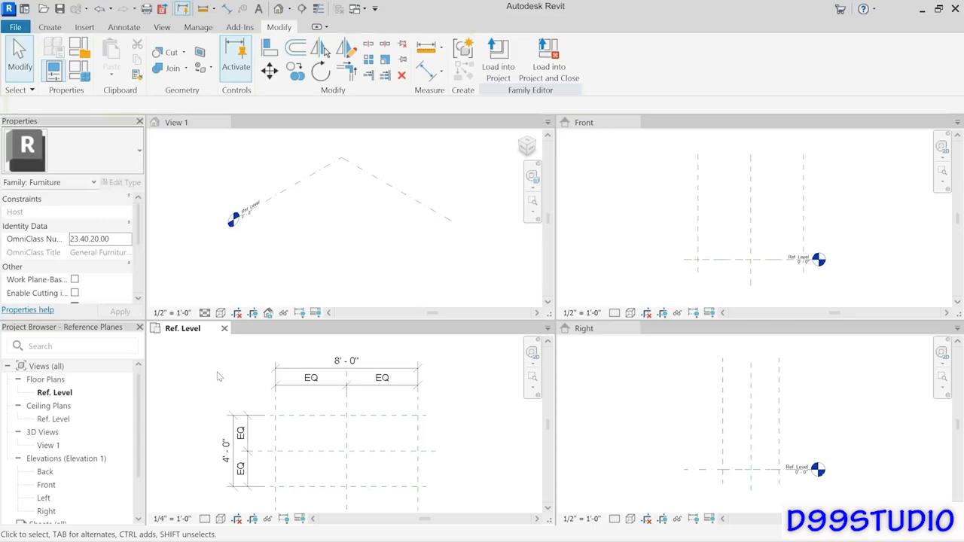
- Label the overall left-to-right dimension with a new family type parameter named Length, grouped under Dimensions
left_click(292, 376)
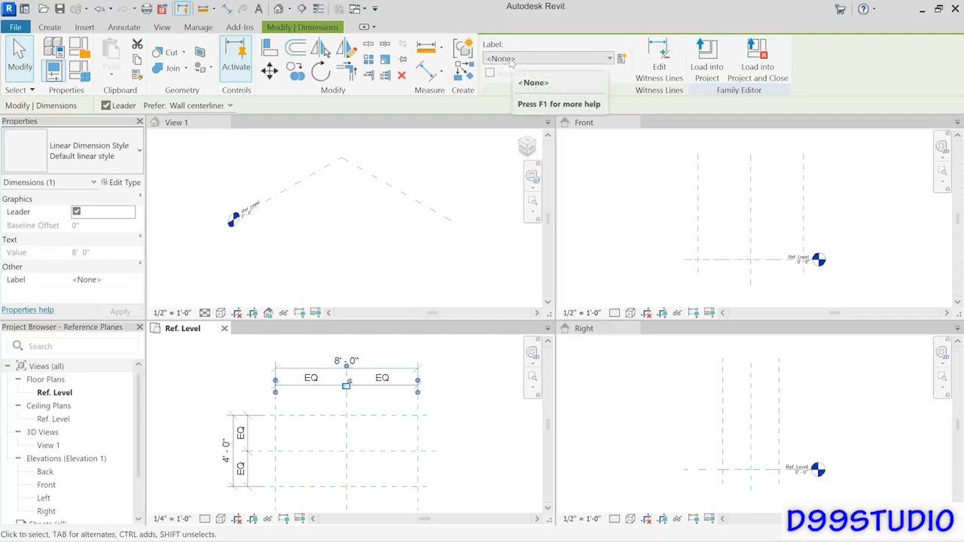
left_click(587, 63)
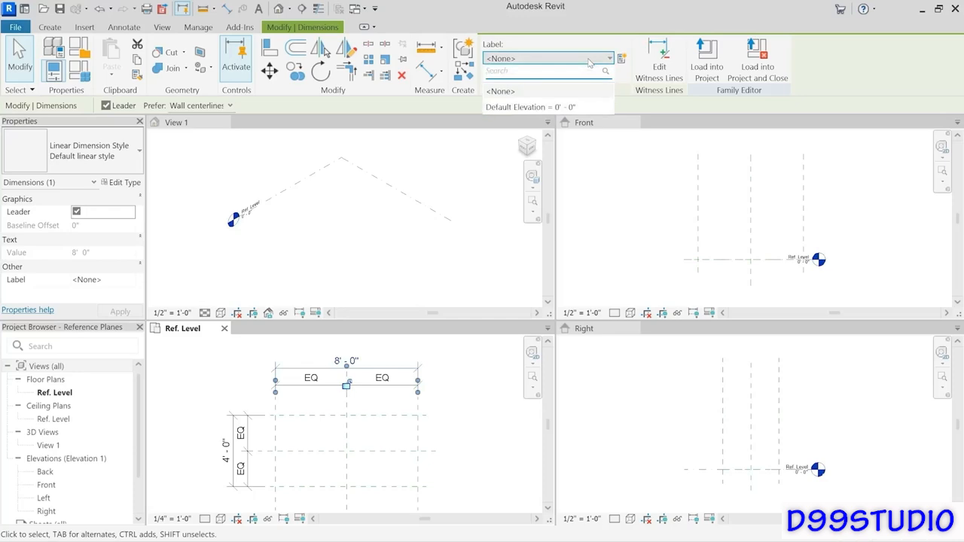
left_click(581, 43)
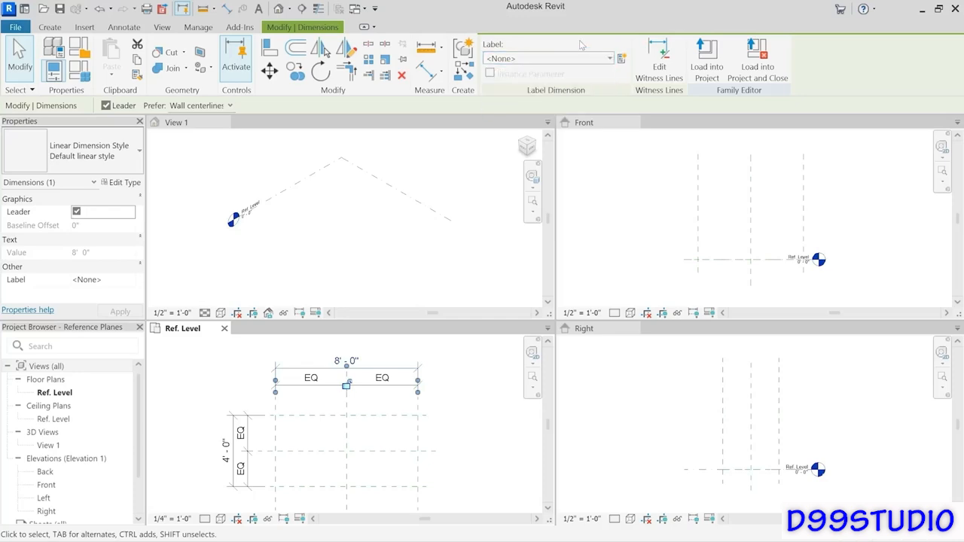
left_click(622, 59)
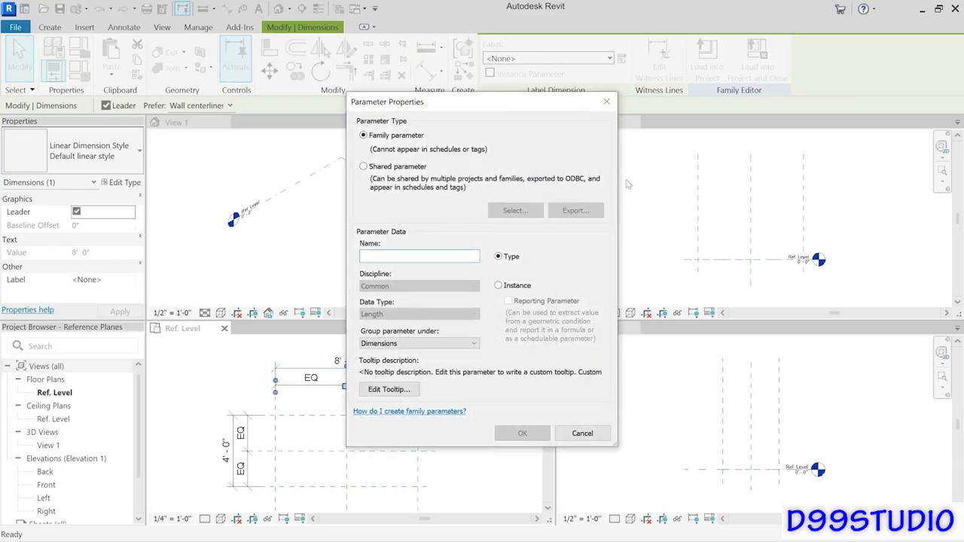
type("Length")
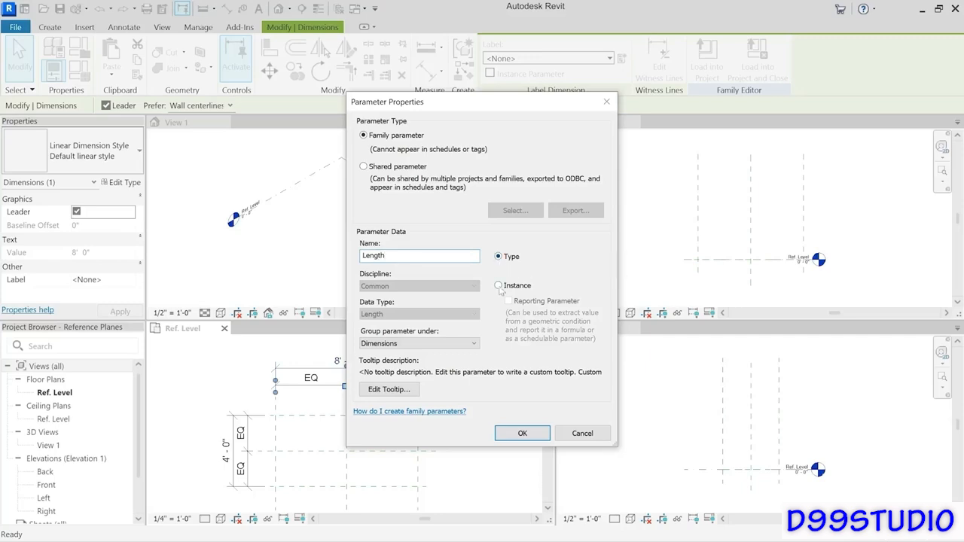
left_click(520, 435)
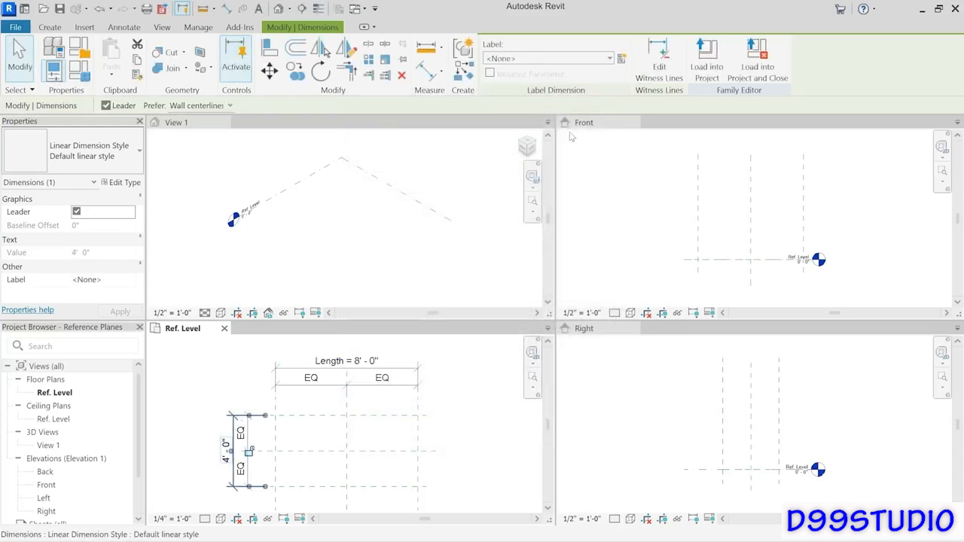
- Label the overall front-to-back dimension with a new family type parameter named Width, grouped under Dimensions
left_click(621, 60)
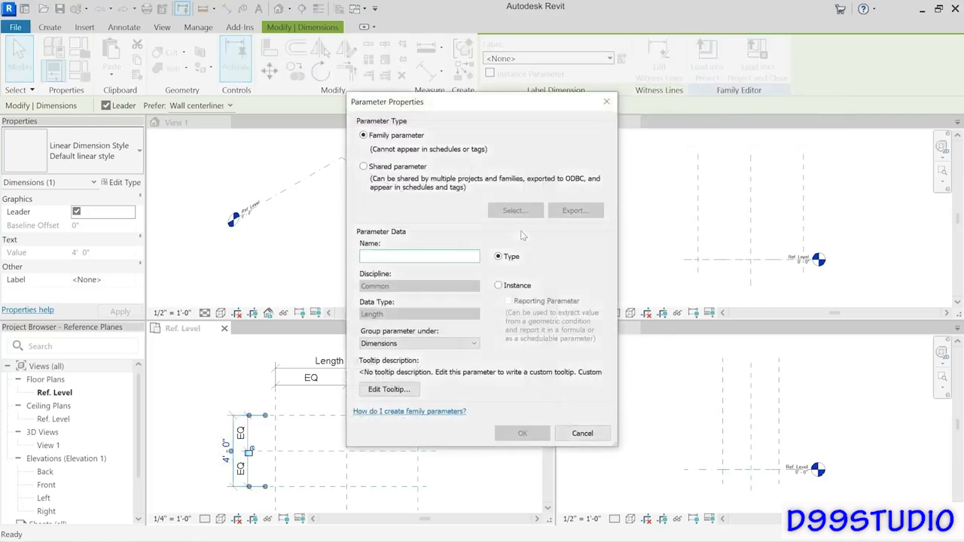
type("Width")
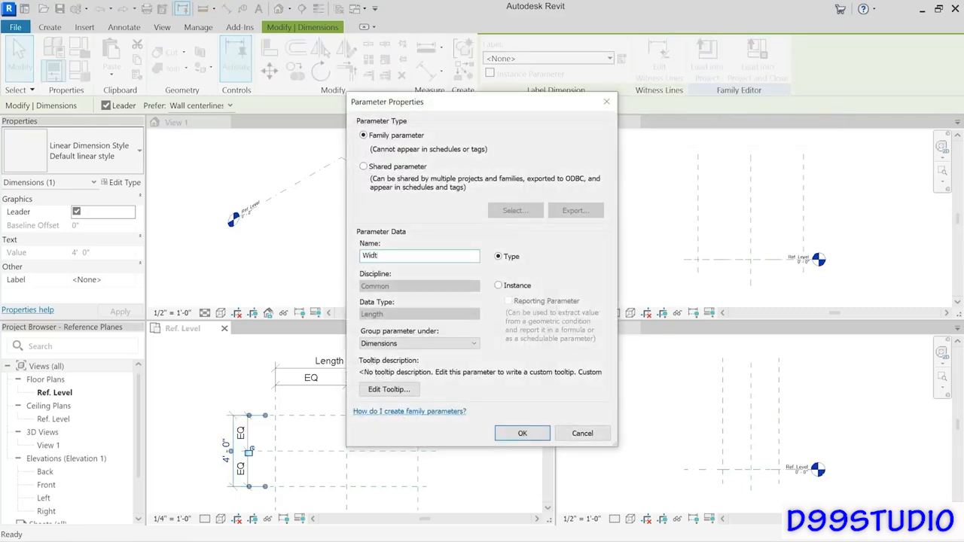
left_click(522, 433)
key("Escape")
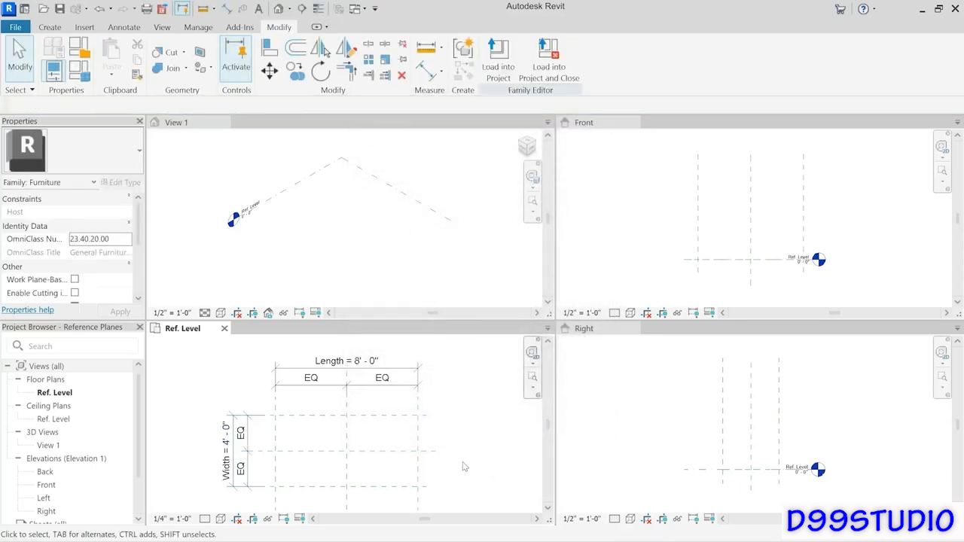
- Flex the reference planes by setting the Length dimension to 6' and the Width dimension to 2'
left_click(329, 373)
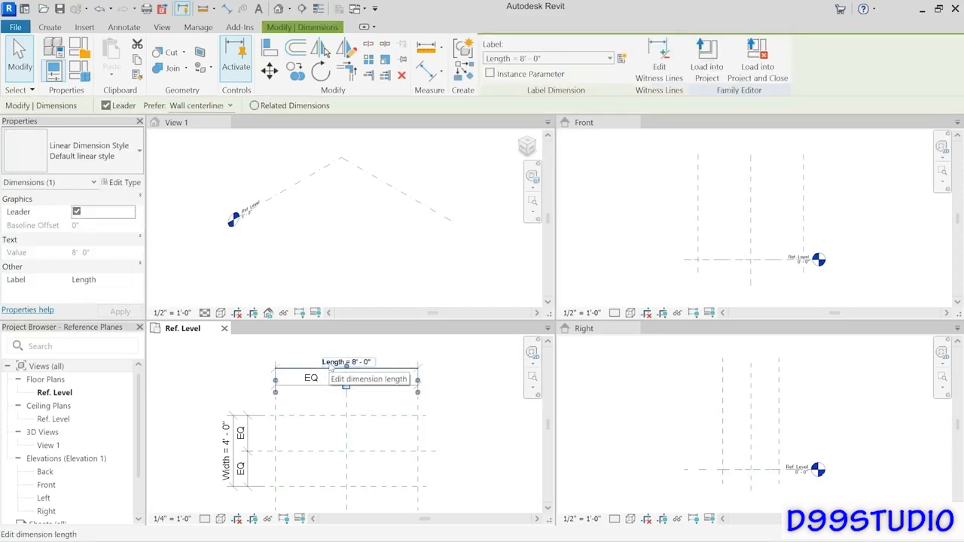
left_click(331, 366)
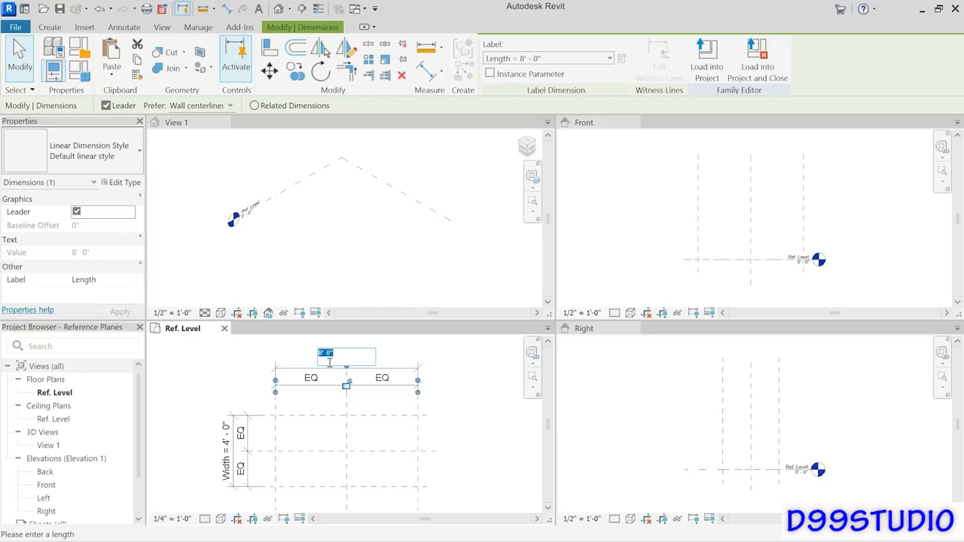
type("6")
key("Return")
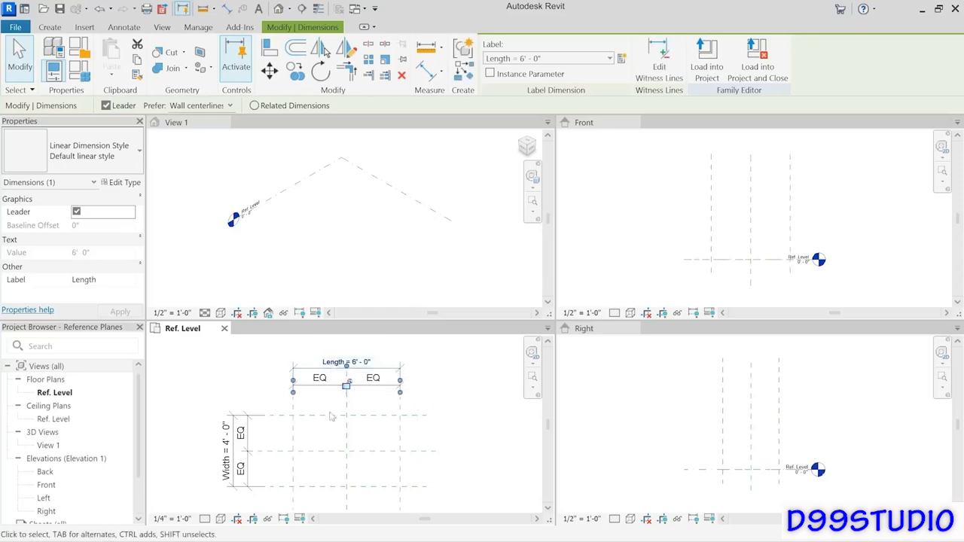
left_click(231, 468)
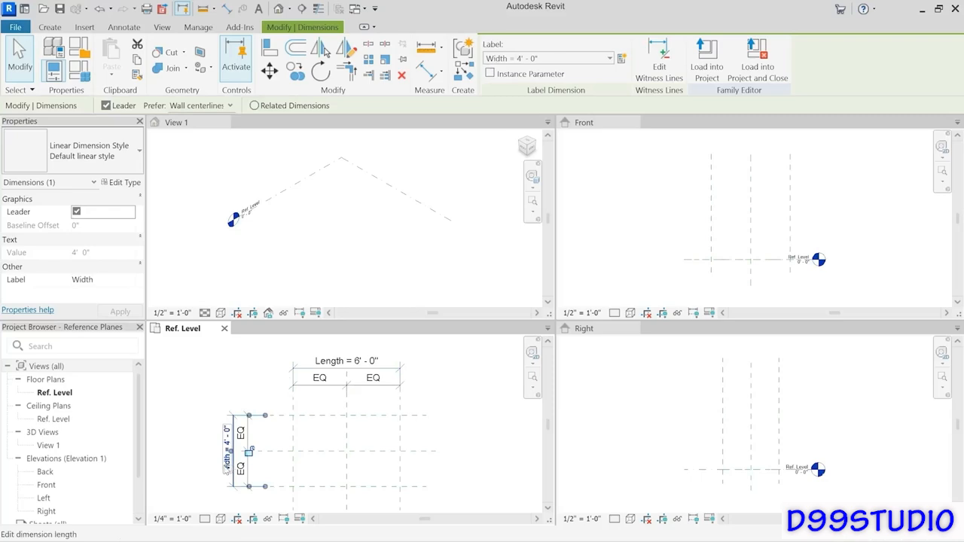
left_click(228, 468)
type("2")
key("Return")
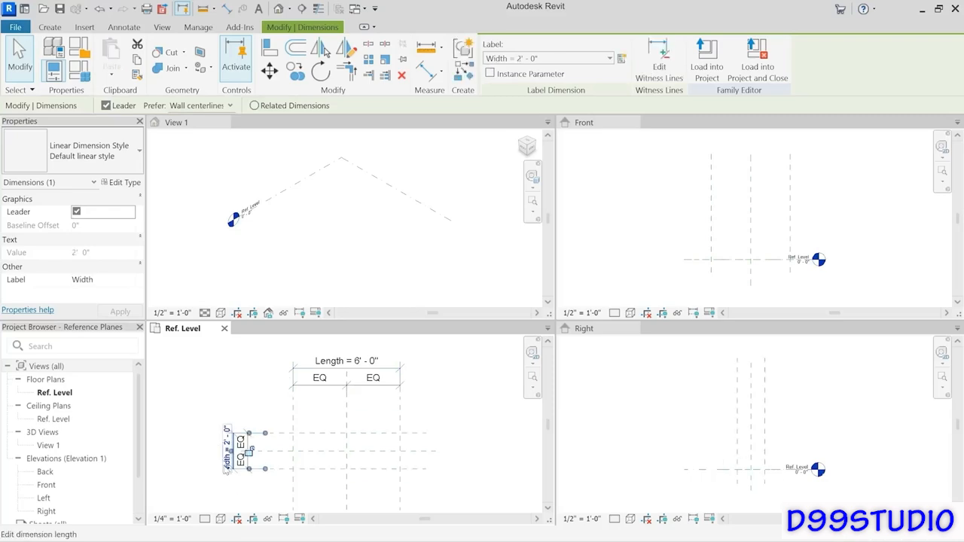
left_click(239, 398)
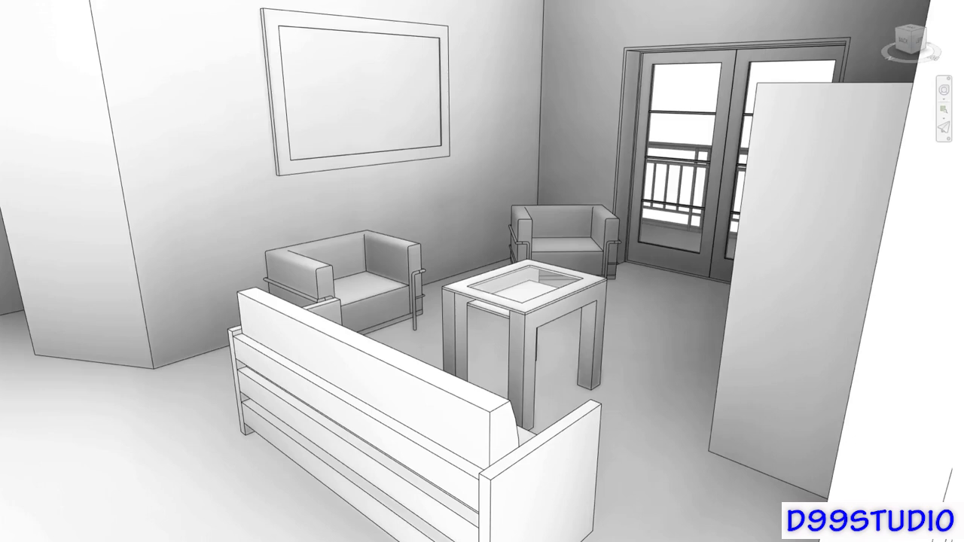
left_click(370, 285)
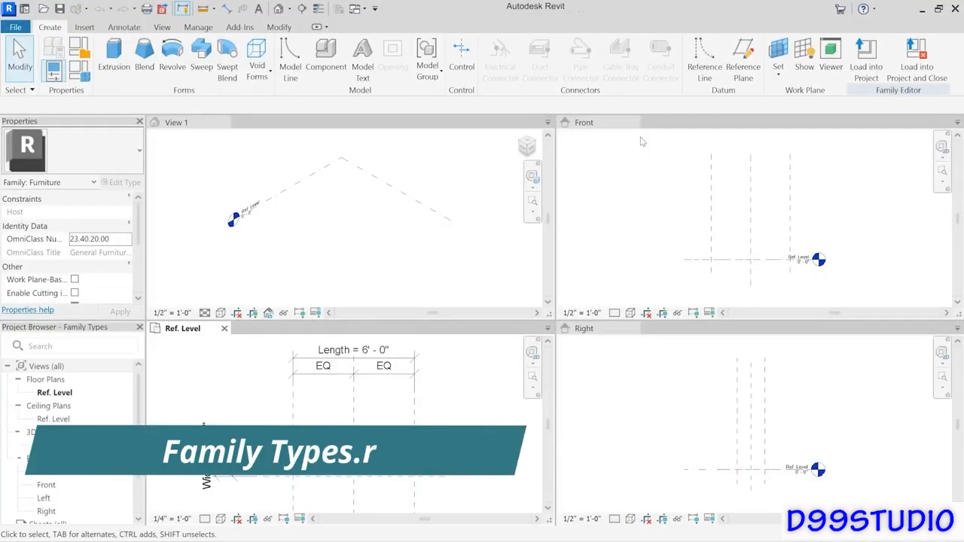
- Review the Length and Width parameters in Family Types and create a new family type named Large
left_click(82, 76)
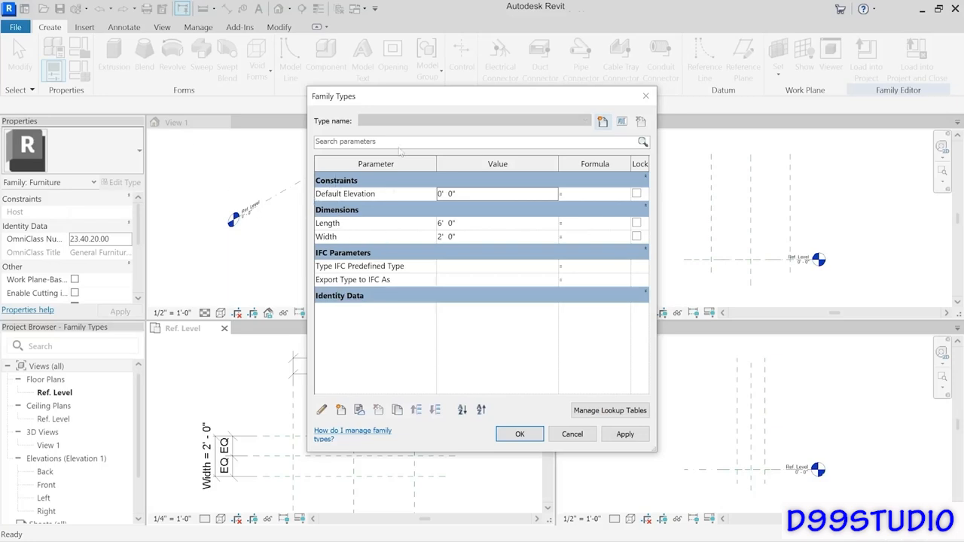
left_click_drag(453, 100, 542, 78)
left_click_drag(607, 68, 609, 68)
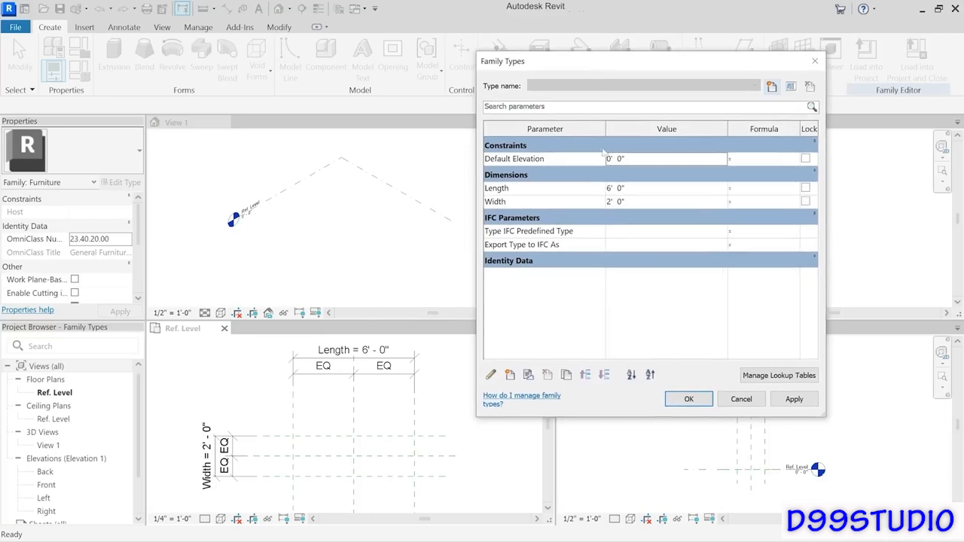
left_click(520, 188)
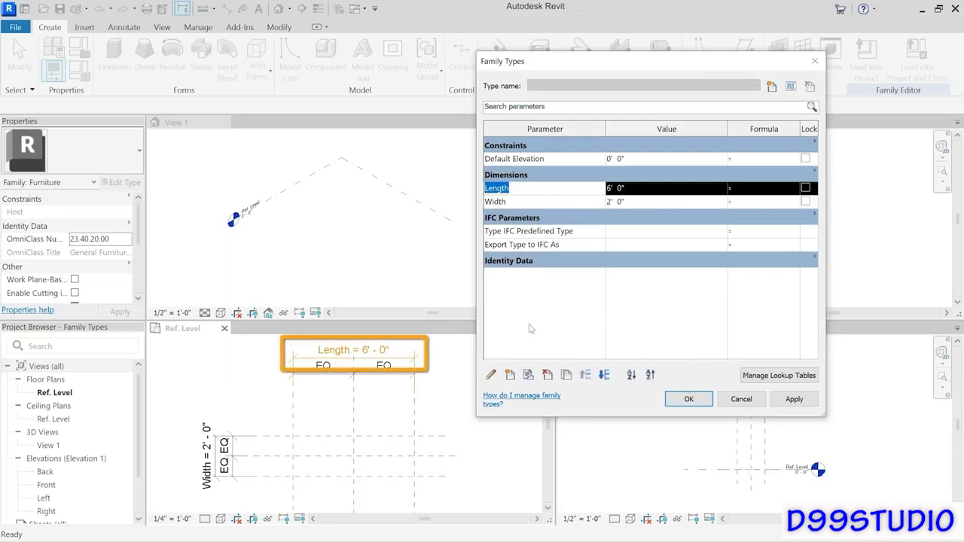
left_click(523, 203)
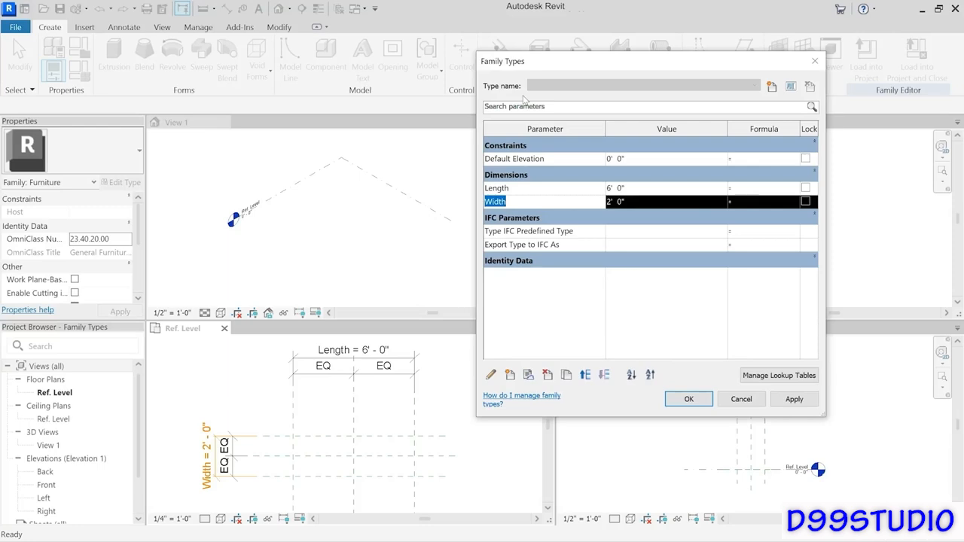
left_click(772, 88)
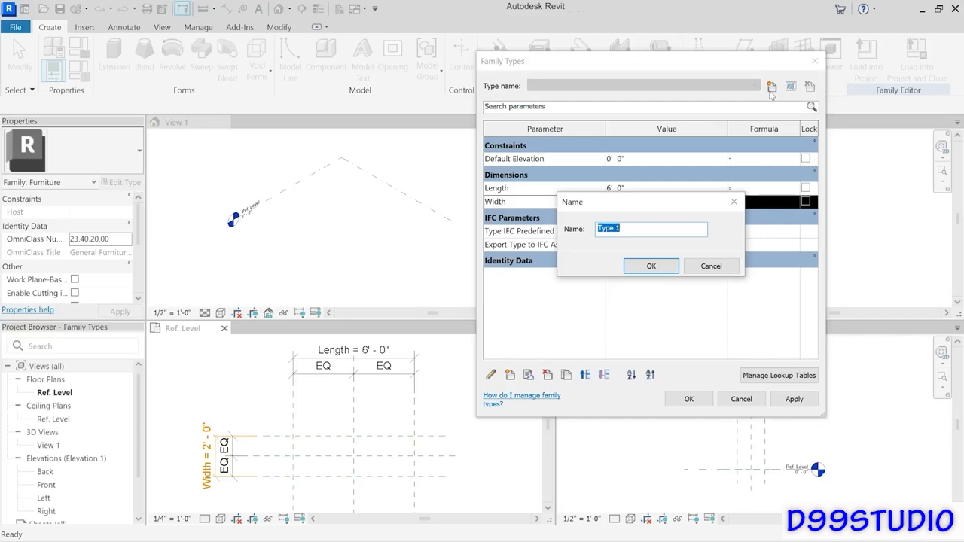
type("Large")
key("Return")
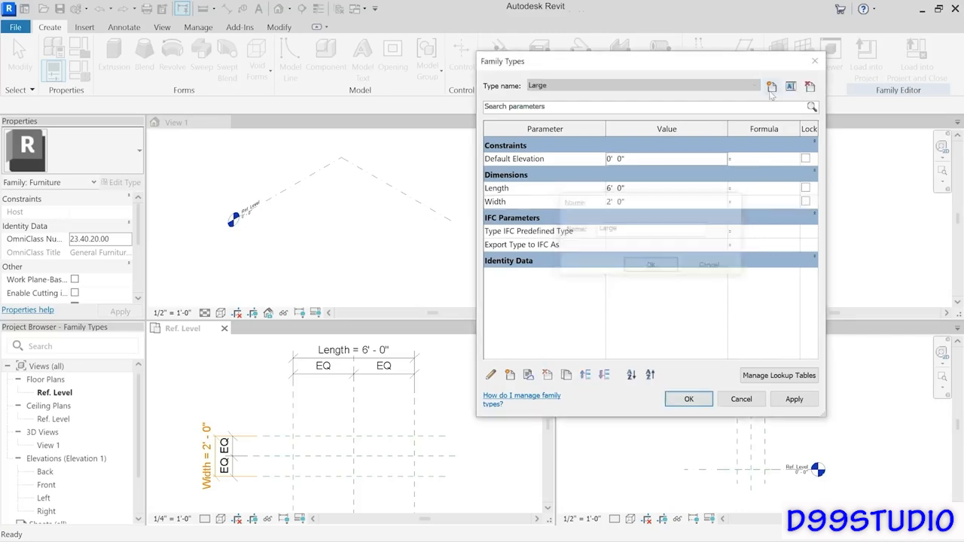
- Set the Large type's Length to 88" and Width to 44", and apply the values to the family
left_click(647, 188)
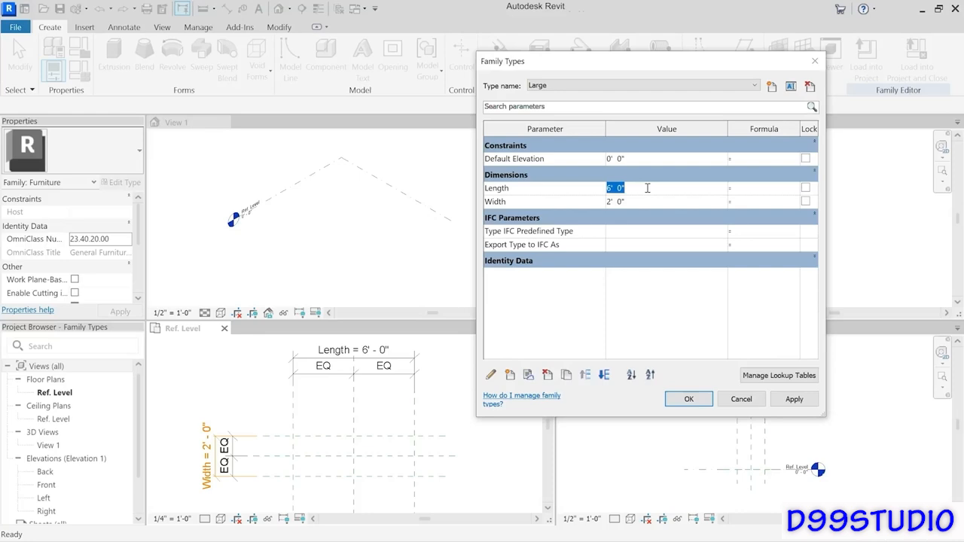
type("88\"")
key("Tab")
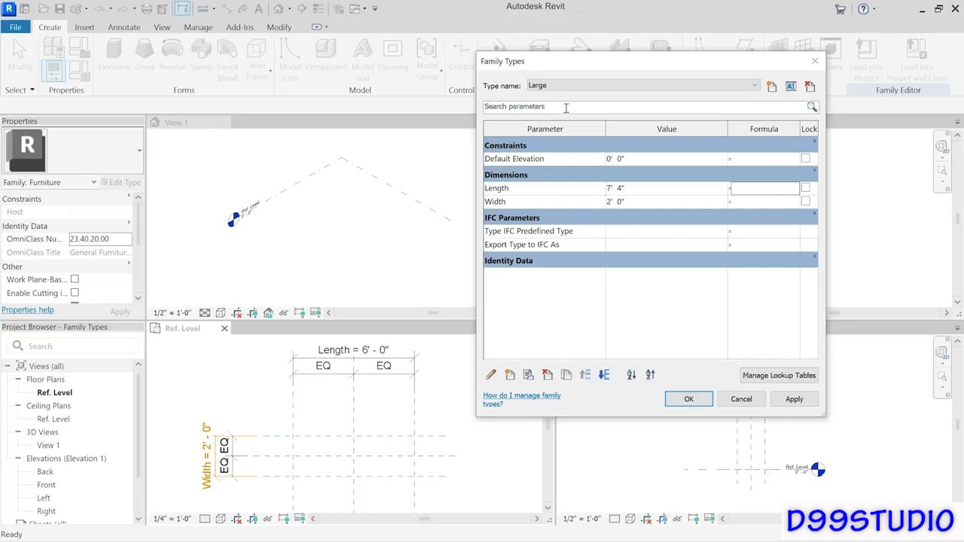
left_click(643, 202)
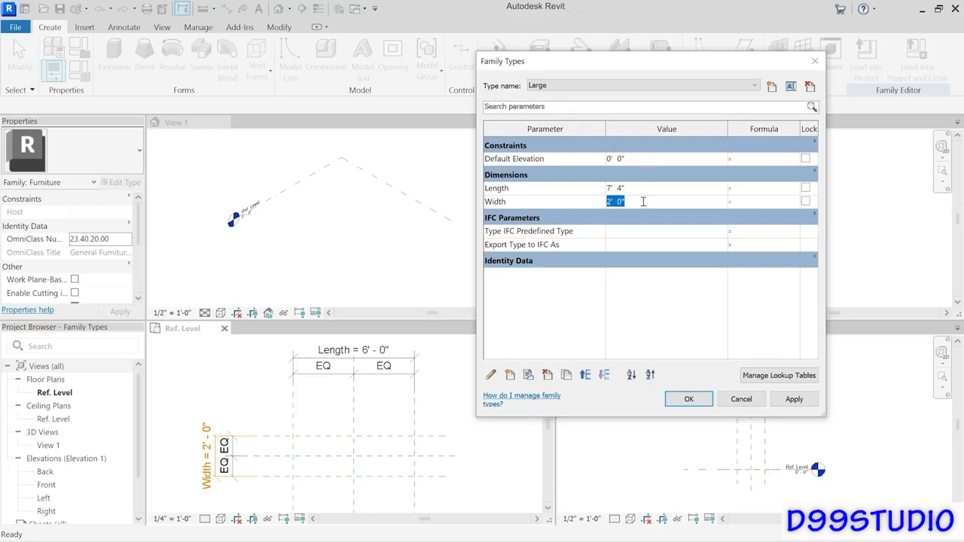
type("44")
key("Tab")
left_click(811, 403)
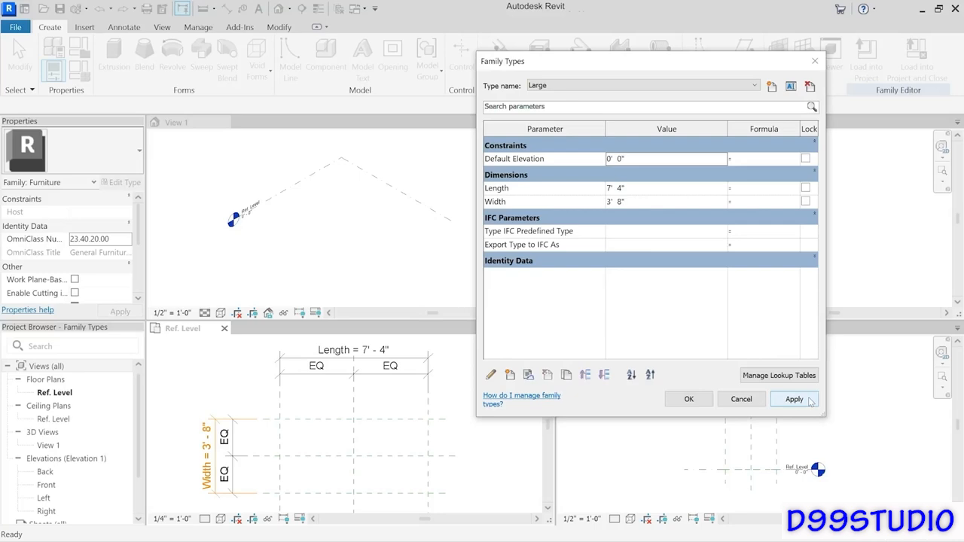
- Create a family type named Small with a Length of 78" and a Width of 39", and apply it
left_click(772, 88)
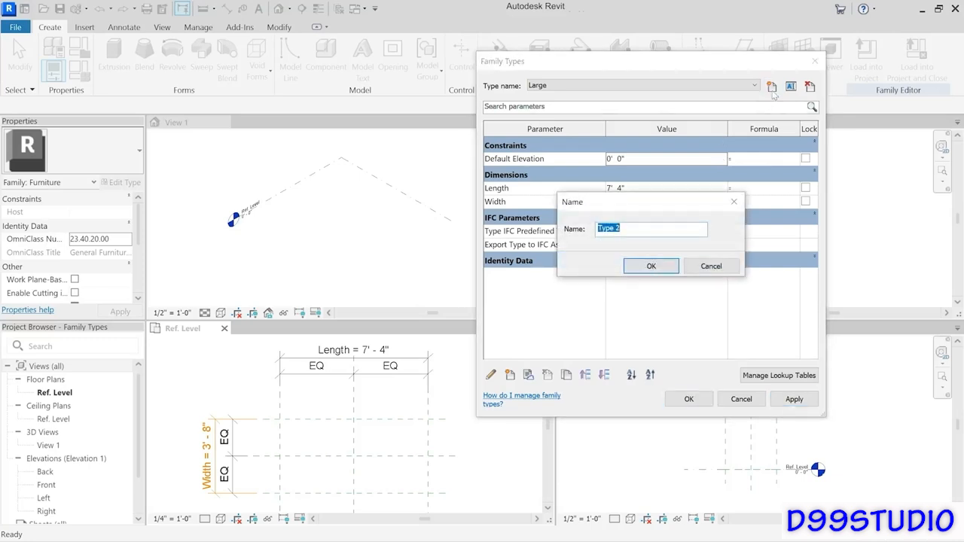
type("Small")
left_click(652, 266)
left_click(653, 191)
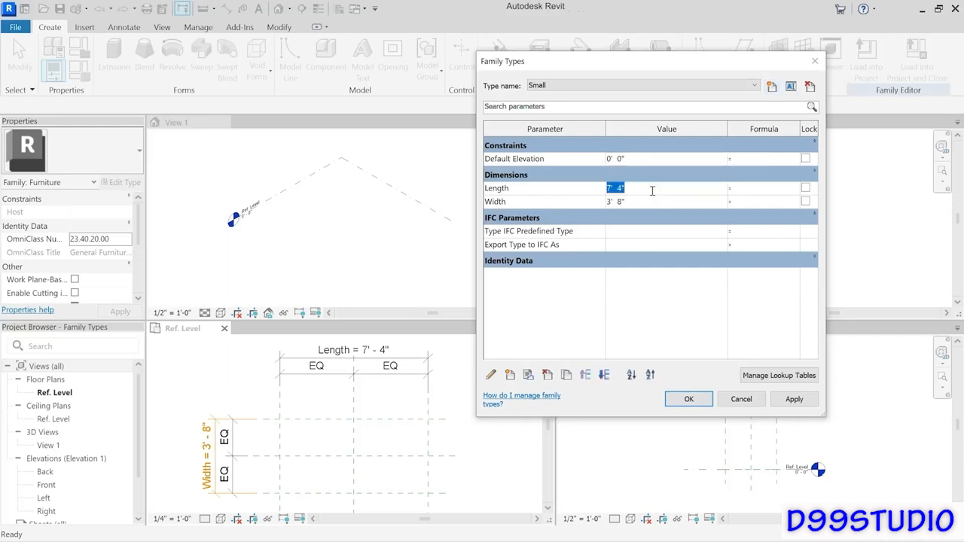
type("78\"")
key("Tab")
left_click(655, 201)
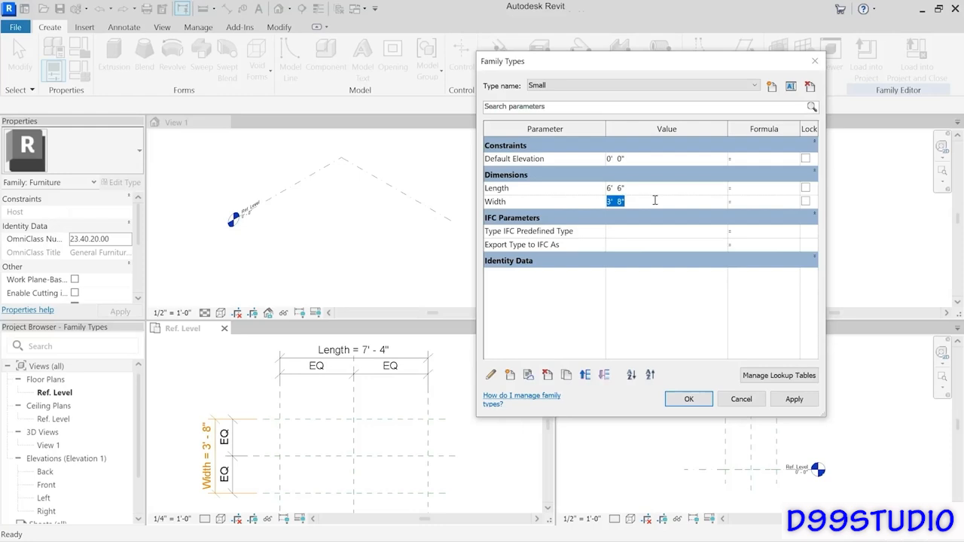
type("39")
key("Tab")
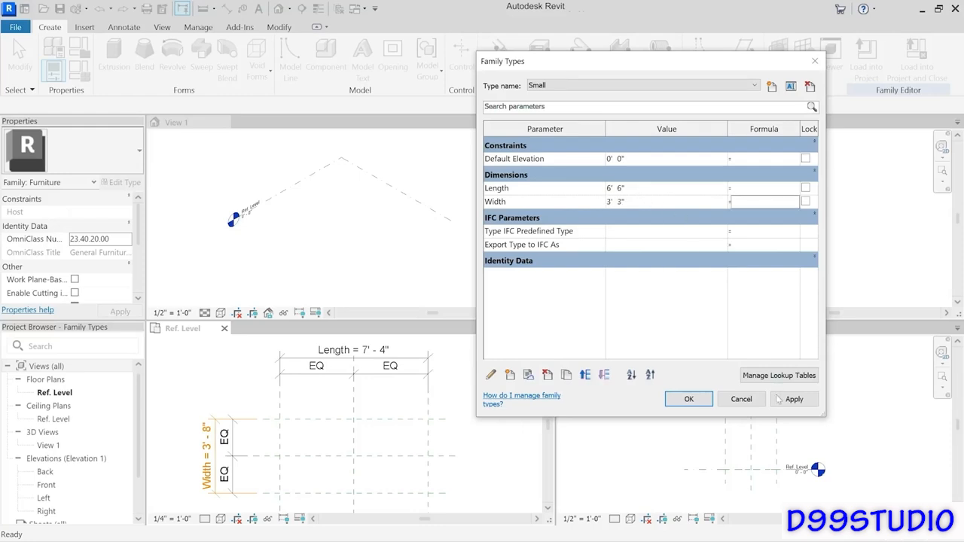
left_click(782, 402)
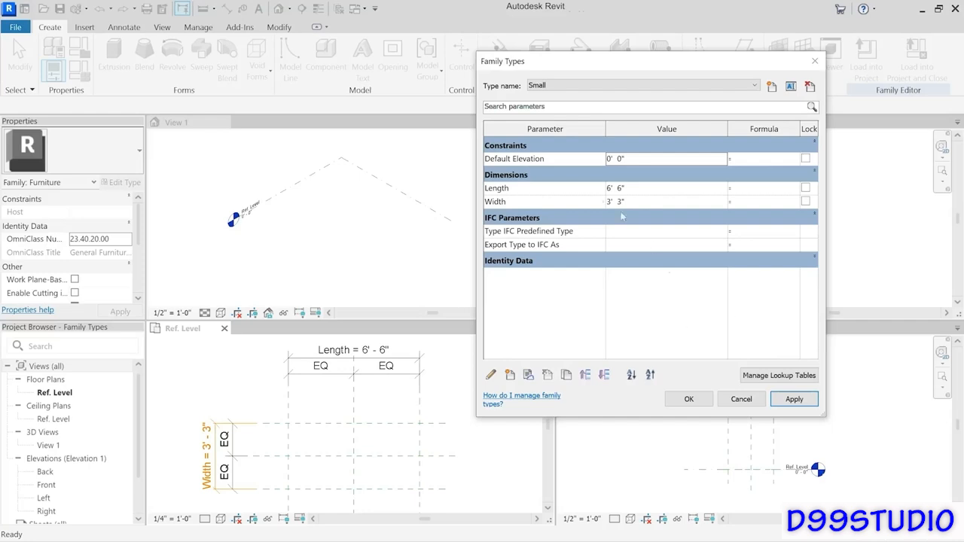
- Switch the current family type back to Large and apply it to the reference planes
left_click(567, 86)
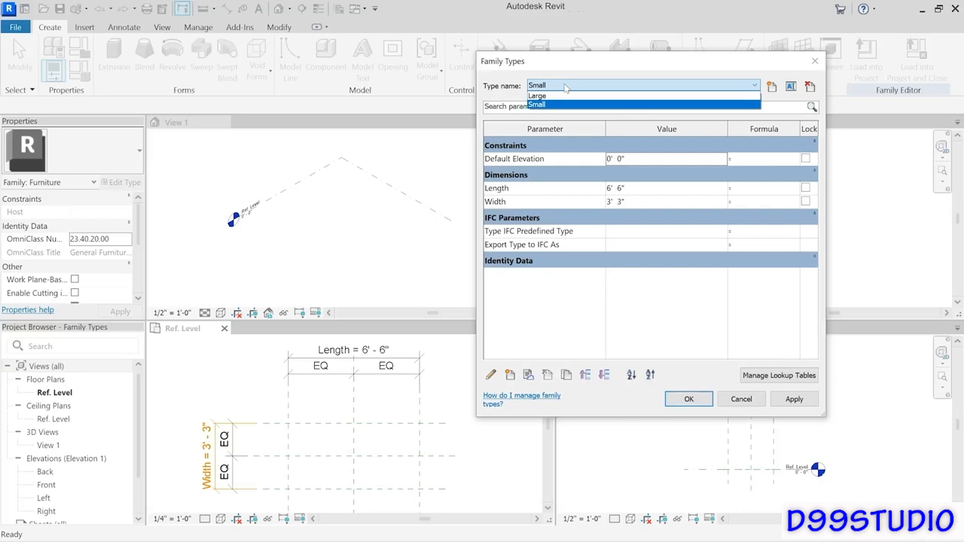
left_click(562, 96)
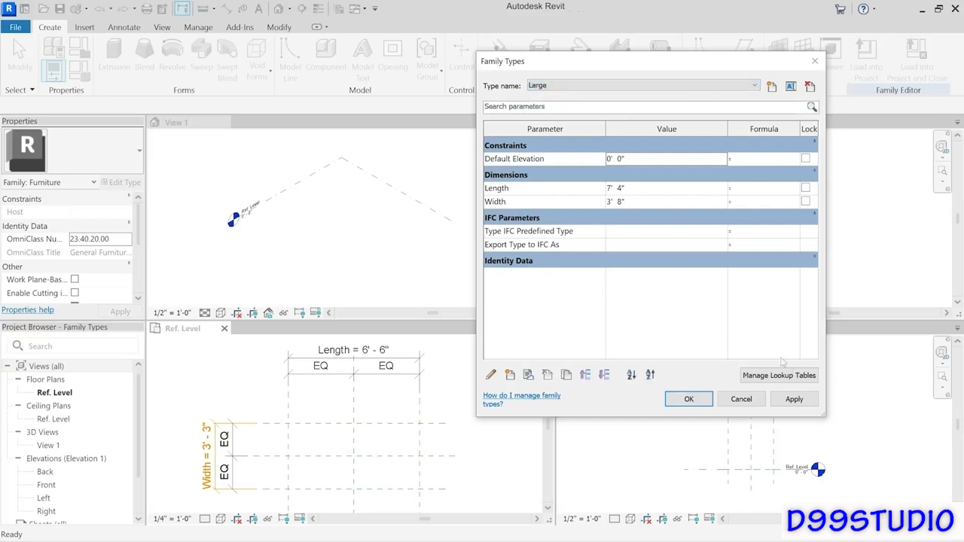
left_click(806, 405)
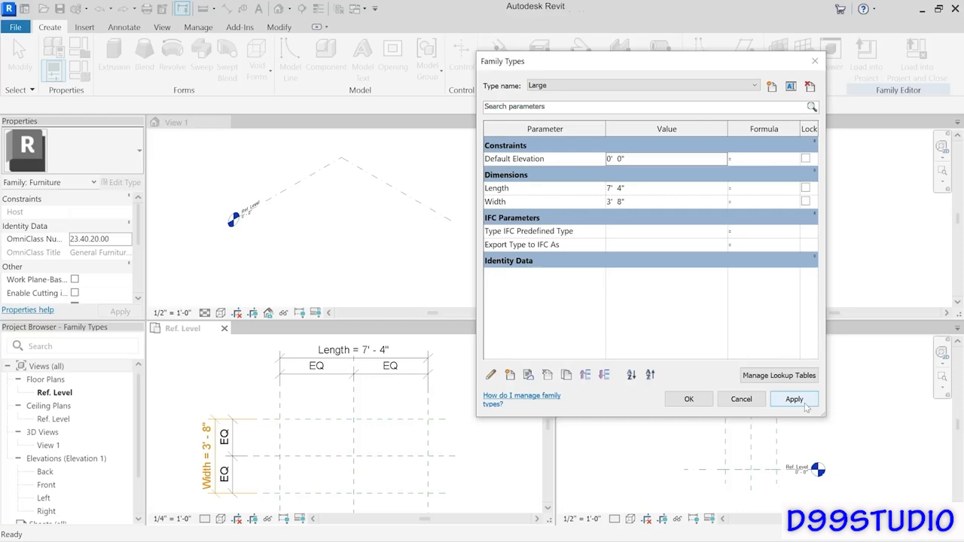
left_click(556, 85)
left_click(562, 77)
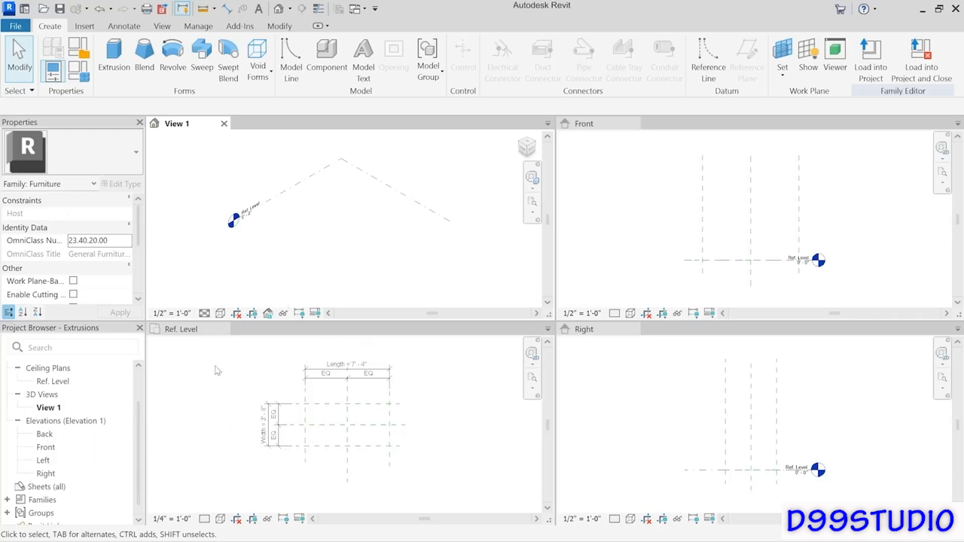
- Start an extrusion in the Ref. Level floor plan and sketch a rectangle between the outer Length and Width reference plane intersections
left_click(183, 348)
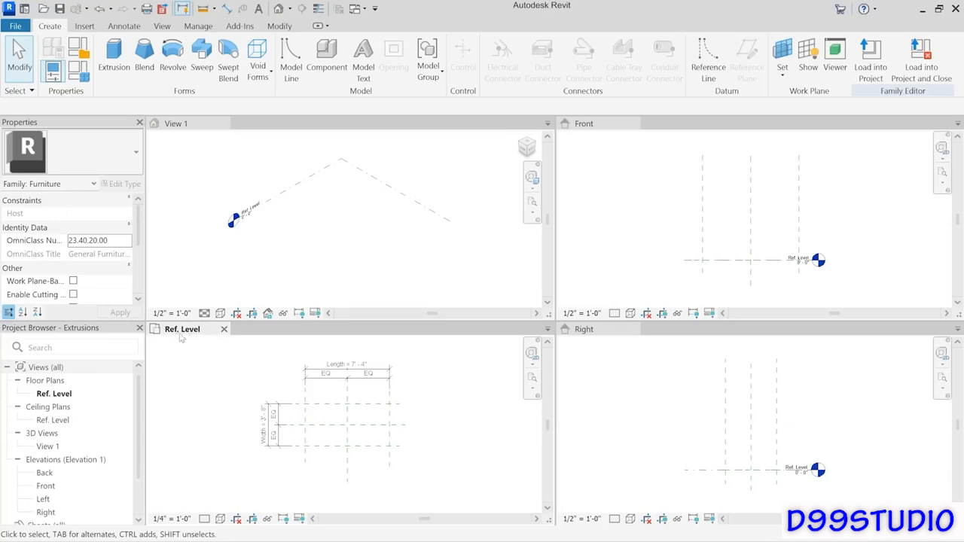
left_click(49, 396)
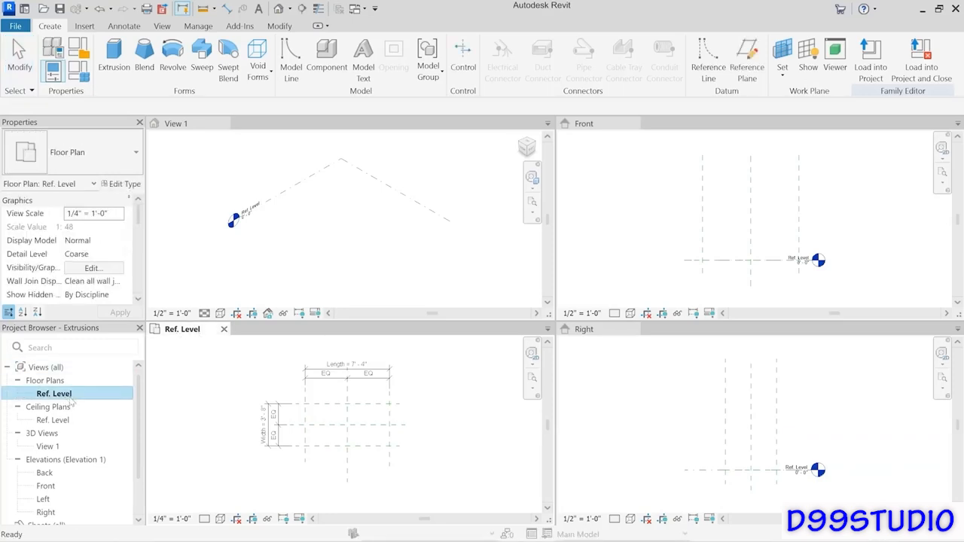
left_click(214, 393)
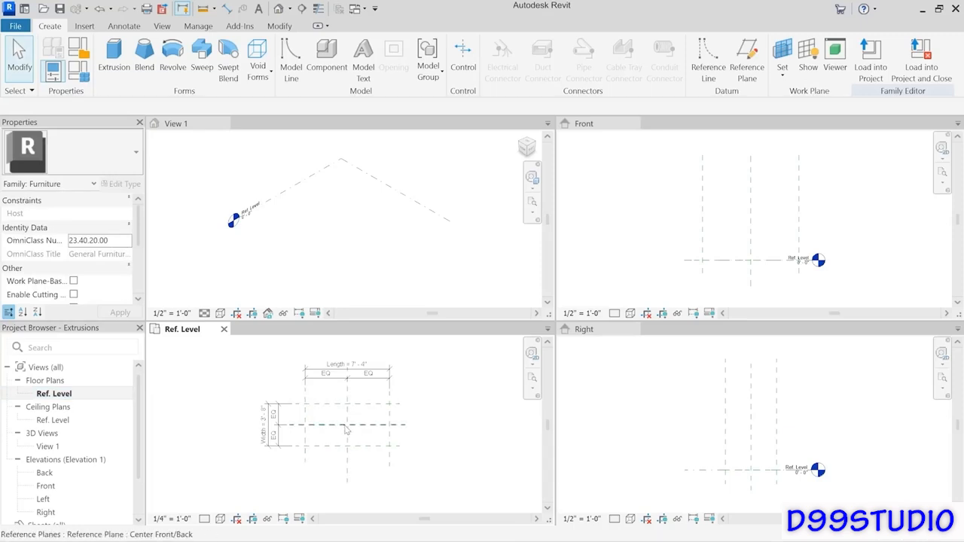
scroll(347, 429, "up", 2)
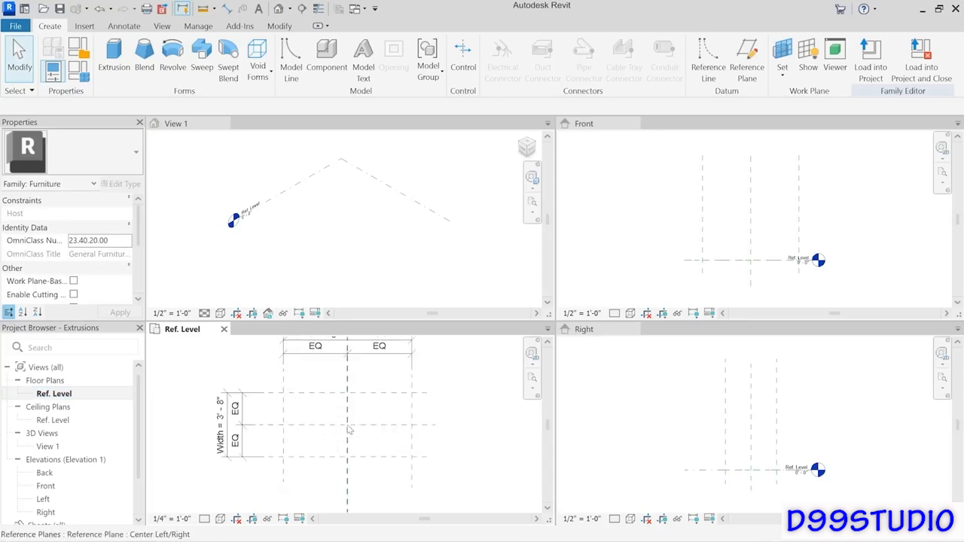
scroll(349, 429, "up", 1)
scroll(351, 452, "up", 1)
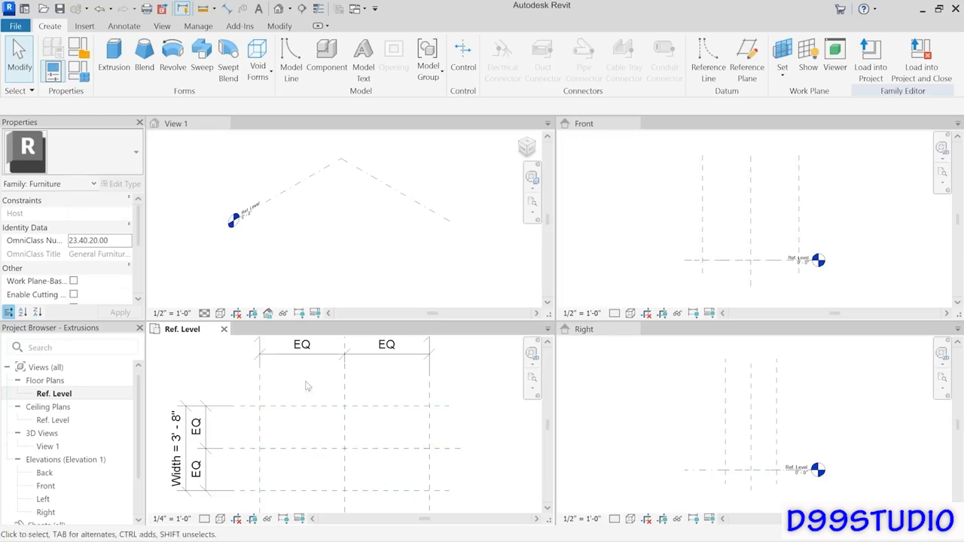
left_click(115, 78)
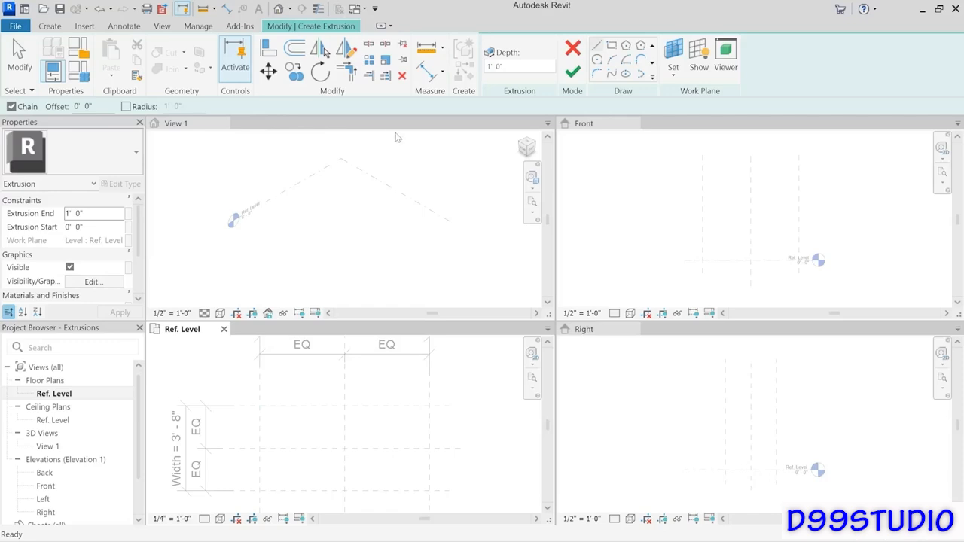
left_click(612, 46)
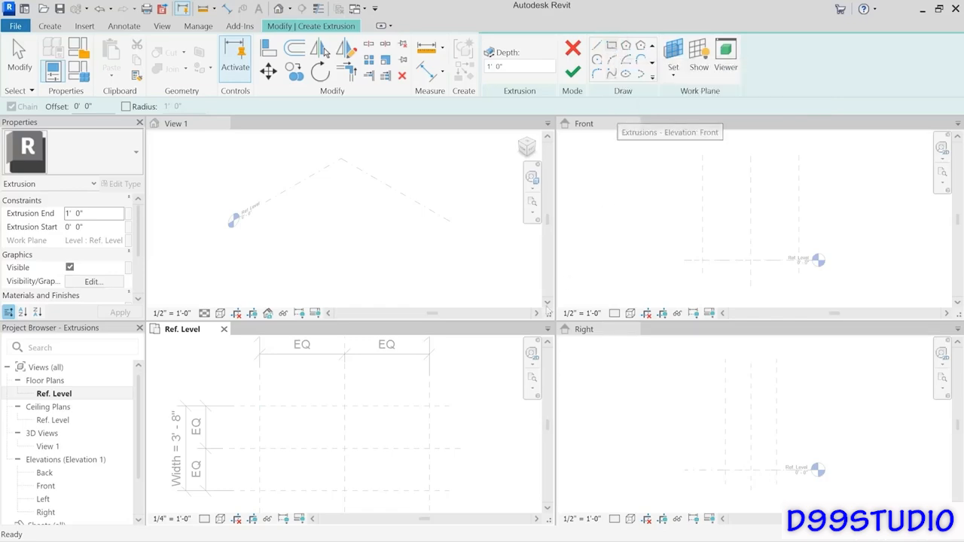
left_click(260, 491)
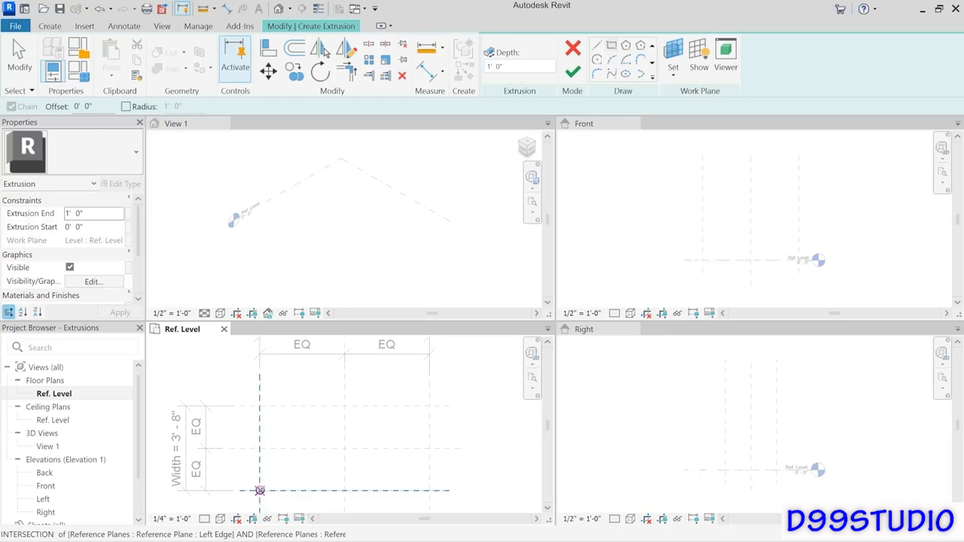
left_click(429, 407)
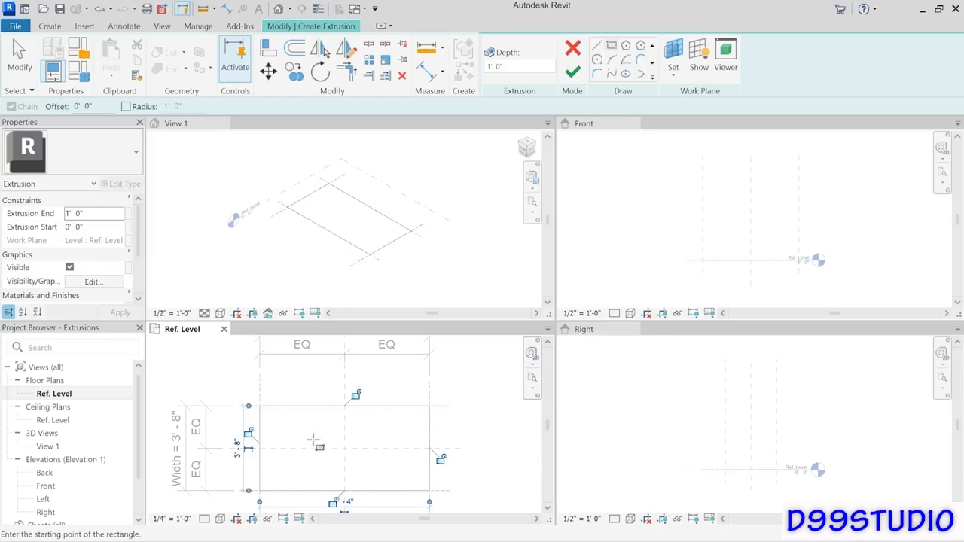
- Lock the rectangle's edges to the four surrounding reference planes and finish the extrusion with a depth of 1' 0"
left_click(357, 395)
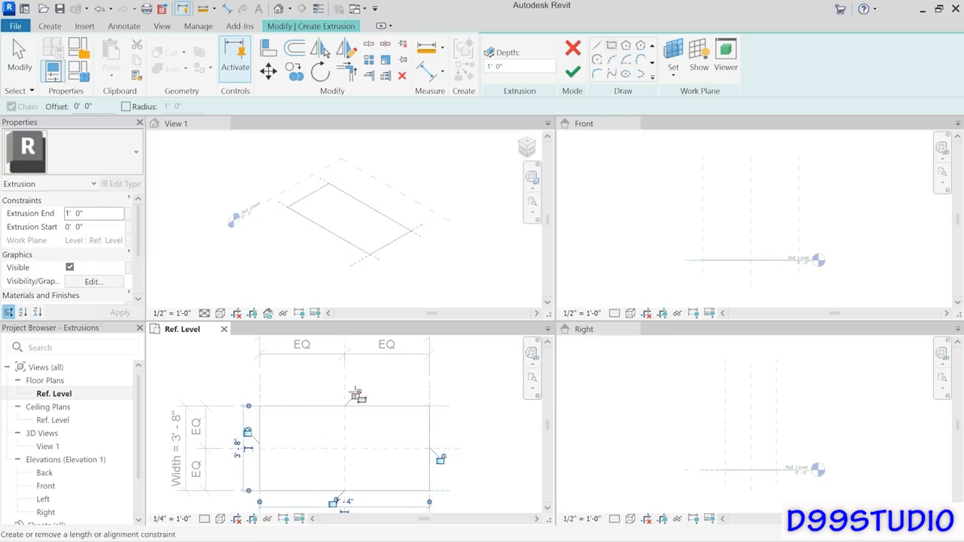
left_click(443, 459)
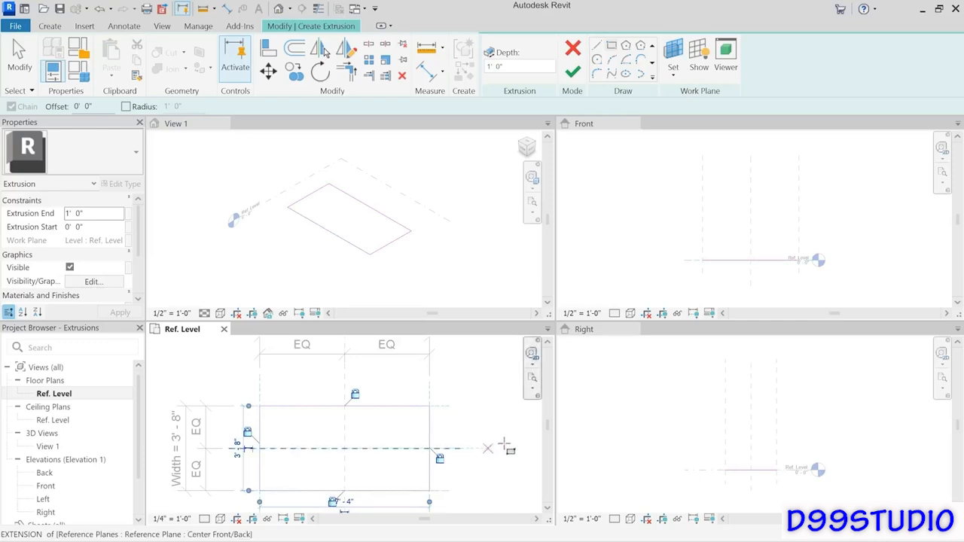
left_click(574, 73)
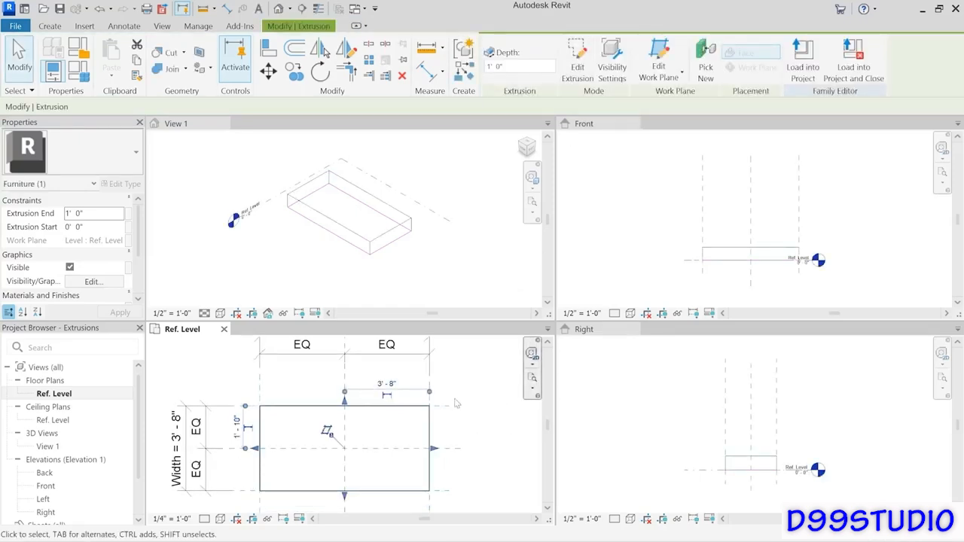
- Set the visual style of the 3D view to Shaded and deselect the extrusion
left_click(272, 240)
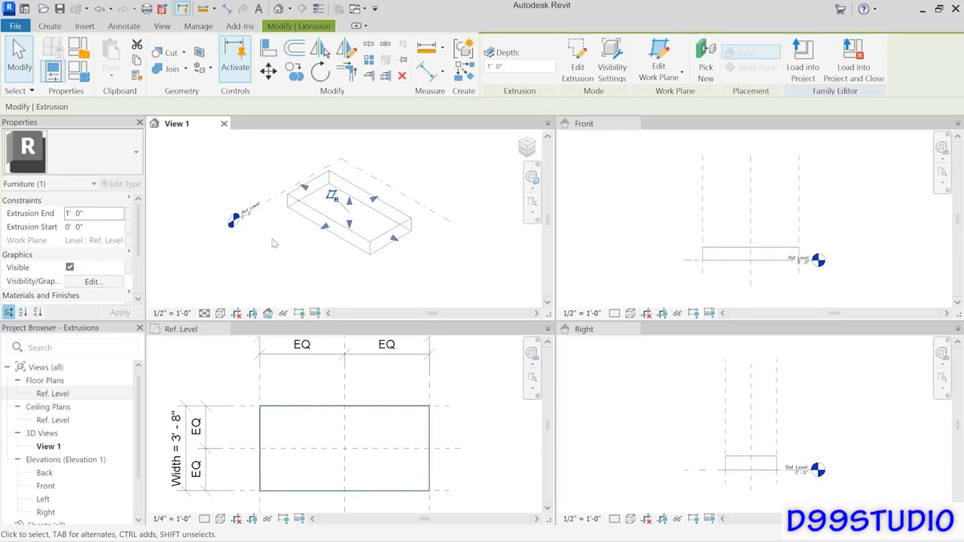
left_click(221, 313)
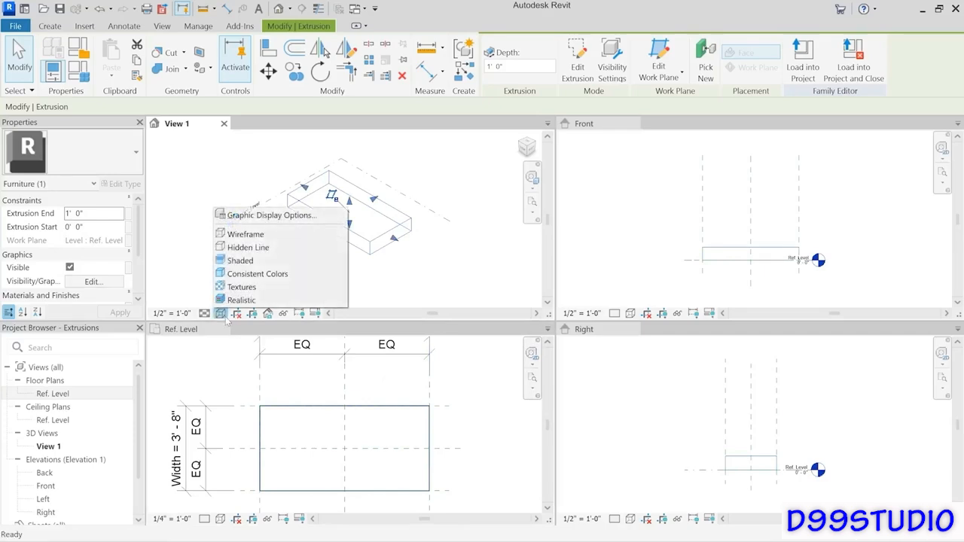
left_click(238, 261)
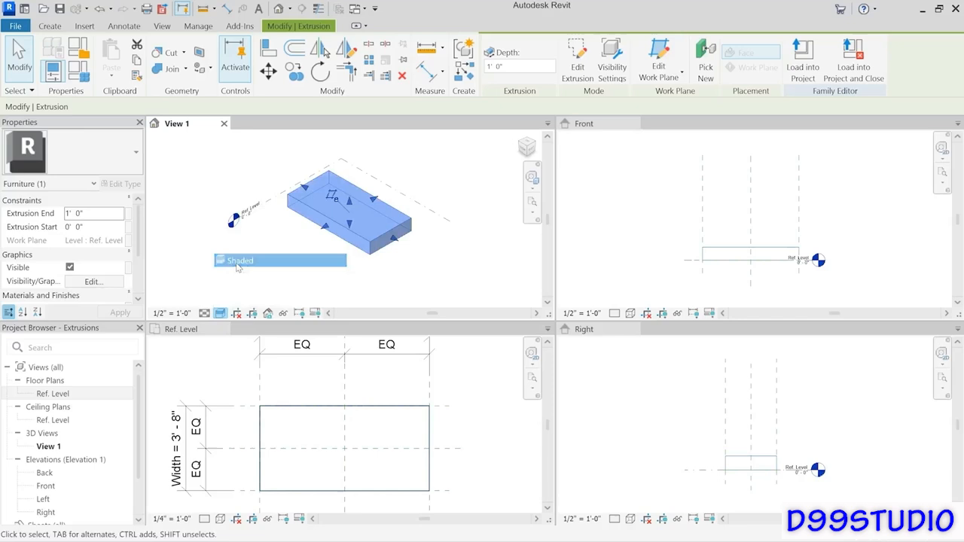
left_click(328, 283)
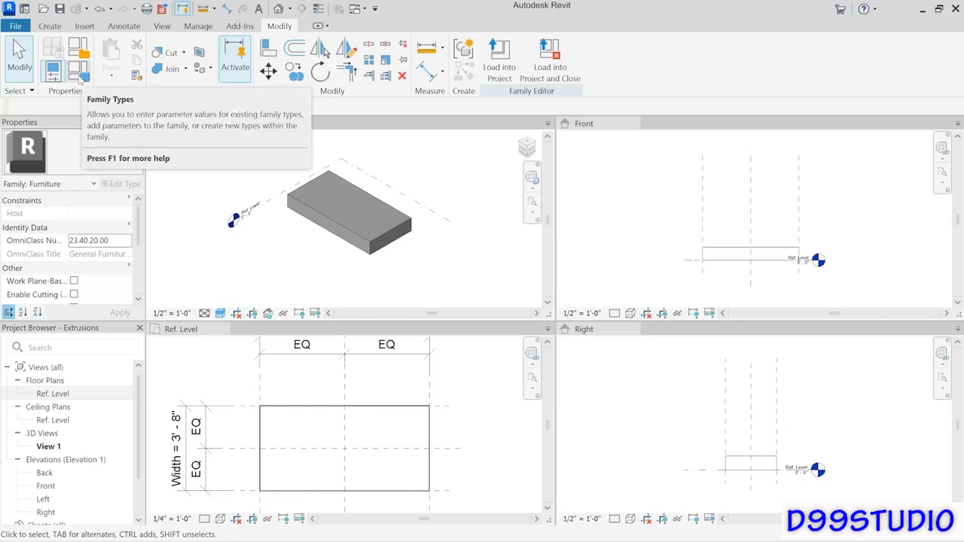
- Flex the extrusion by applying the Small family type and switching back to the Large type
left_click(80, 75)
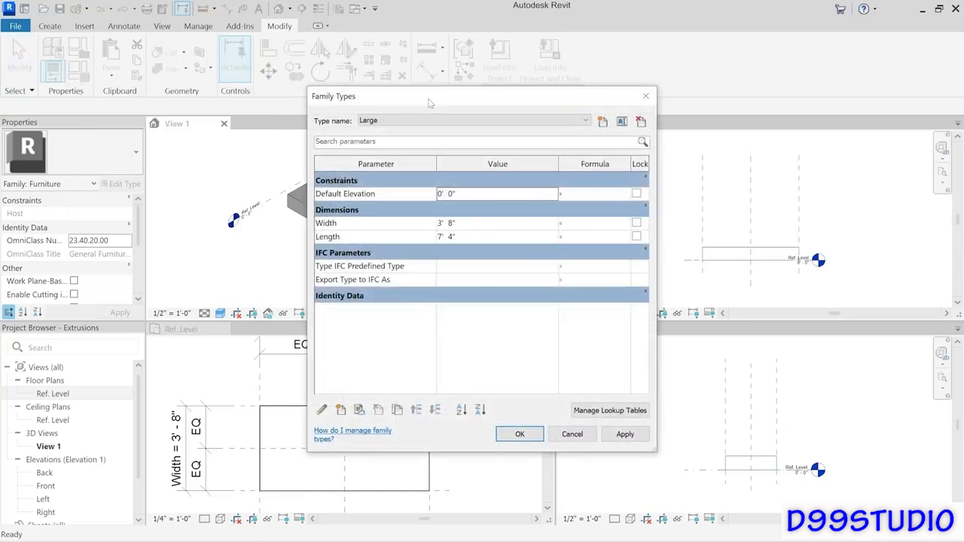
left_click_drag(429, 103, 604, 54)
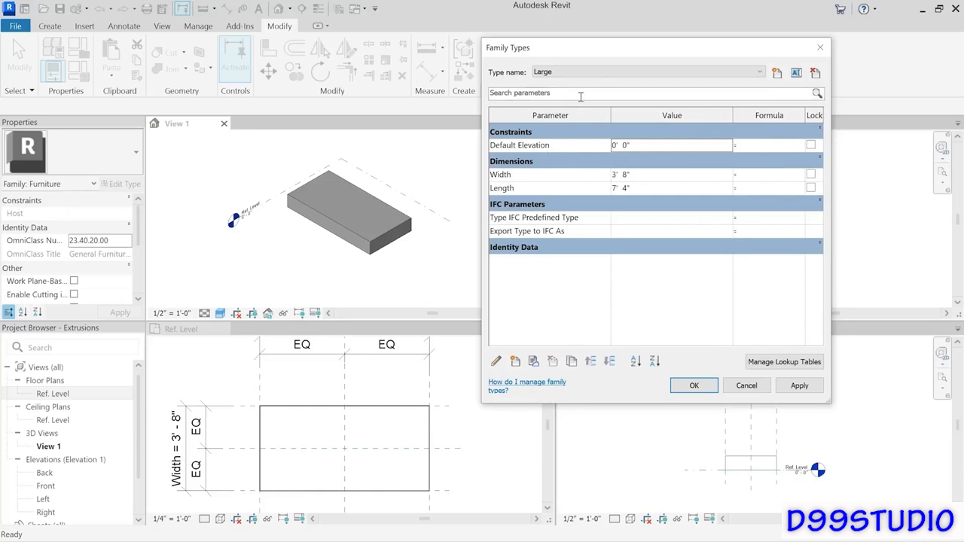
left_click(582, 73)
left_click(556, 91)
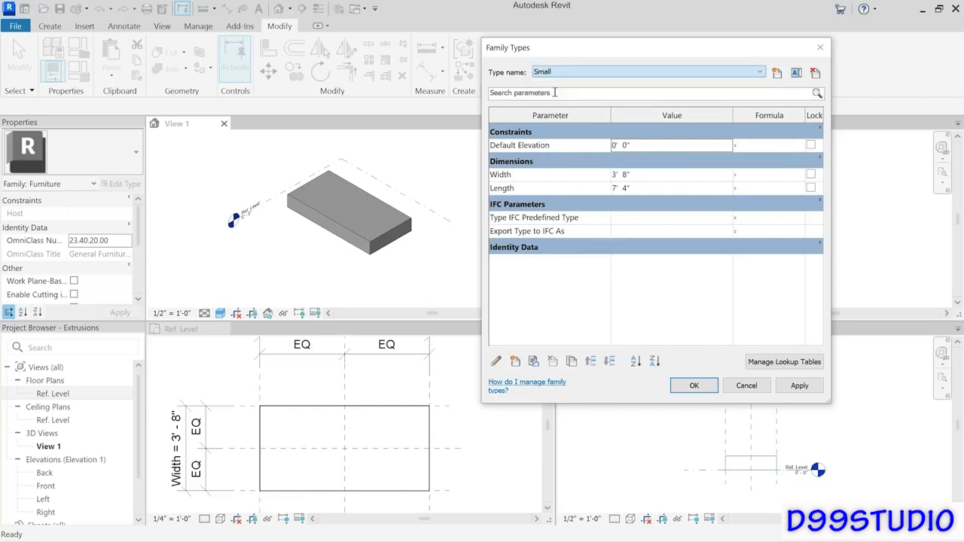
left_click(803, 391)
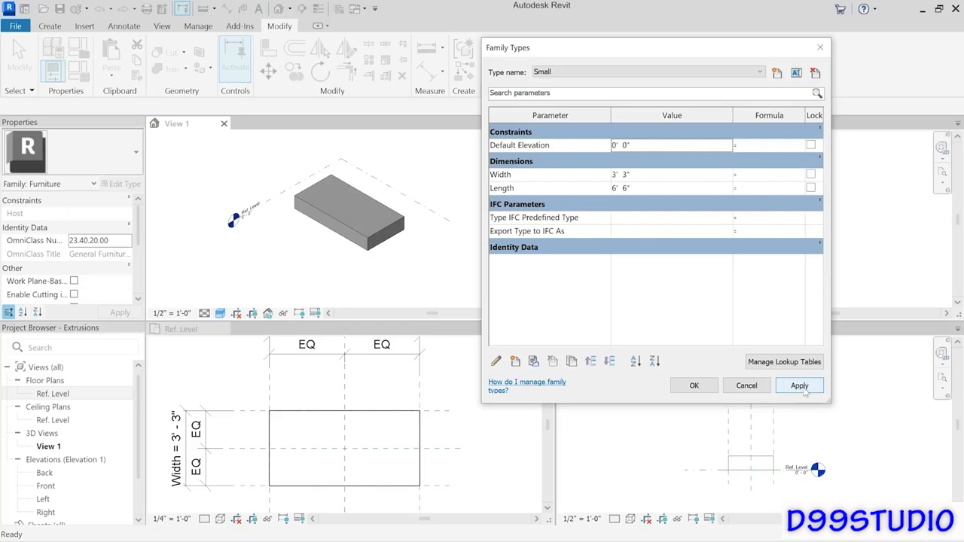
left_click(581, 72)
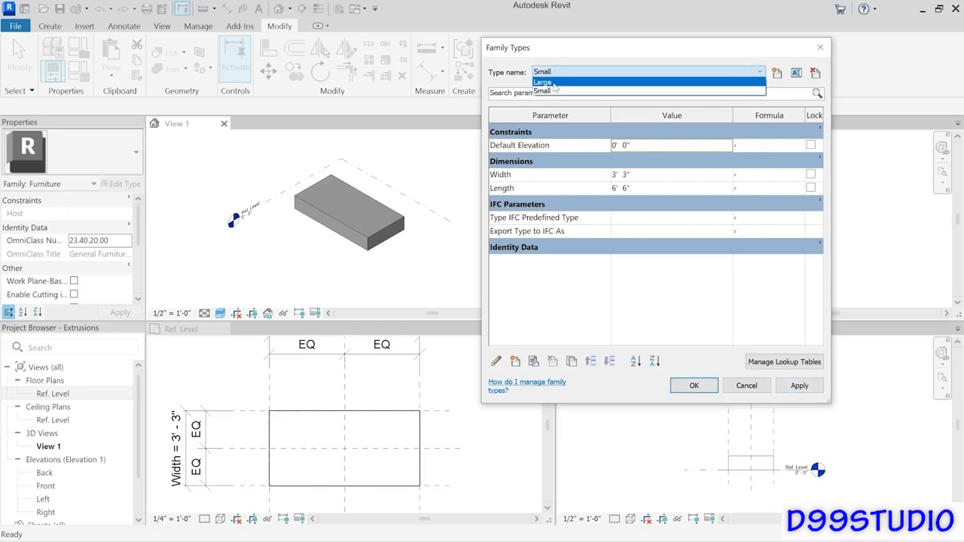
left_click(555, 80)
left_click(691, 386)
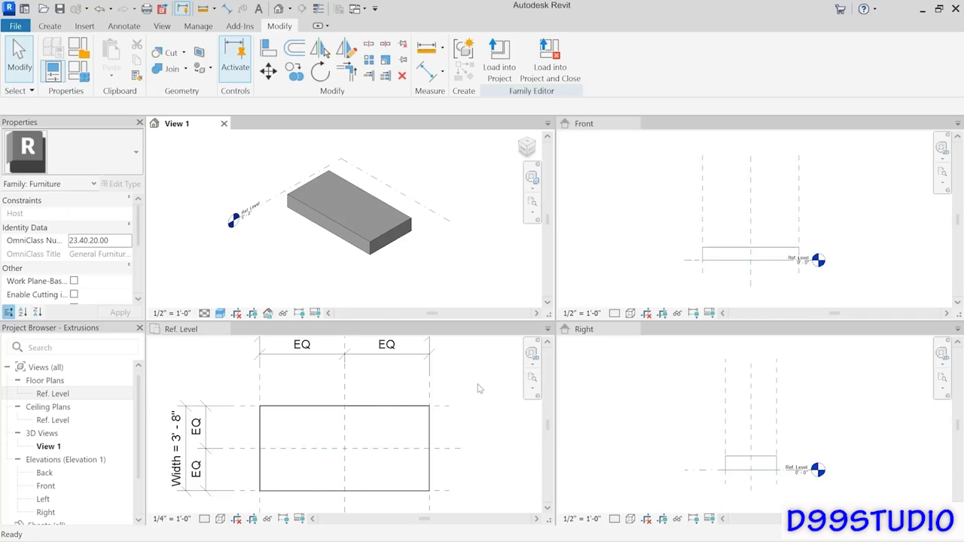
- Draw a horizontal reference plane in the Front elevation about 2' 10" above Ref. Level, extending past both edge planes
left_click(642, 215)
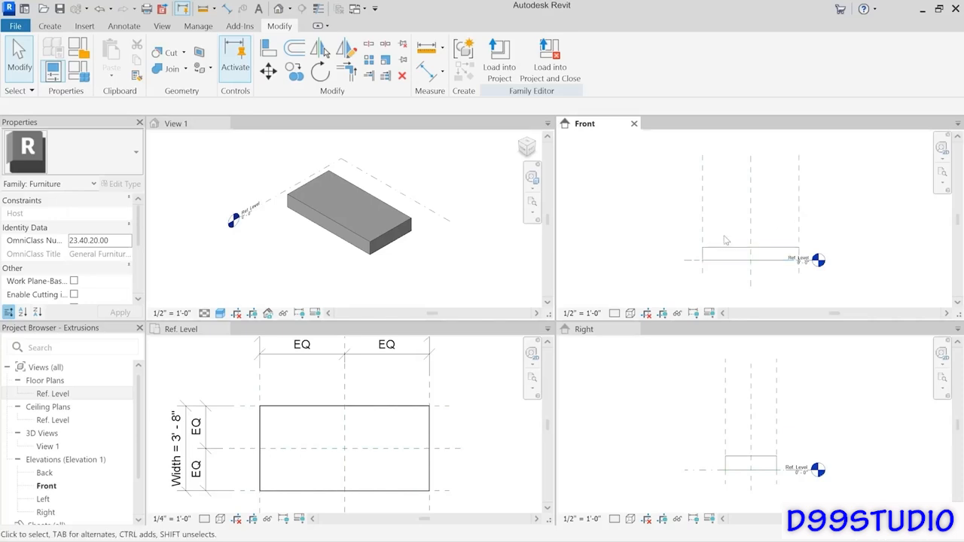
scroll(729, 239, "up", 2)
middle_click_drag(728, 242, 719, 252)
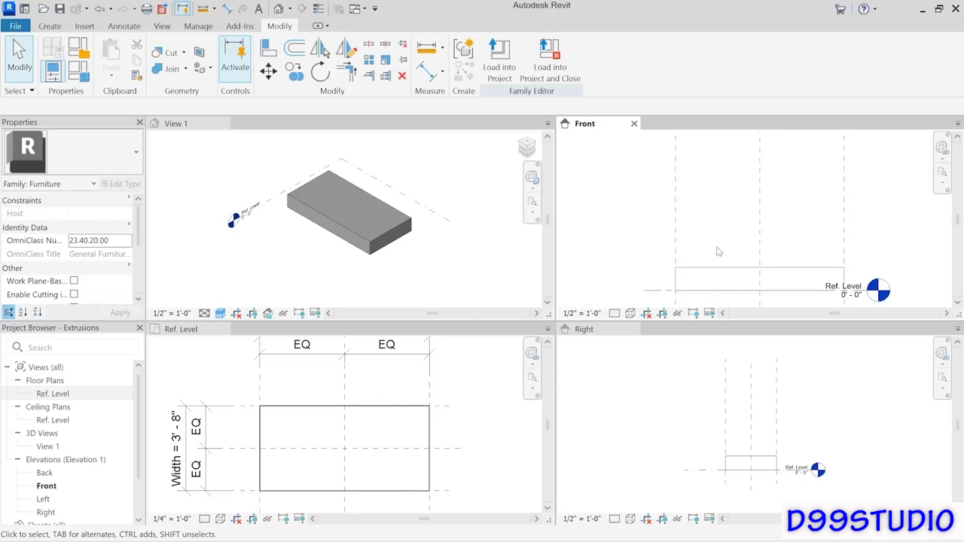
left_click(50, 26)
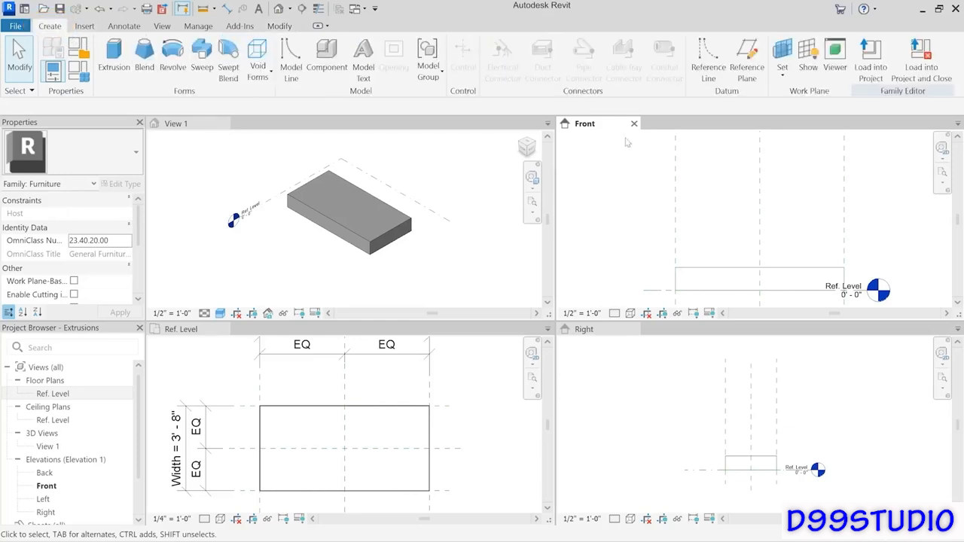
left_click(747, 72)
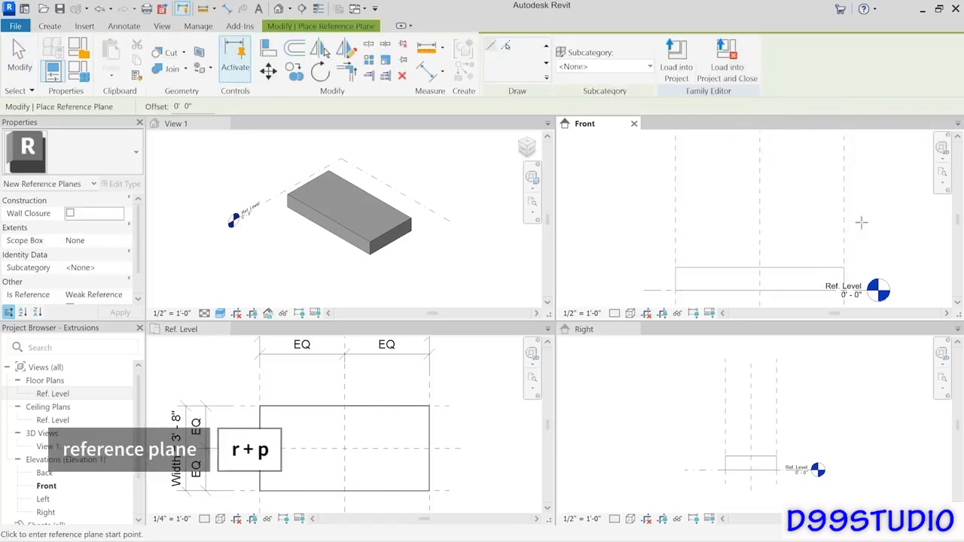
left_click(639, 224)
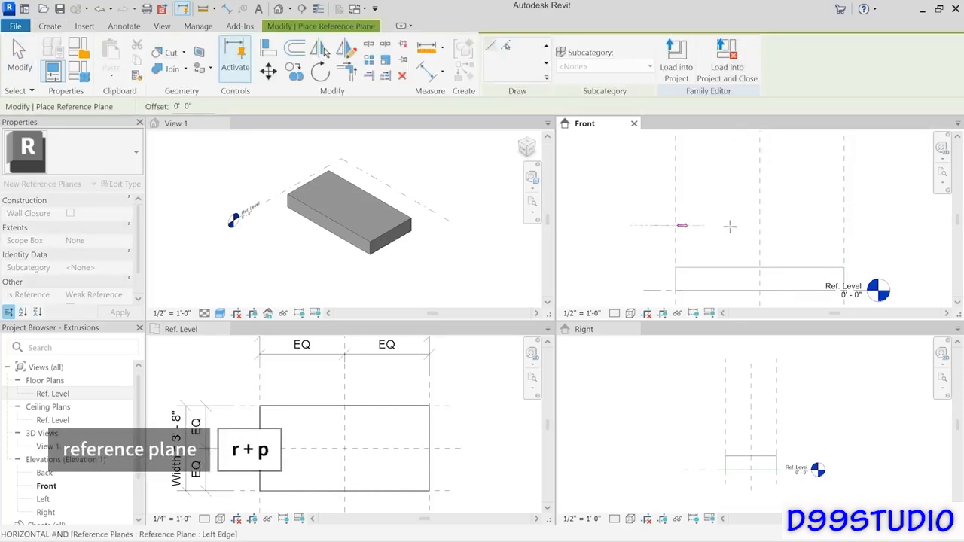
left_click(877, 226)
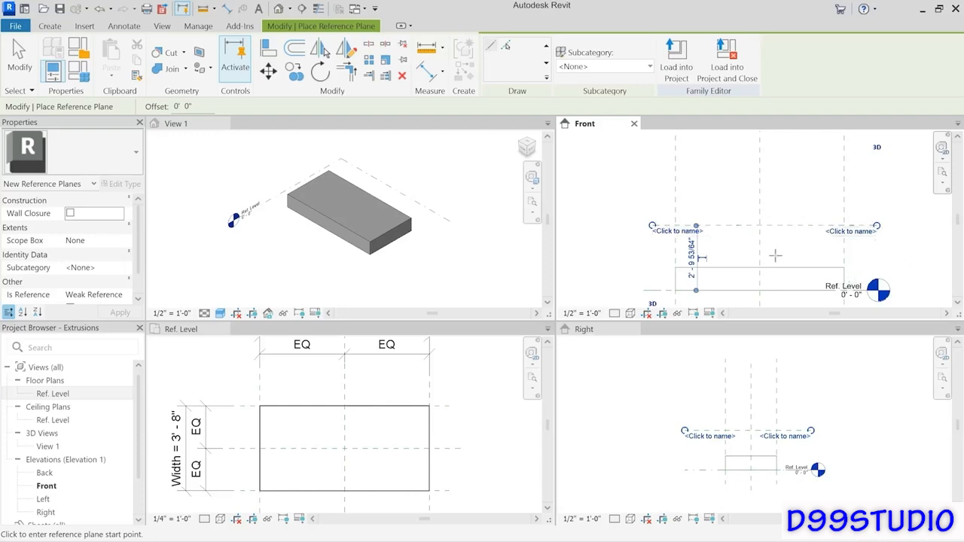
- Name the new horizontal reference plane Tabletop
left_click(663, 233)
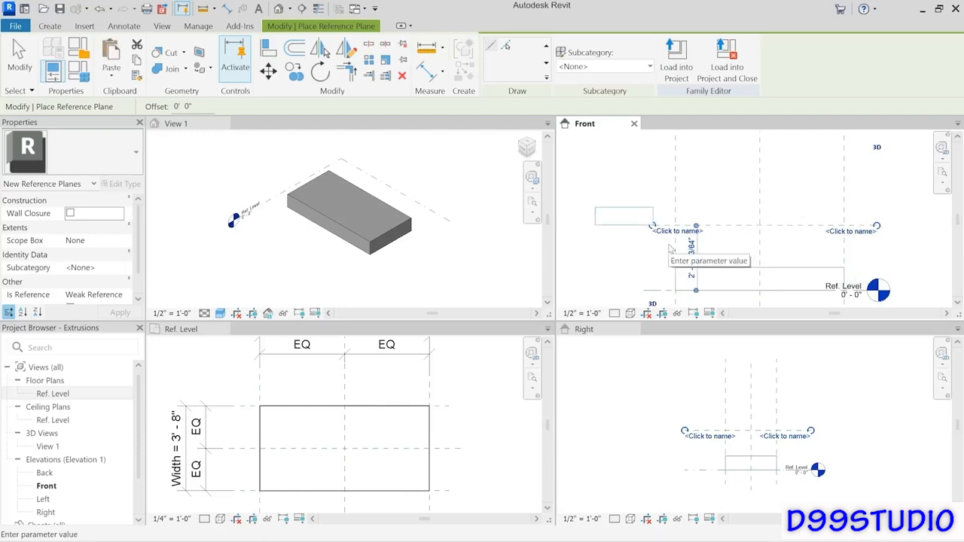
type("Tablet")
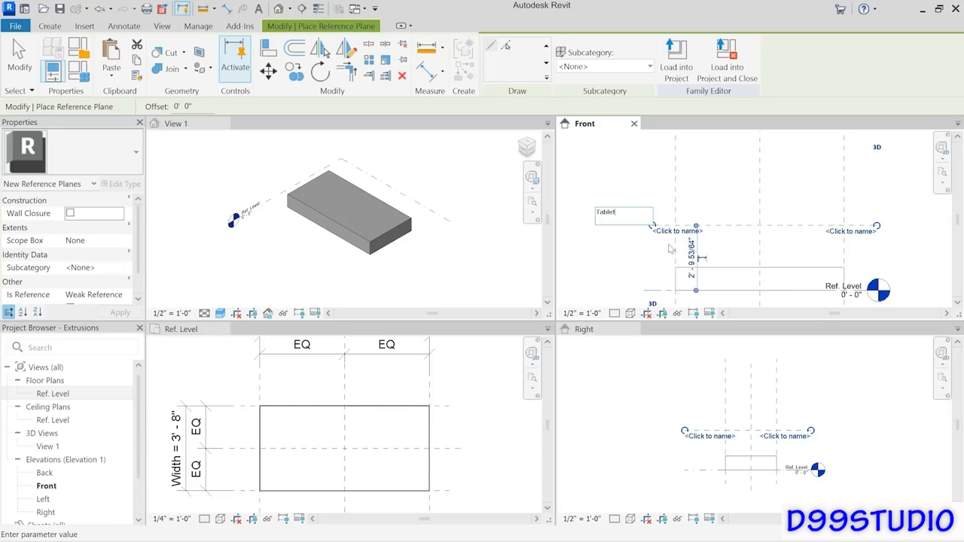
type("op")
key("Return")
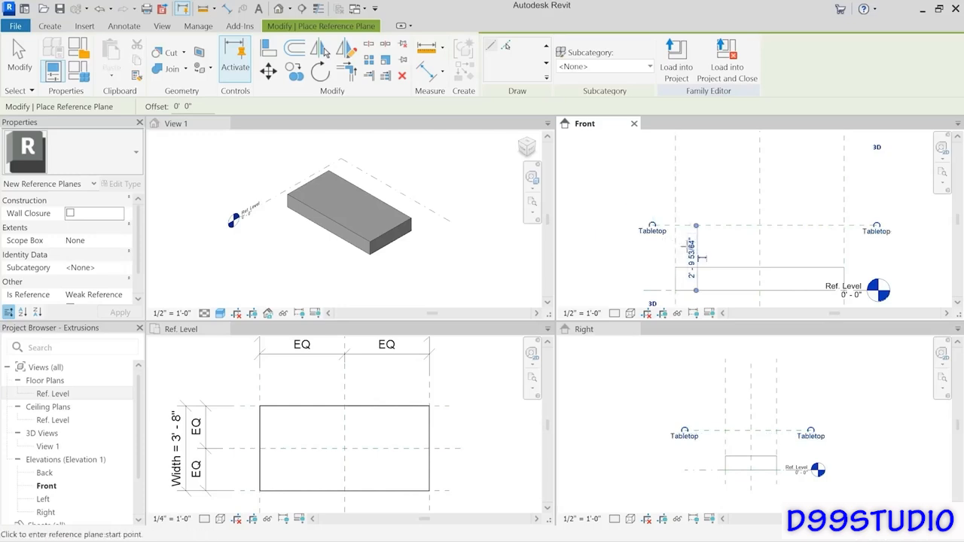
- Set the Tabletop plane's height above Ref. Level to 2' 7" and make its temporary dimension permanent
left_click(691, 256)
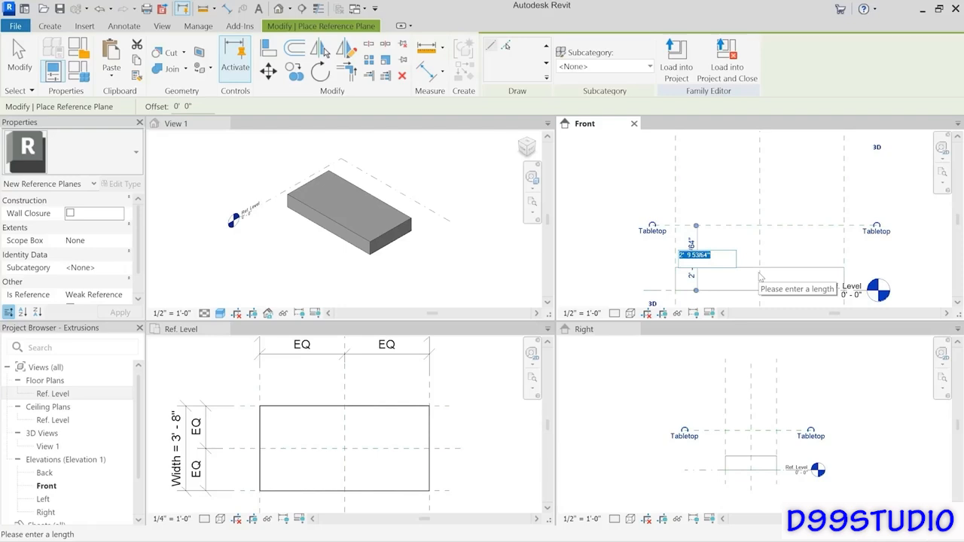
type("2 7")
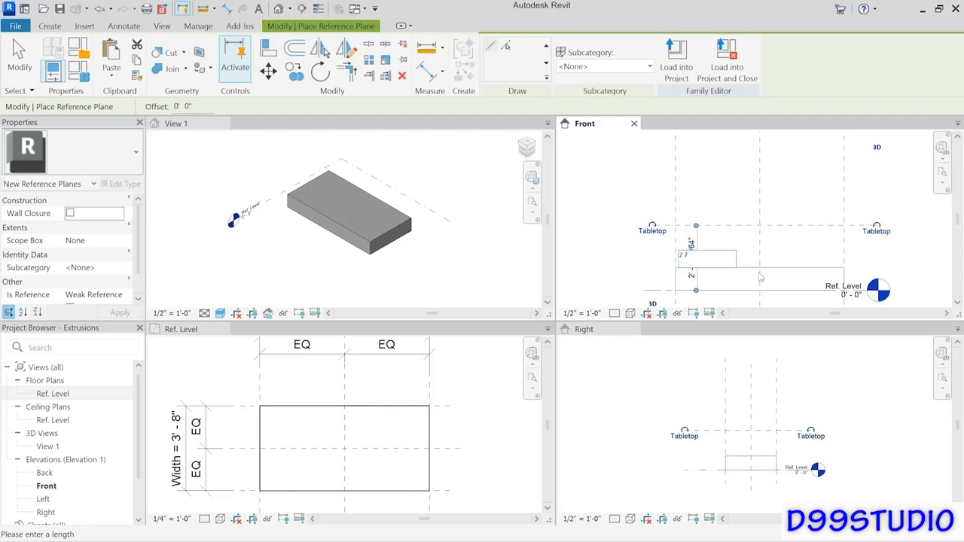
key("Return")
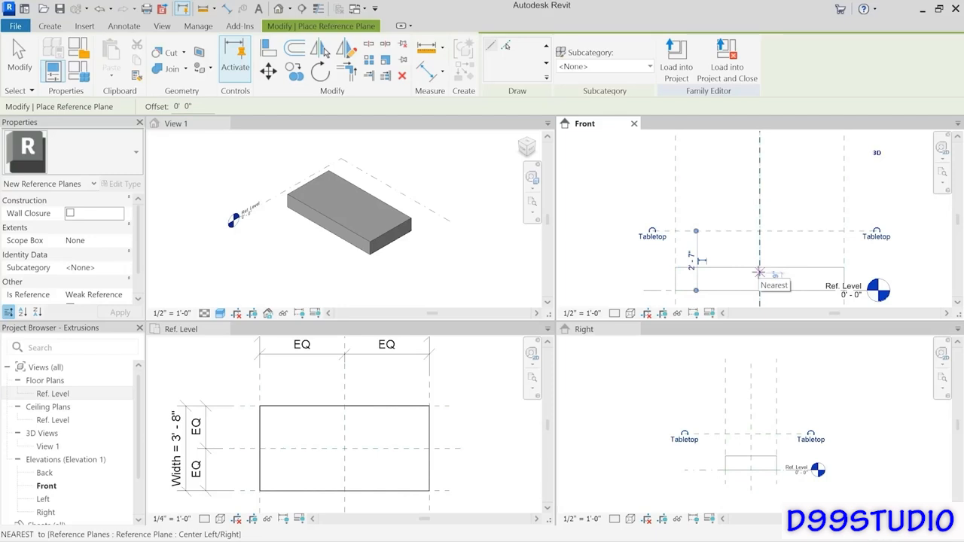
left_click(702, 262)
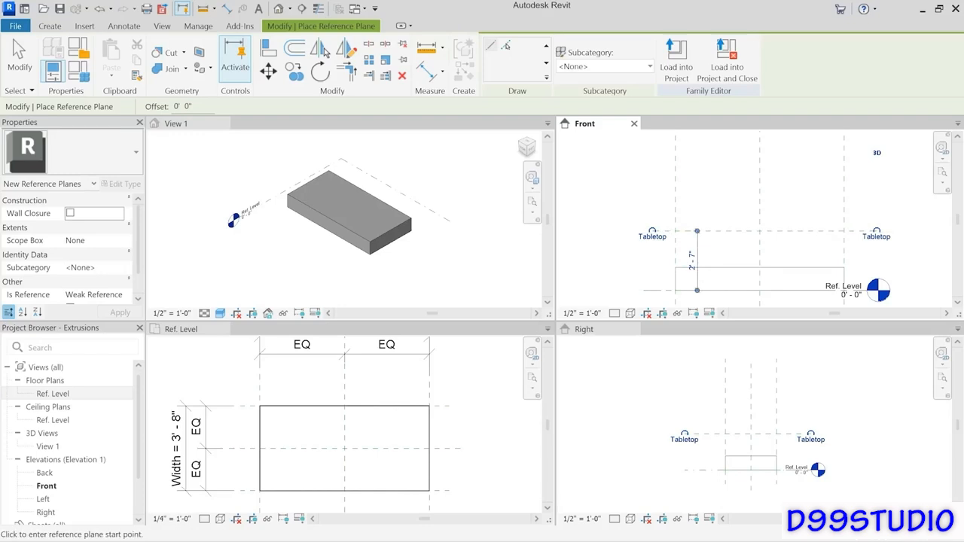
- Move the 2' 7" height dimension outside the tabletop's left edge plane in the Front elevation and lock it
left_click(23, 76)
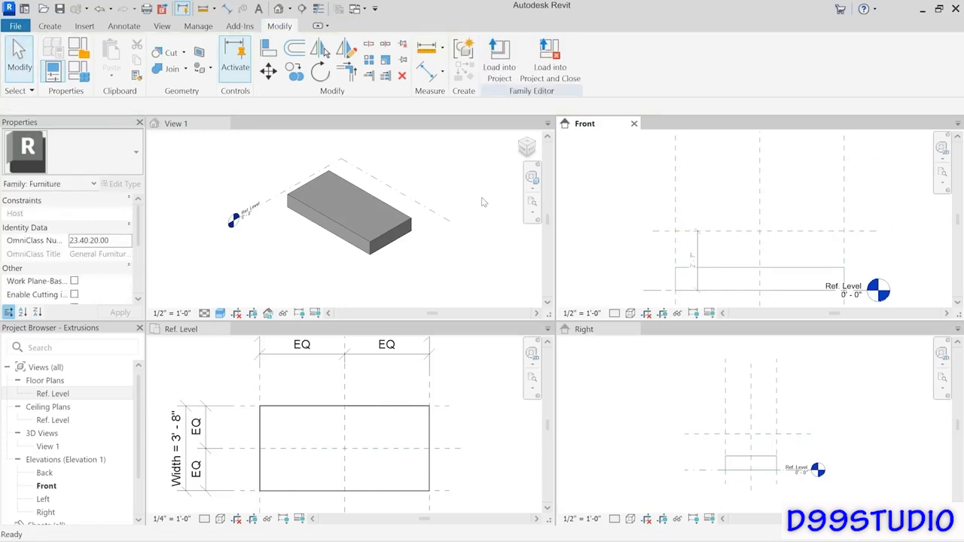
left_click(698, 248)
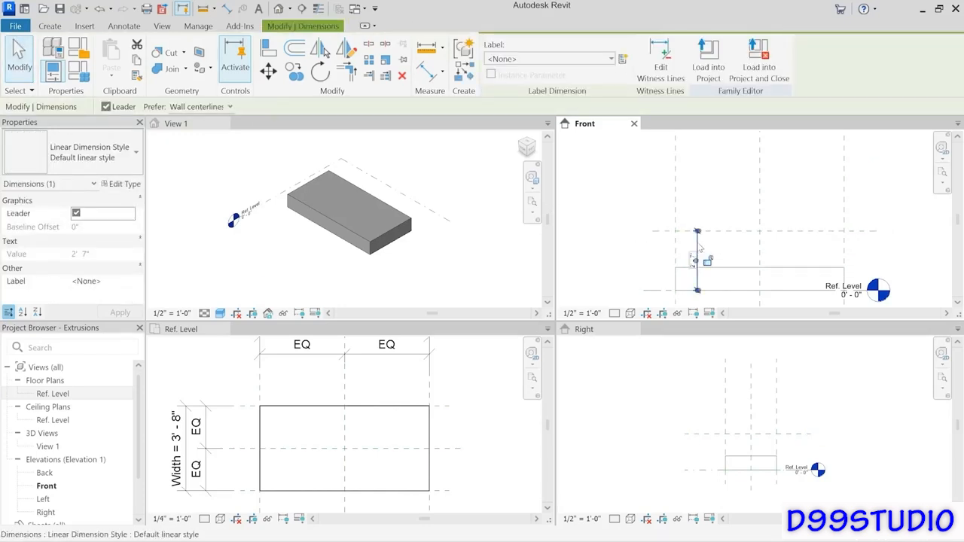
left_click_drag(696, 256, 633, 252)
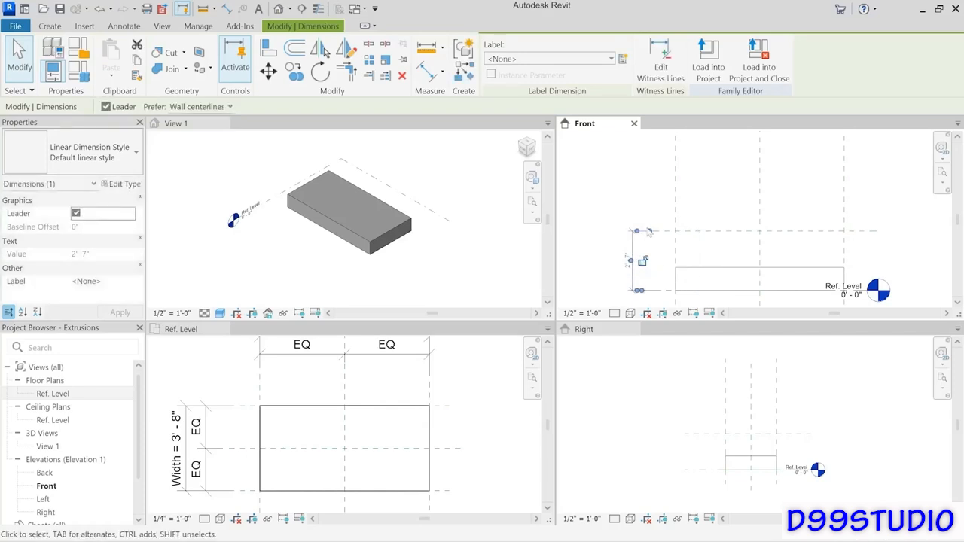
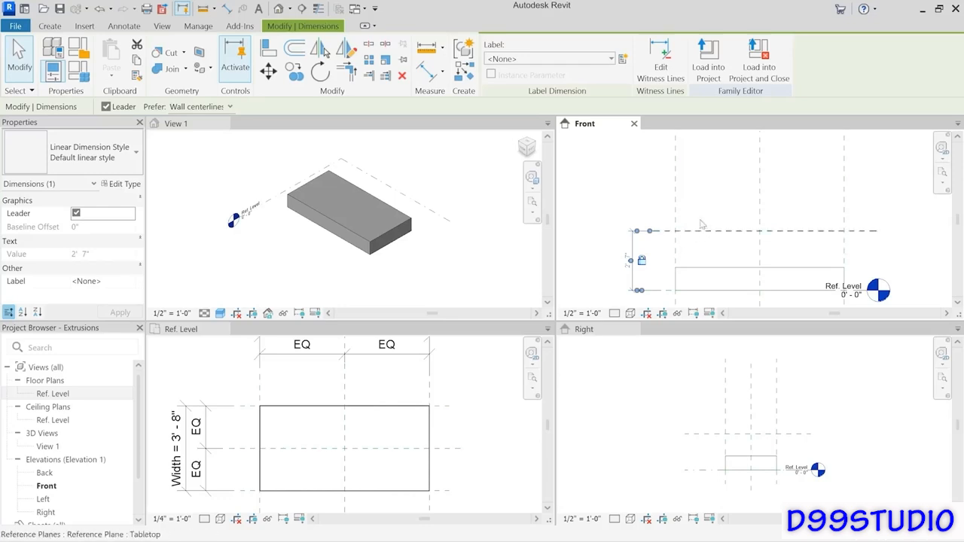
left_click(703, 219)
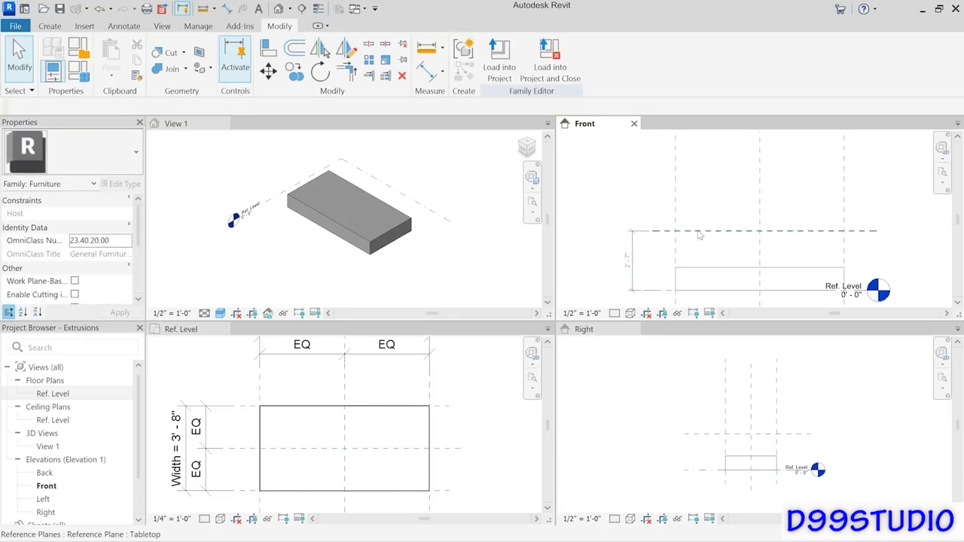
- Copy the Tabletop reference plane 0' 3" straight down in the Front elevation
left_click(699, 231)
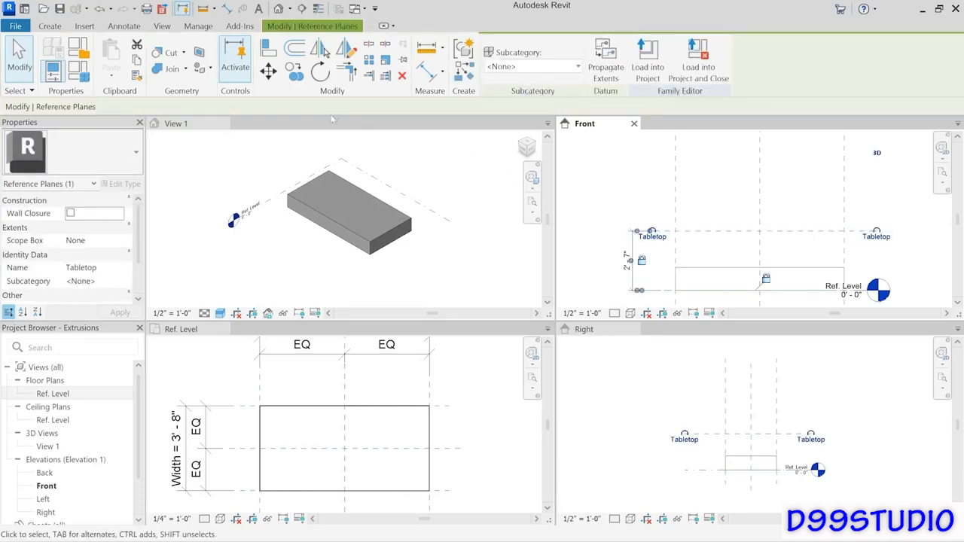
left_click(290, 74)
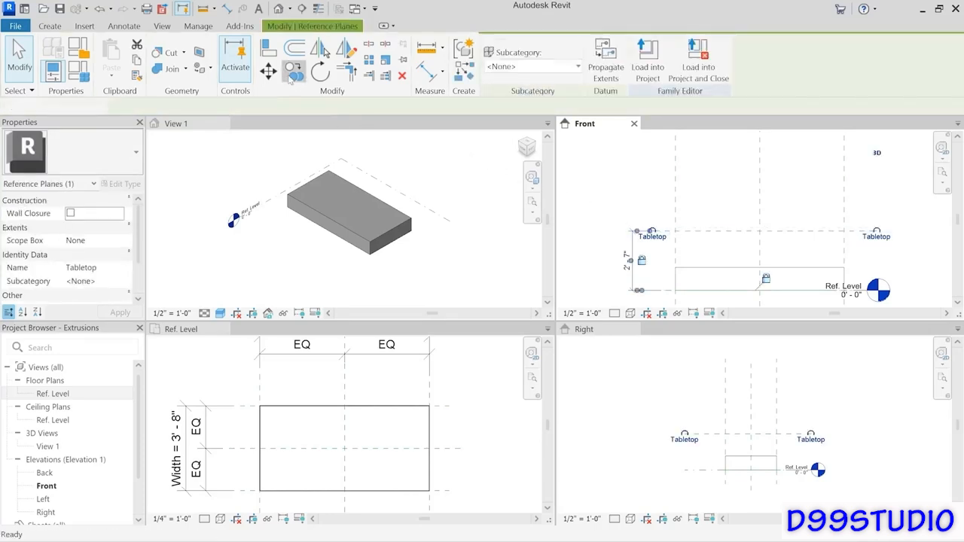
left_click(718, 154)
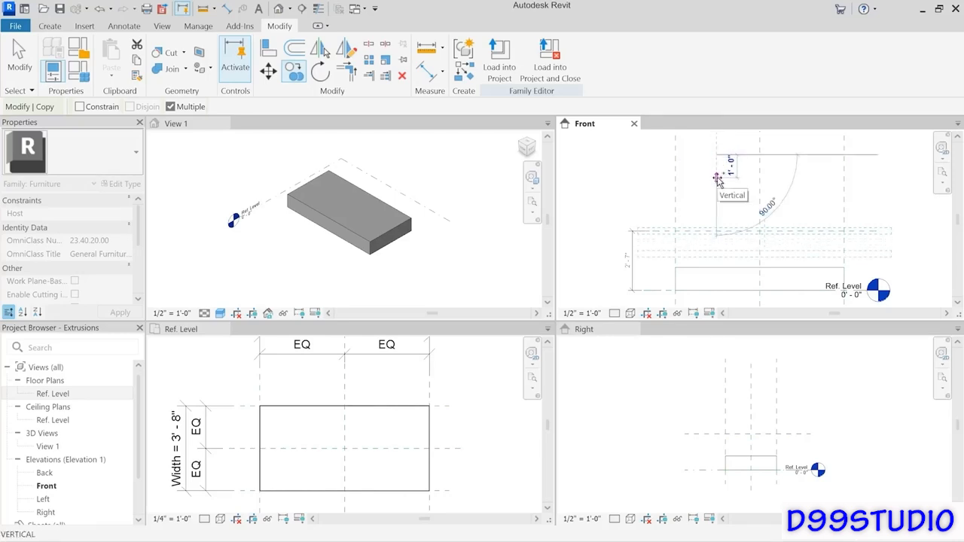
type("0")
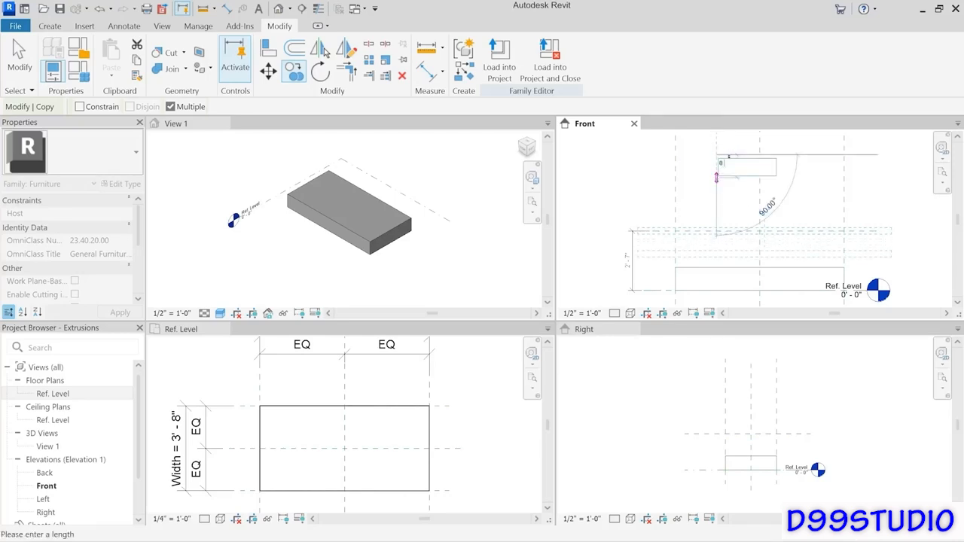
type(" 3")
key("Return")
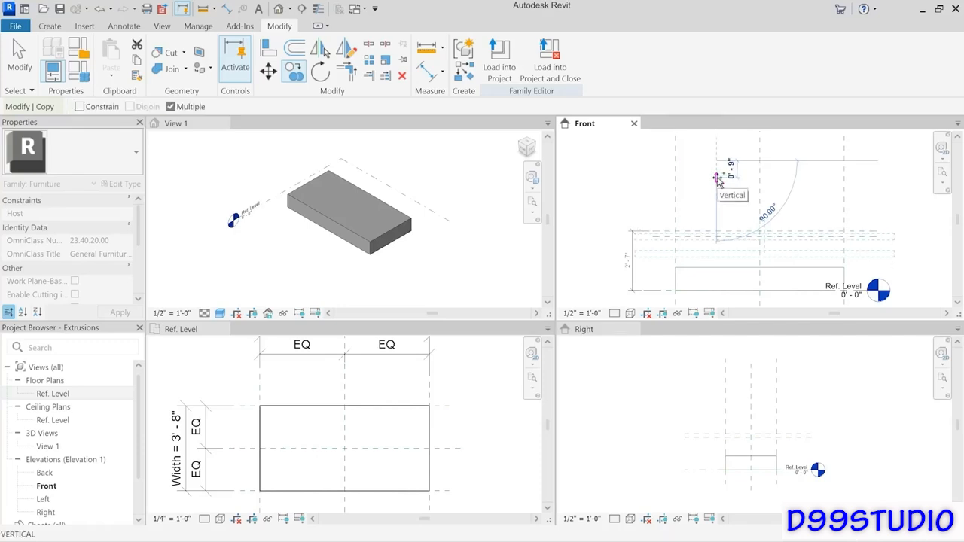
left_click(20, 56)
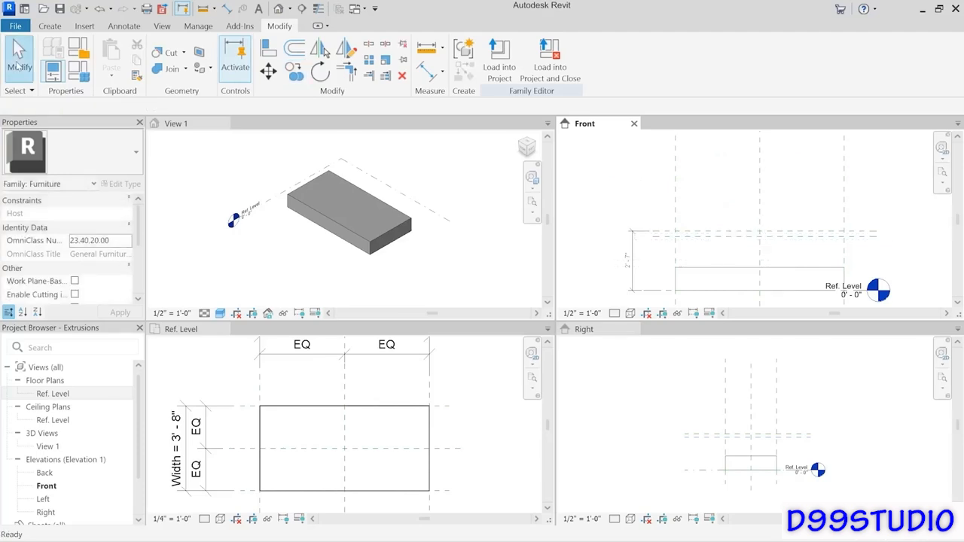
- Add an aligned dimension between the Tabletop plane and its copy near their right ends, and lock it
left_click(426, 71)
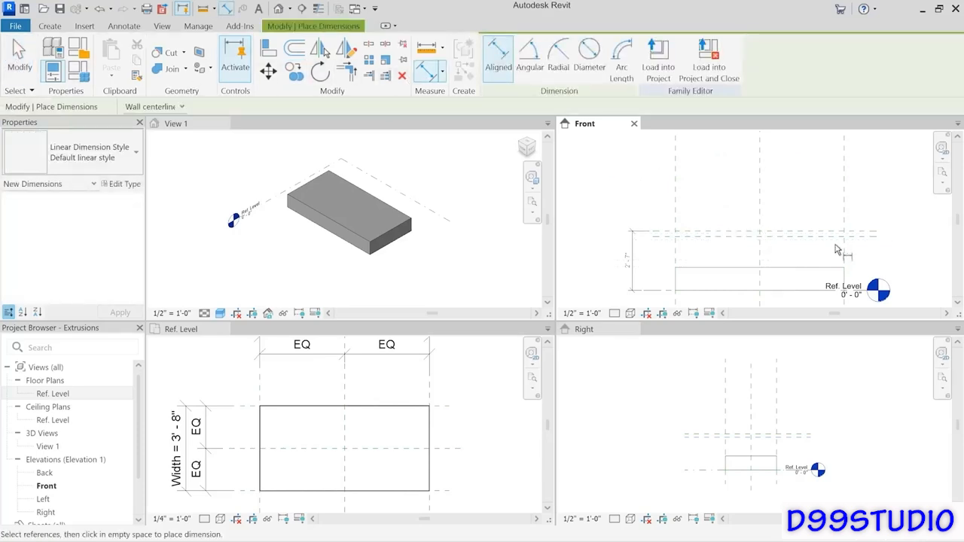
left_click(829, 231)
left_click(825, 236)
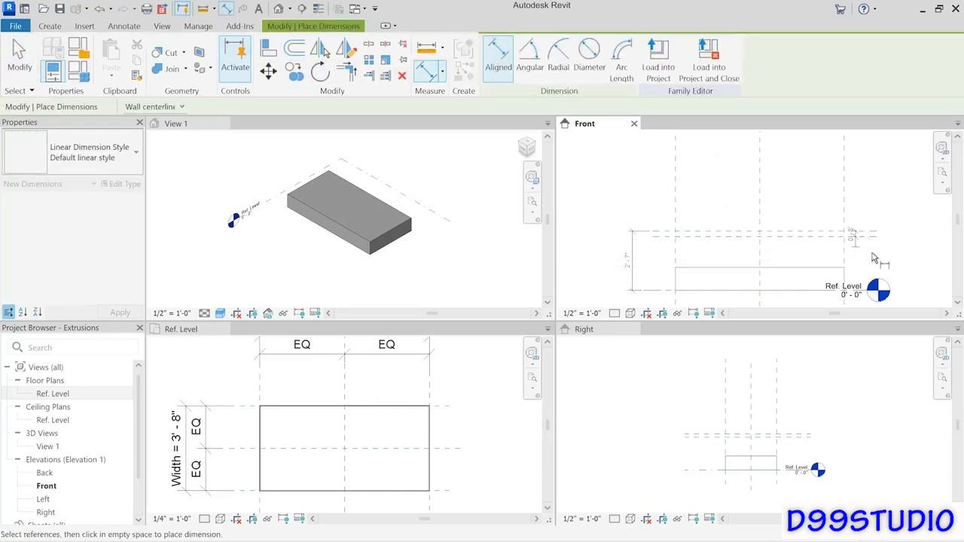
left_click(889, 261)
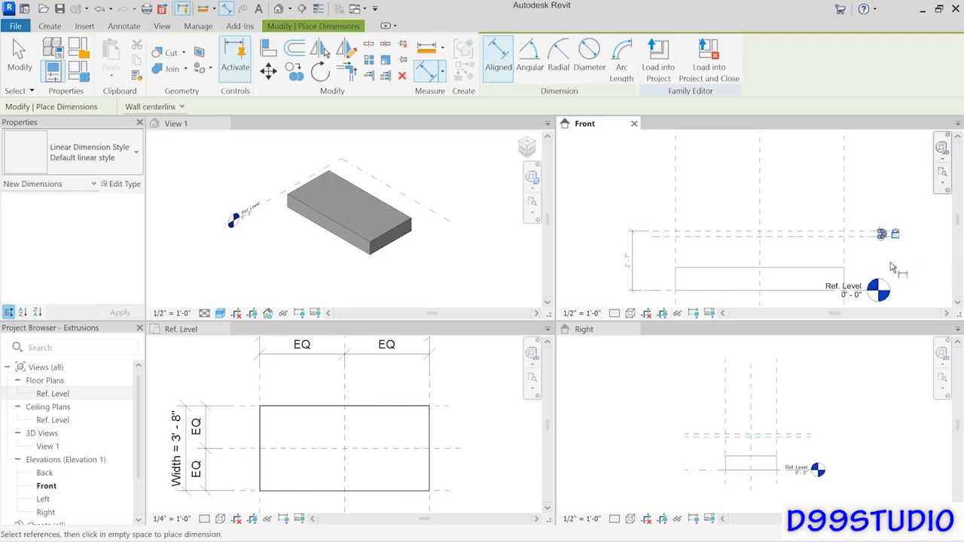
left_click(19, 57)
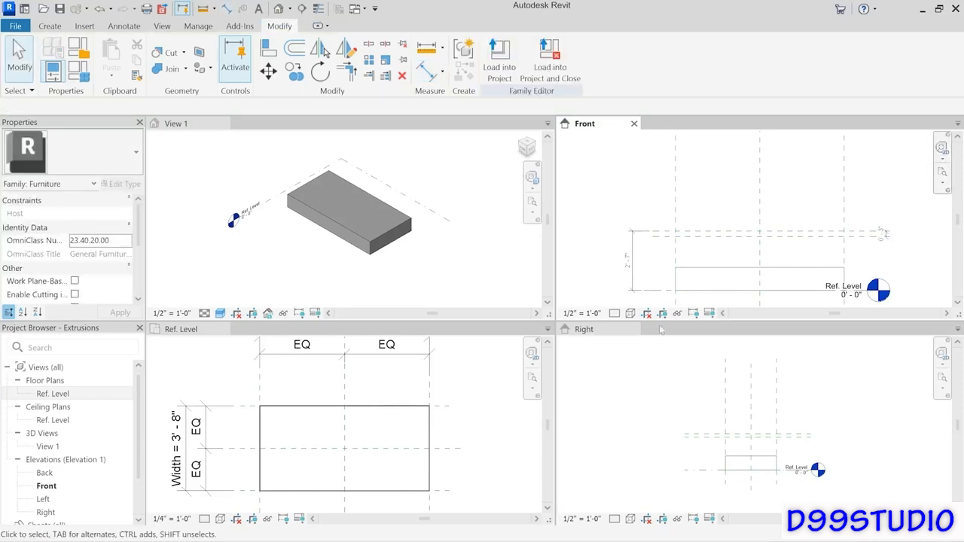
- Rename the copied reference plane below Tabletop as Underside
left_click(697, 242)
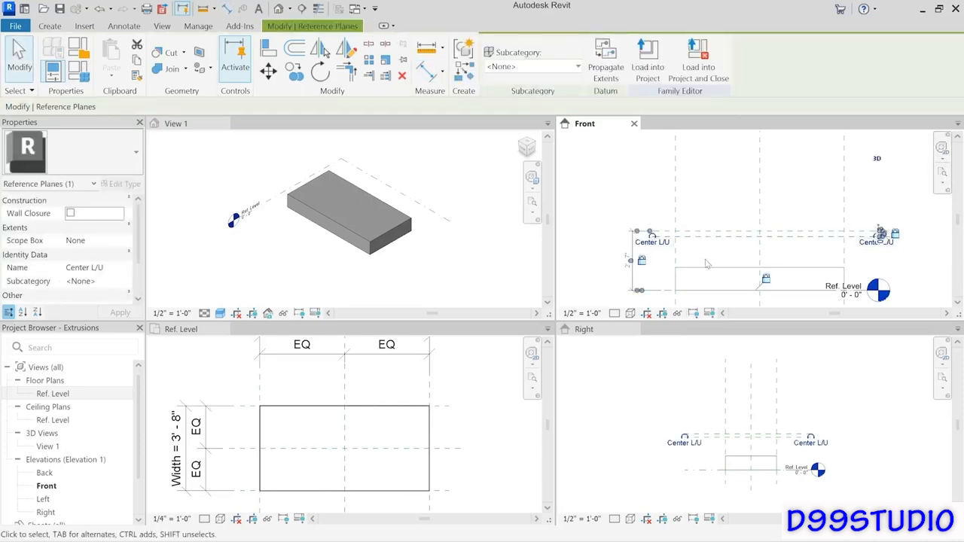
left_click(669, 247)
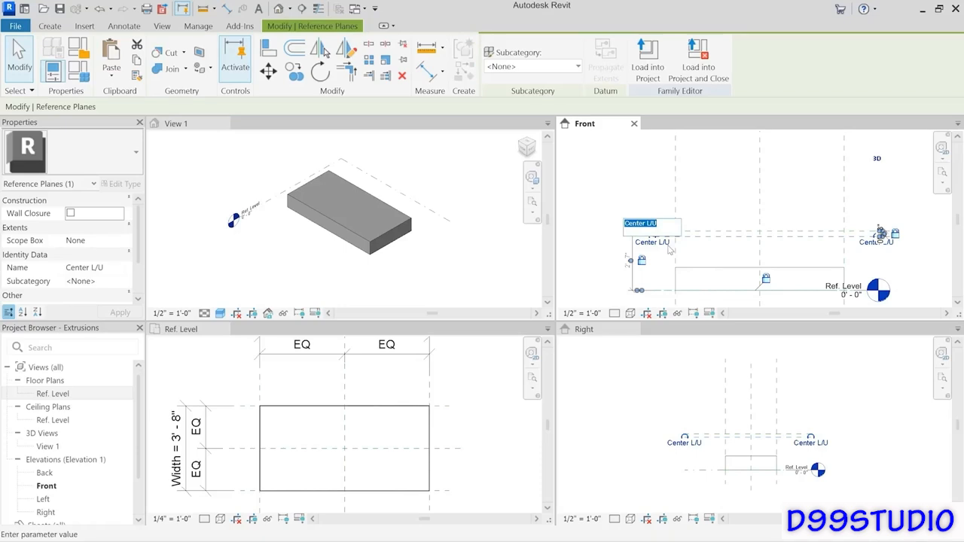
type("Underside")
key("Return")
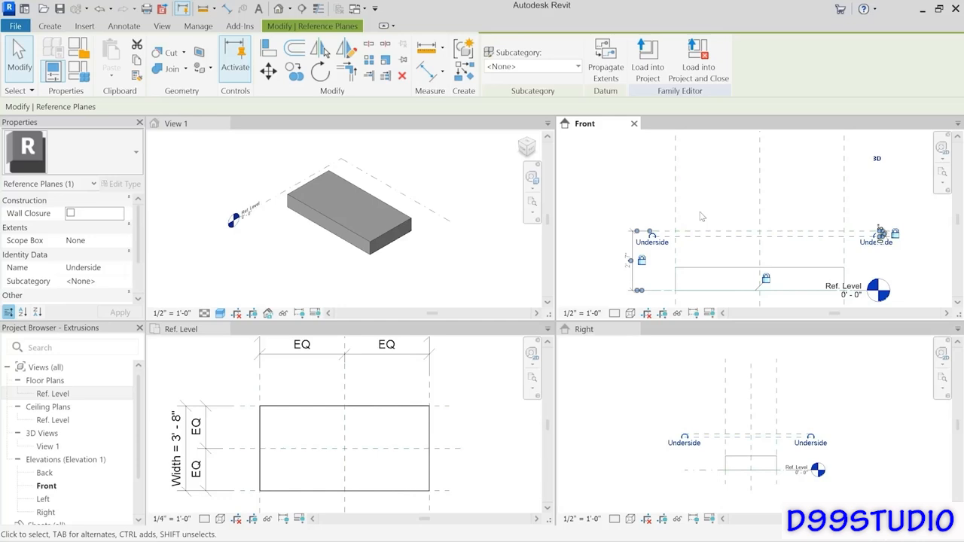
- Draw a short horizontal reference plane about 1' 1" above Tabletop in the Front elevation and name it label
left_click(49, 26)
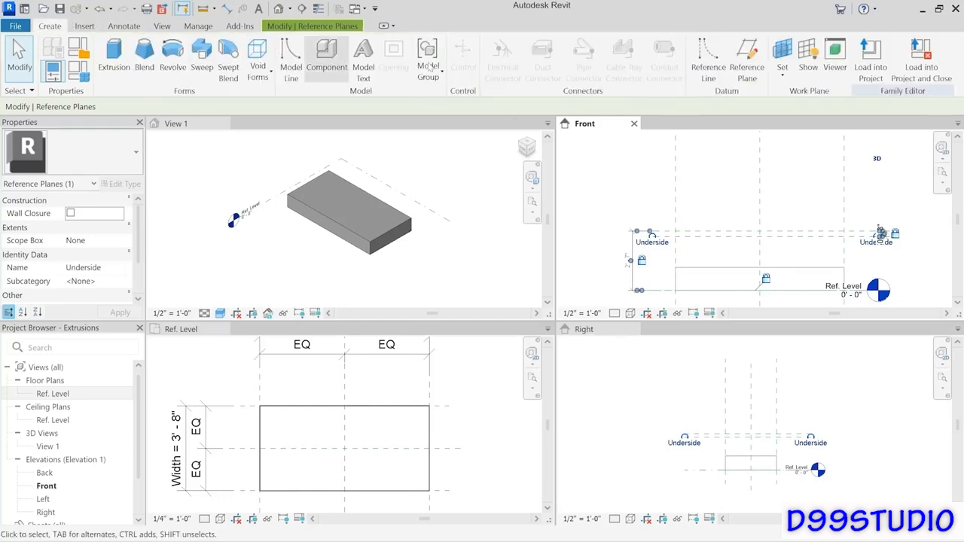
left_click(747, 57)
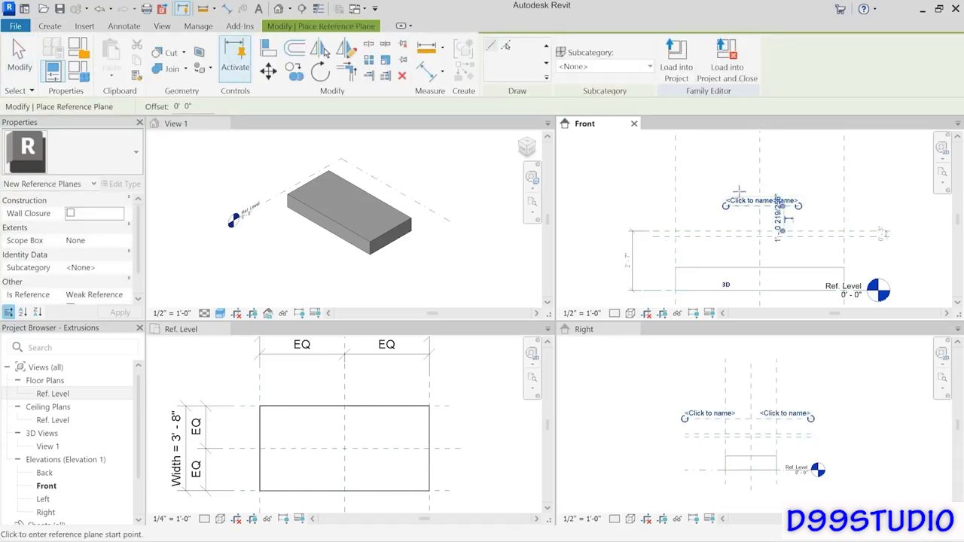
left_click(737, 201)
type("la")
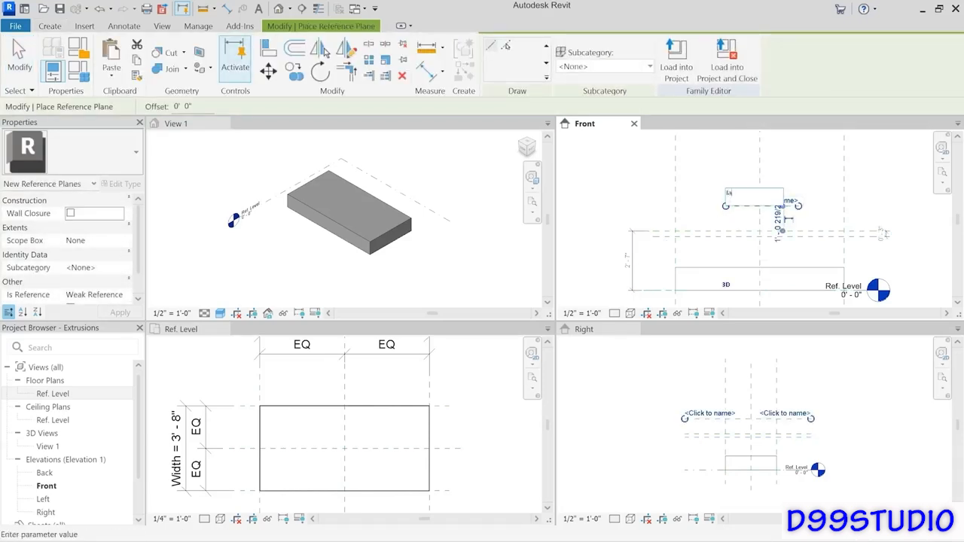
type("bel")
key("Return")
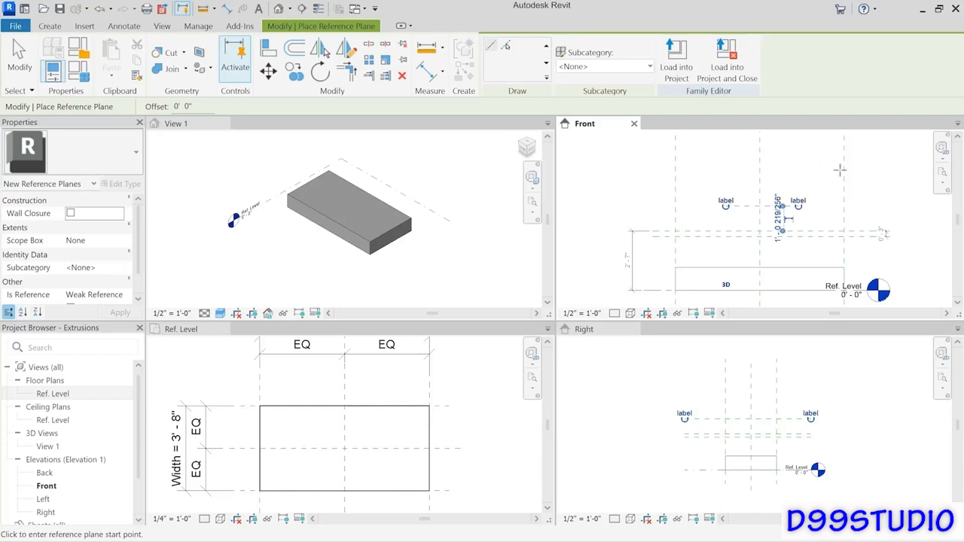
key("Escape")
key("Escape")
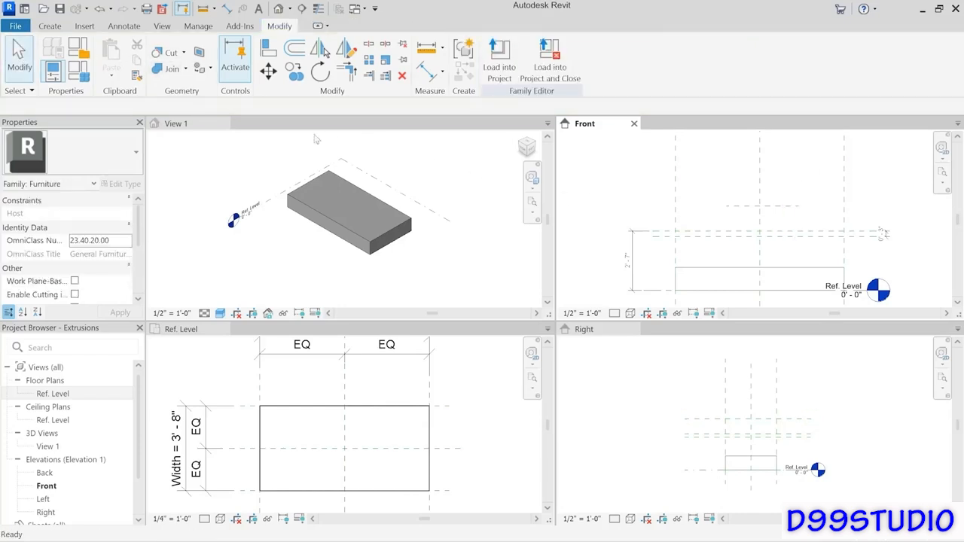
- Compare the label plane with the Tabletop plane, and delete the label plane
left_click(751, 214)
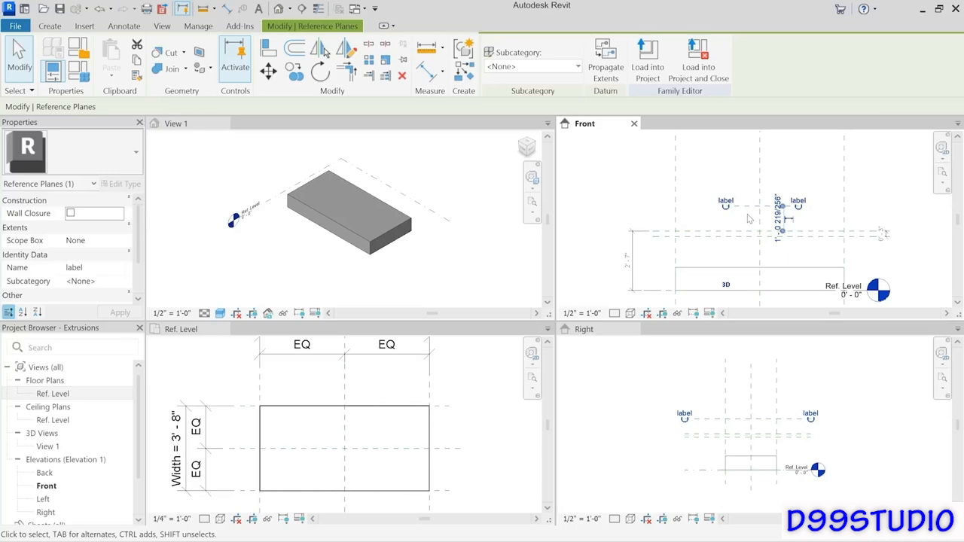
left_click(708, 242)
key("Tab")
left_click(711, 240)
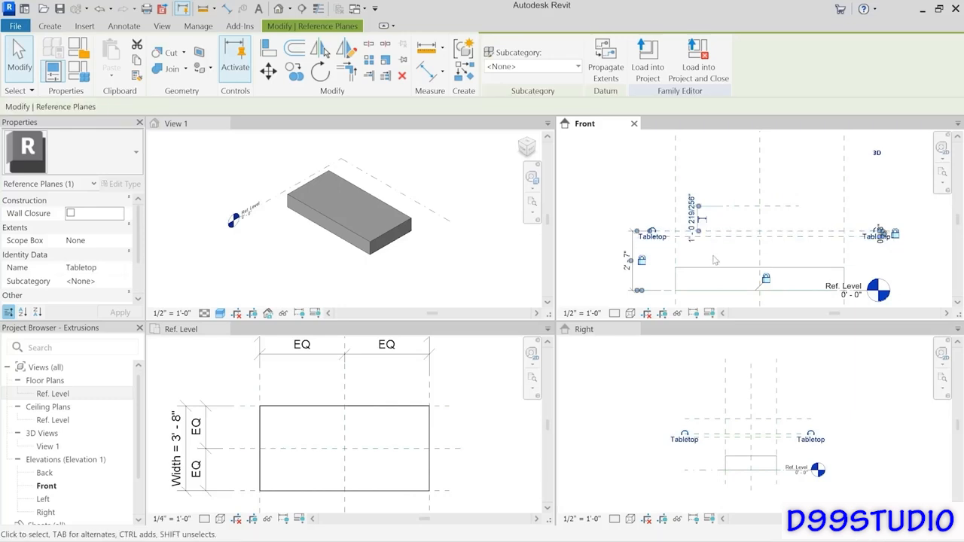
left_click(744, 212)
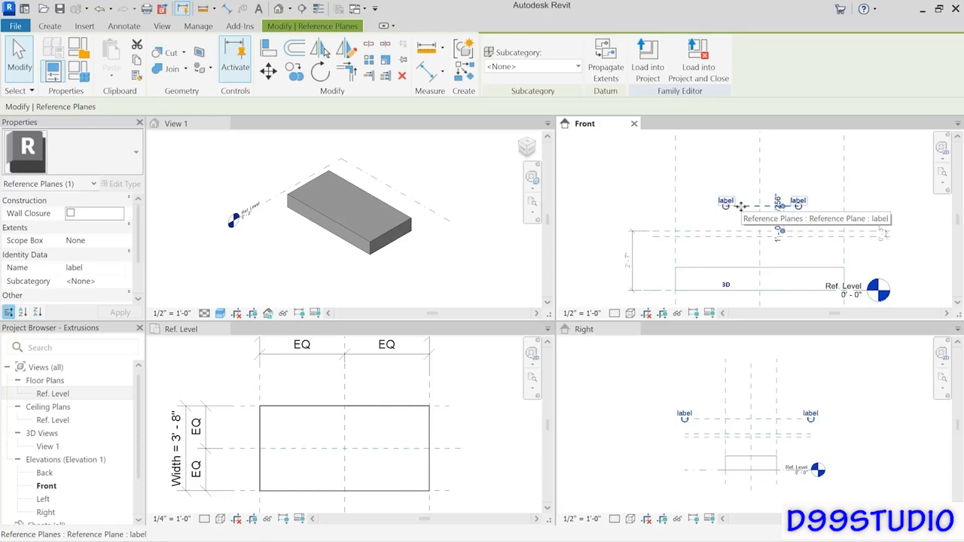
key("Delete")
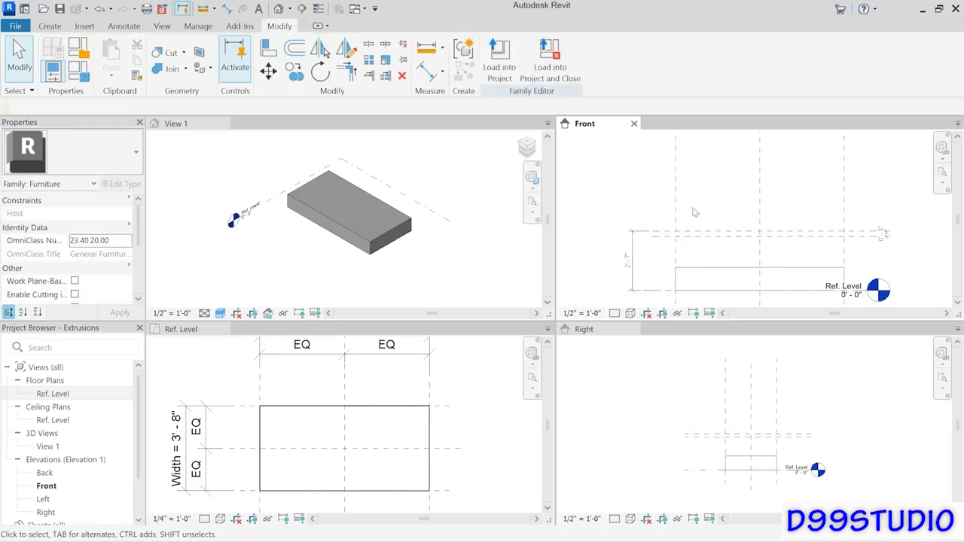
- Stretch the Underside plane's left end past its right end and return it to its original position
left_click(702, 246)
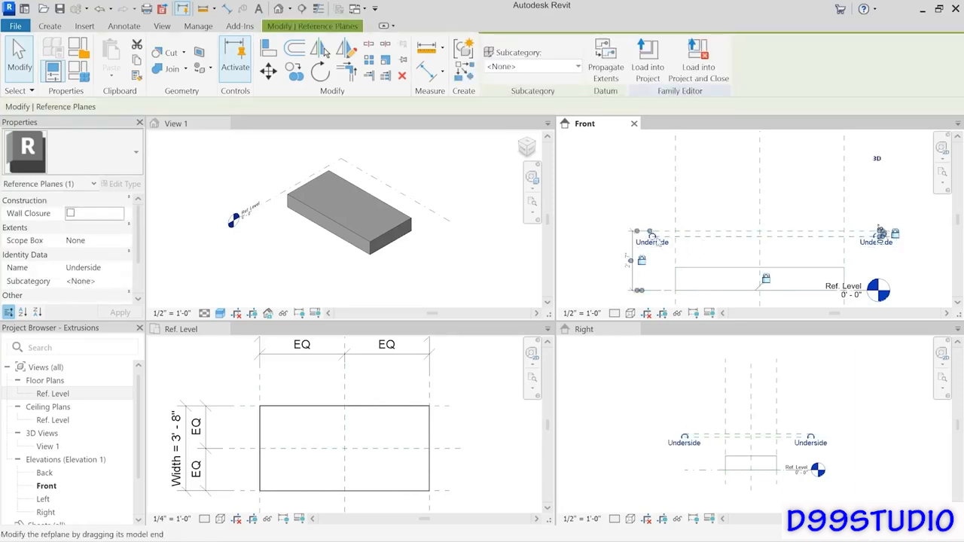
left_click_drag(654, 239, 925, 273)
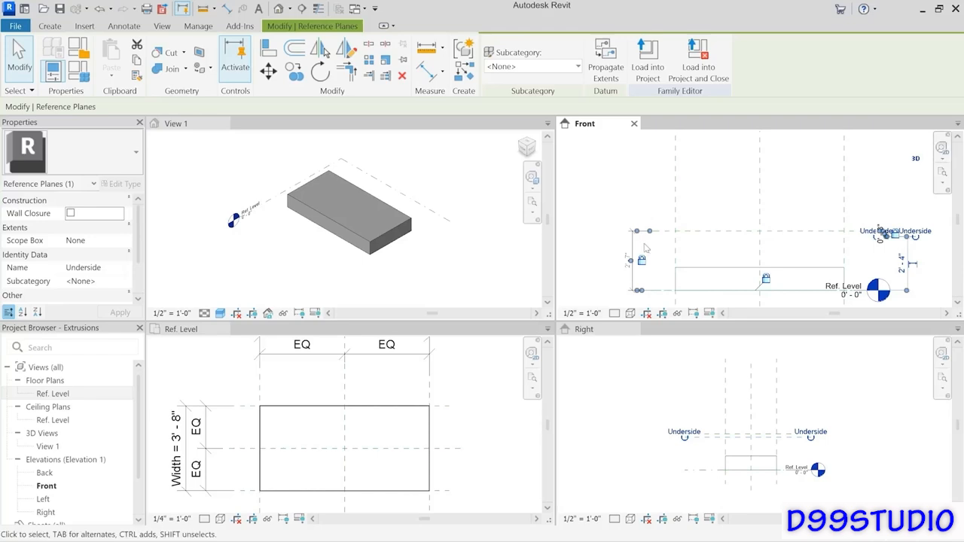
left_click_drag(918, 237, 656, 239)
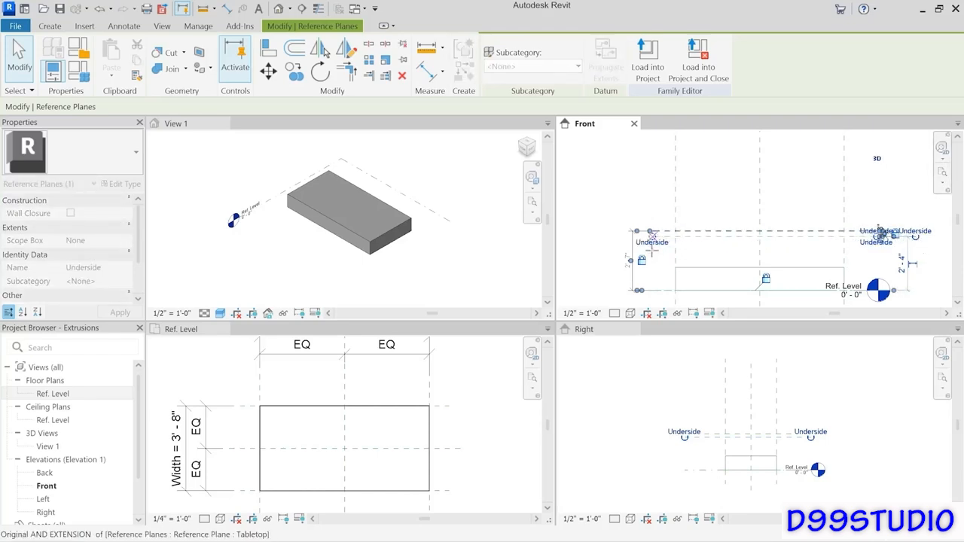
left_click(645, 197)
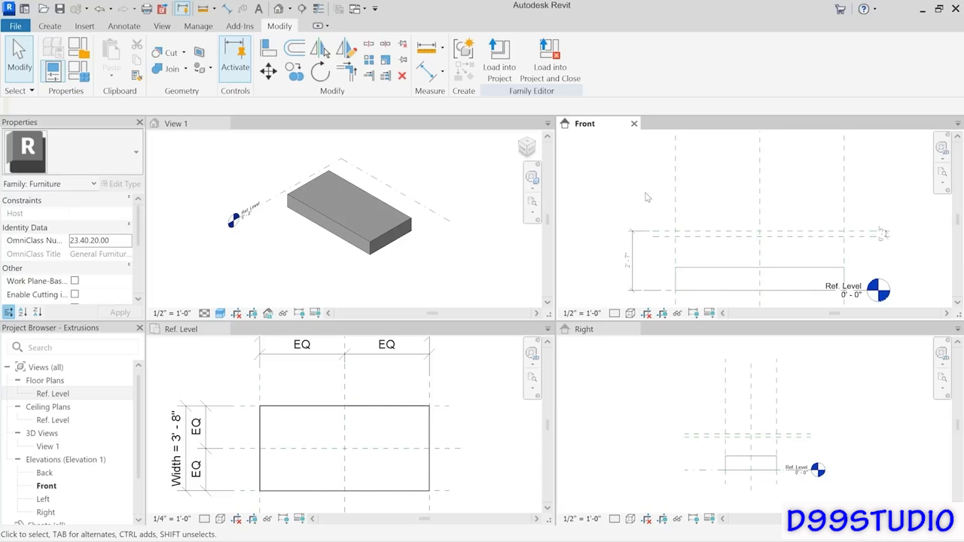
- Change the tabletop extrusion's work plane to the Underside reference plane by picking it in the Front elevation
left_click(706, 269)
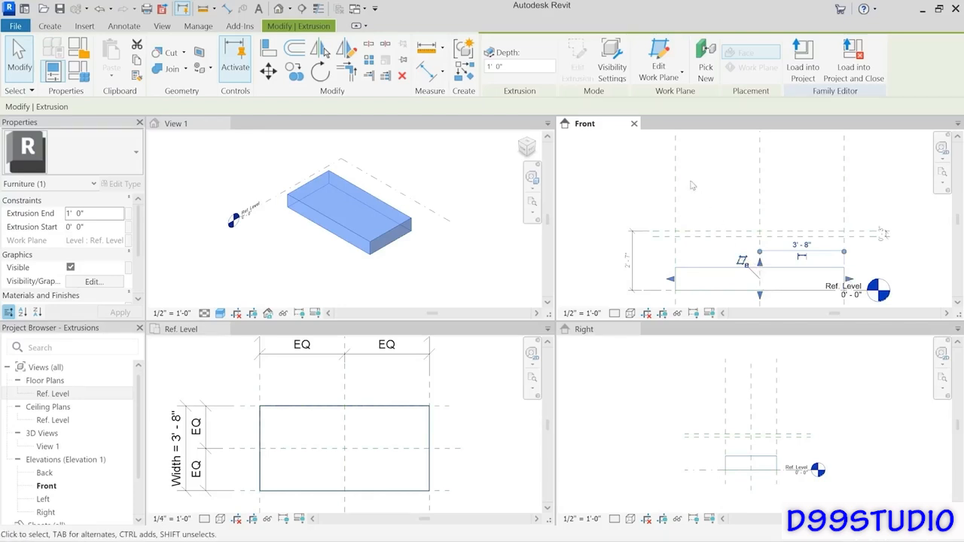
left_click(660, 73)
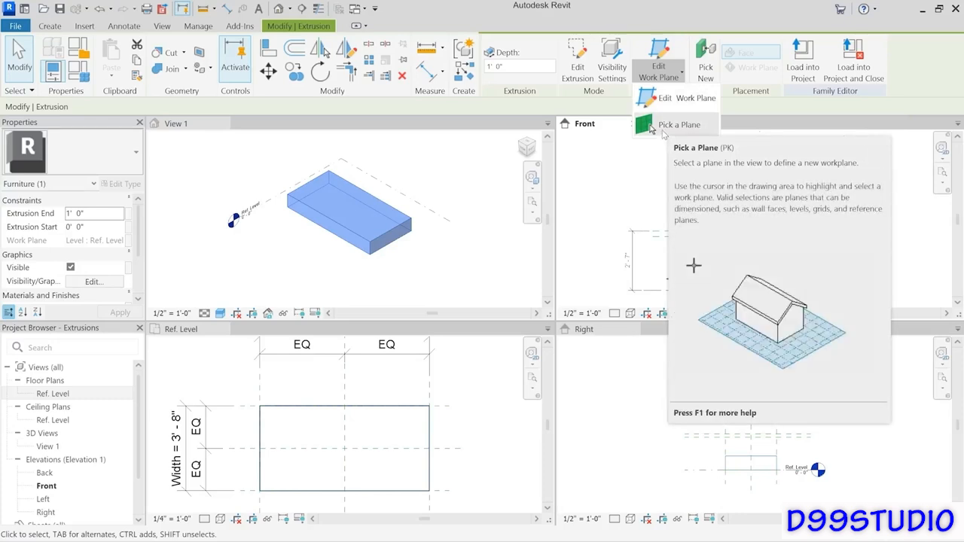
left_click(652, 128)
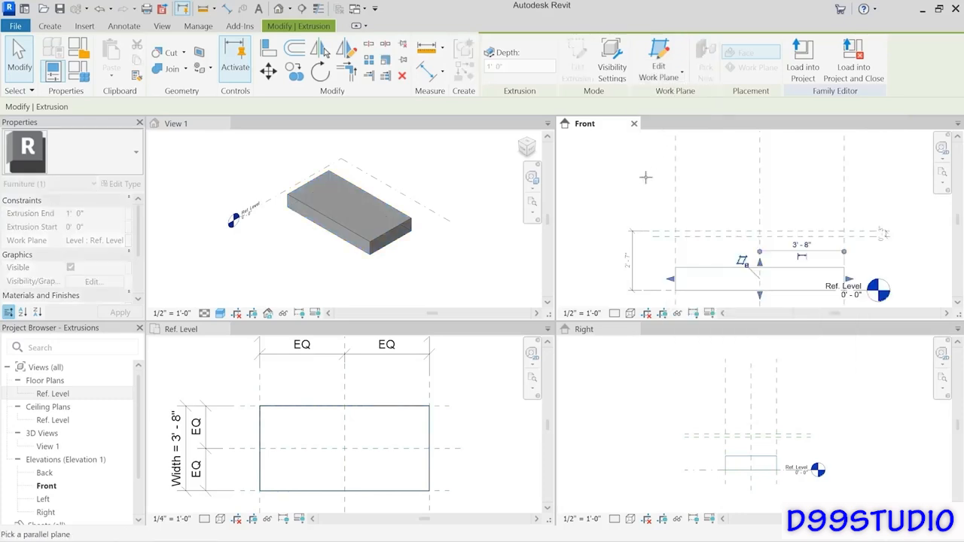
left_click(689, 236)
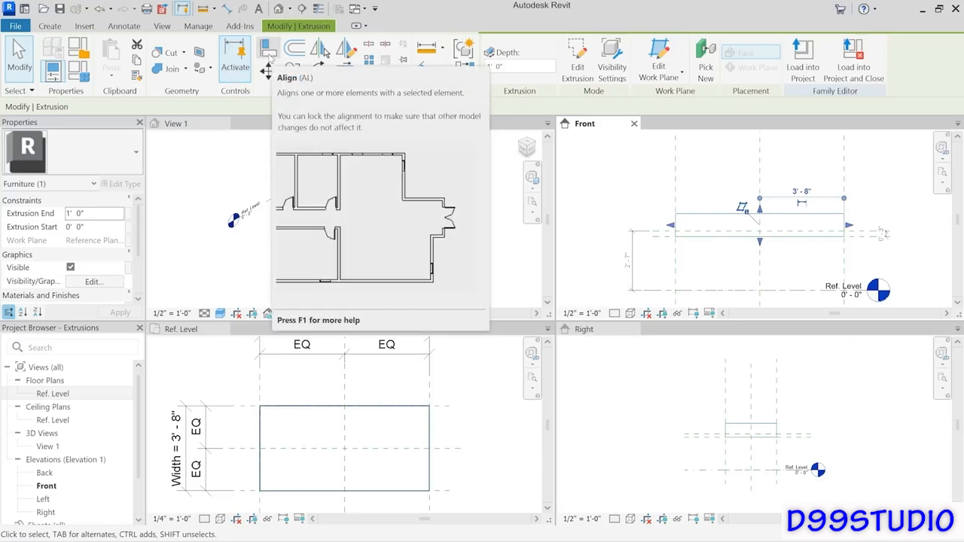
- Align the tabletop extrusion's top edge to the Tabletop reference plane in the Front elevation
left_click(268, 57)
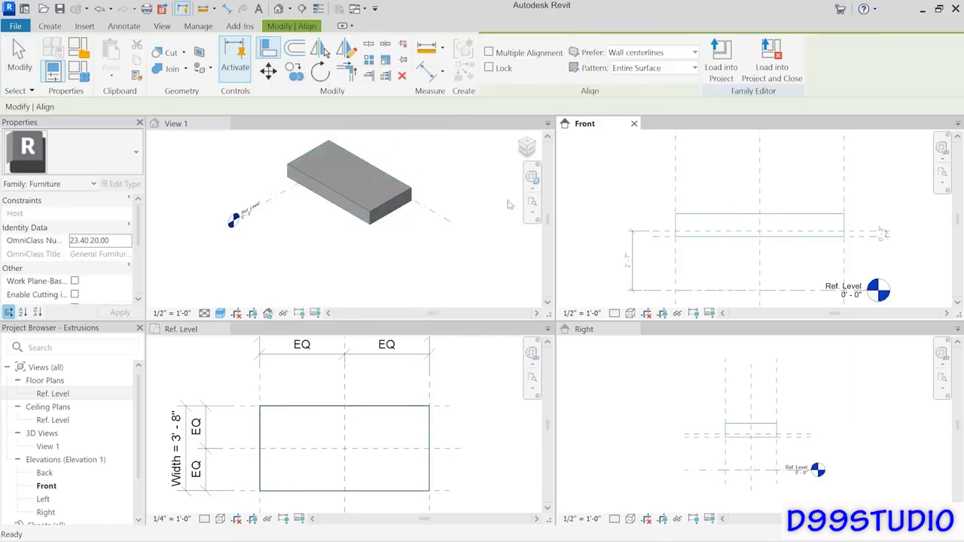
left_click(661, 232)
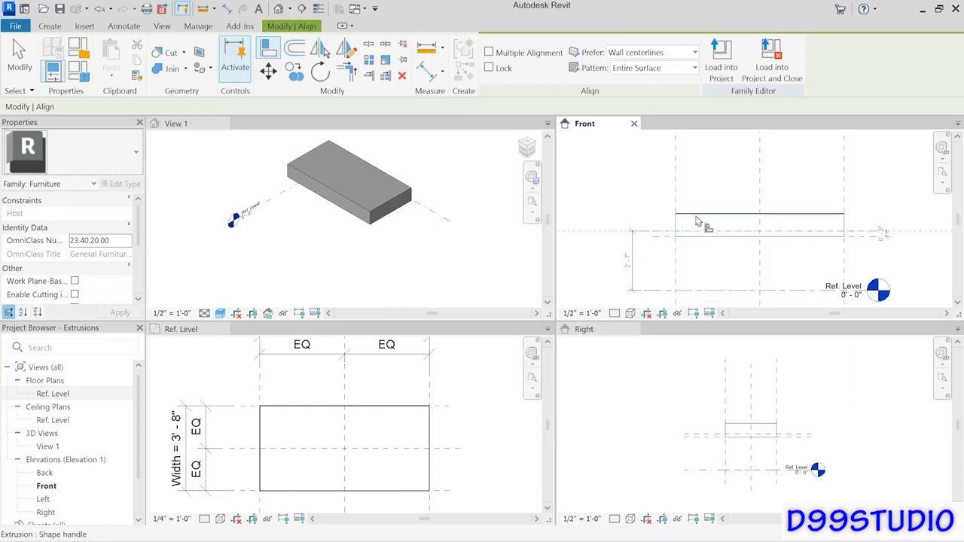
left_click(697, 221)
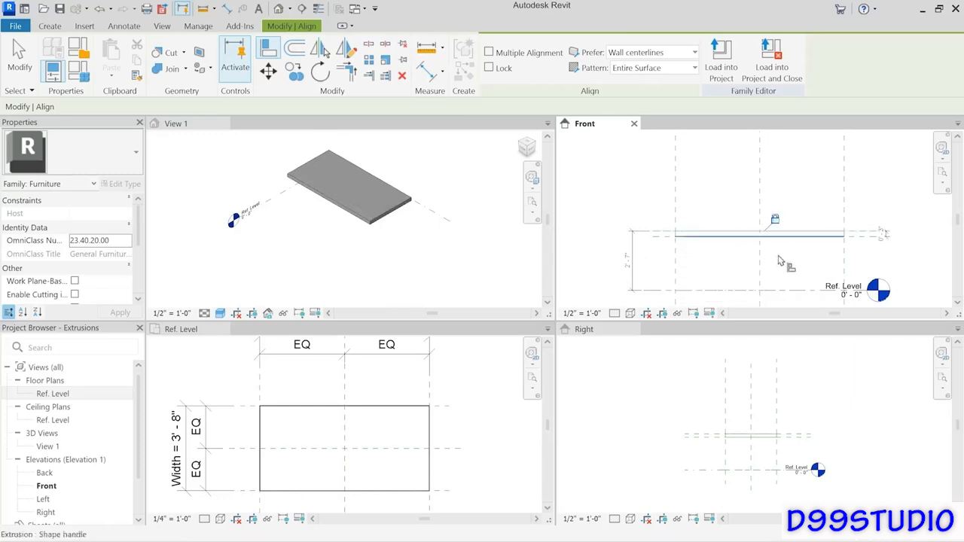
left_click(19, 59)
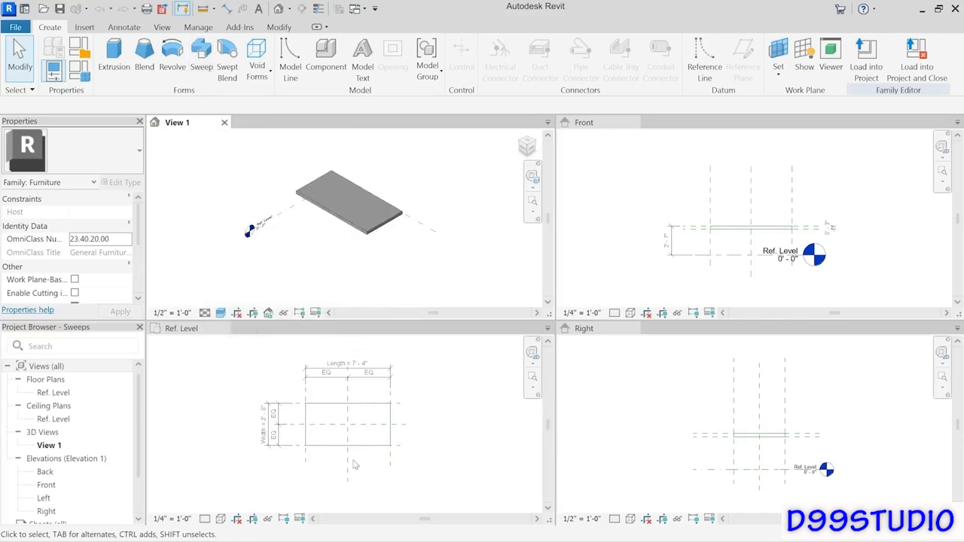
- Temporarily hide the tabletop extrusion in the Ref. Level plan view
left_click(243, 384)
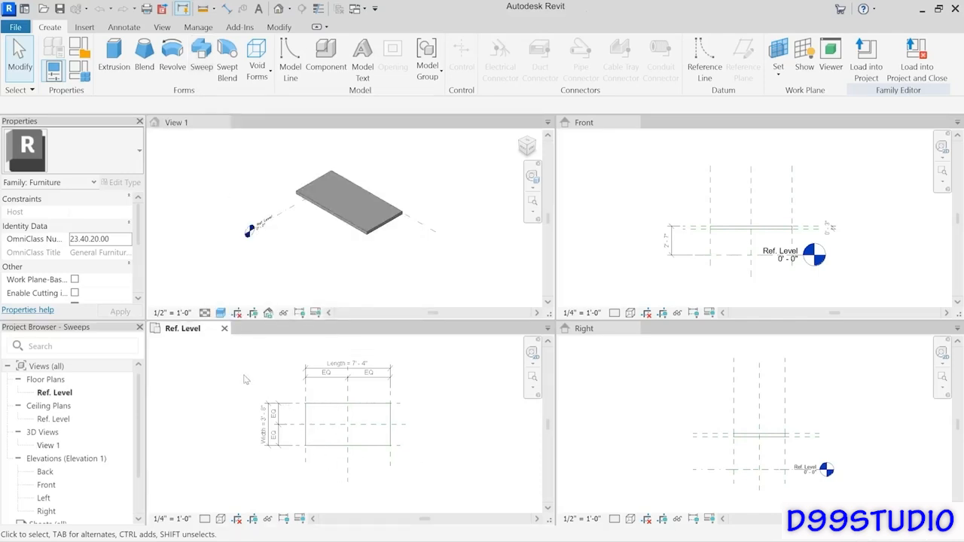
scroll(352, 437, "up", 5)
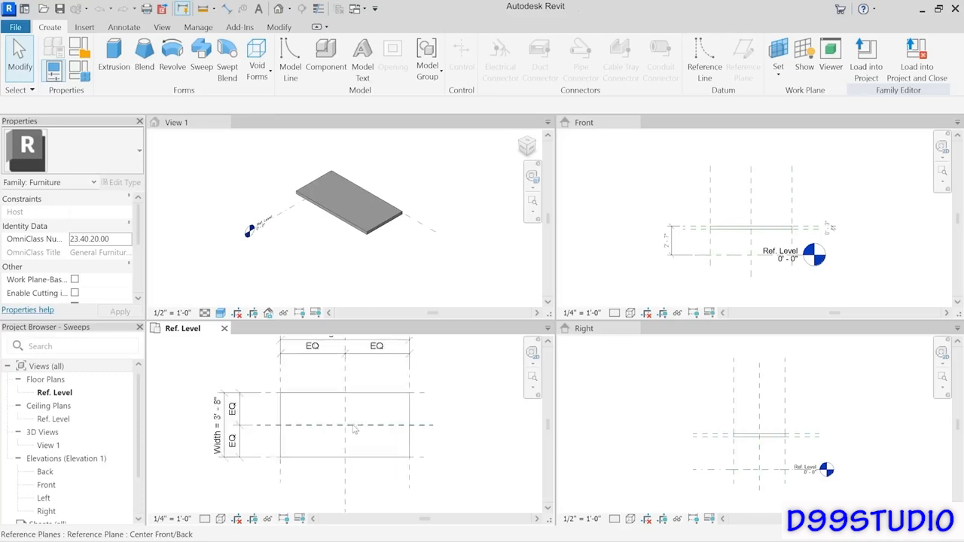
middle_click_drag(352, 434, 363, 437)
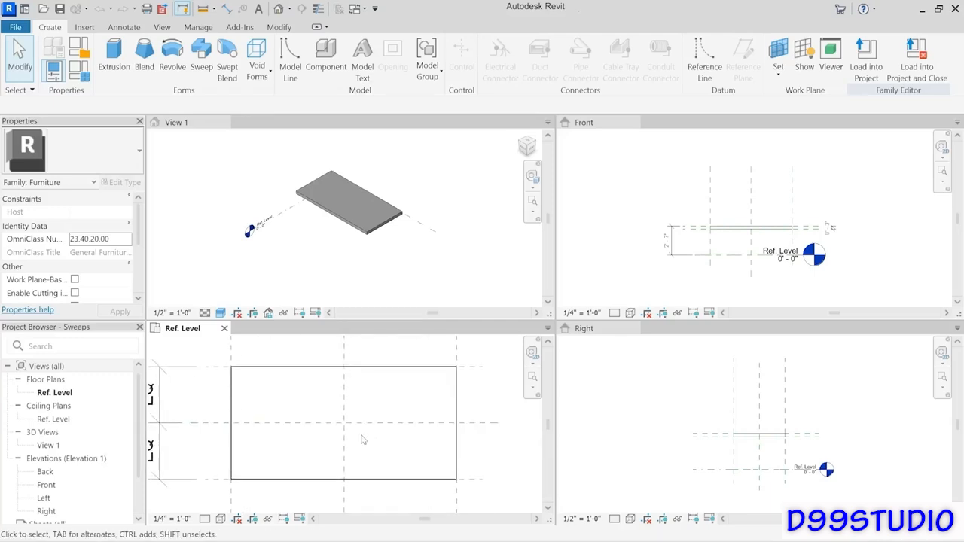
left_click(456, 385)
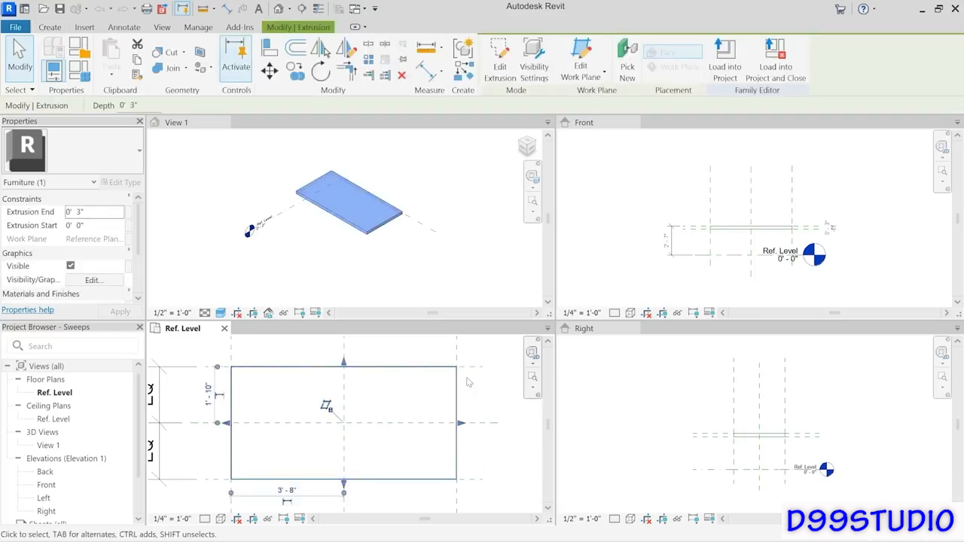
left_click(268, 519)
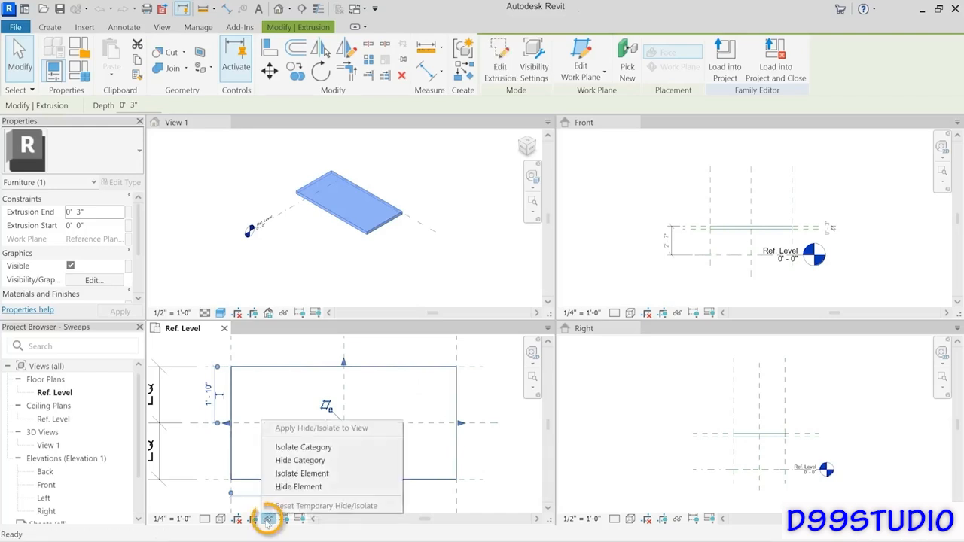
left_click(298, 486)
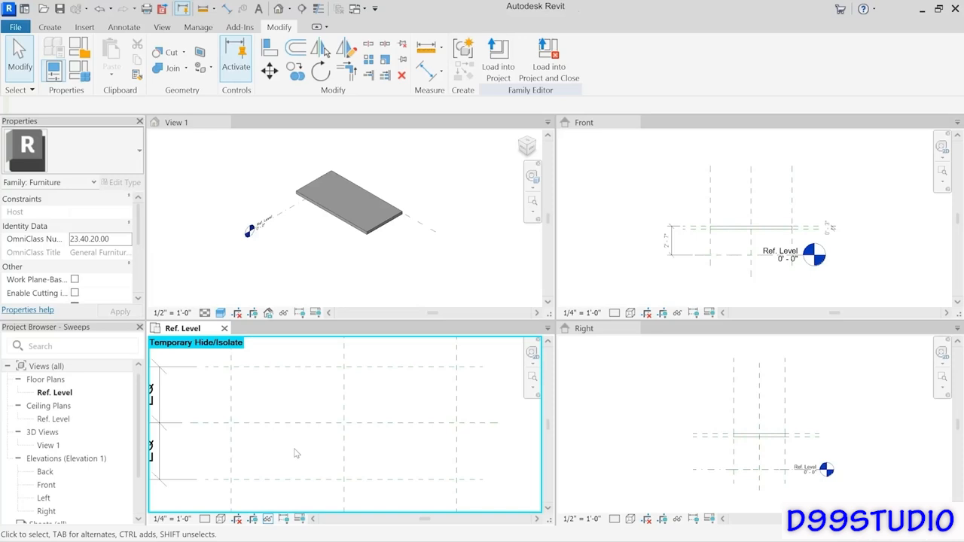
- Set the work plane by name to Reference Plane : Playing Surface
left_click(49, 28)
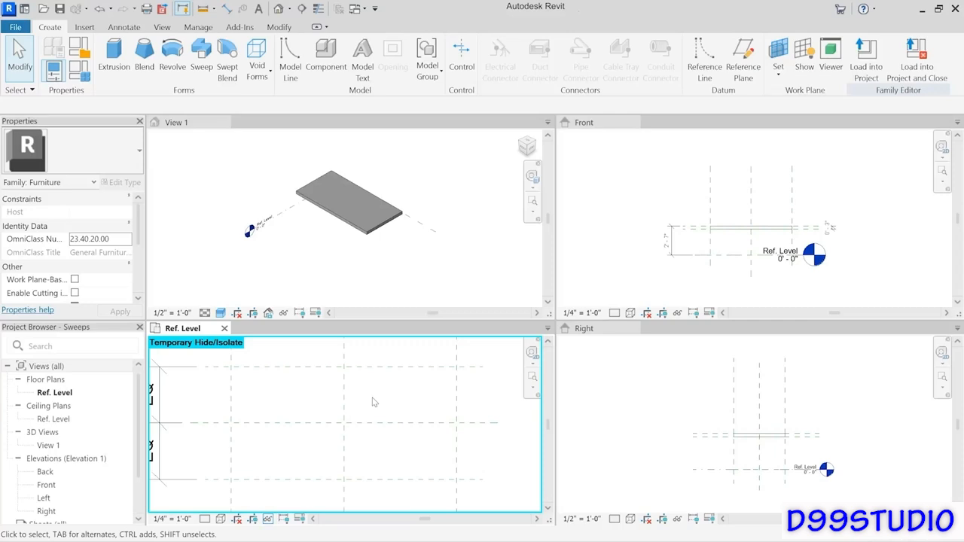
left_click(780, 76)
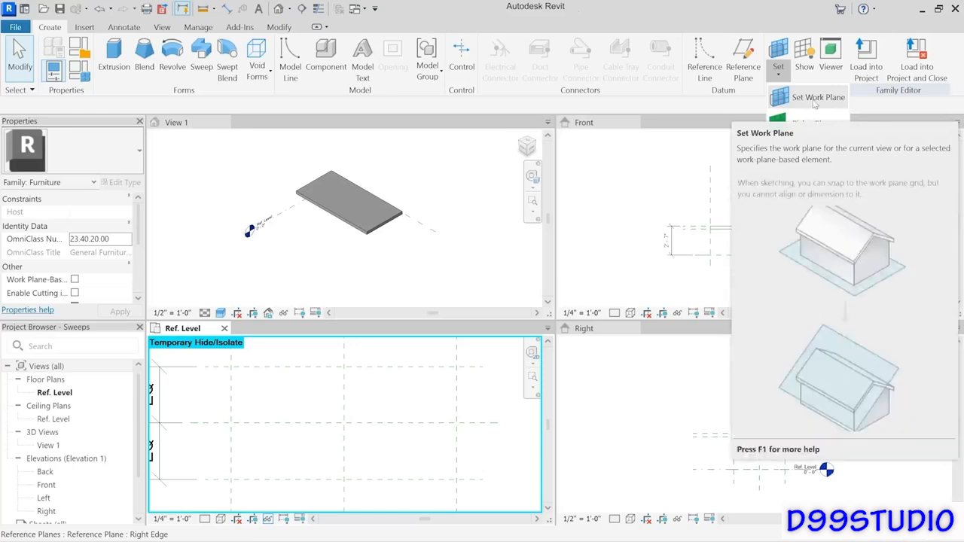
left_click(817, 102)
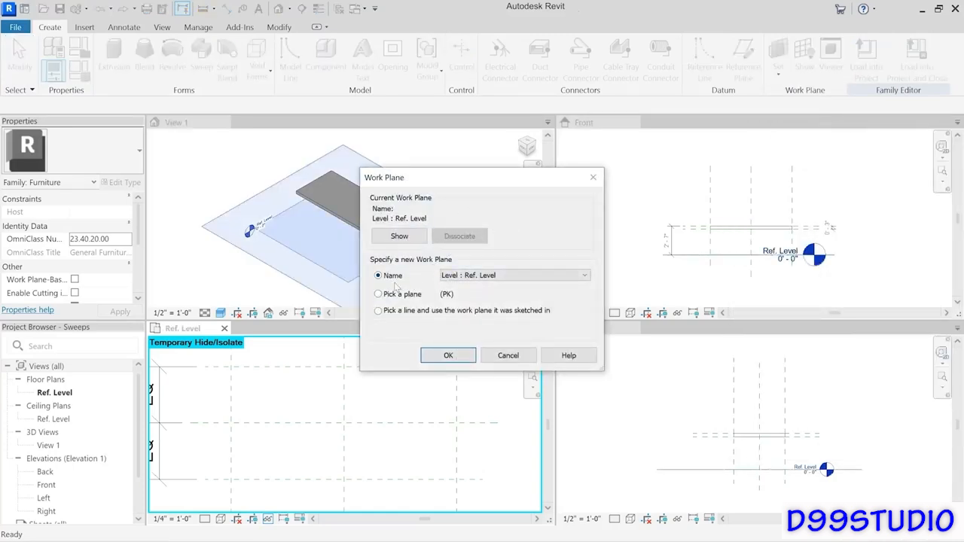
left_click(548, 277)
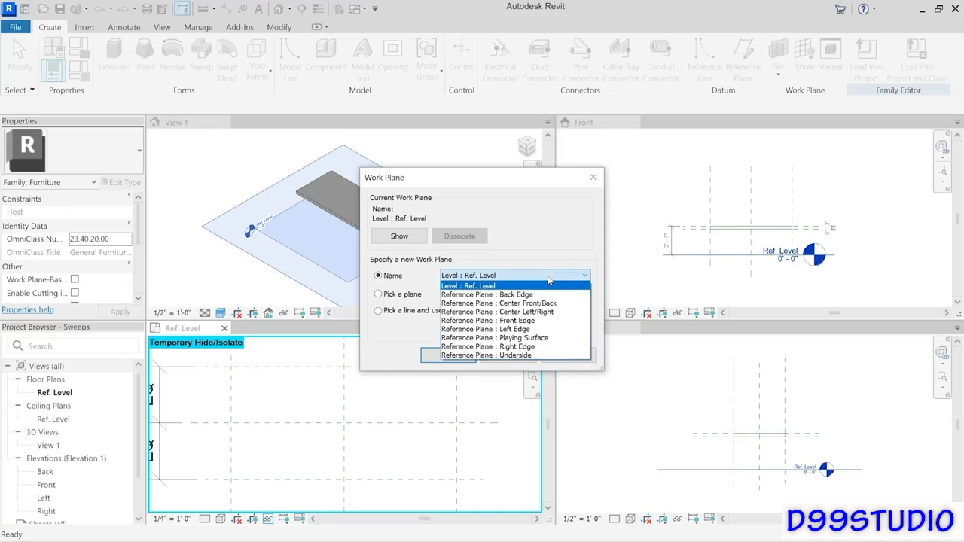
left_click(535, 341)
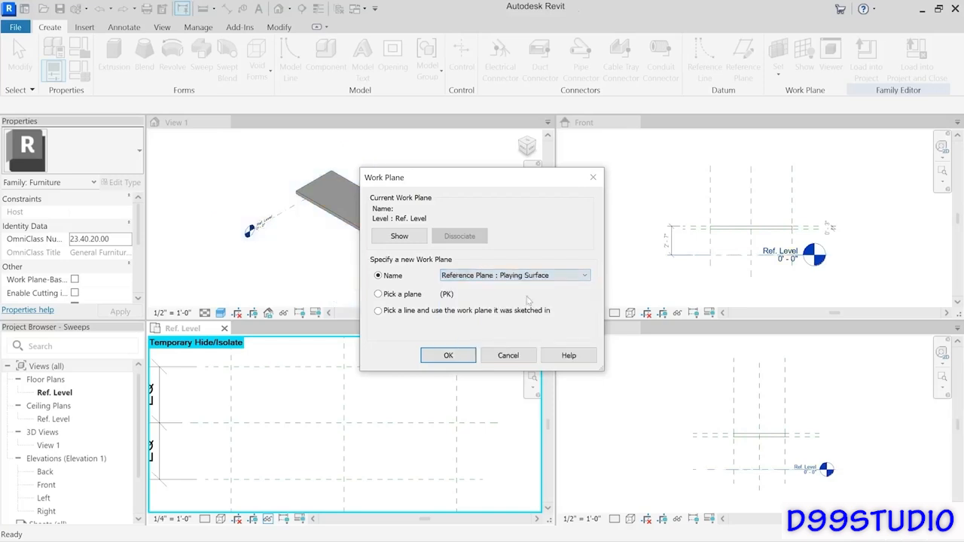
left_click(453, 358)
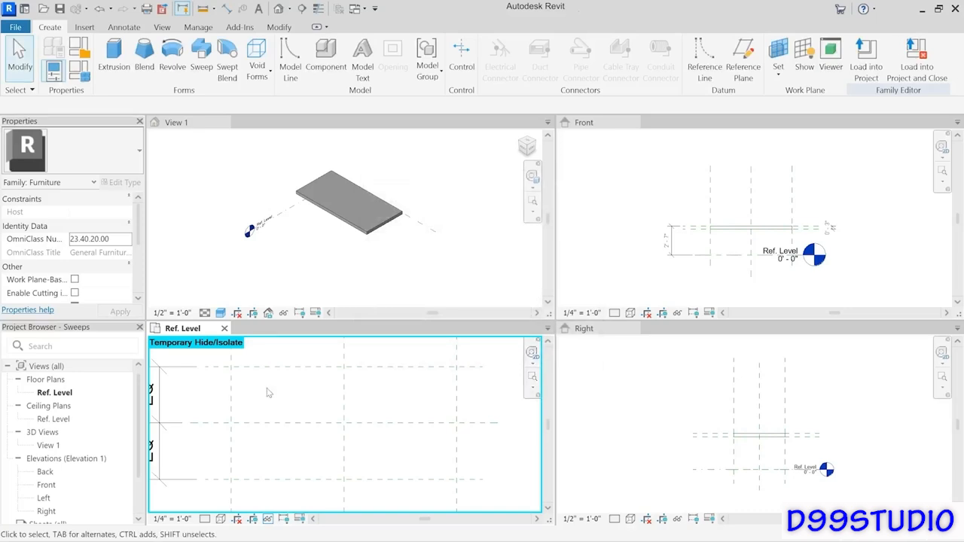
- Start a sweep and sketch its rectangular path offset 3" outside the Left, Back, Right and Front Edge reference planes
left_click(202, 70)
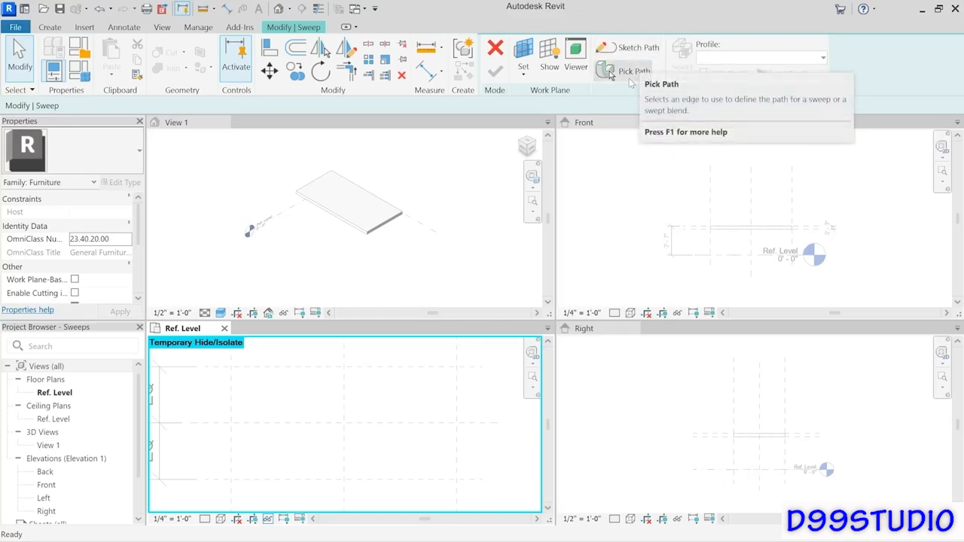
left_click(630, 49)
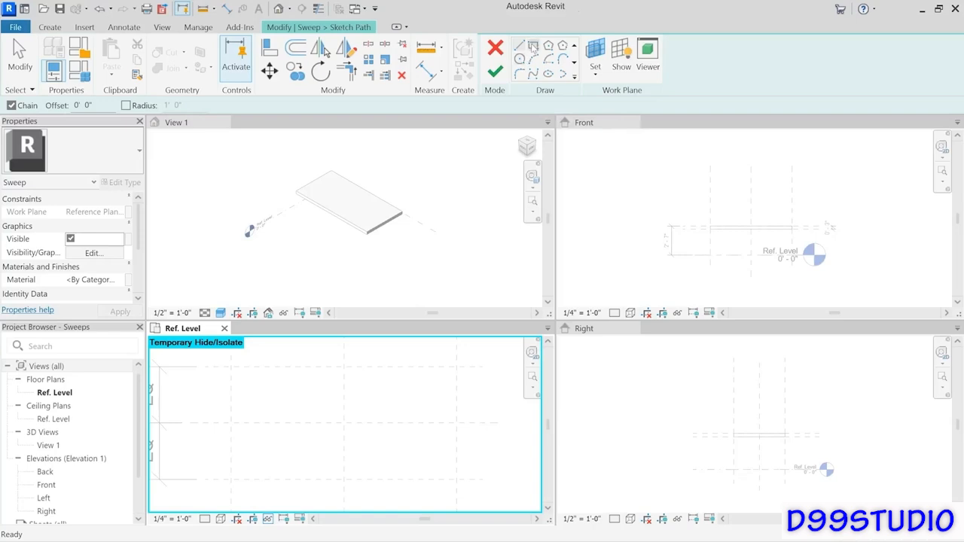
left_click(533, 47)
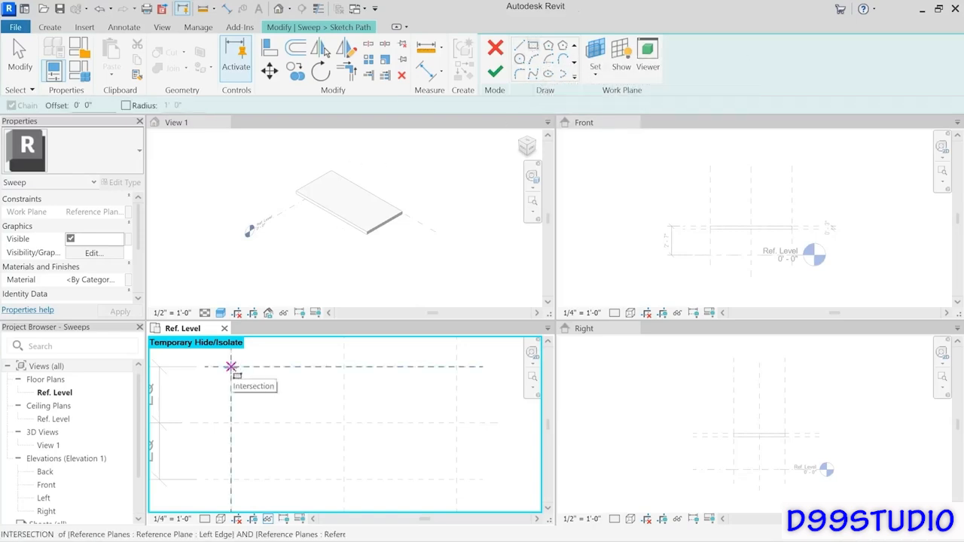
left_click_drag(100, 106, 58, 107)
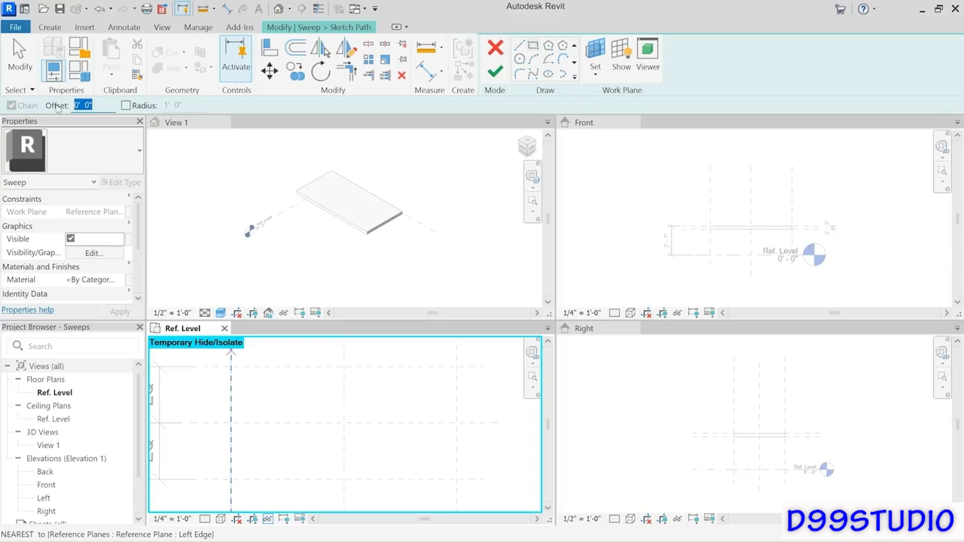
type("3\"")
key("Return")
left_click(231, 368)
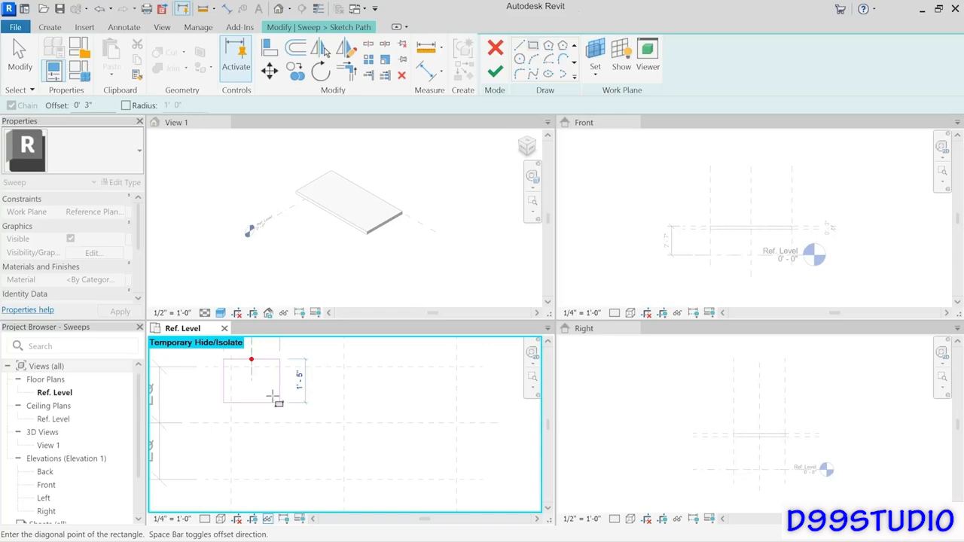
key("space")
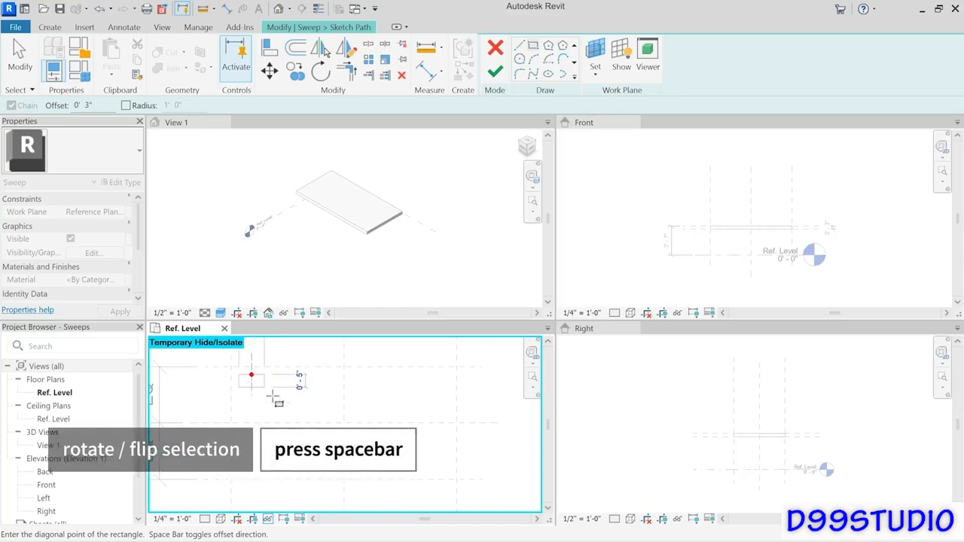
key("space")
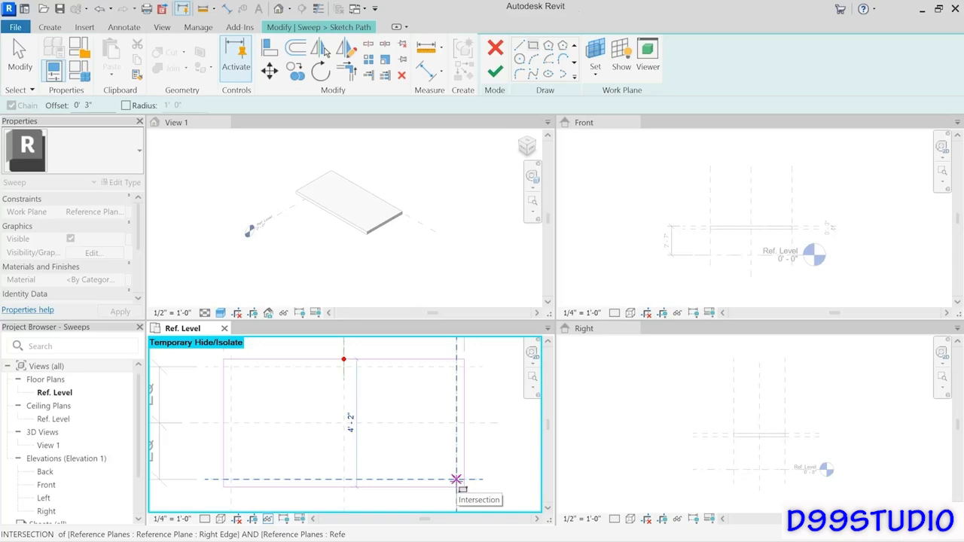
left_click(456, 479)
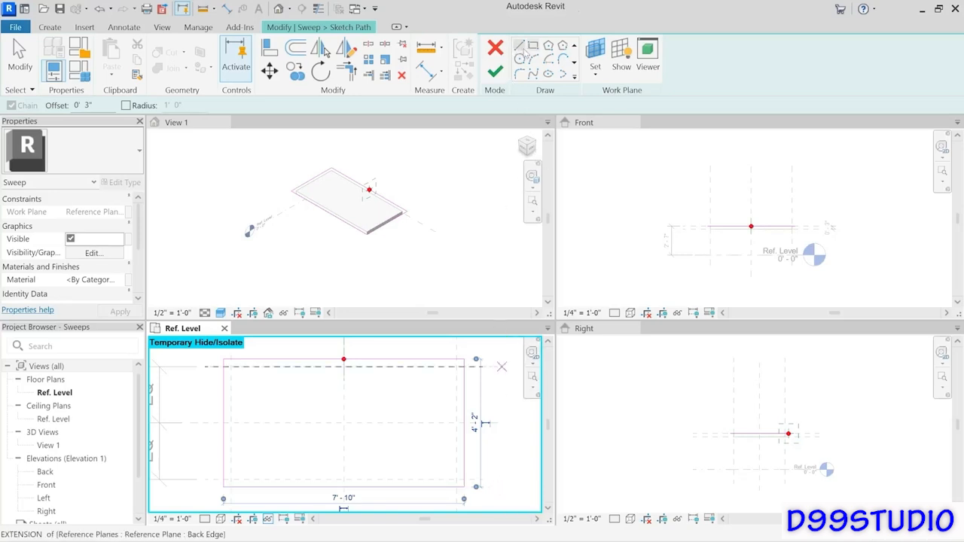
- Sketch a diagonal path line with 0 offset across the back-left corner, joining the reference plane intersections on the two path edges
left_click(520, 46)
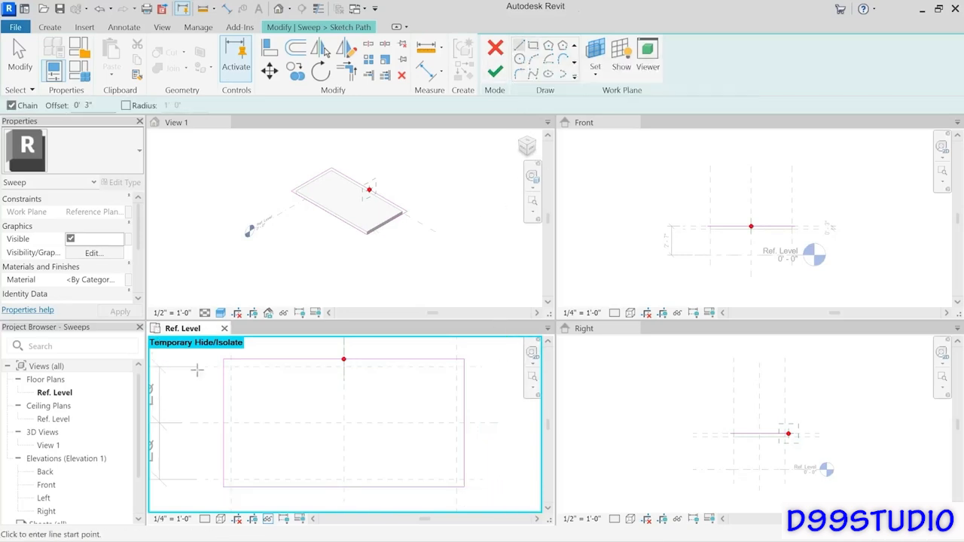
scroll(215, 360, "up", 4)
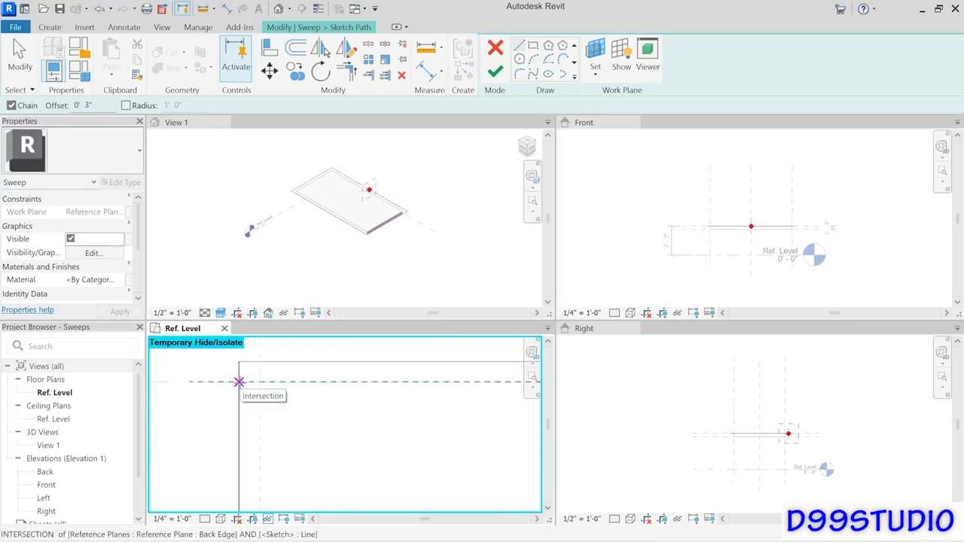
left_click(239, 382)
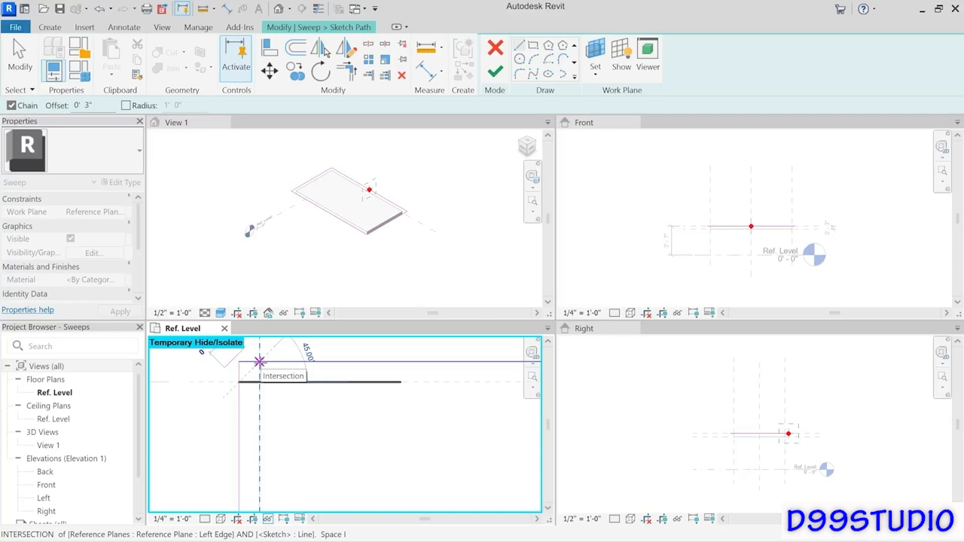
left_click_drag(100, 107, 64, 108)
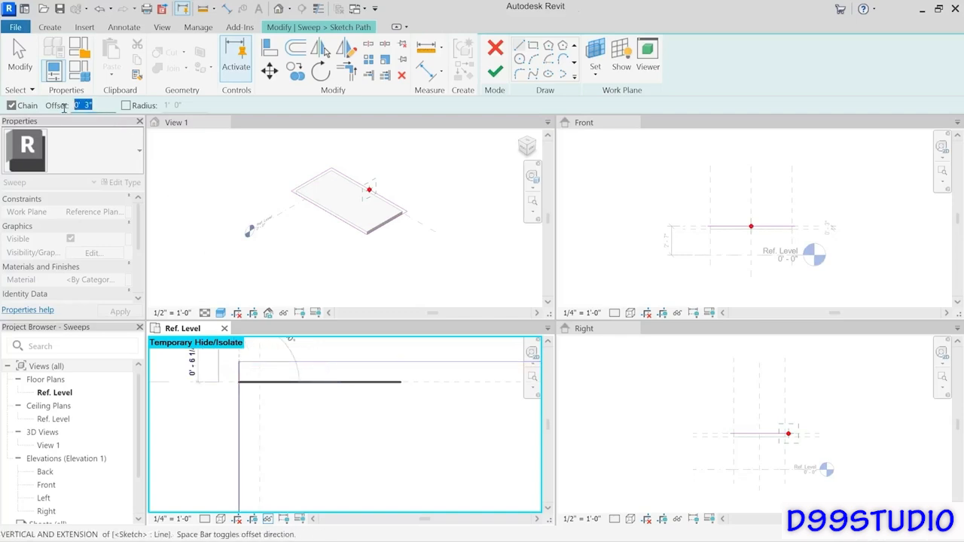
type("0")
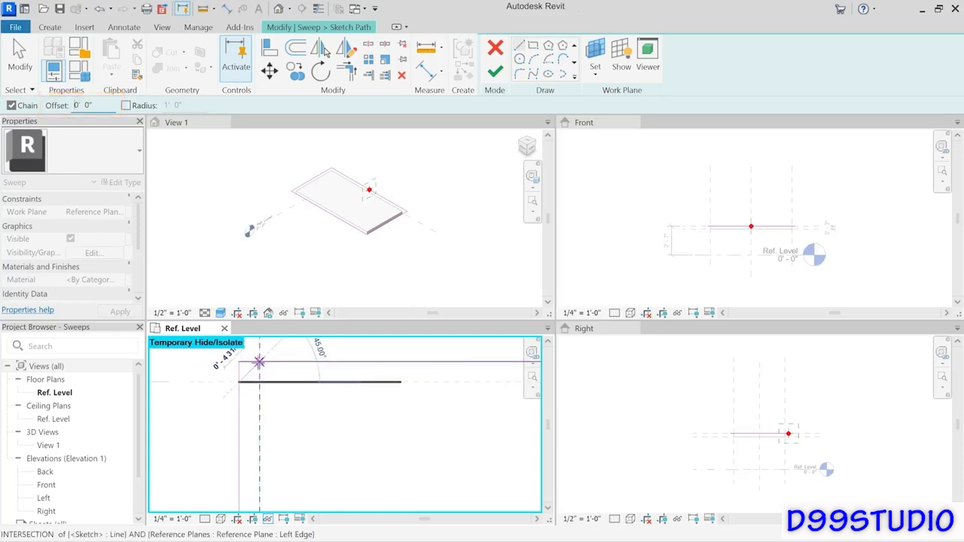
left_click(259, 362)
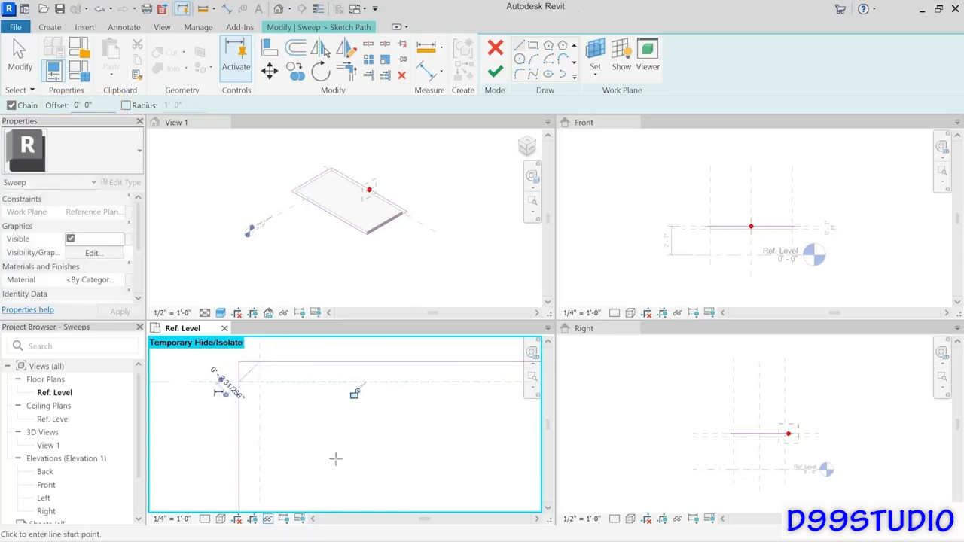
- Trim the back and left path lines to the diagonal to clip the back-left corner
left_click(347, 71)
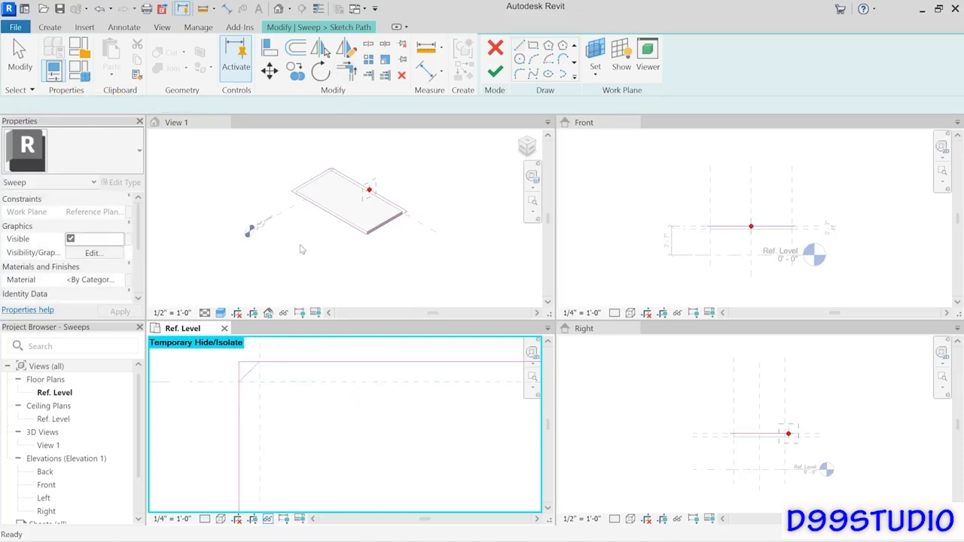
left_click(285, 364)
left_click(250, 370)
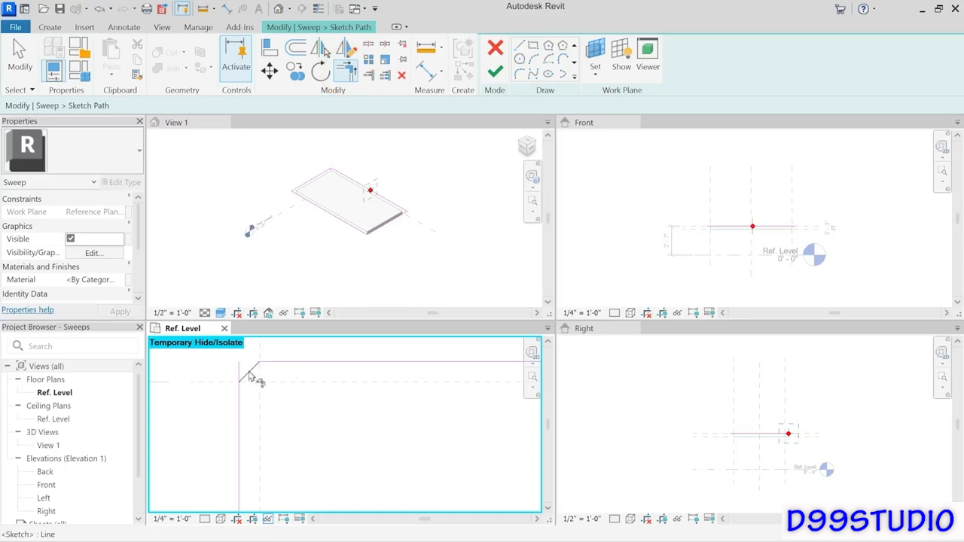
left_click(249, 374)
left_click(239, 426)
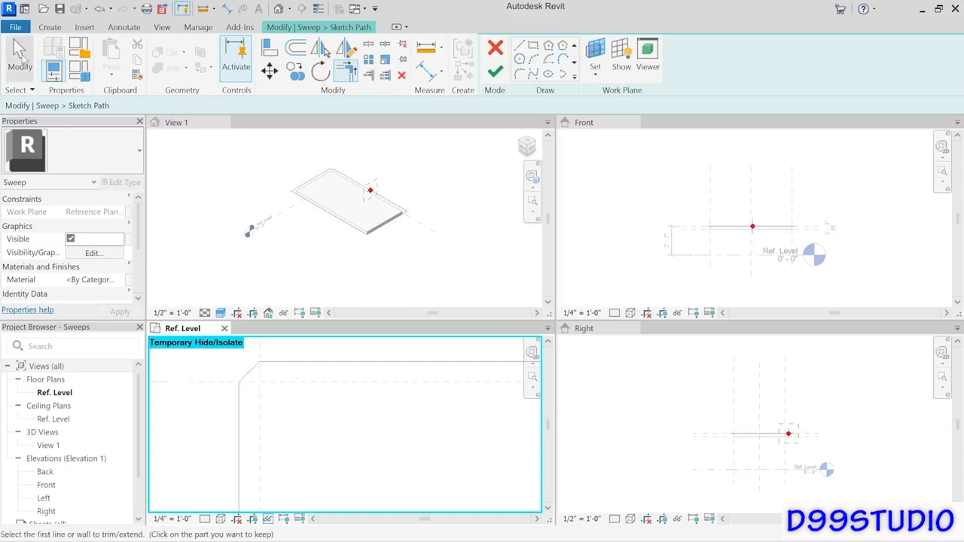
left_click(21, 56)
- Clip the back-right corner of the sweep path with a diagonal line between the reference plane intersections and trim the adjoining edges
mouse_move(405, 414)
middle_mouse_down()
mouse_move(467, 447)
mouse_move(97, 393)
middle_mouse_up()
middle_click_drag(339, 383, 344, 439)
scroll(354, 409, "up", 2)
left_click(518, 49)
left_click(380, 366)
left_click(403, 390)
left_click(346, 71)
left_click(362, 367)
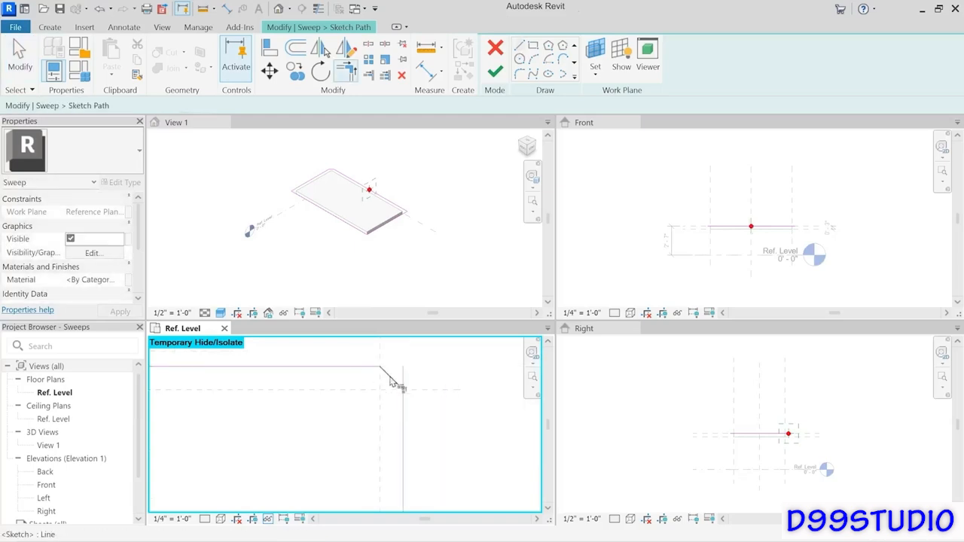
- Clip the front-right corner of the sweep path with a matching diagonal line and trim the adjoining edges
left_click(519, 47)
left_click(402, 386)
left_click(381, 409)
left_click(346, 71)
- Clip the front-left corner of the sweep path with a matching diagonal line and trim the adjoining edges
left_click(518, 47)
left_click(334, 394)
left_click(357, 417)
left_click(346, 70)
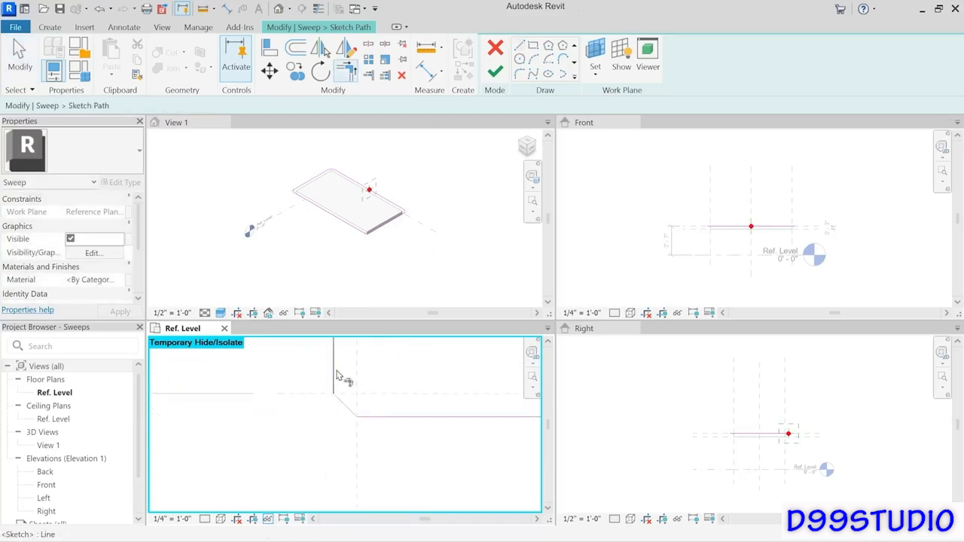
key("Escape")
scroll(437, 395, "down", 4)
middle_click_drag(472, 394, 265, 475)
scroll(285, 435, "down", 1)
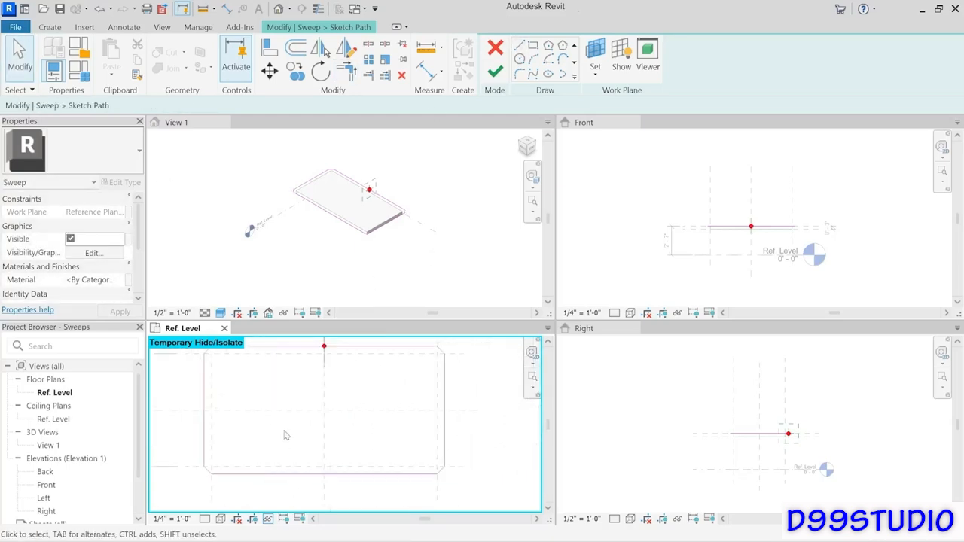
middle_click_drag(285, 435, 303, 446)
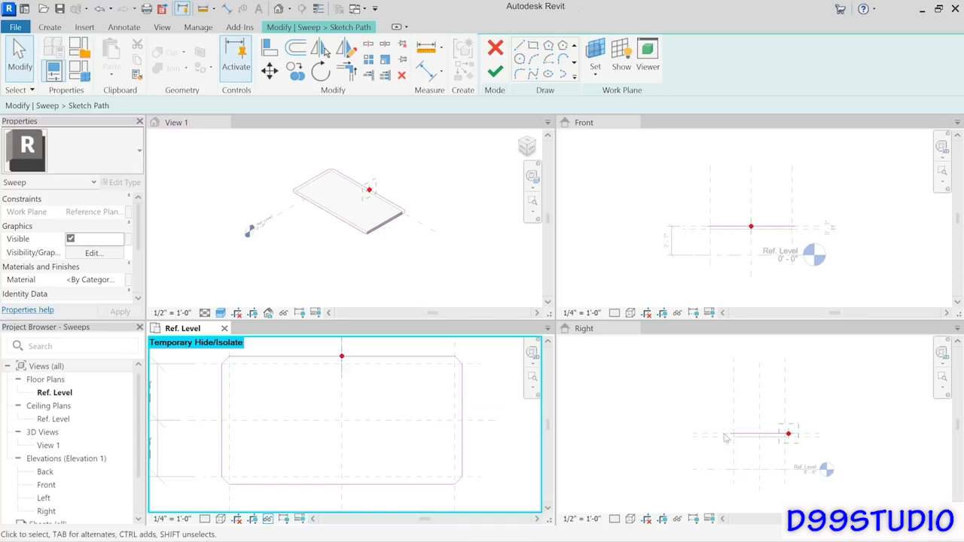
- Finish the sweep path sketch and make the Right elevation the active view
scroll(793, 450, "up", 2)
scroll(793, 450, "up", 1)
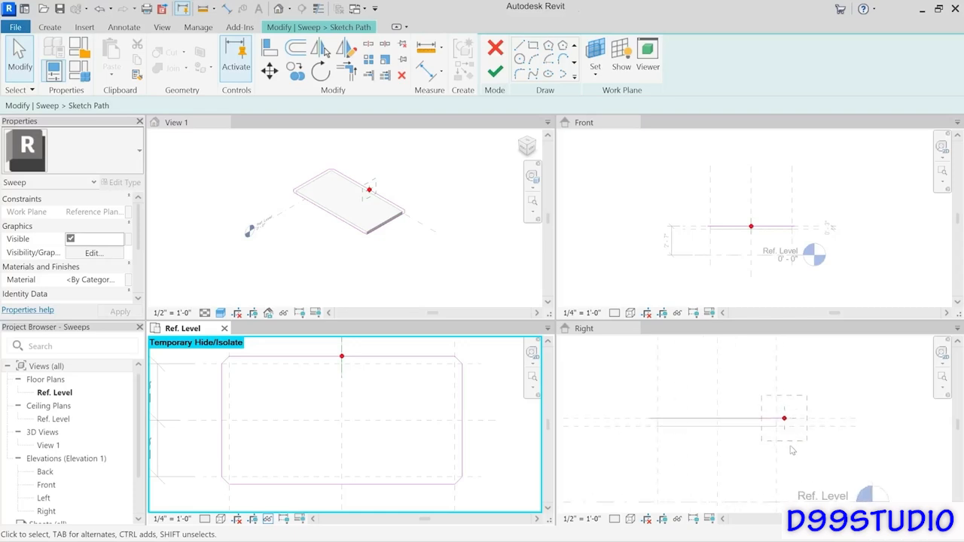
scroll(795, 449, "up", 2)
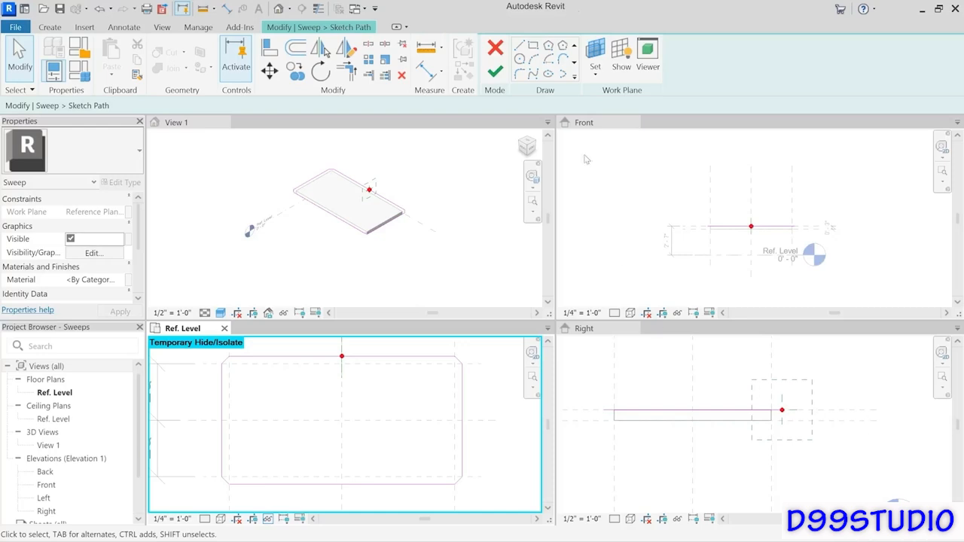
left_click(495, 72)
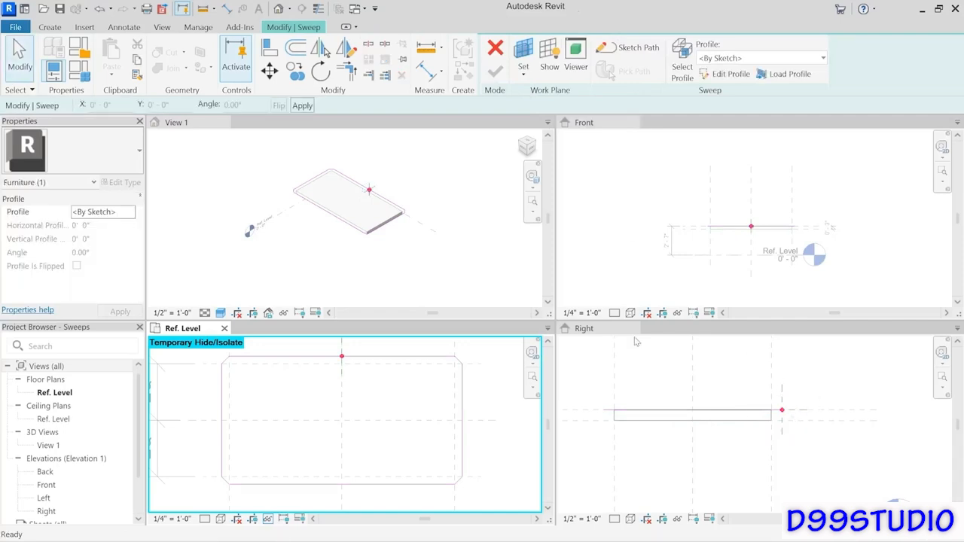
left_click(586, 330)
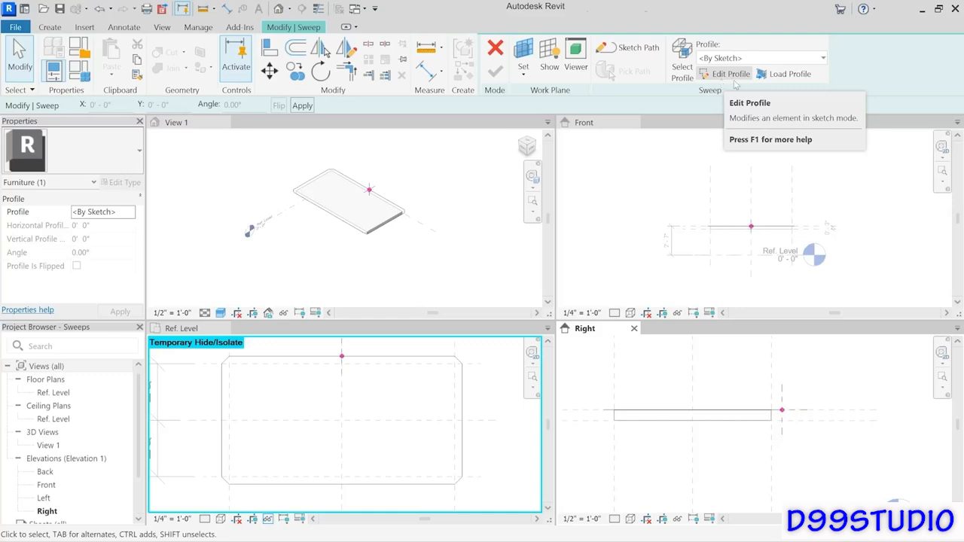
- Load the Rail.rfa profile family from the Chapter14 folder of the Exercise Files
left_click(788, 76)
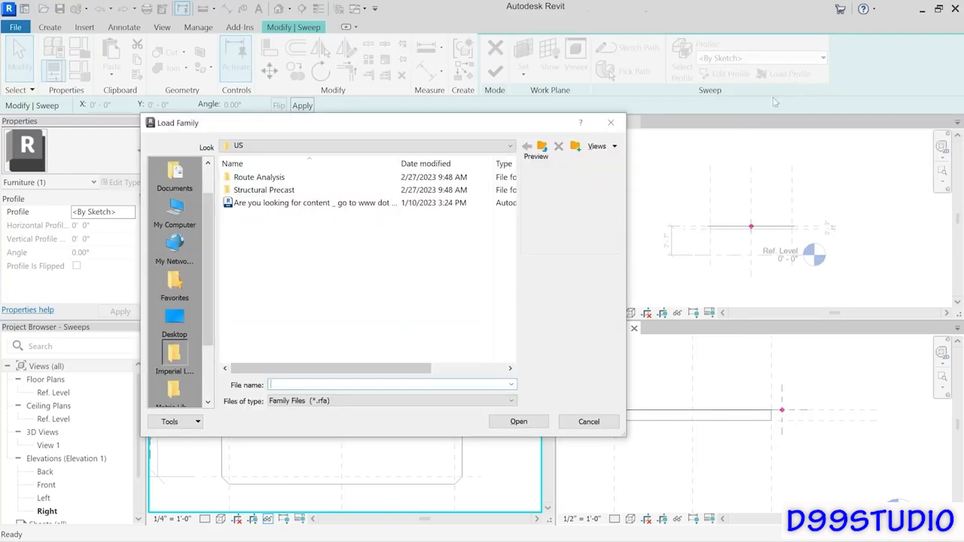
left_click(180, 321)
double_click(256, 267)
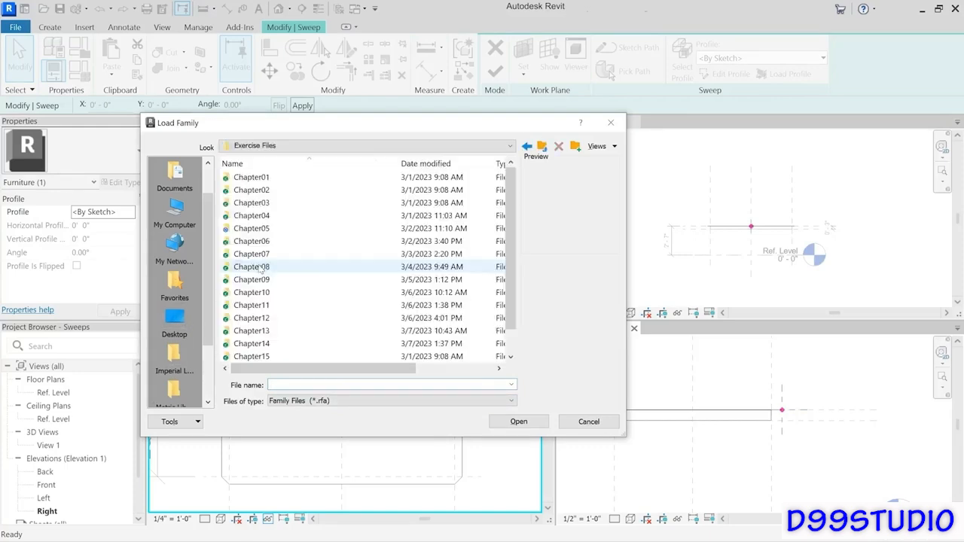
double_click(253, 344)
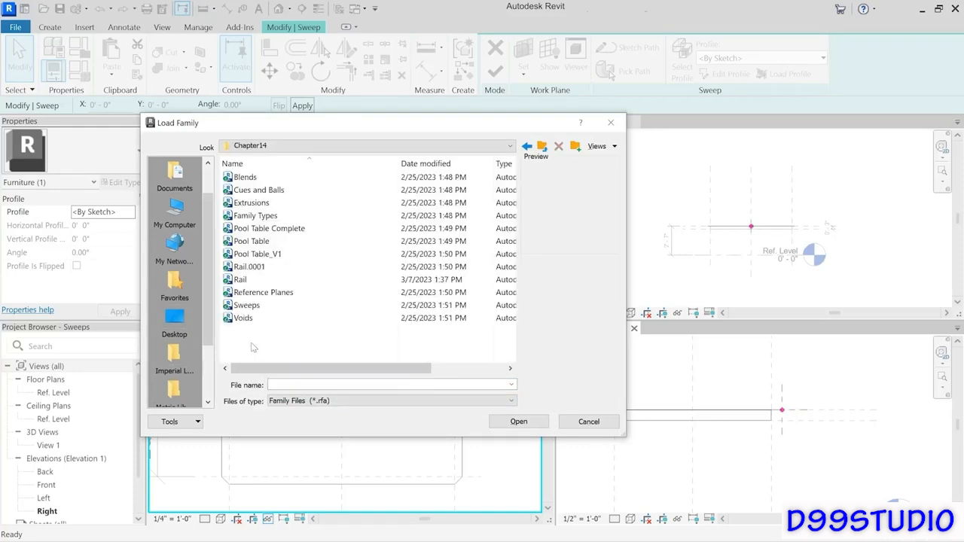
left_click(245, 281)
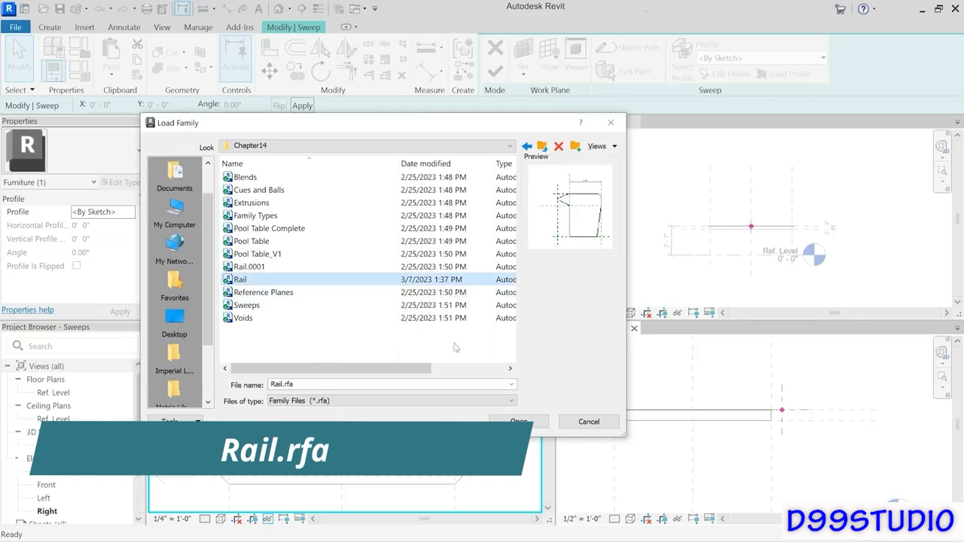
left_click(540, 425)
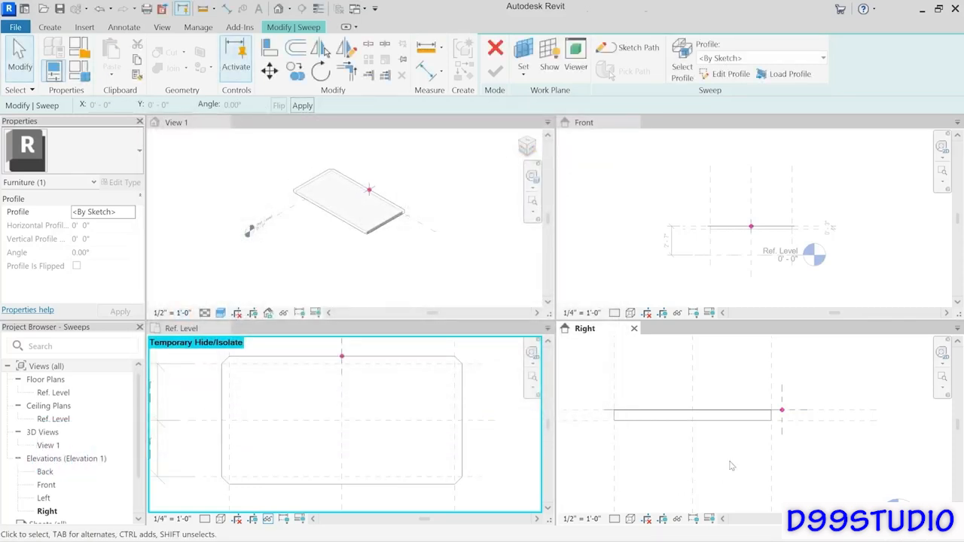
- Assign the Rail profile to the sweep
left_click(812, 60)
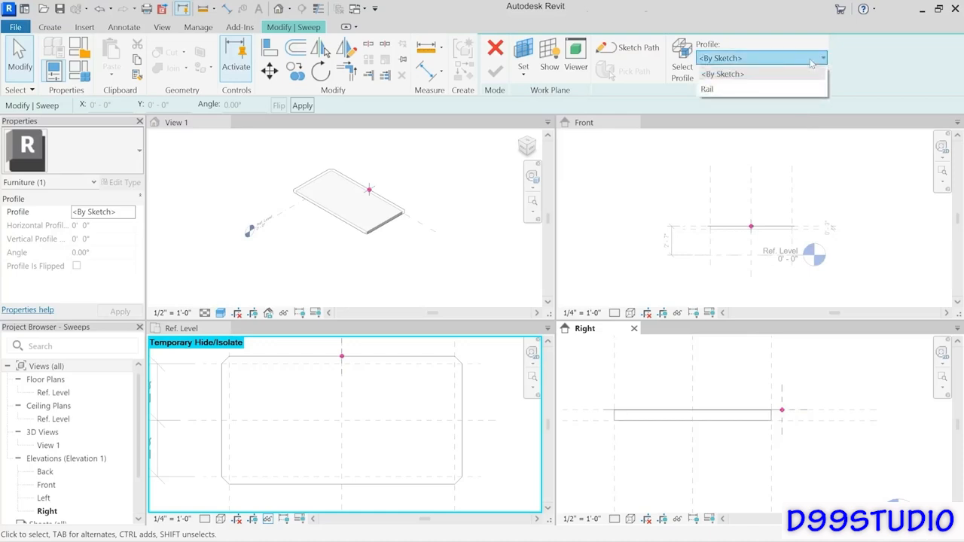
left_click(712, 90)
scroll(788, 418, "up", 4)
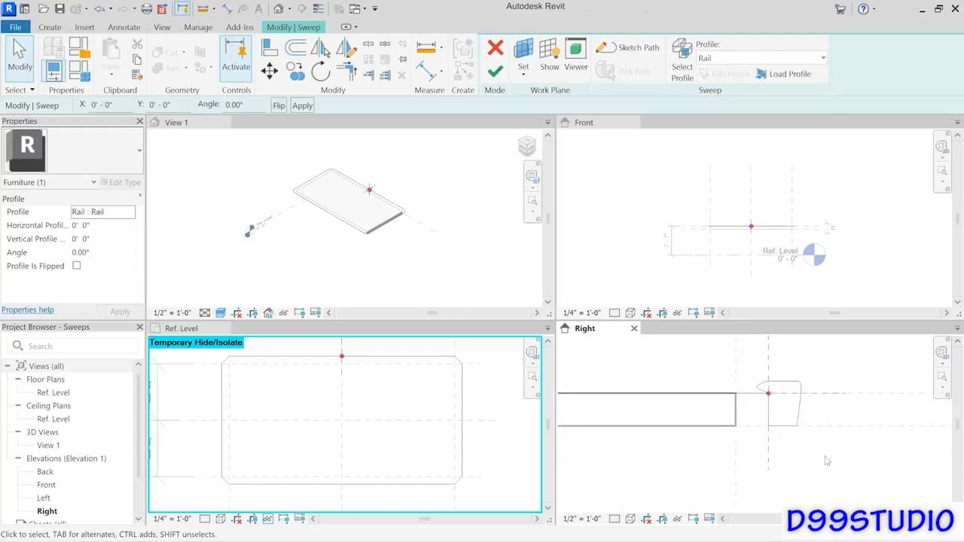
- Try to move the rail profile freehand, about 1 3/16" horizontally and 3/8" vertically from the path
mouse_move(802, 411)
left_mouse_down()
mouse_move(822, 414)
mouse_move(813, 412)
left_mouse_up()
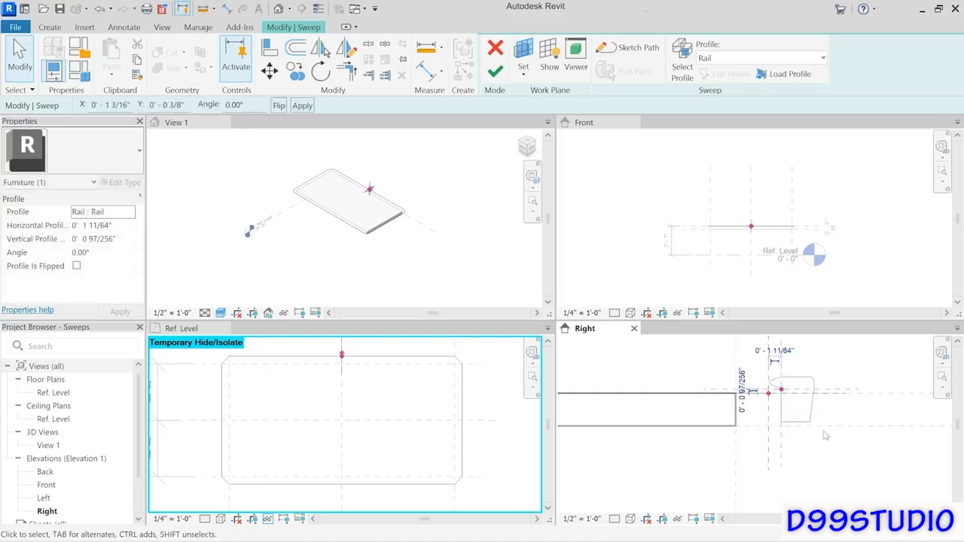
left_click(826, 436)
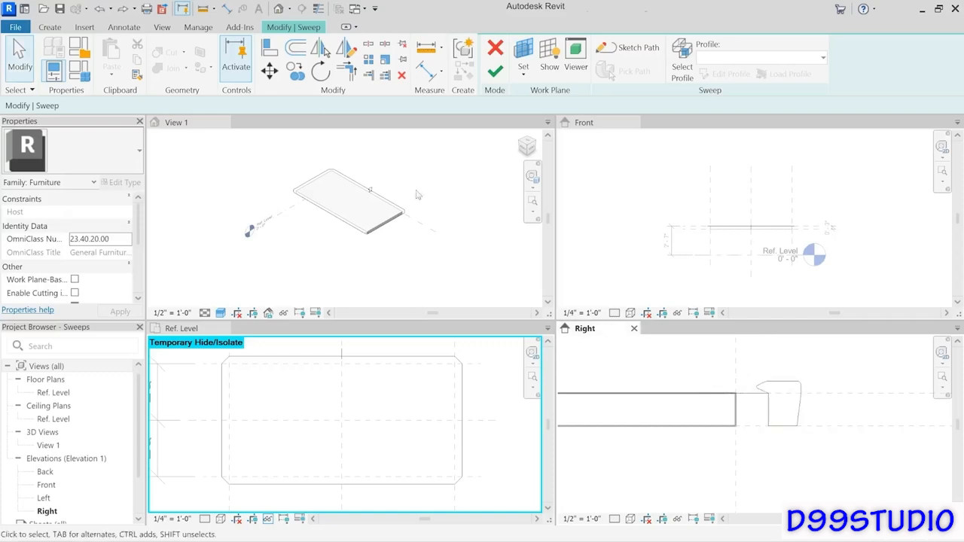
- Align the straight inner edge of the rail profile with the Back Edge reference plane in the Right elevation
left_click(269, 50)
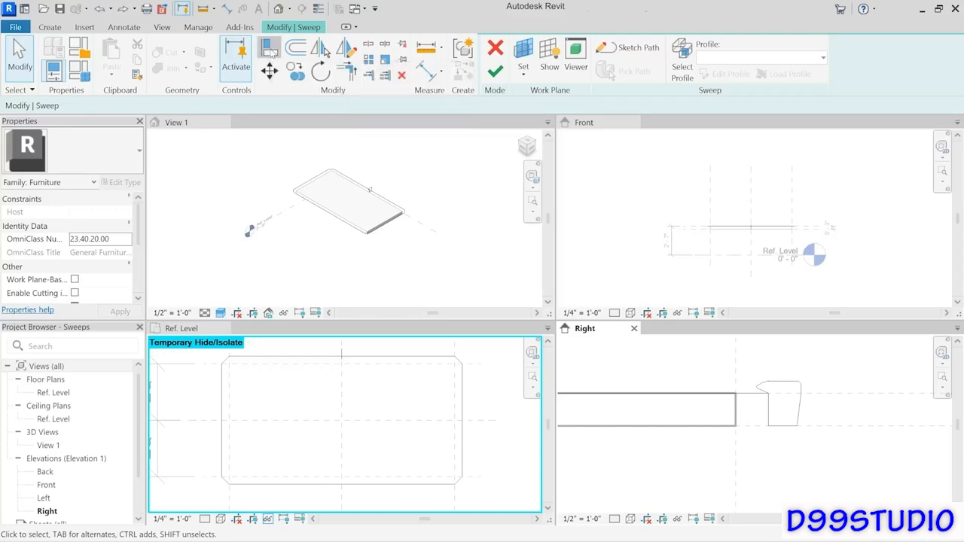
left_click(740, 369)
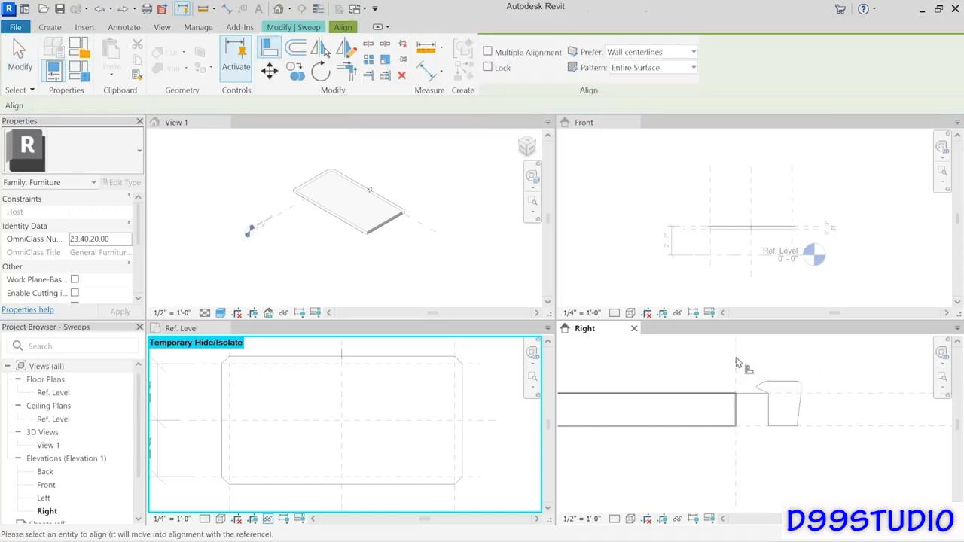
left_click(769, 416)
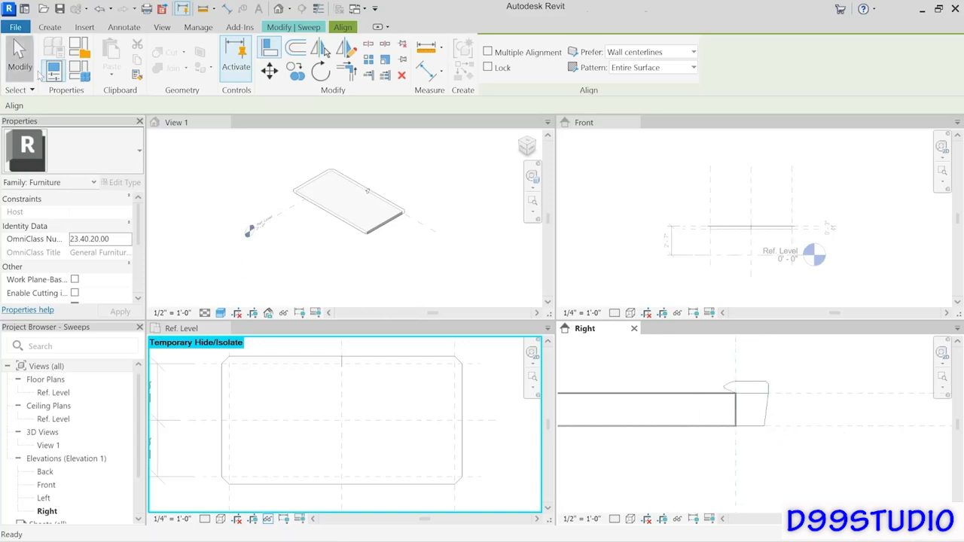
left_click(19, 57)
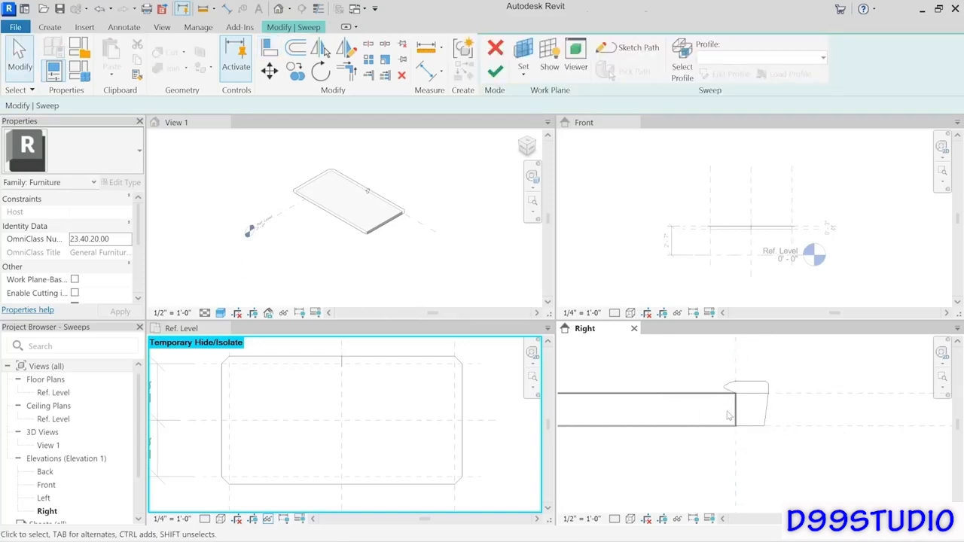
- Finish the rail sweep and inspect the solid up close in the 3D view
left_click(495, 74)
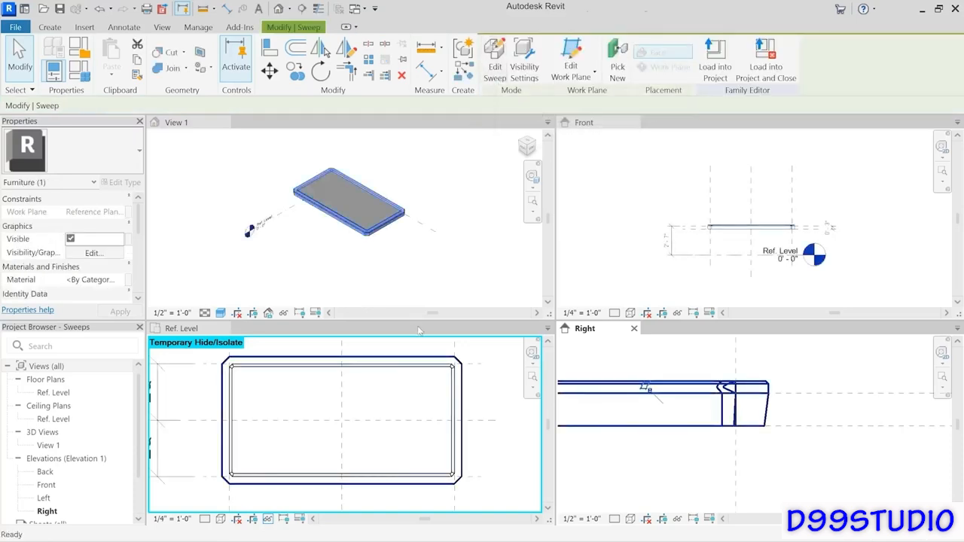
left_click(364, 200)
scroll(358, 195, "up", 2)
scroll(359, 190, "up", 3)
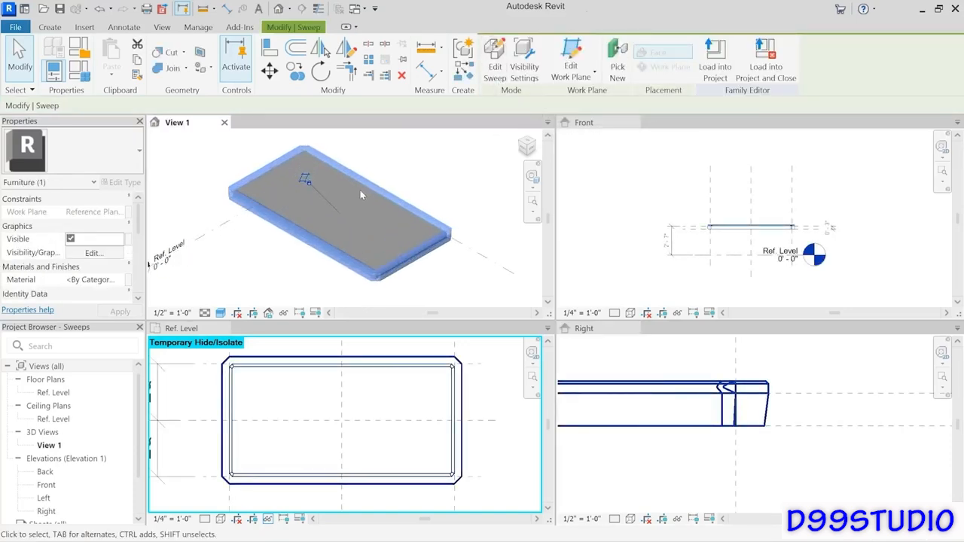
left_click(467, 285)
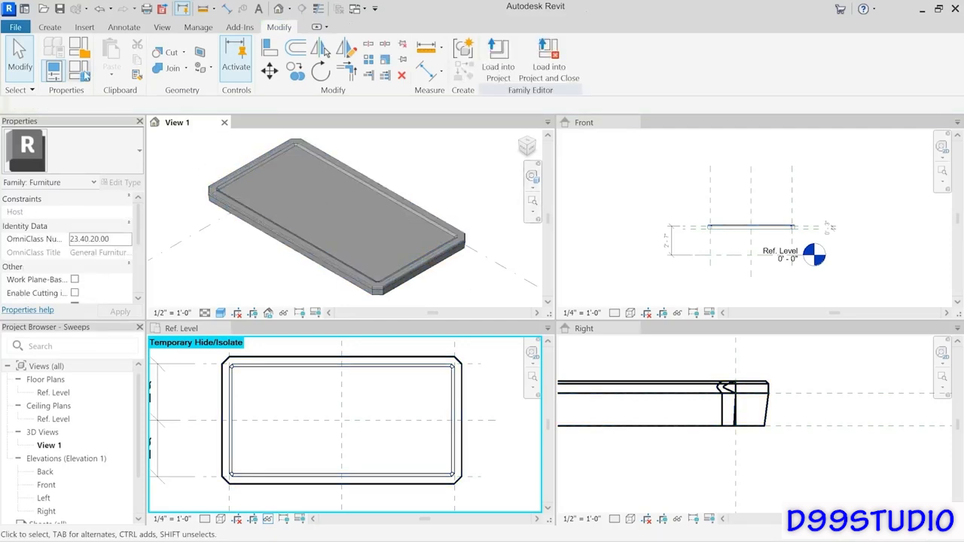
- Flex the rail sweep by applying the Small family type, then restore the Large type
left_click(81, 72)
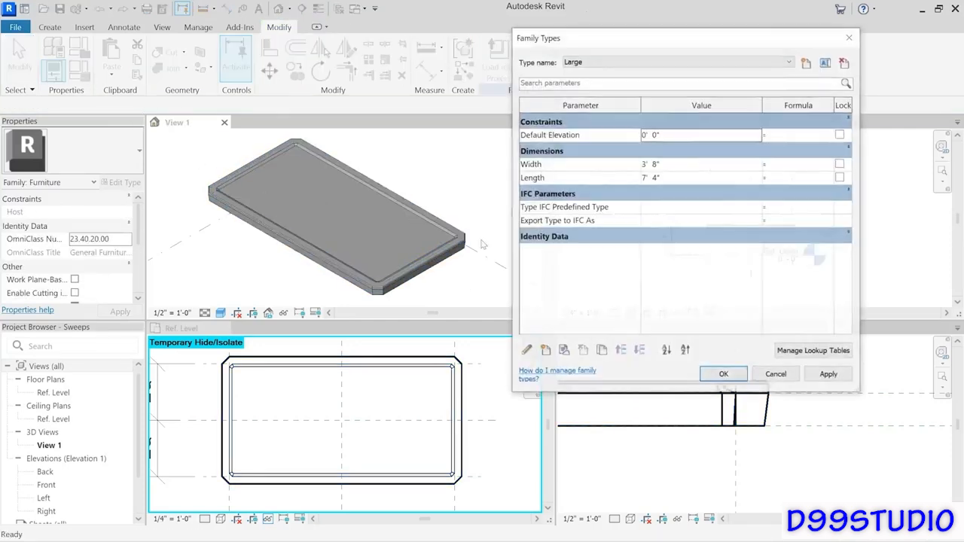
left_click(616, 62)
left_click(577, 80)
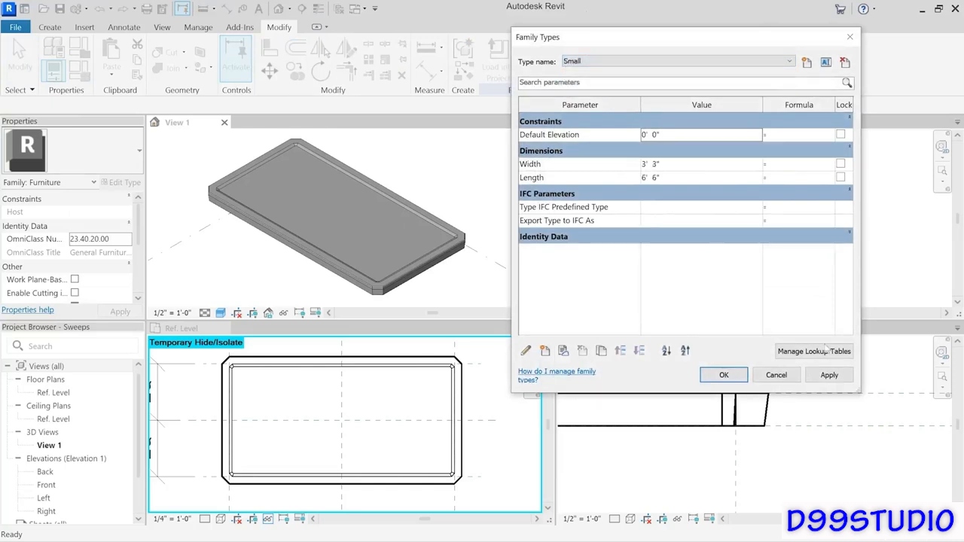
left_click(831, 377)
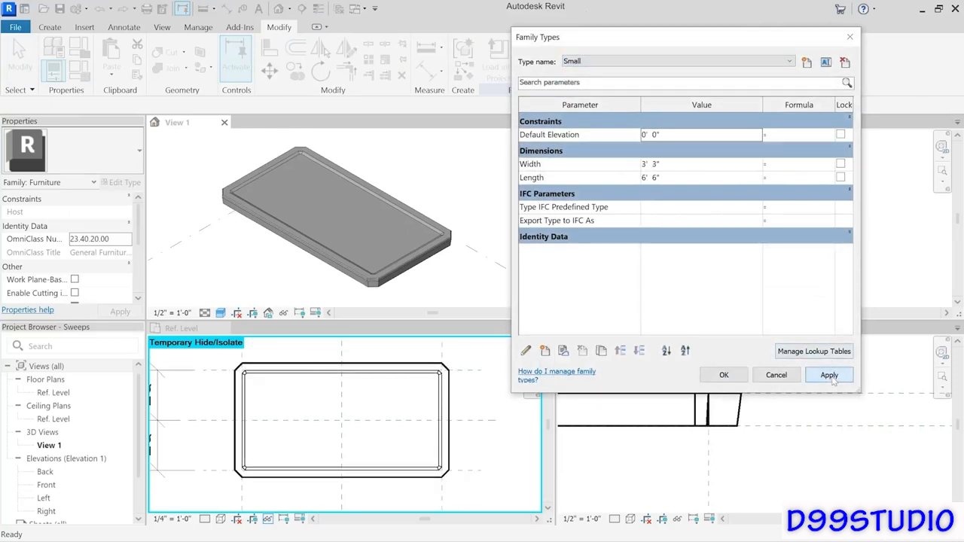
left_click(588, 63)
left_click(587, 72)
left_click(829, 375)
left_click(735, 375)
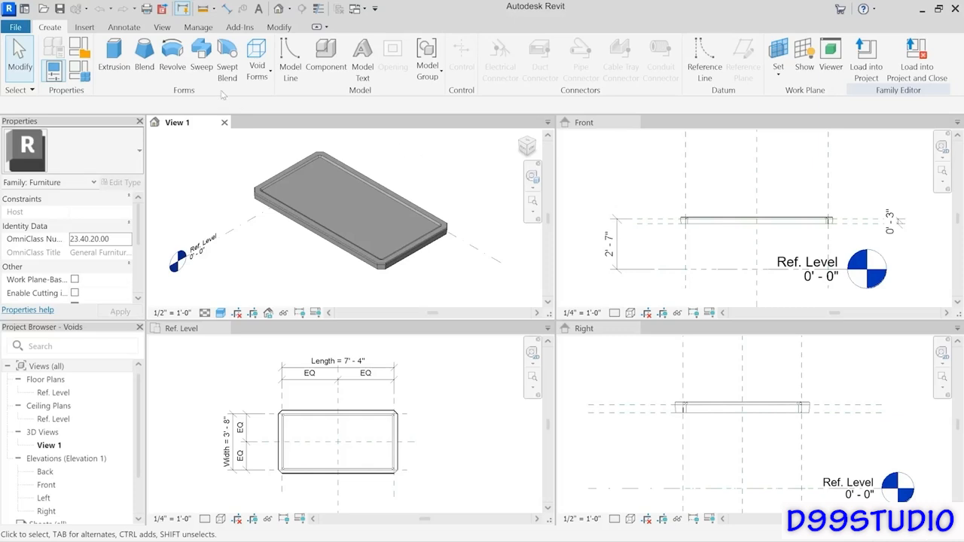
- Temporarily hide the rail sweep and the tabletop extrusion in the Ref. Level plan view
left_click(255, 75)
scroll(301, 459, "up", 2)
scroll(302, 457, "up", 1)
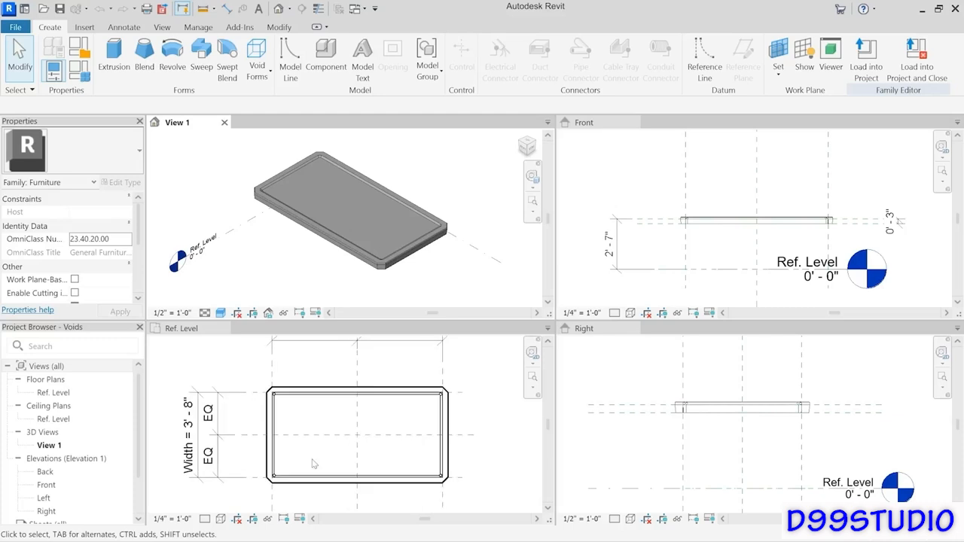
left_click(312, 458)
middle_click_drag(315, 457, 303, 449)
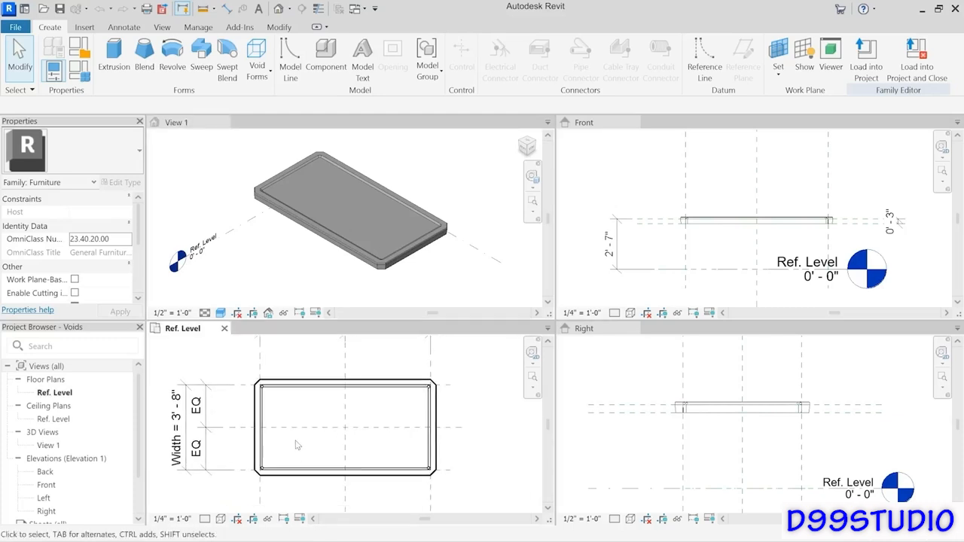
scroll(301, 449, "up", 1)
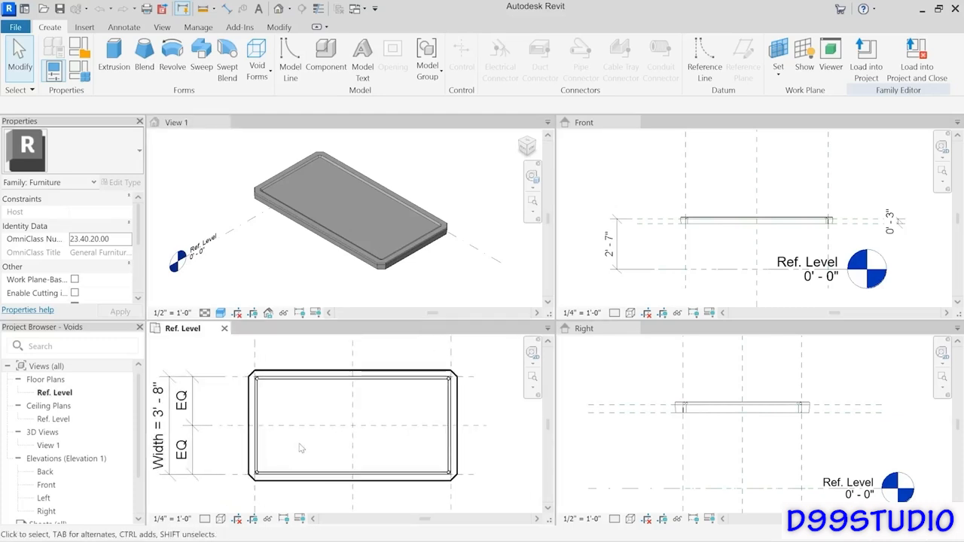
left_click(282, 386)
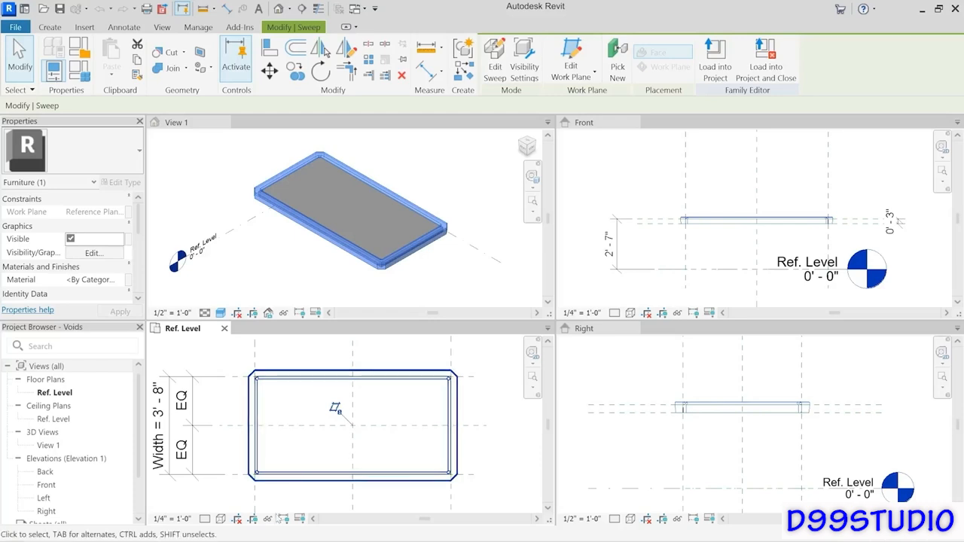
left_click(268, 518)
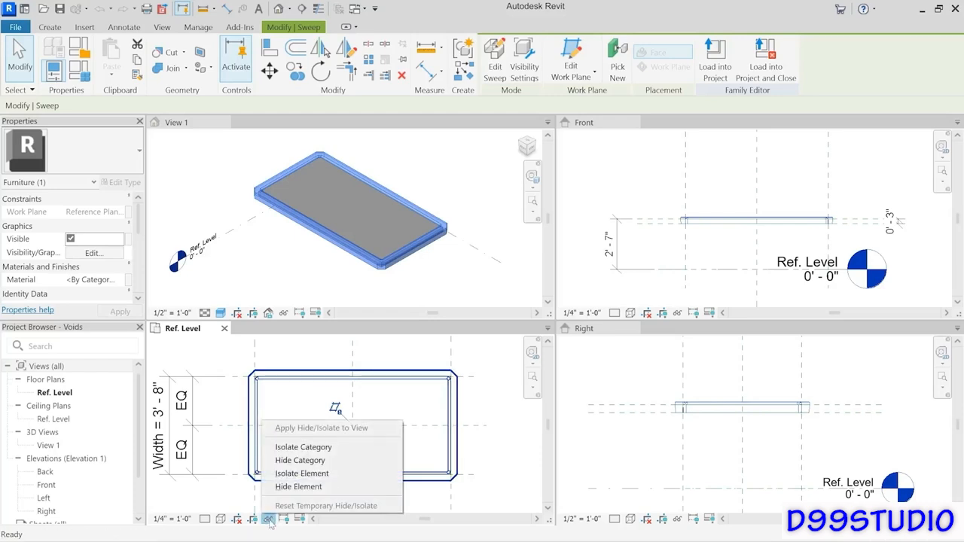
left_click(300, 487)
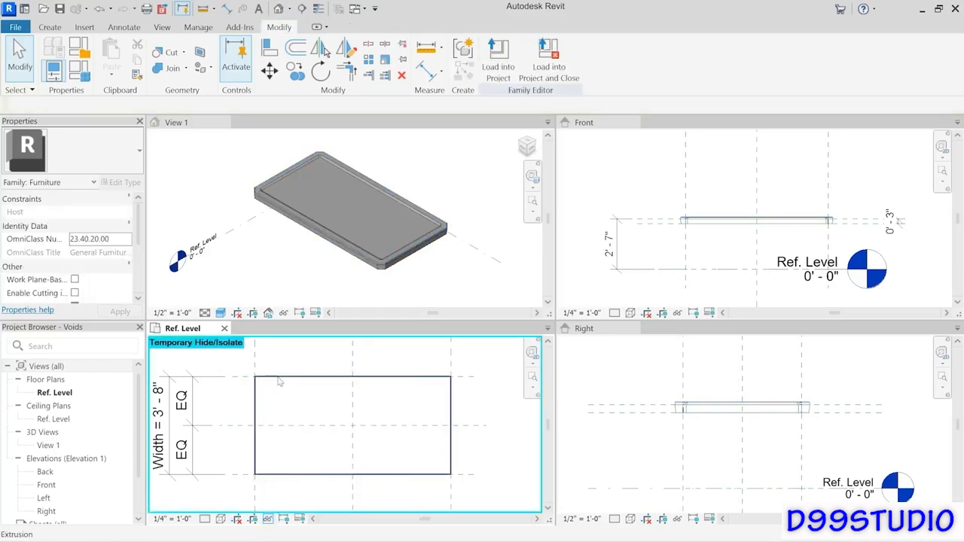
left_click(280, 378)
left_click(268, 520)
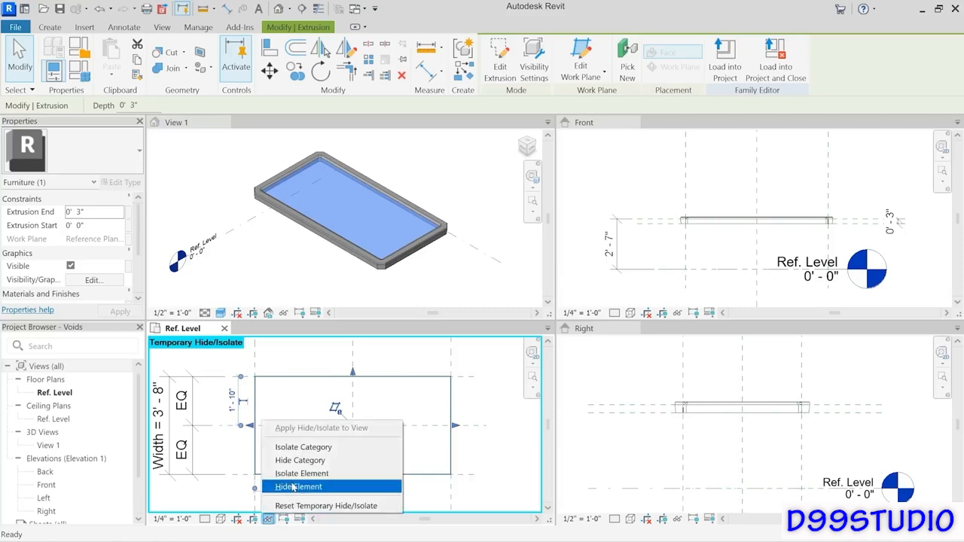
left_click(282, 497)
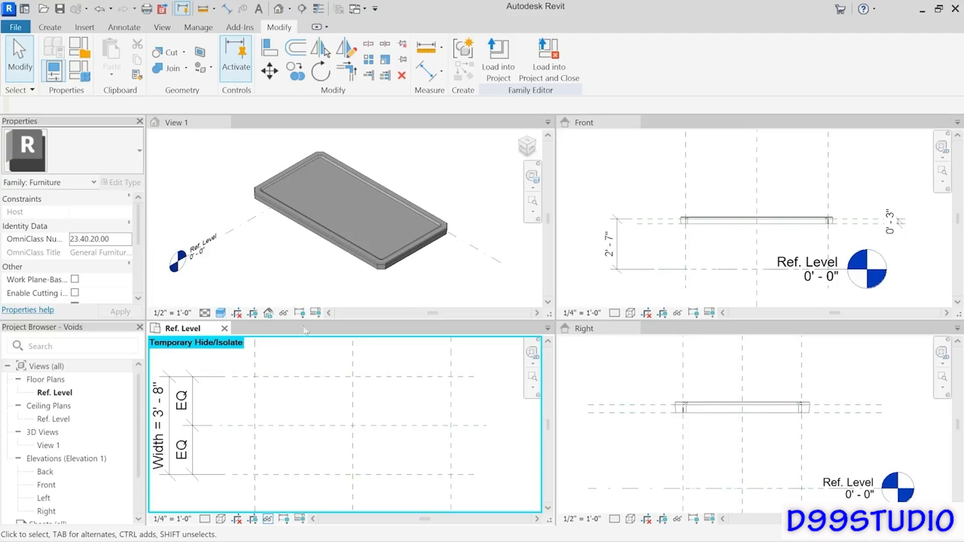
- Start a solid extrusion and sketch a circle of 2" radius centred on the reference plane intersection at the table's back-left corner
left_click(50, 27)
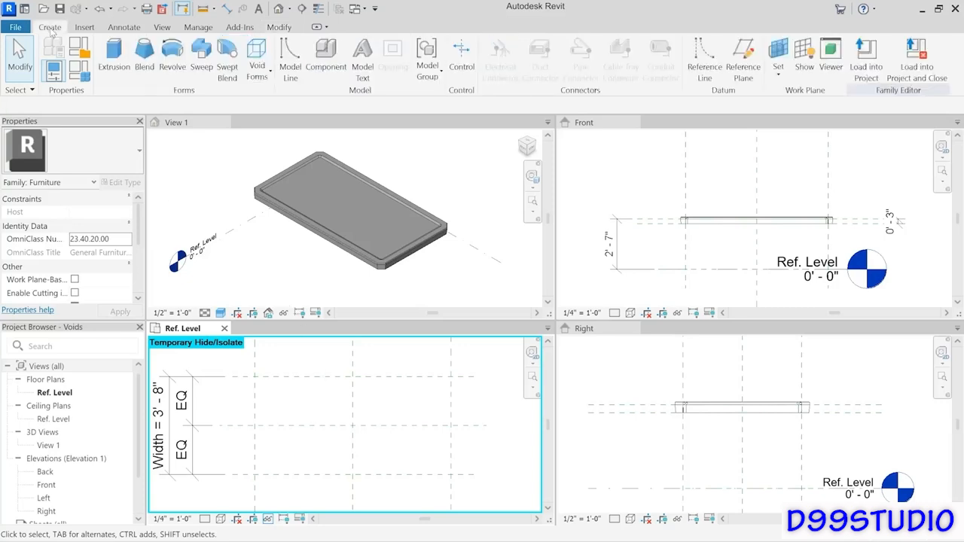
left_click(115, 69)
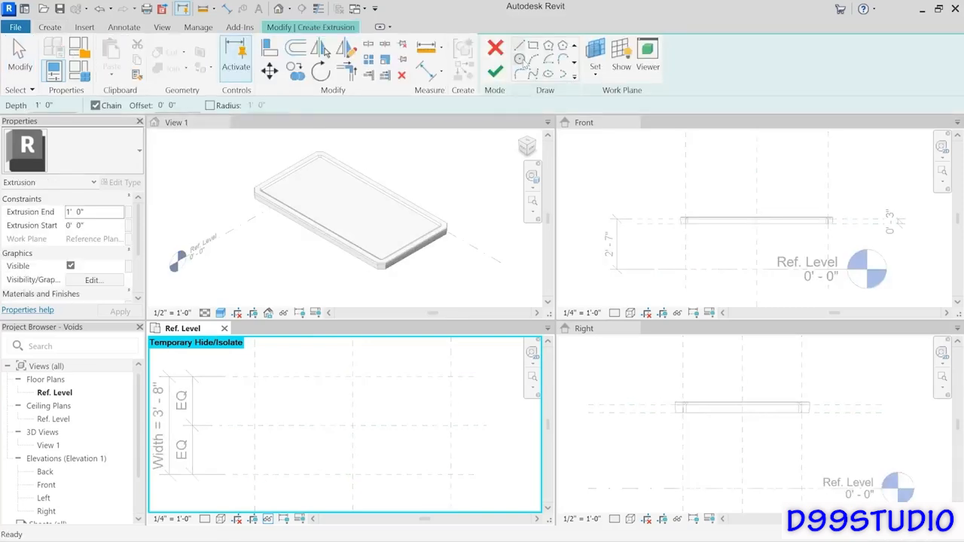
left_click(520, 58)
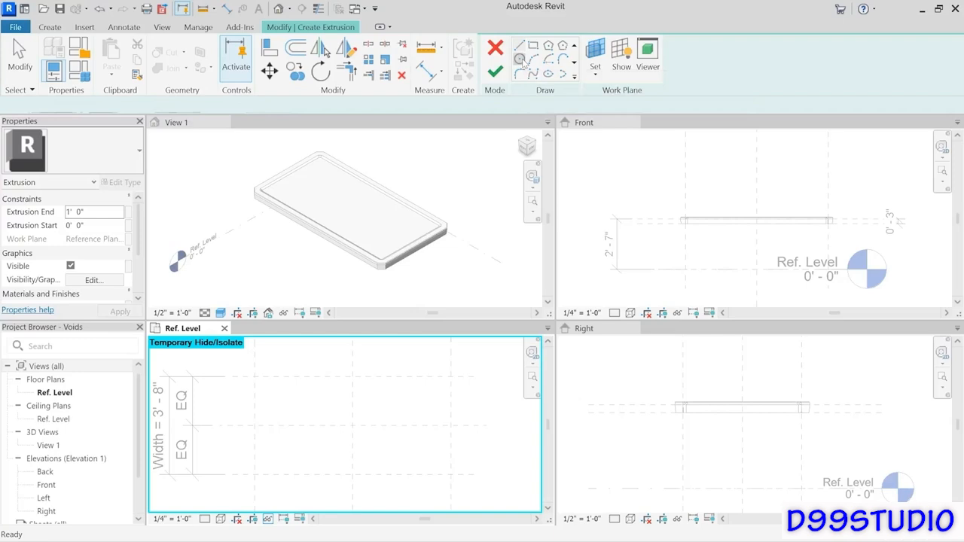
left_click(254, 375)
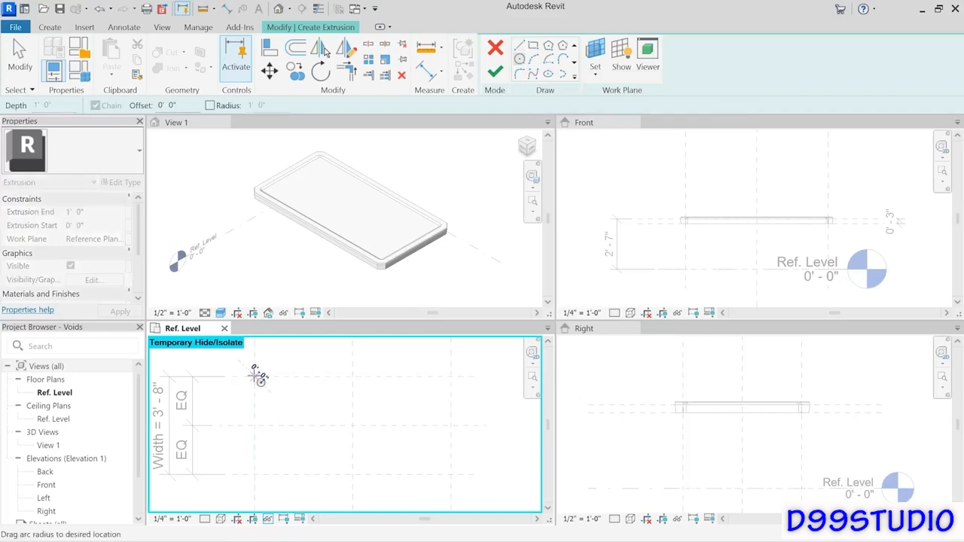
left_click(259, 376)
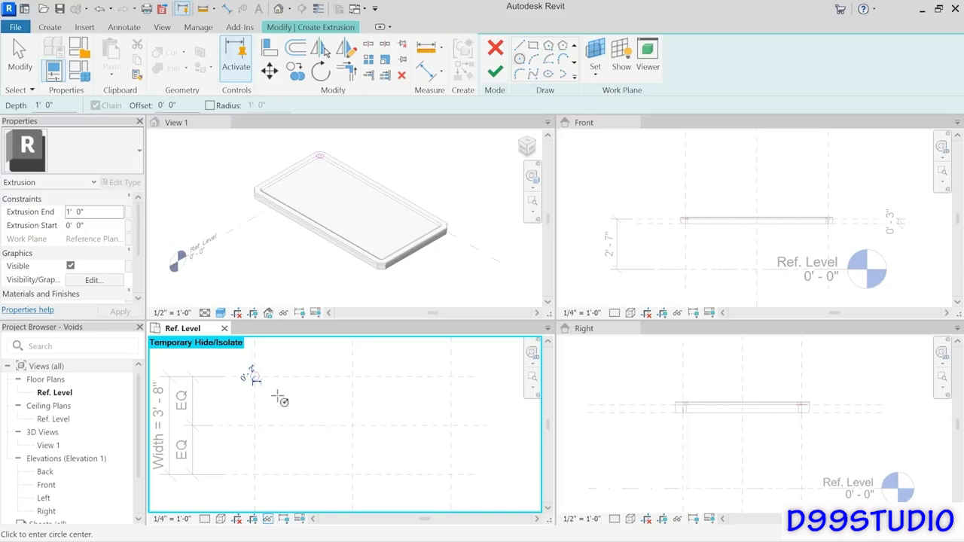
- Sketch a second circle of 2" radius where the Back Edge reference plane crosses the table's lengthwise midpoint plane
scroll(344, 377, "up", 4)
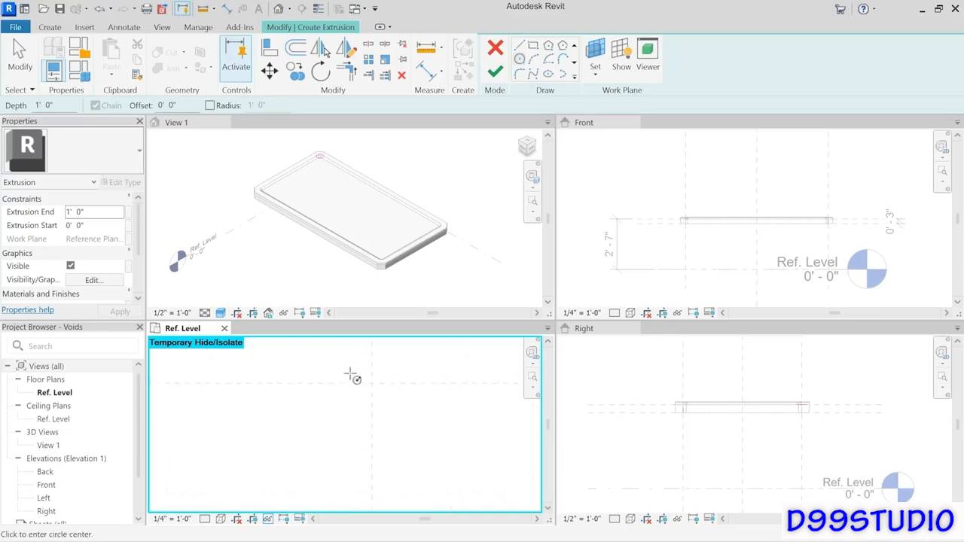
left_click(373, 384)
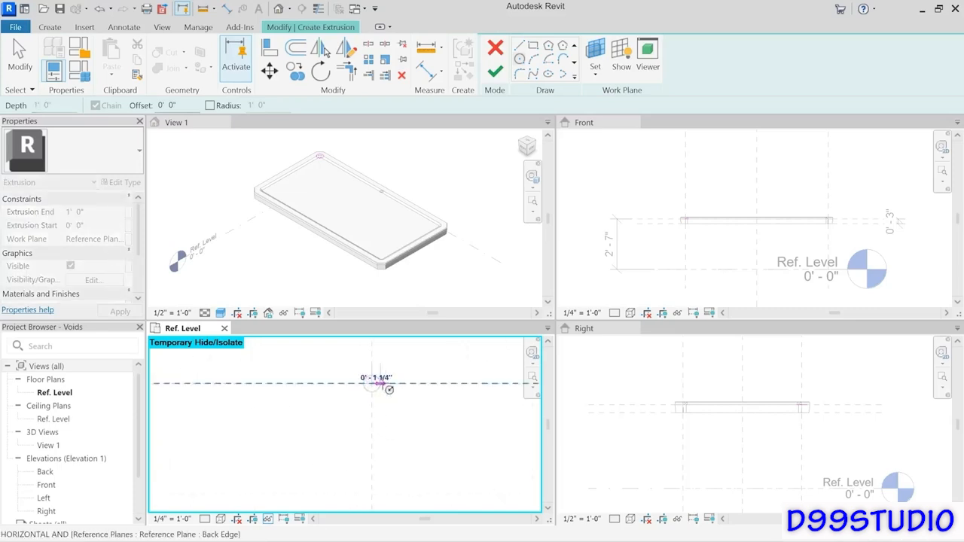
left_click(386, 385)
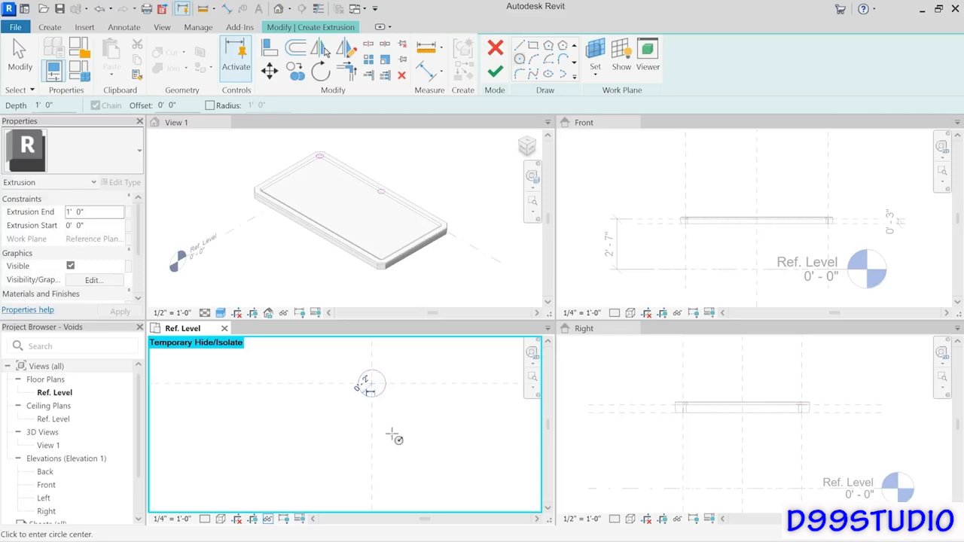
scroll(396, 430, "down", 2)
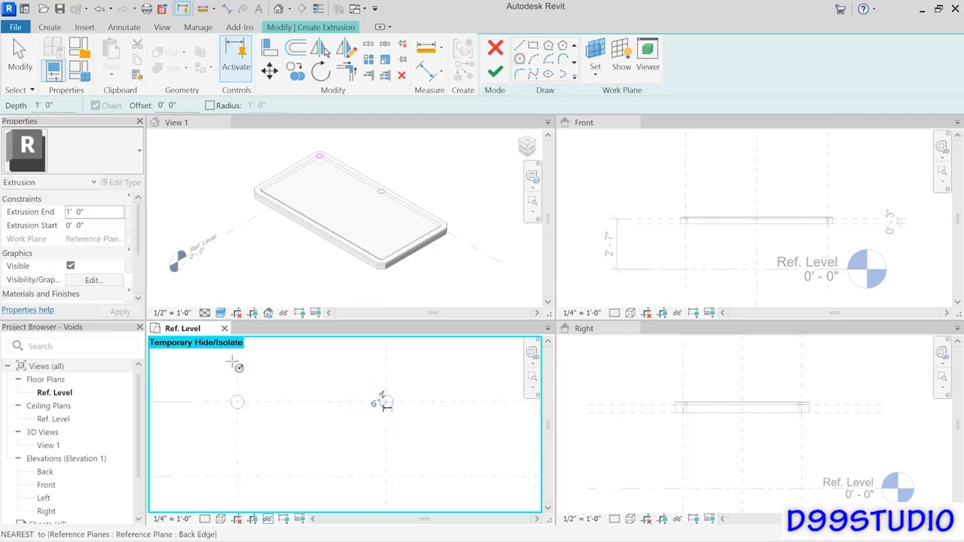
left_click(19, 56)
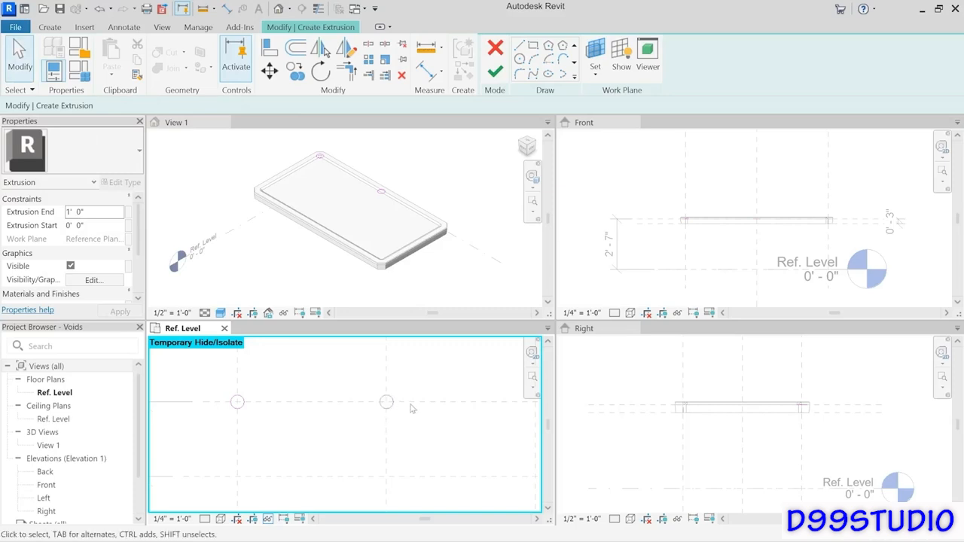
- Move the corner pocket circle 1.25" horizontally toward the middle of the table
left_click(243, 407)
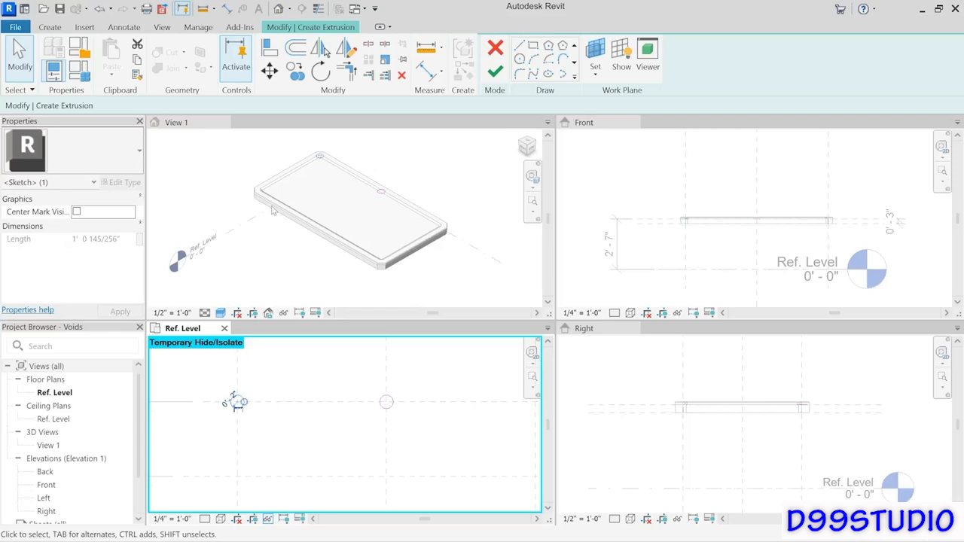
left_click(269, 70)
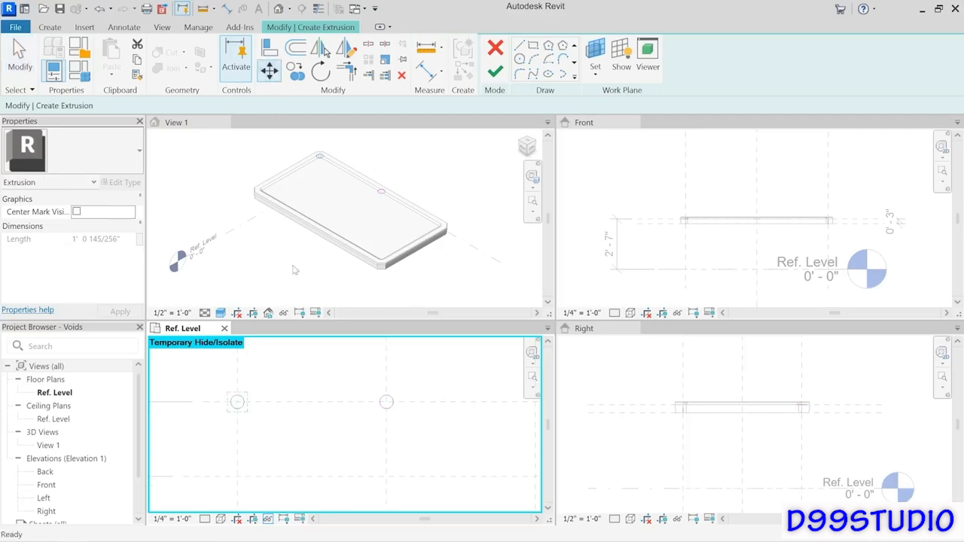
left_click(252, 426)
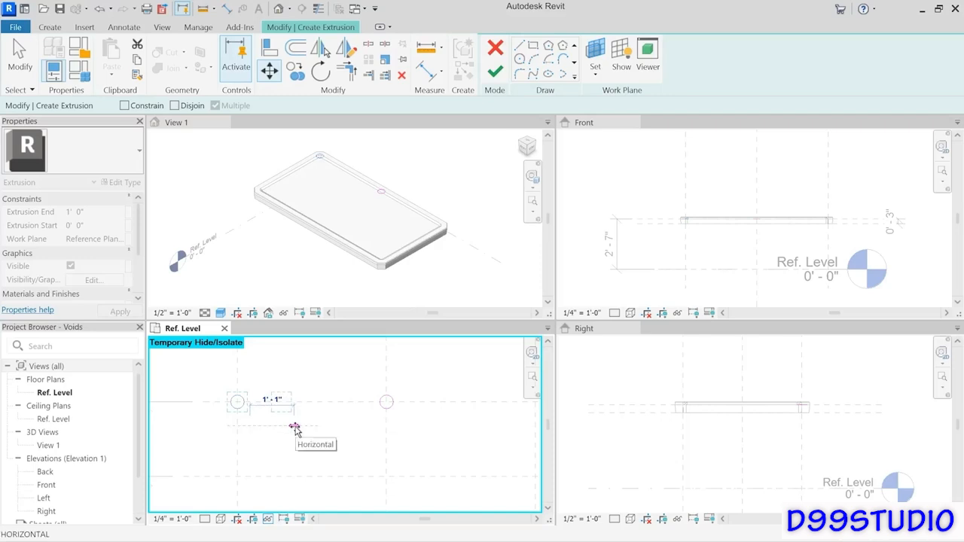
type("1.25\"")
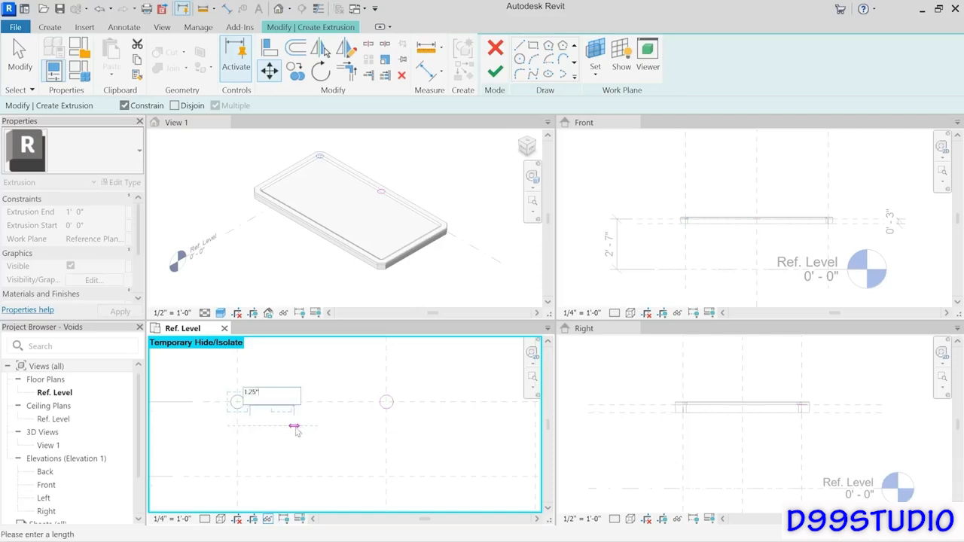
key("Return")
key("Escape")
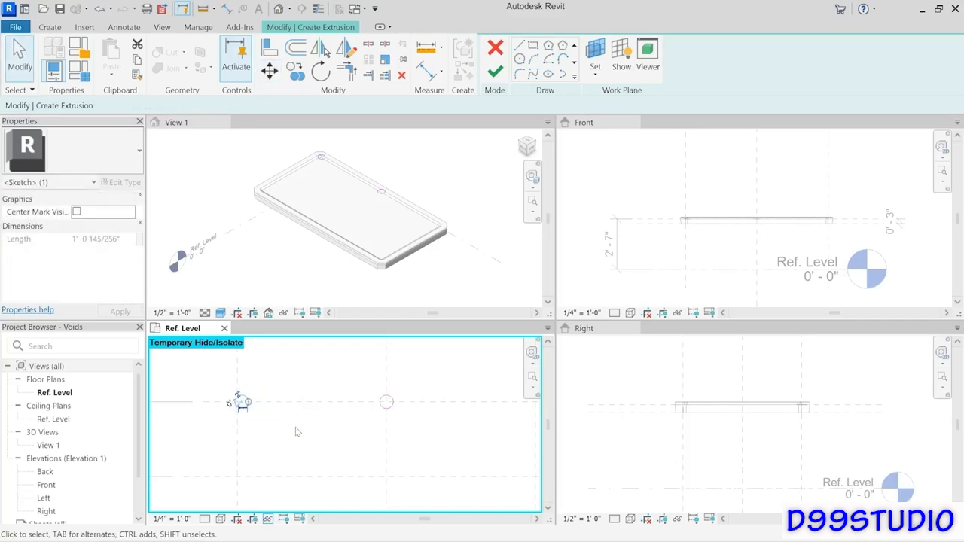
- Move both pocket circles together 1.25" perpendicular to the Back Edge, toward the inside of the table
left_click(391, 410, "ctrl")
left_click(269, 72)
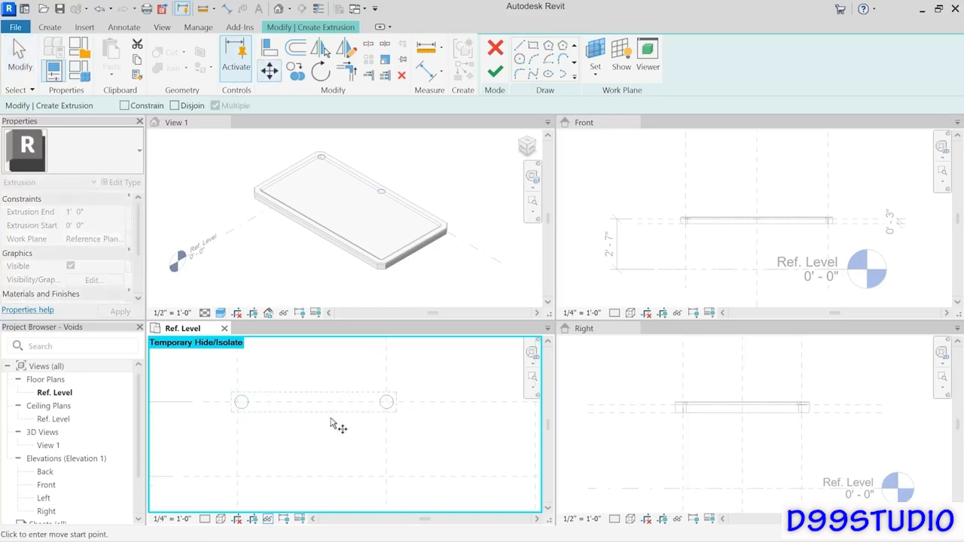
left_click(330, 418)
type("1.25\"")
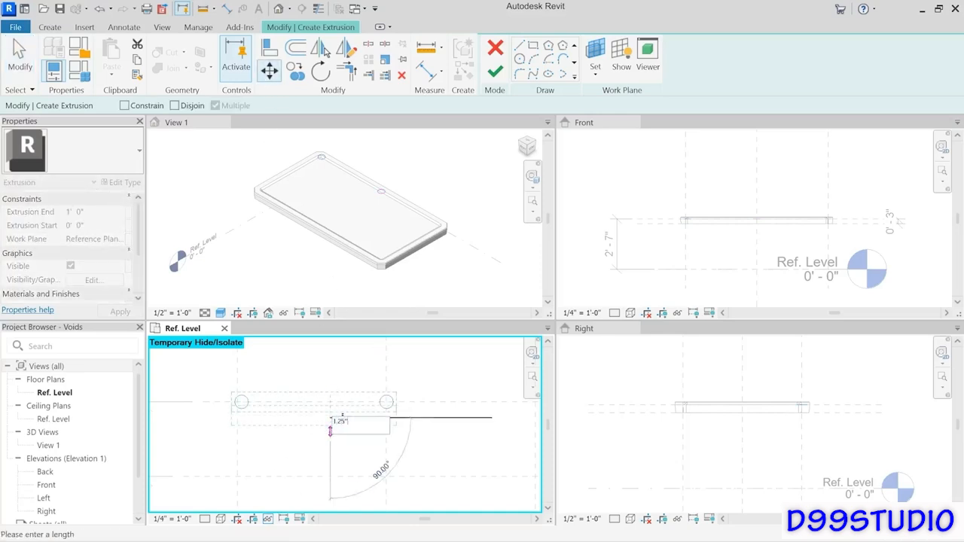
key("Return")
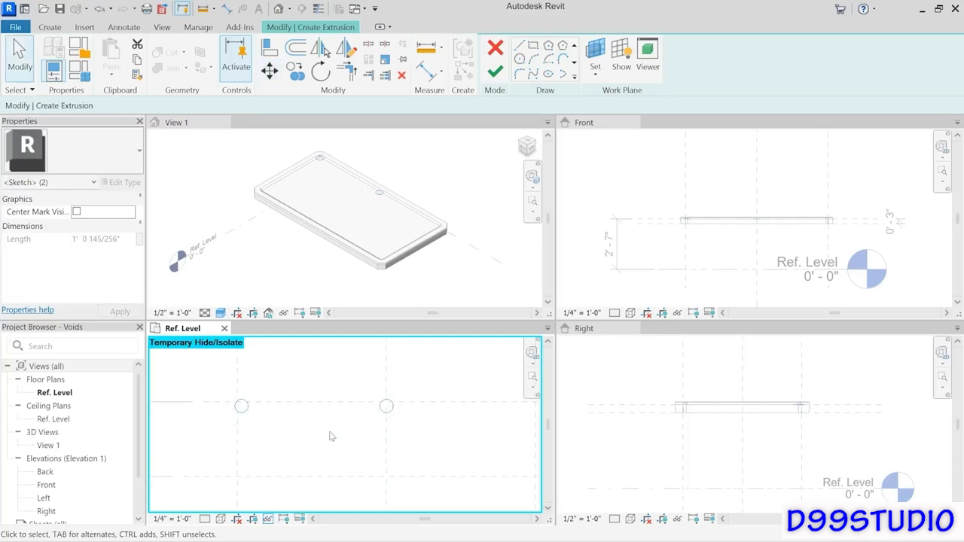
- Mirror the back-left corner circle about the vertical centre reference plane to the opposite back corner
scroll(404, 437, "down", 2)
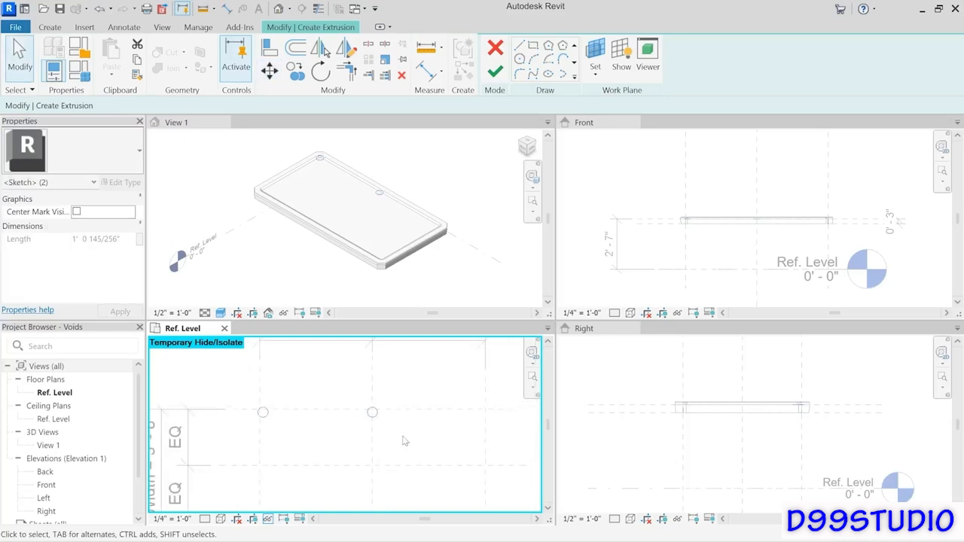
middle_click_drag(405, 437, 359, 397)
left_click(243, 368)
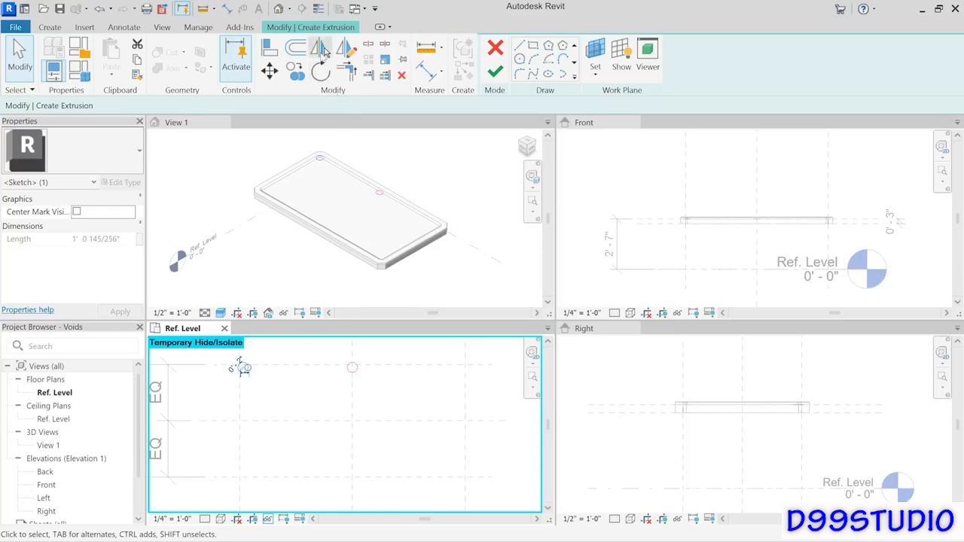
left_click(320, 47)
left_click(353, 396)
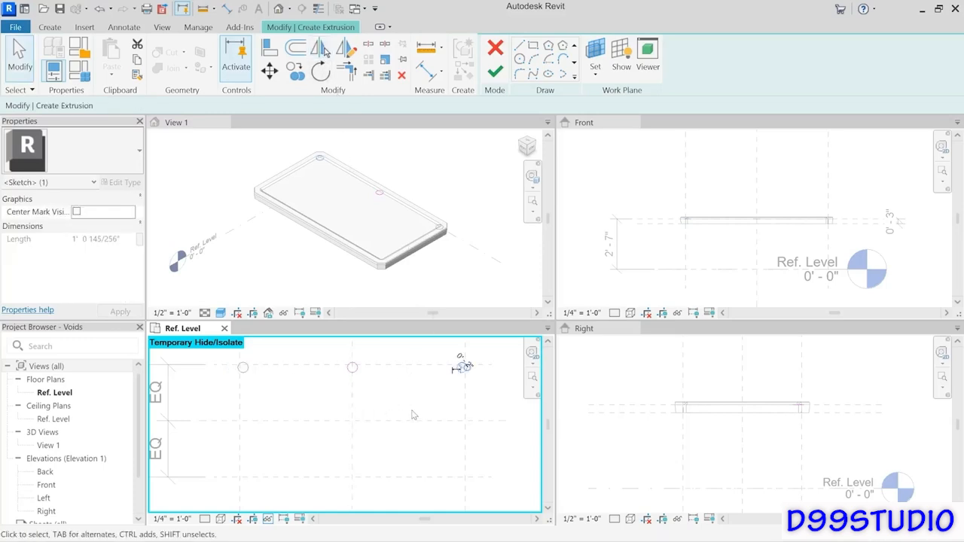
- Mirror the three back-edge pocket circles about the horizontal centre reference plane to the front edge
left_click_drag(218, 360, 518, 404)
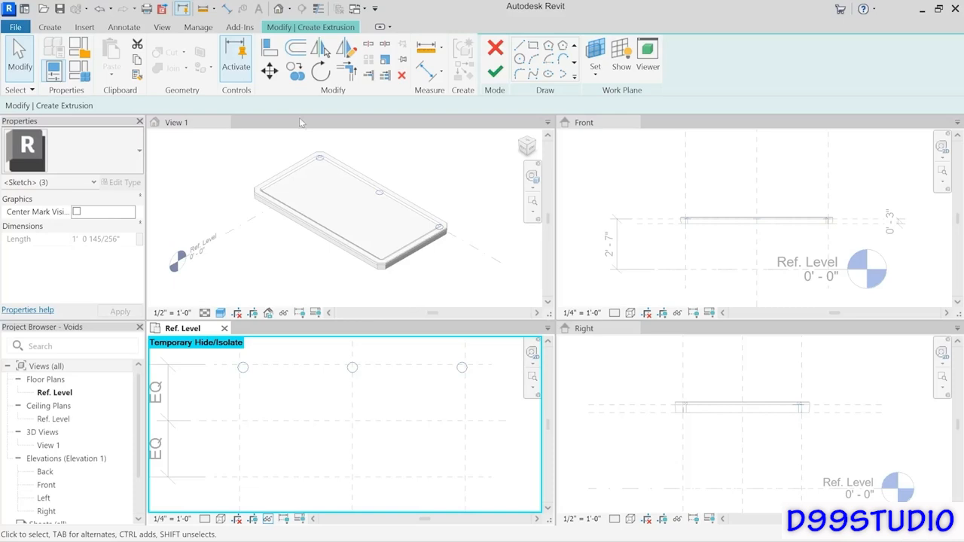
left_click(320, 47)
left_click(378, 424)
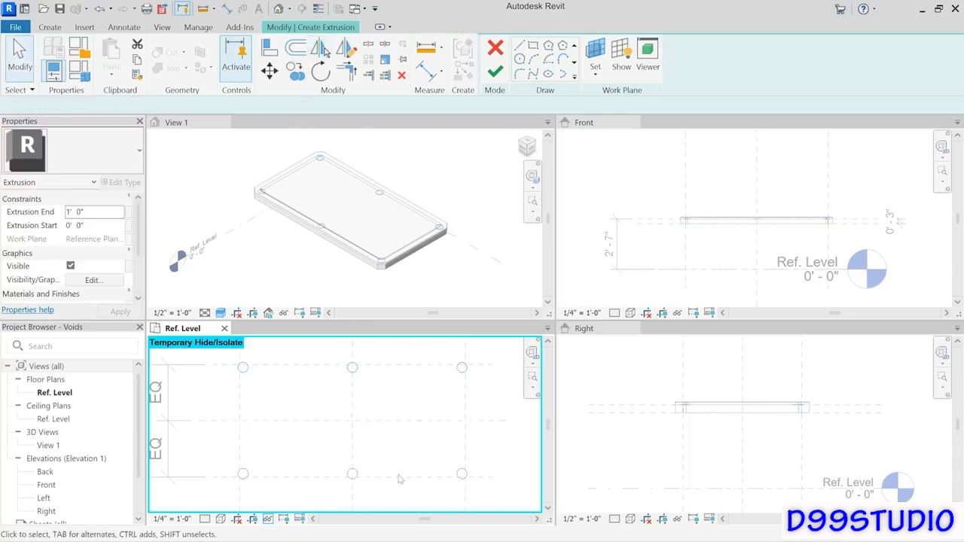
- Set the pocket circles' work plane to Reference Plane : Underside and finish the extrusion
left_click(403, 454)
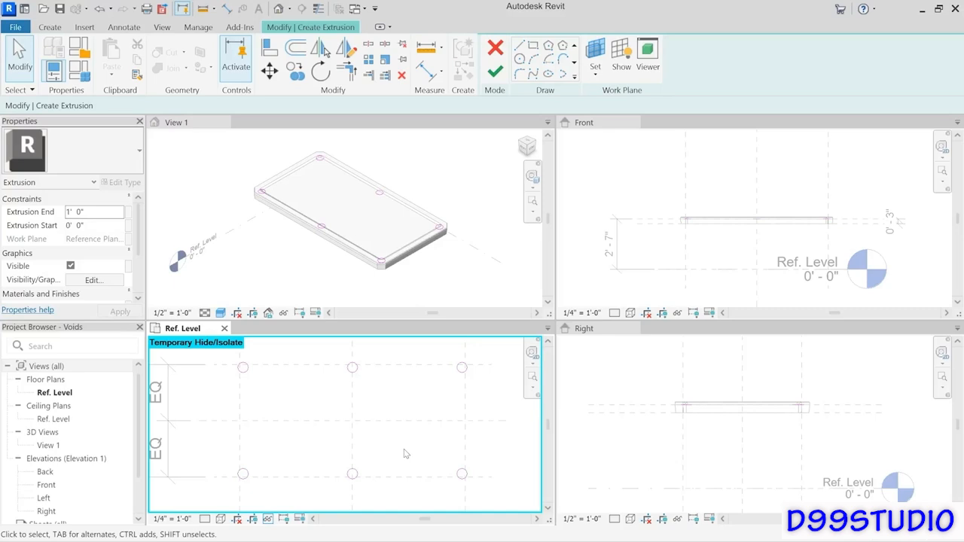
left_click(596, 76)
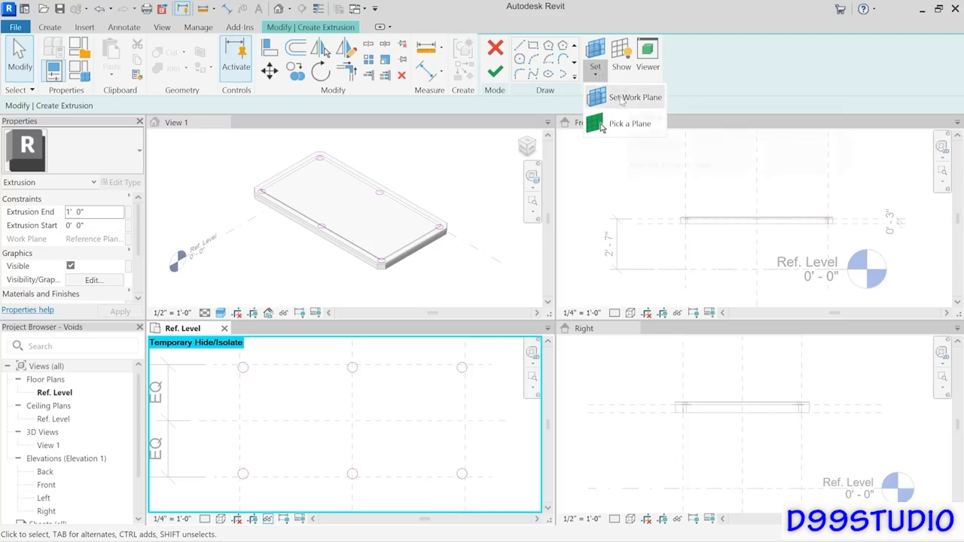
left_click(623, 101)
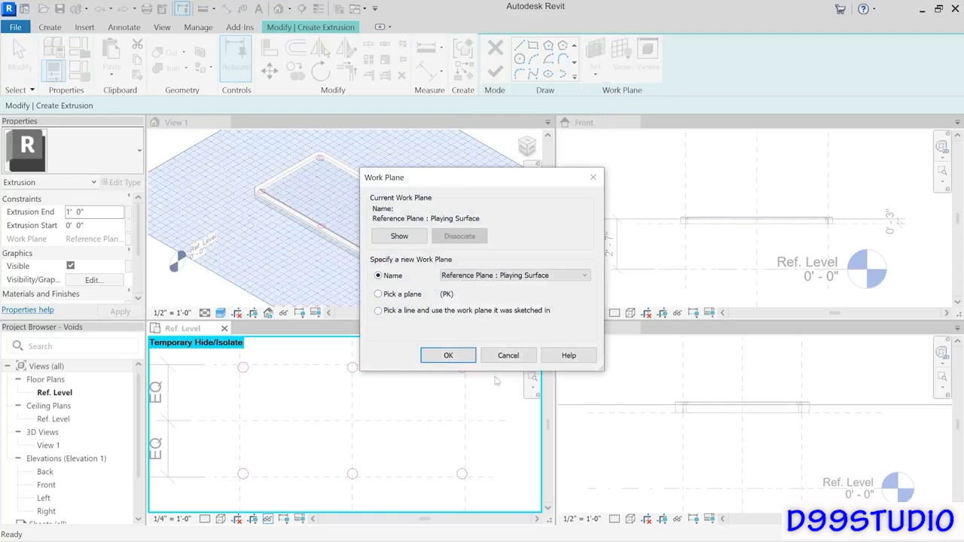
left_click(495, 277)
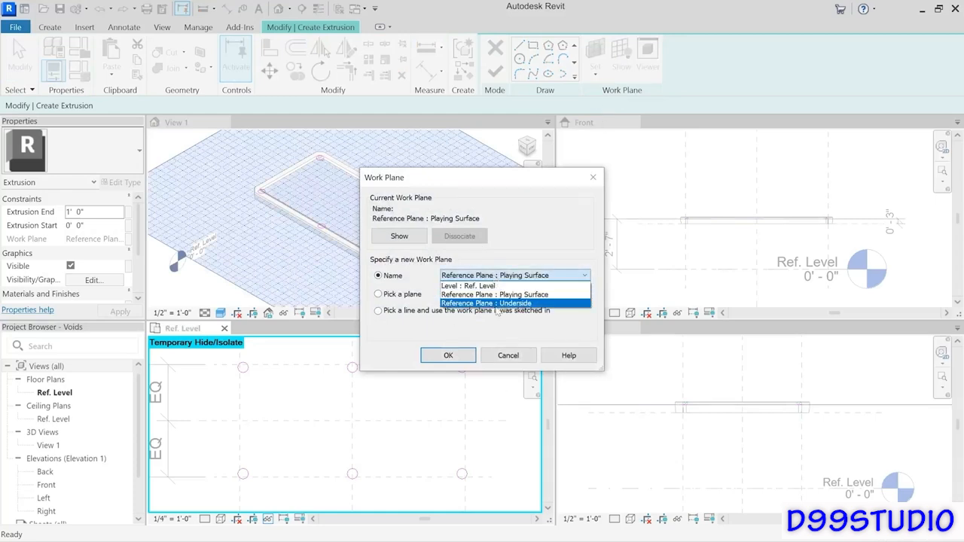
left_click(497, 304)
left_click(456, 356)
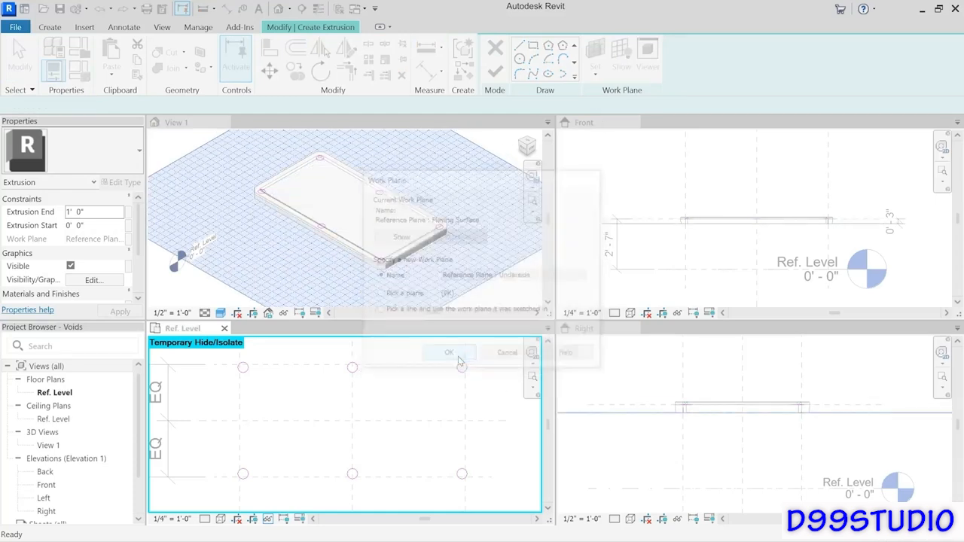
left_click(496, 72)
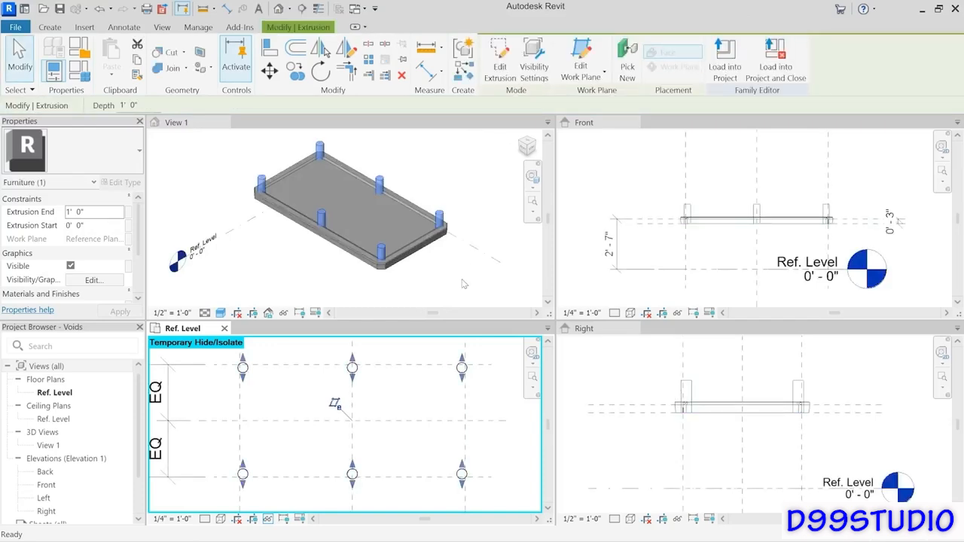
left_click(668, 230)
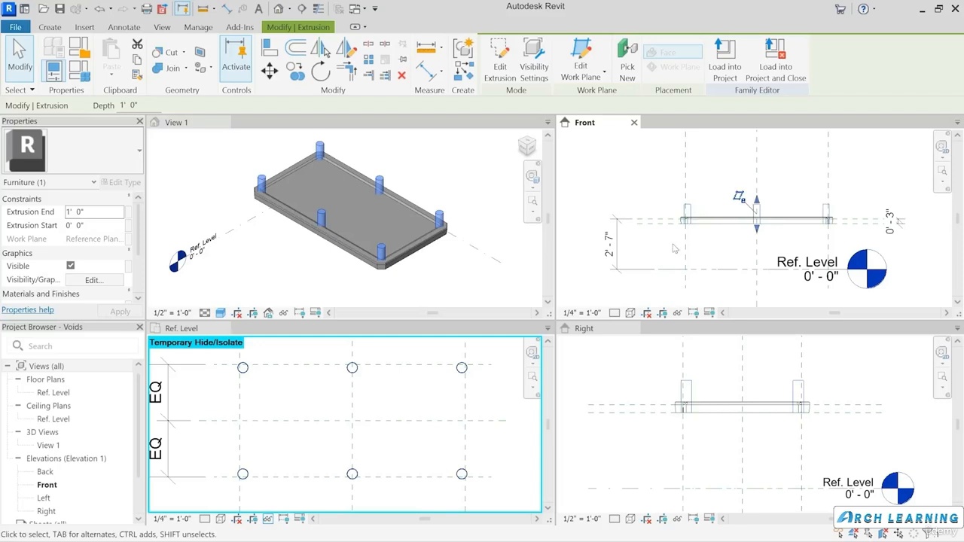
left_click(469, 273)
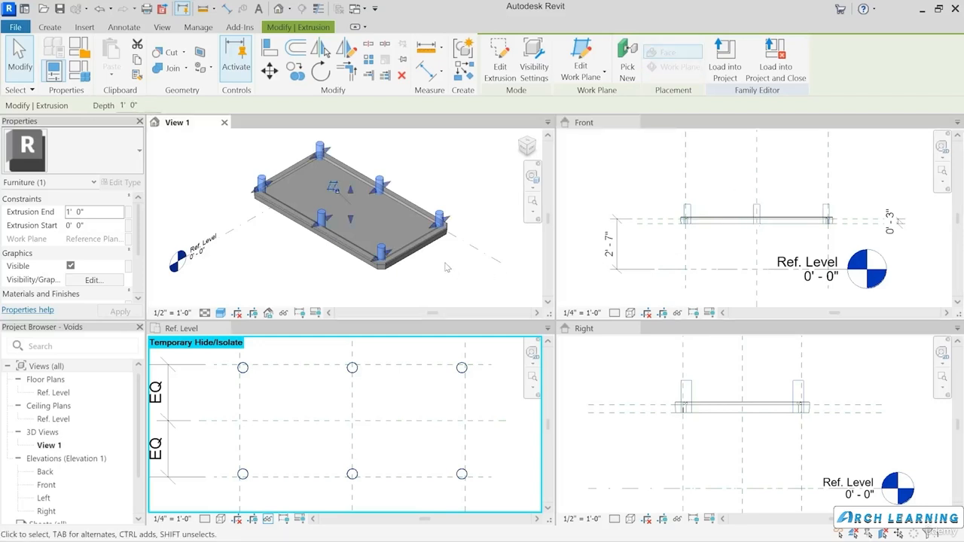
left_click(439, 269)
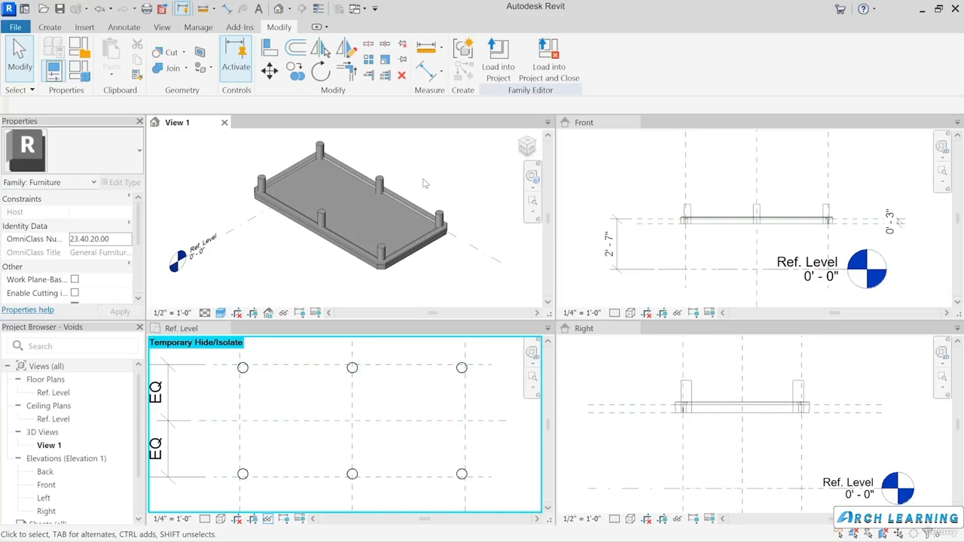
- Convert the six-cylinder pocket extrusion from solid to void
left_click(447, 217)
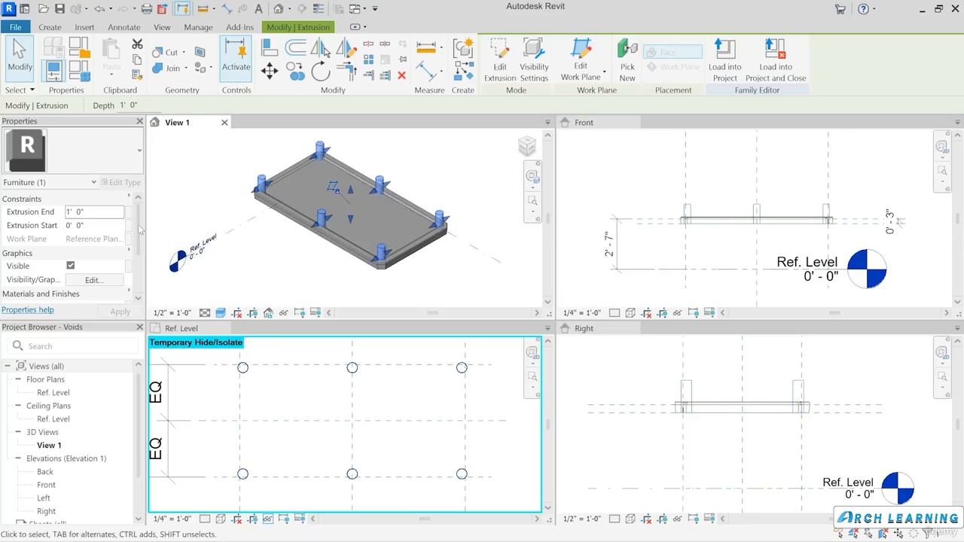
left_click_drag(140, 228, 144, 266)
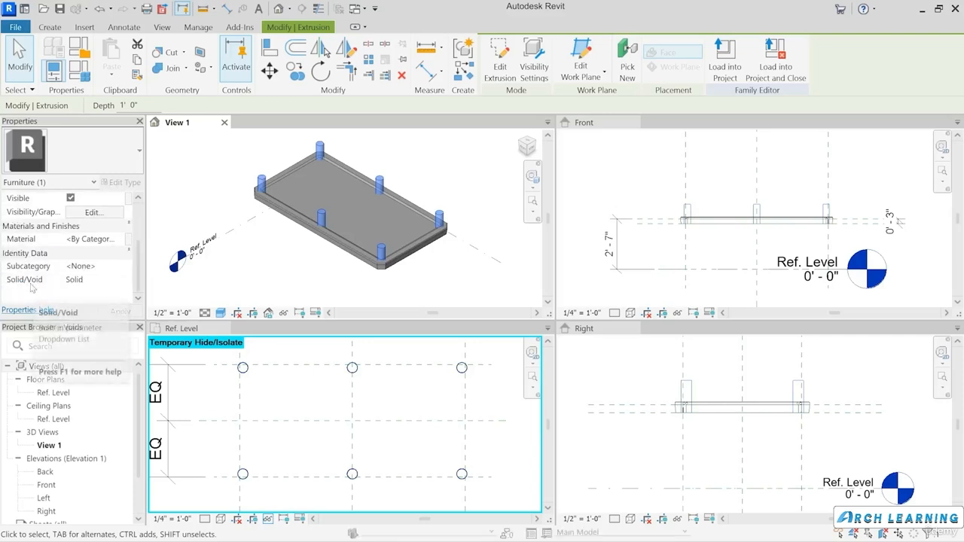
left_click(89, 280)
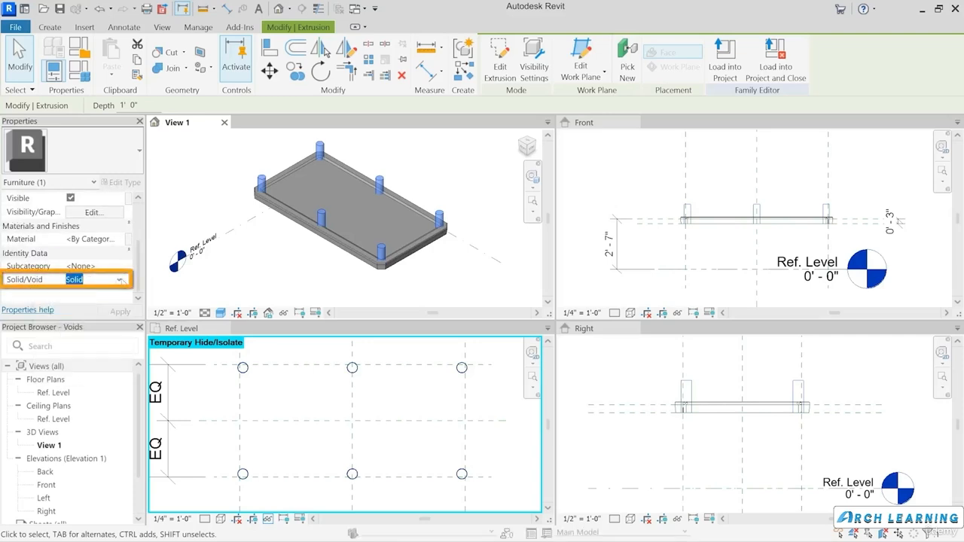
left_click(119, 280)
left_click(74, 305)
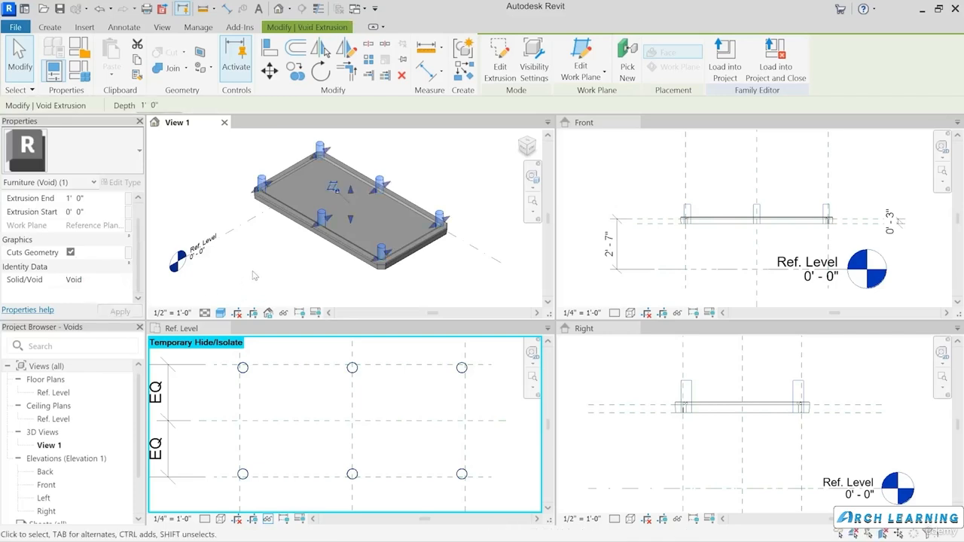
key("Escape")
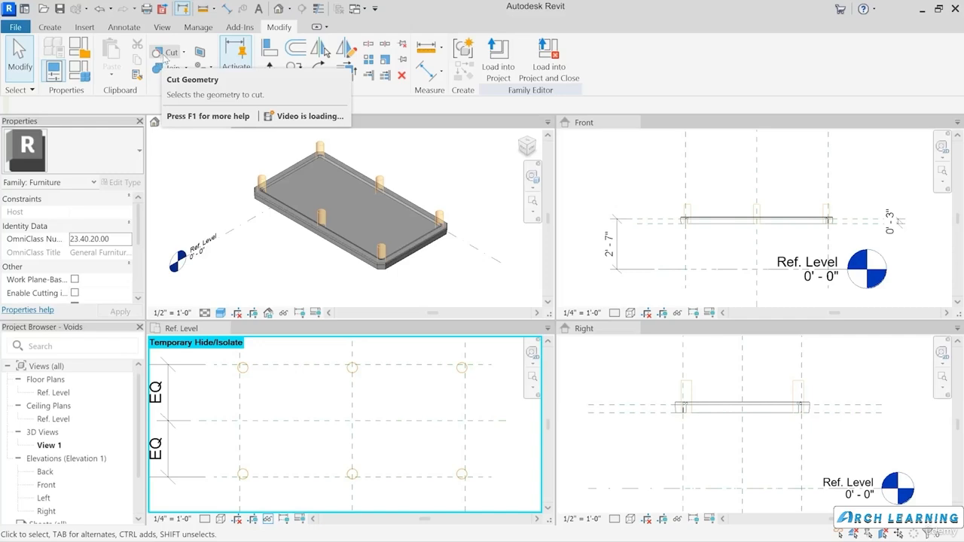
- Cut the rail sweep with the pocket void extrusion
left_click(167, 53)
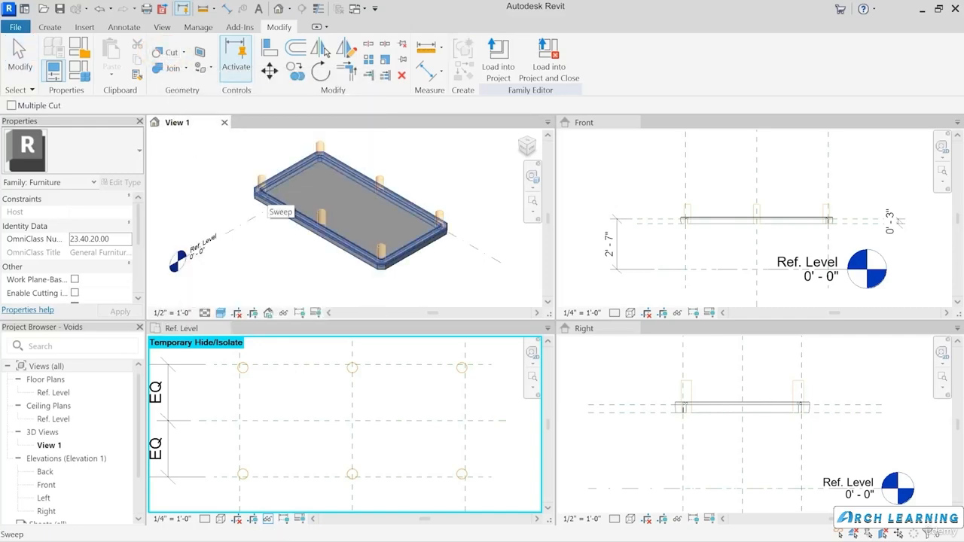
left_click(273, 210)
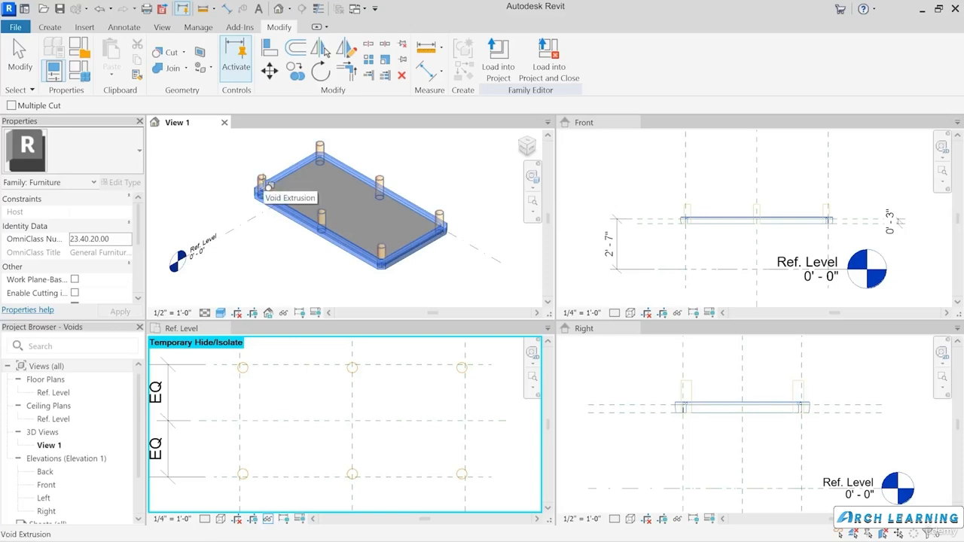
left_click(268, 186)
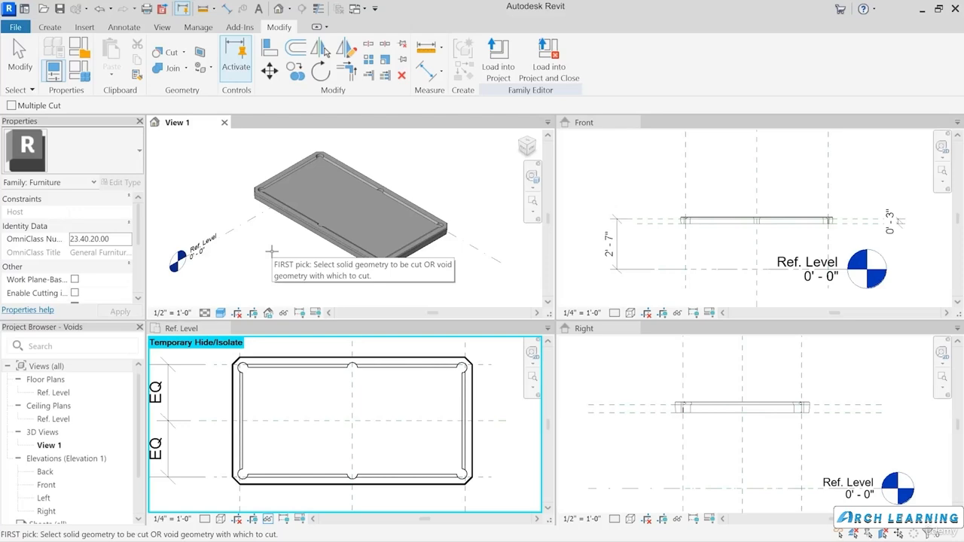
- Cut the playing surface extrusion with the same pocket void so the pockets pass through the table bed
scroll(317, 152, "up", 1)
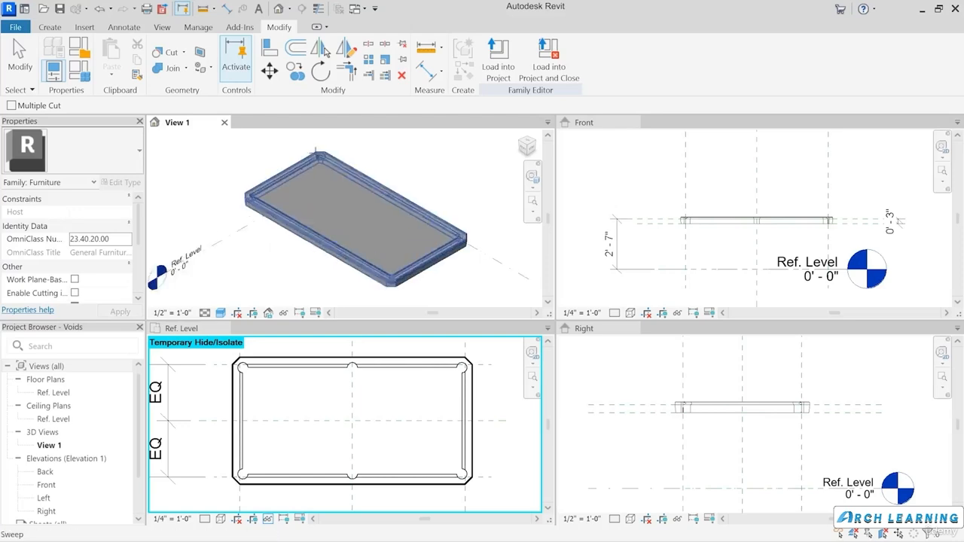
scroll(317, 153, "up", 6)
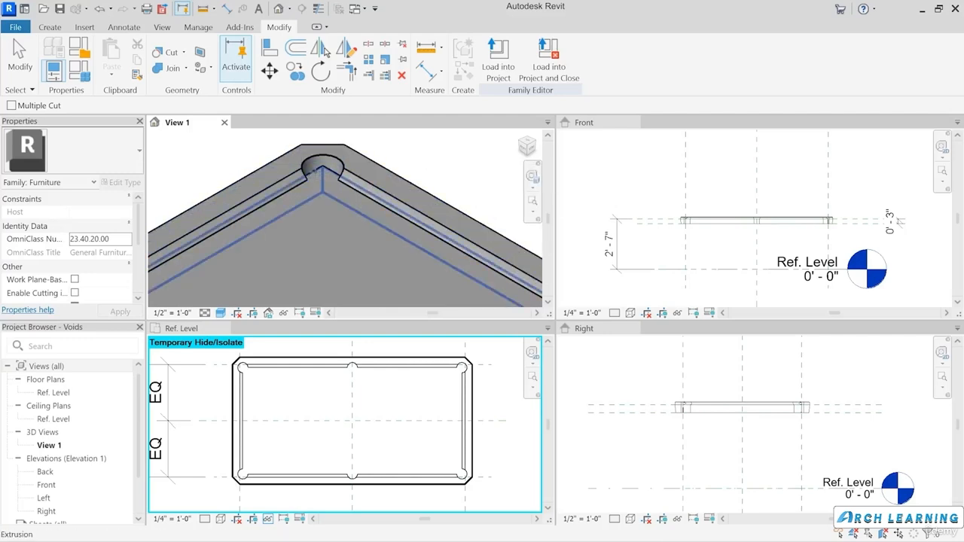
left_click(342, 165)
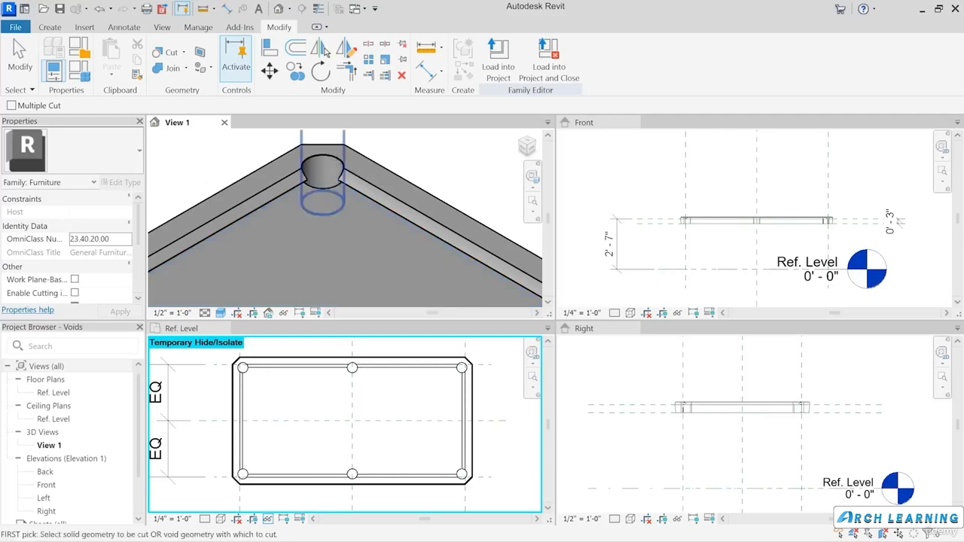
scroll(391, 203, "down", 5)
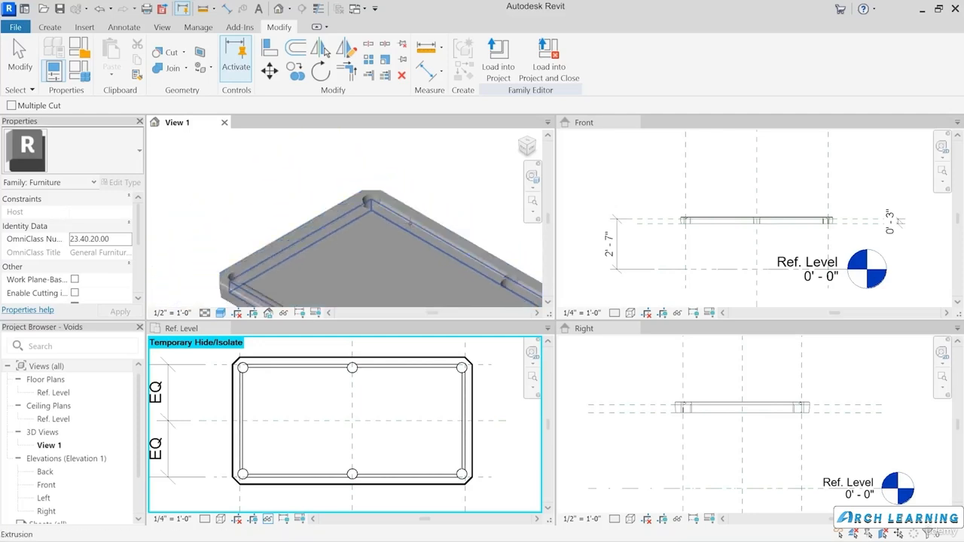
scroll(375, 186, "down", 2)
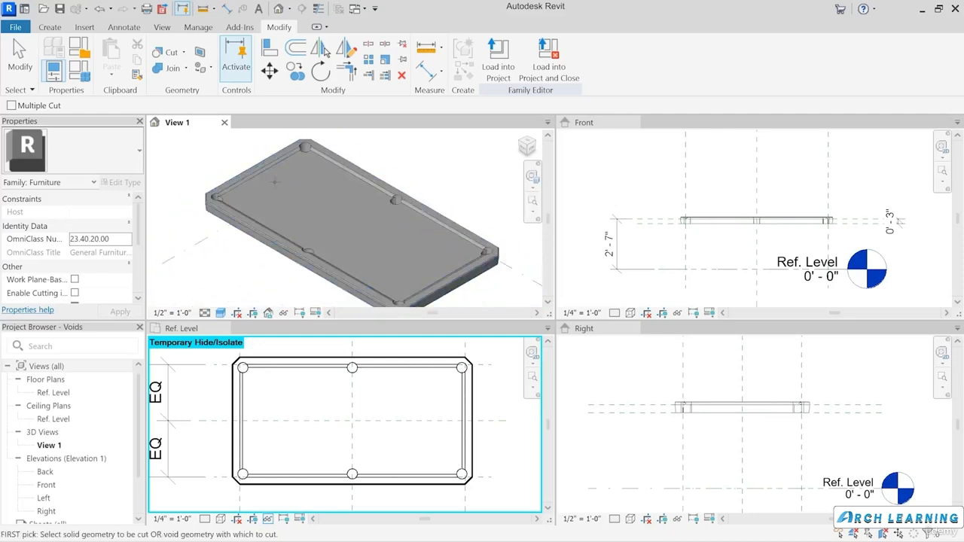
left_click(20, 67)
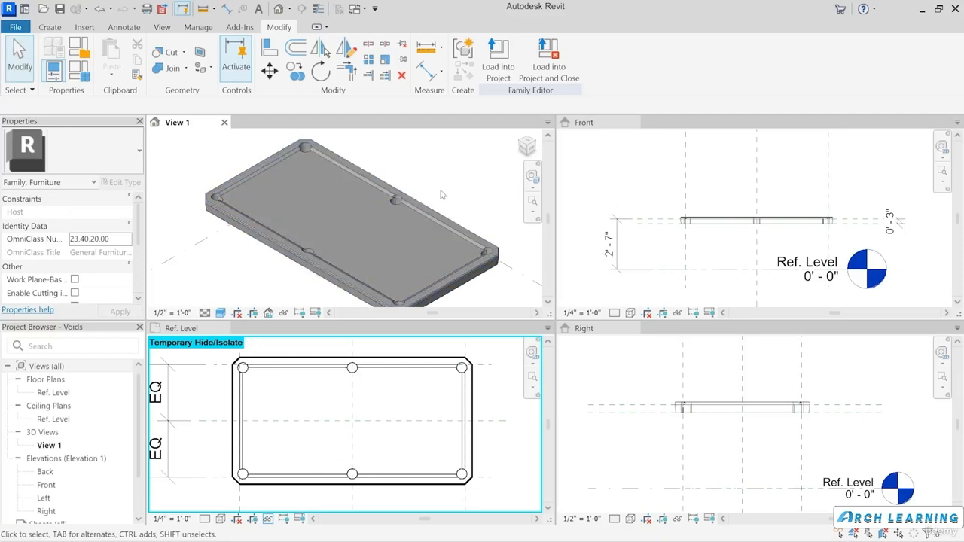
middle_click_drag(457, 183, 430, 174, "shift")
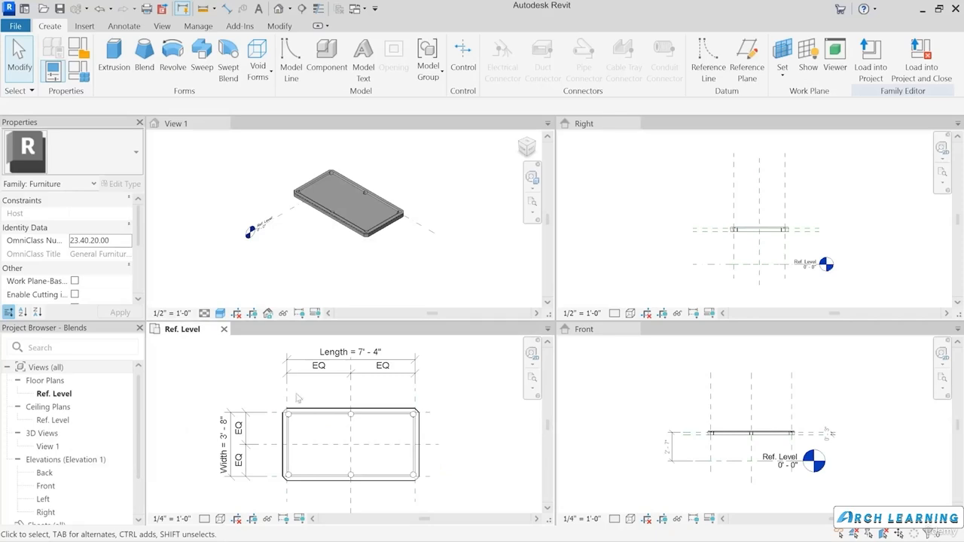
- Sketch two vertical reference planes across the left half of the table plan, about 3' and 1' 11" from the vertical centre plane
scroll(375, 465, "up", 3)
scroll(375, 464, "down", 2)
mouse_move(388, 458)
middle_mouse_down()
mouse_move(400, 449)
mouse_move(383, 444)
middle_mouse_up()
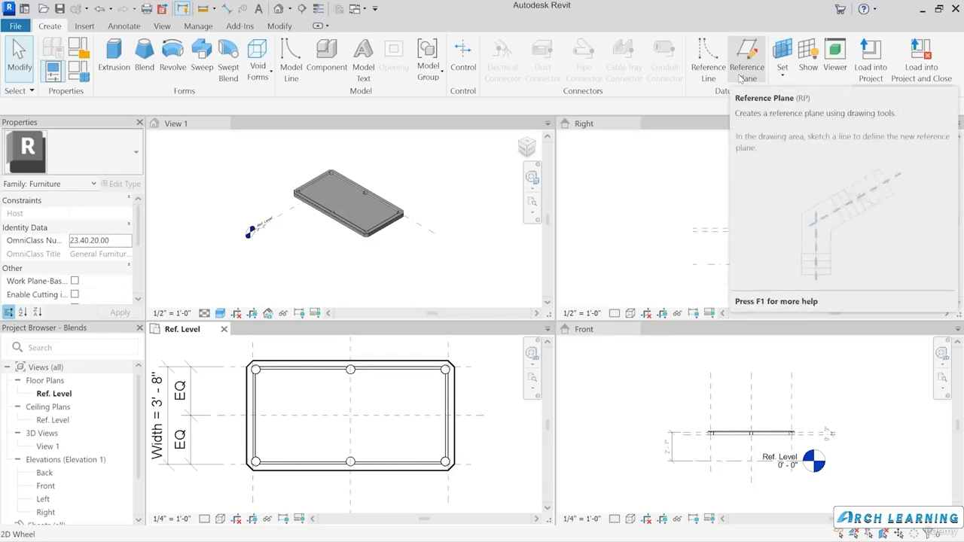
key("r")
key("p")
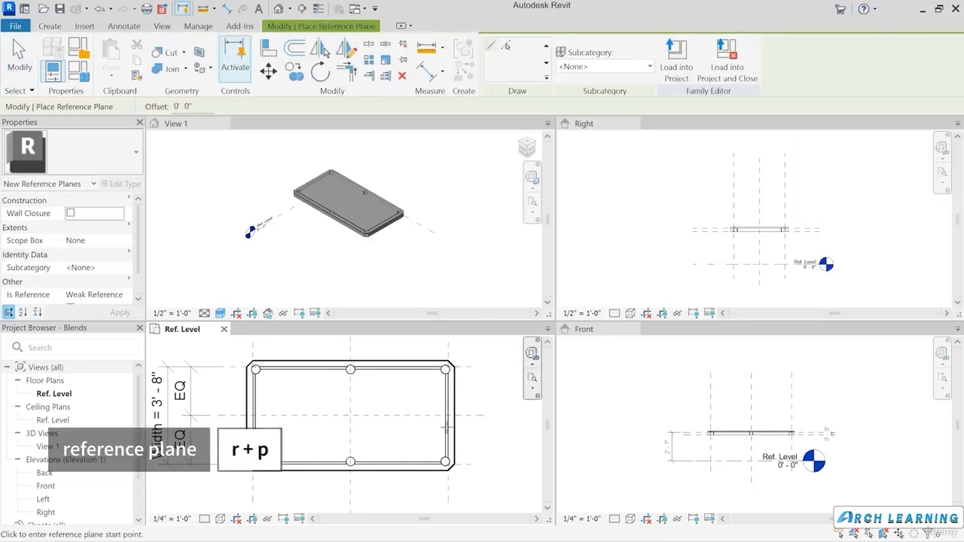
left_click(271, 487)
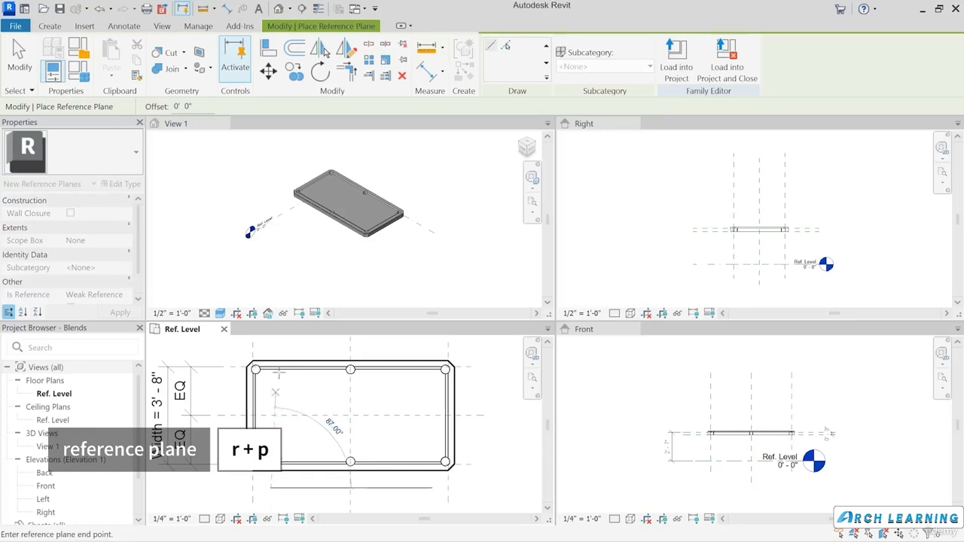
left_click(270, 344)
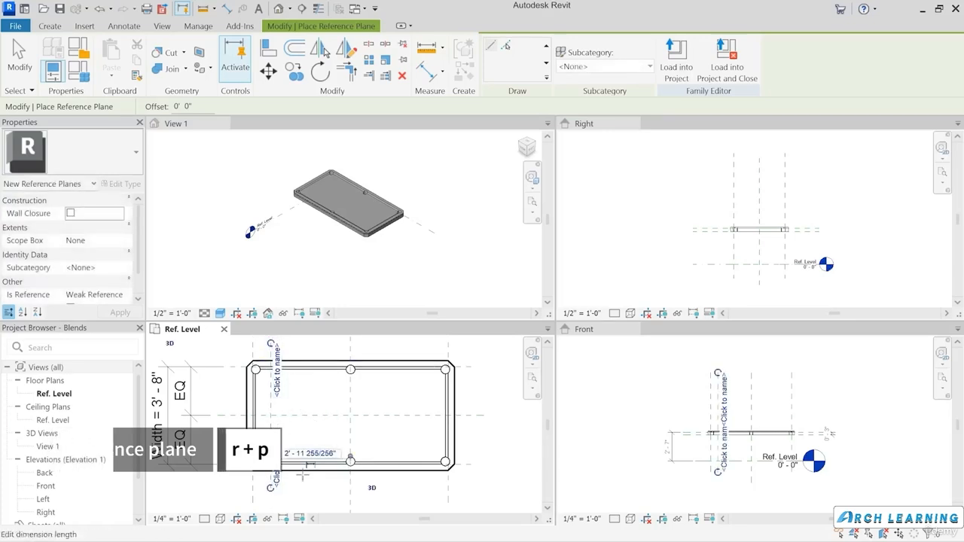
left_click(301, 487)
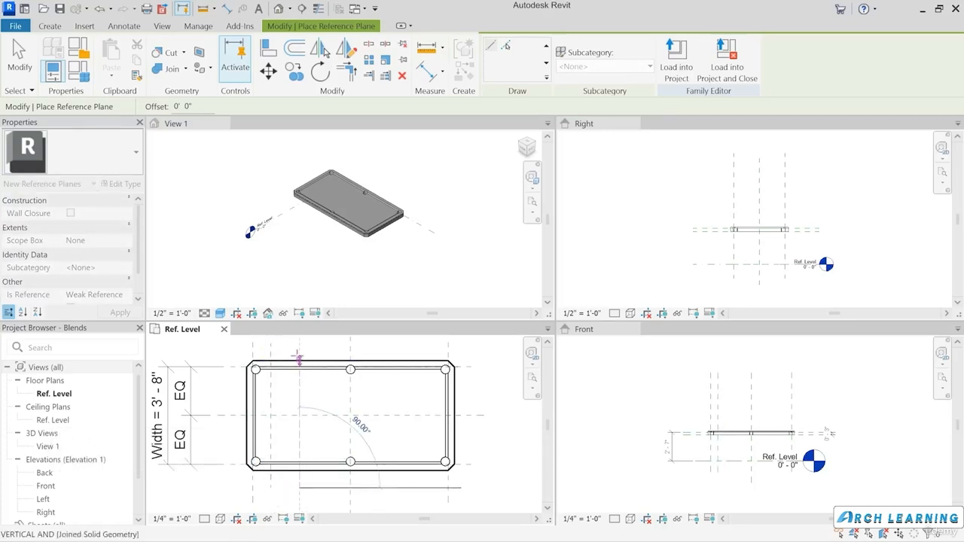
left_click(304, 343)
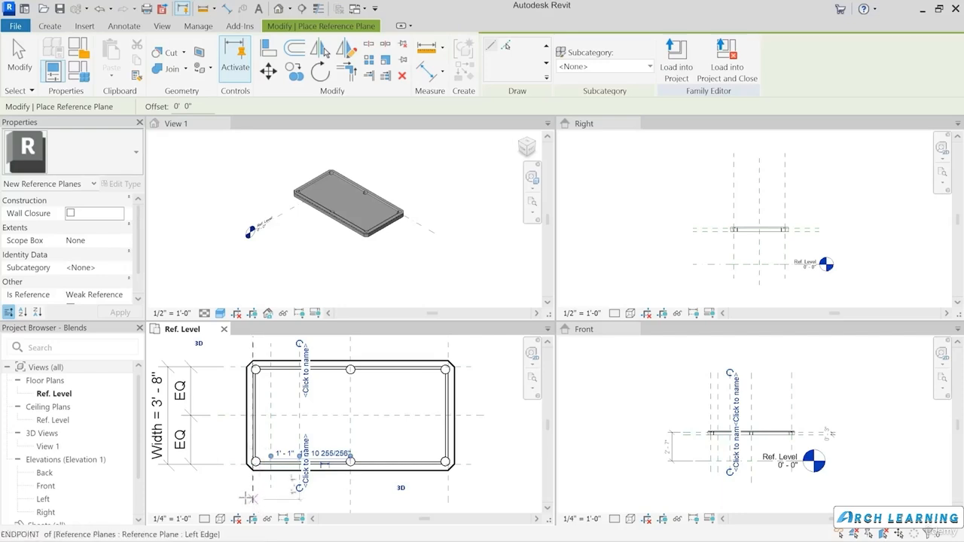
- Sketch a horizontal reference plane across the full table length, just inside the front edge
left_click(197, 453)
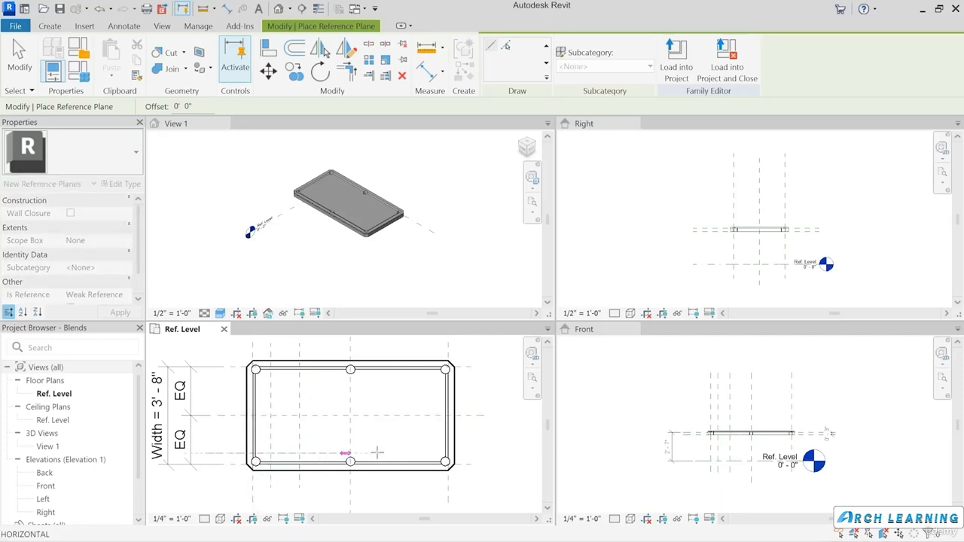
left_click(497, 455)
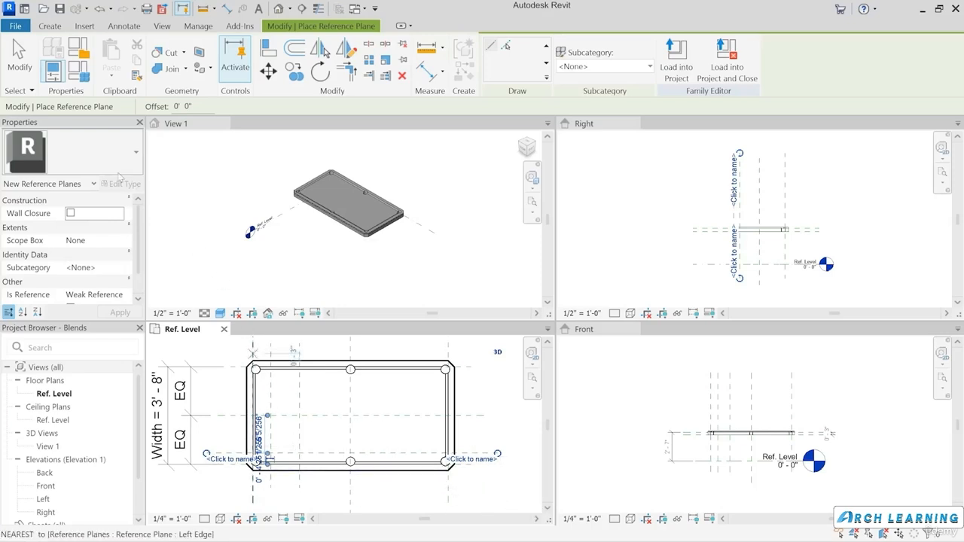
left_click(19, 59)
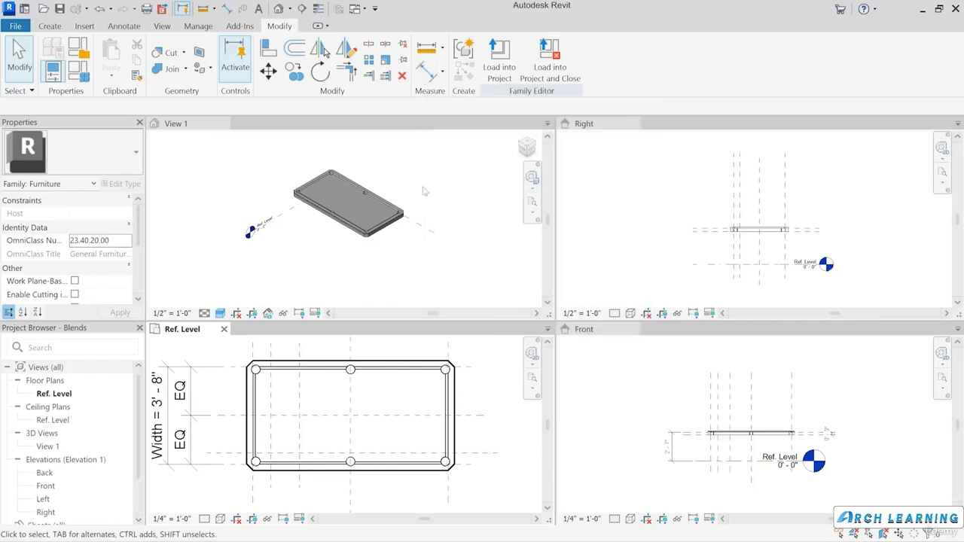
- Add an aligned dimension between the new horizontal reference plane and the front edge plane in the table plan
left_click_drag(276, 492, 269, 491)
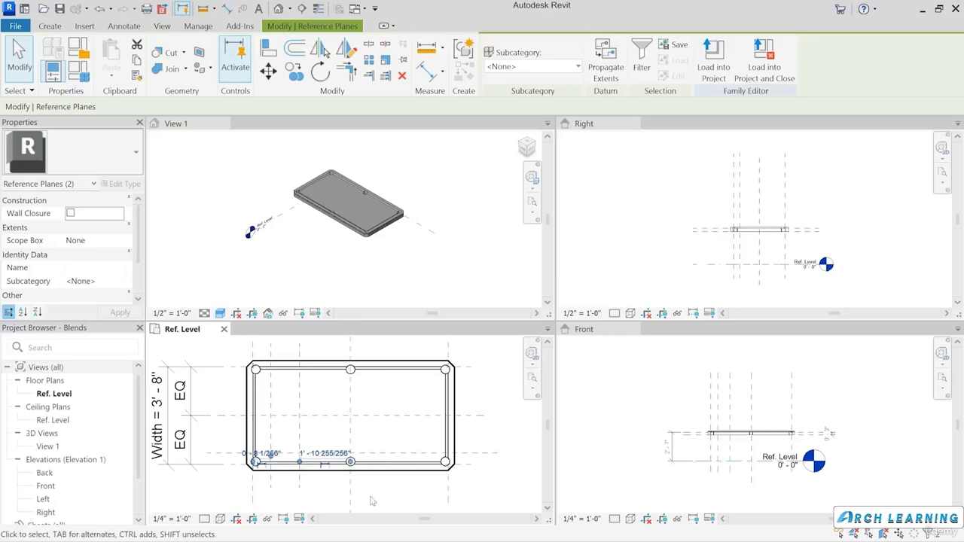
key("d")
key("i")
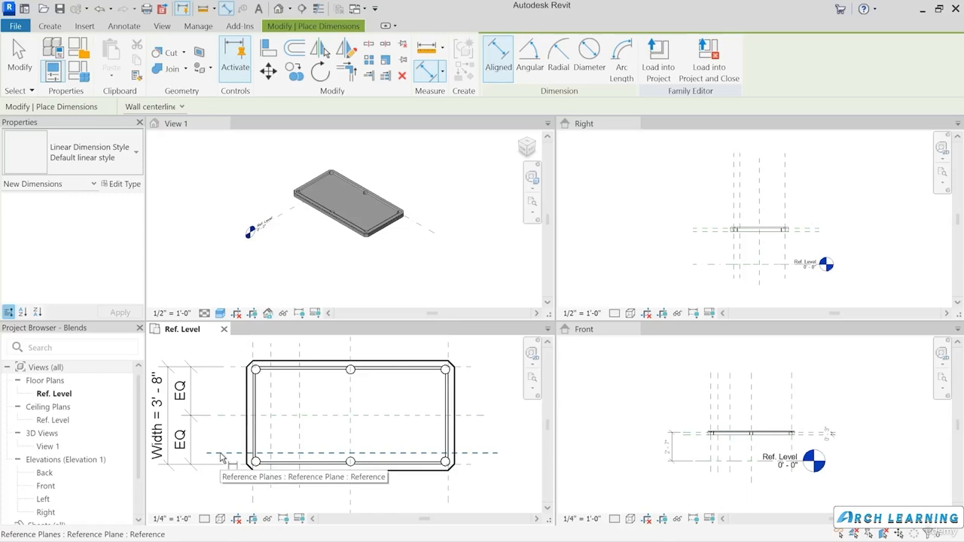
left_click(222, 456)
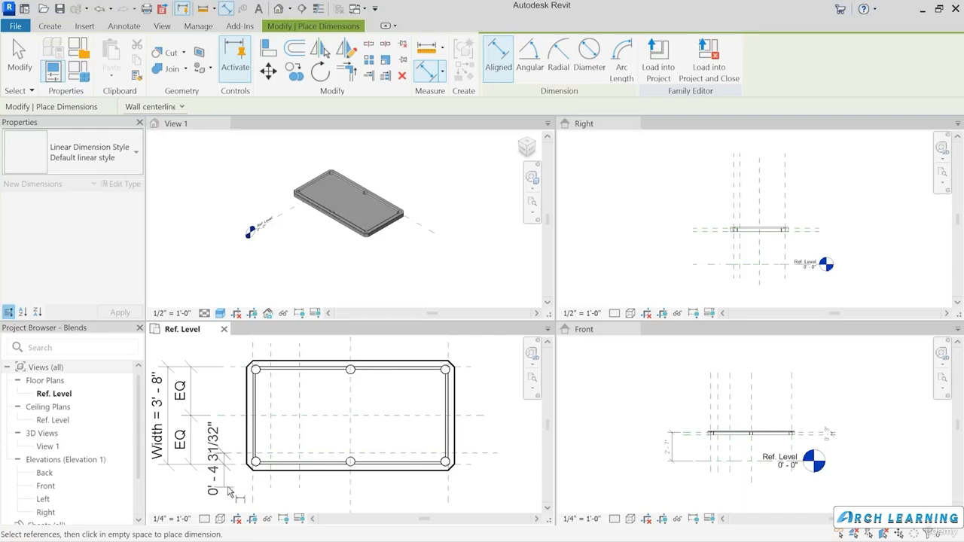
left_click(220, 489)
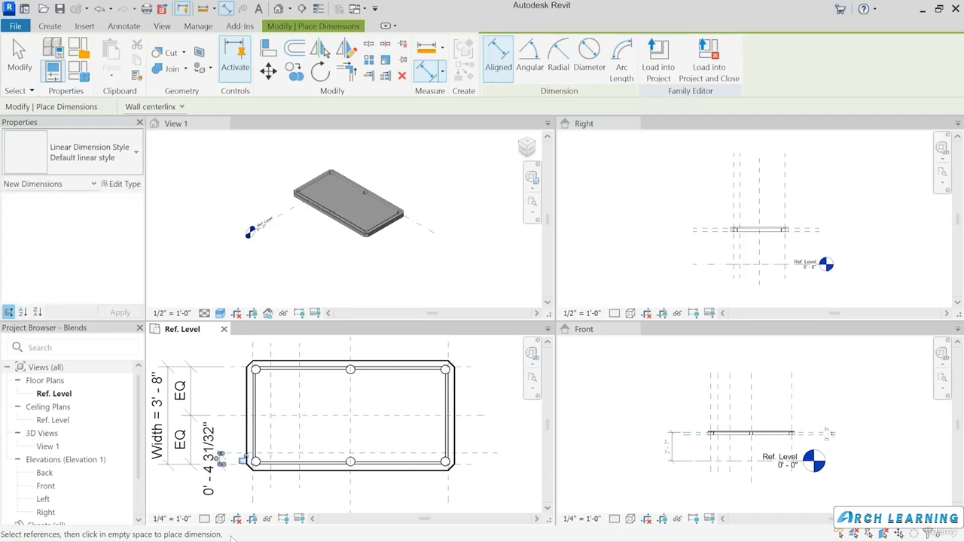
- Dimension the first vertical reference plane from the left edge plane, and the spacing between the two new vertical reference planes
left_click(254, 494)
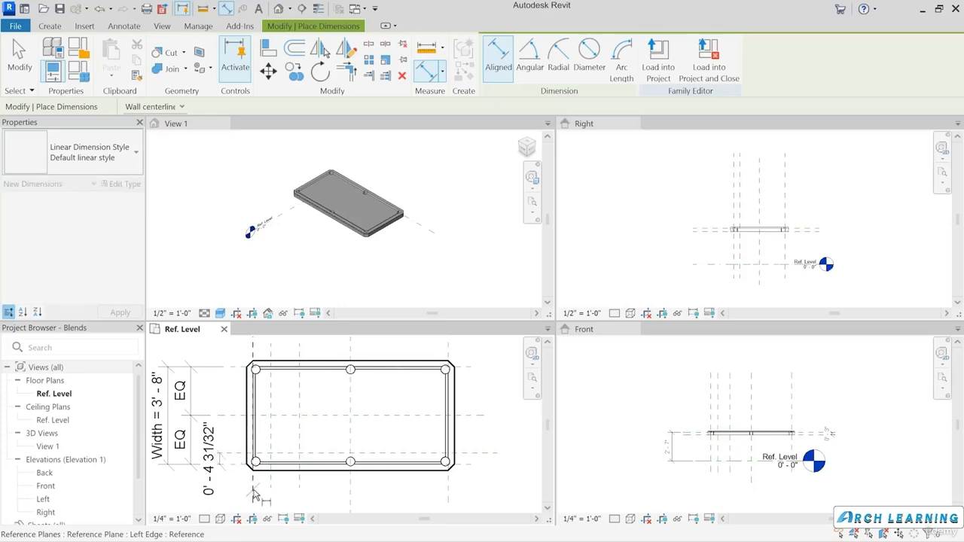
left_click(272, 486)
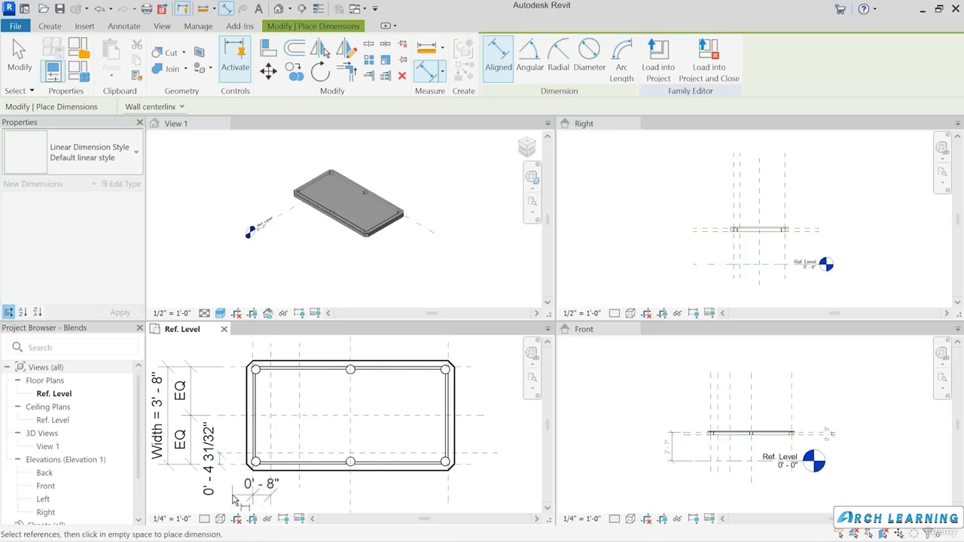
left_click(275, 488)
left_click(270, 435)
left_click(299, 436)
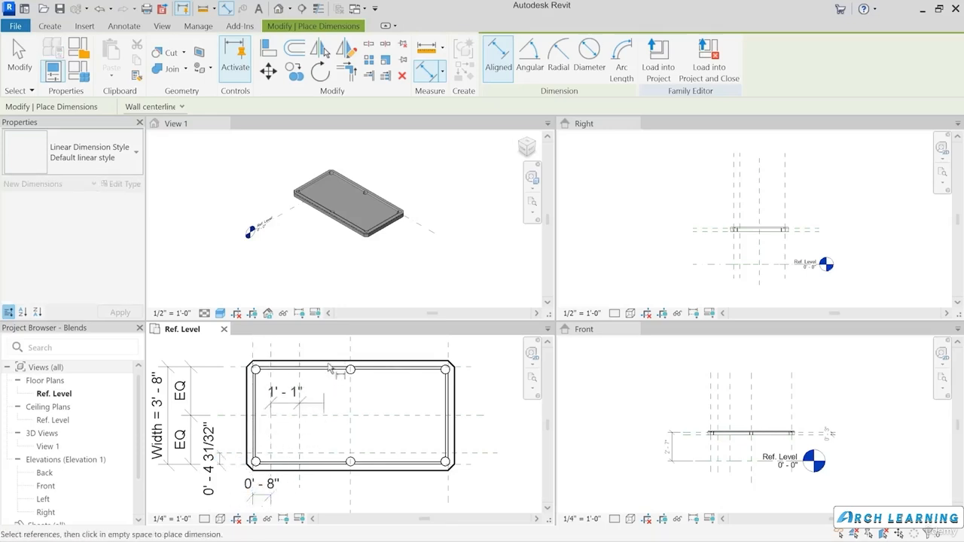
left_click(317, 348)
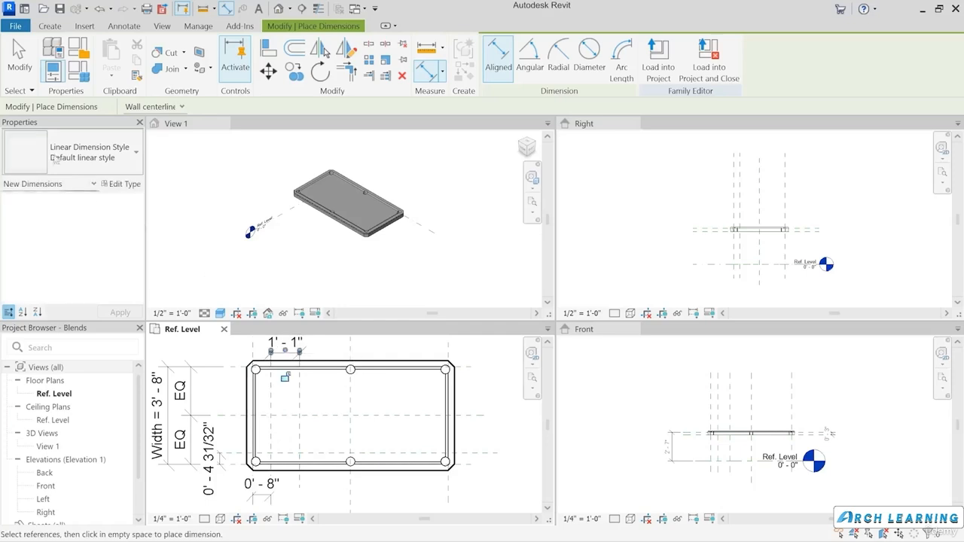
left_click(13, 74)
- Set the new horizontal reference plane's distance from the front edge plane to 0' 3"
scroll(439, 430, "up", 1)
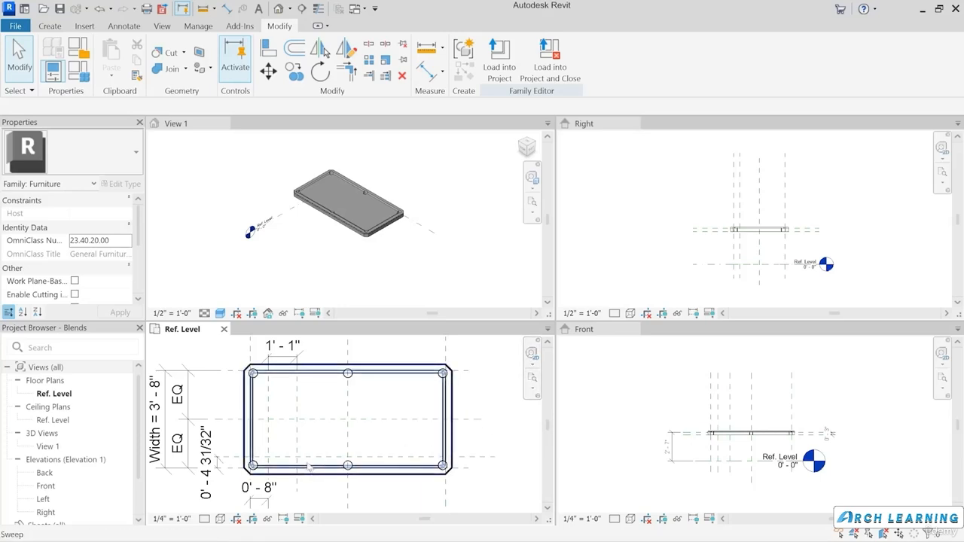
left_click(480, 460)
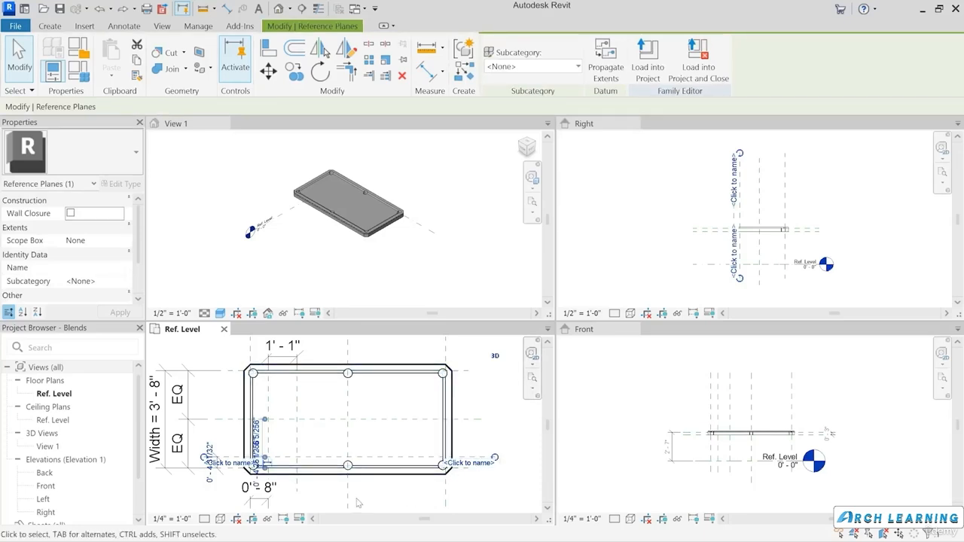
left_click(210, 479)
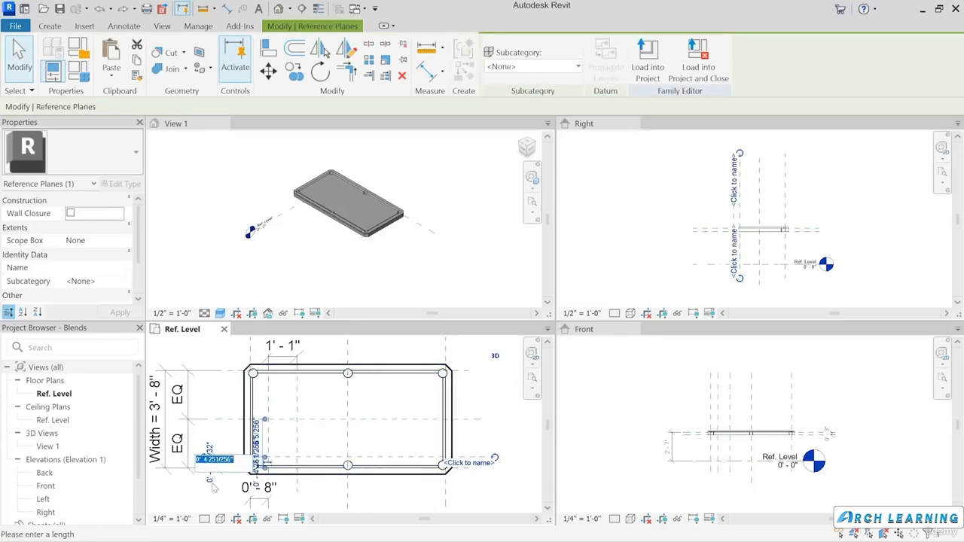
type("0 3")
key("Return")
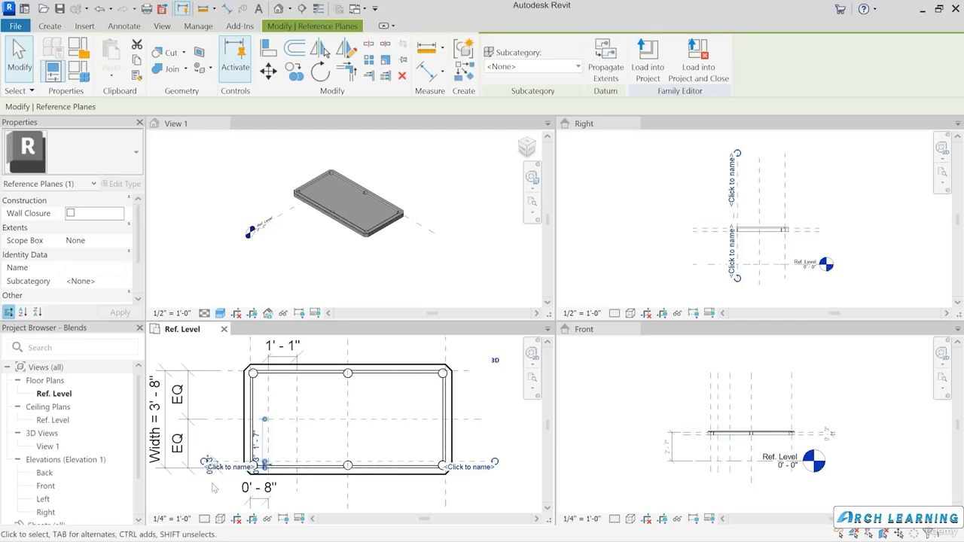
- Set the spacing between the two new vertical reference planes to 1' 0", lock that dimension, and select the 3" front dimension to check its lock
left_click(265, 390)
left_click_drag(268, 392, 298, 392)
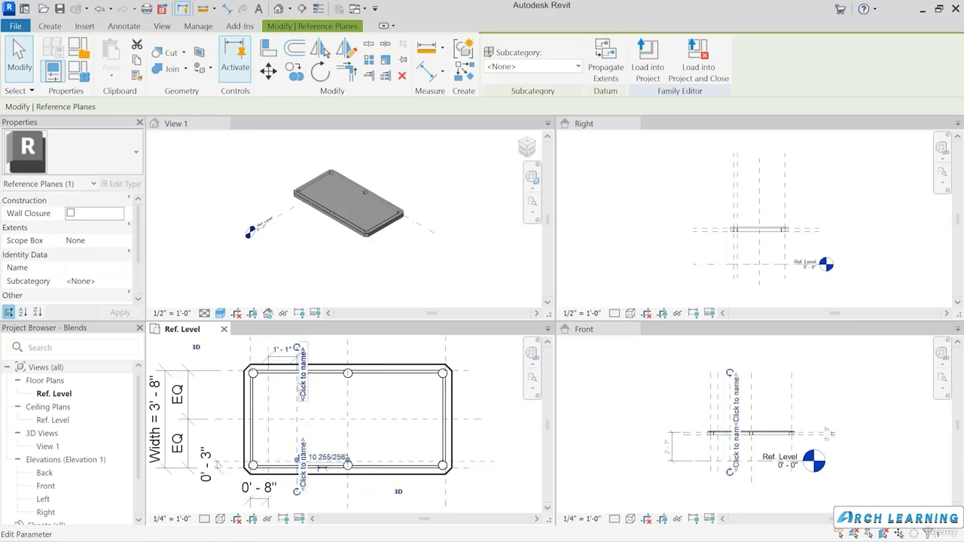
left_click(282, 352)
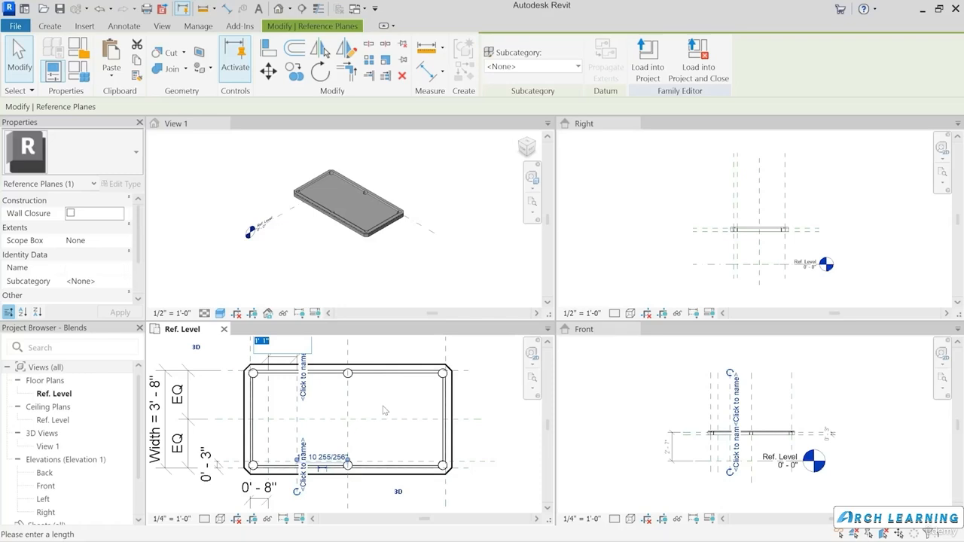
type("1")
key("Return")
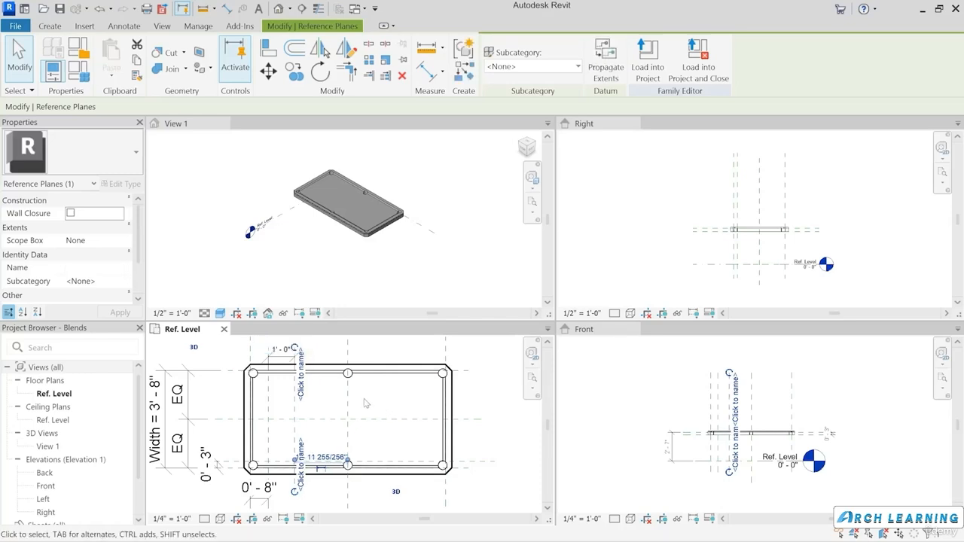
left_click(282, 382)
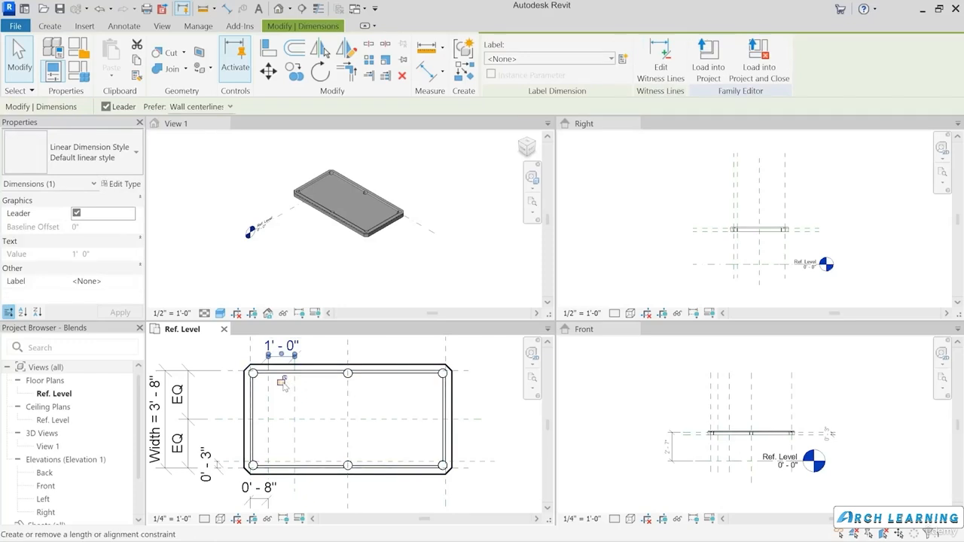
left_click(282, 381)
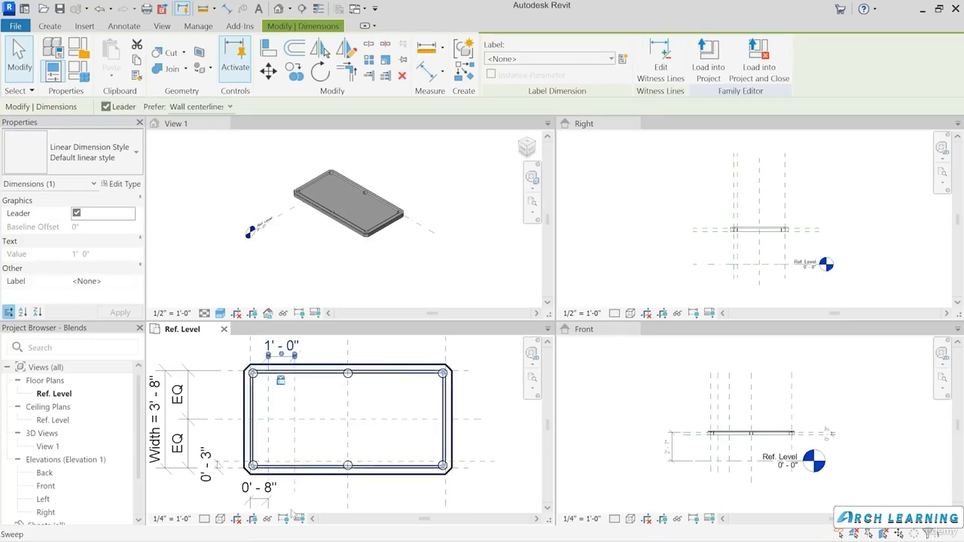
left_click(222, 476)
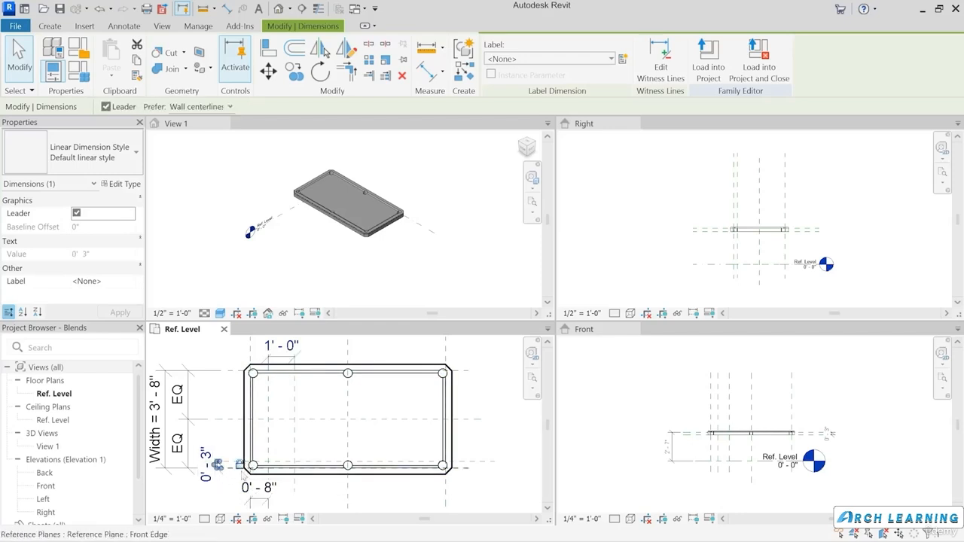
- Set the first vertical reference plane's distance from the left edge plane to 0' 6" and lock that dimension
left_click(269, 441)
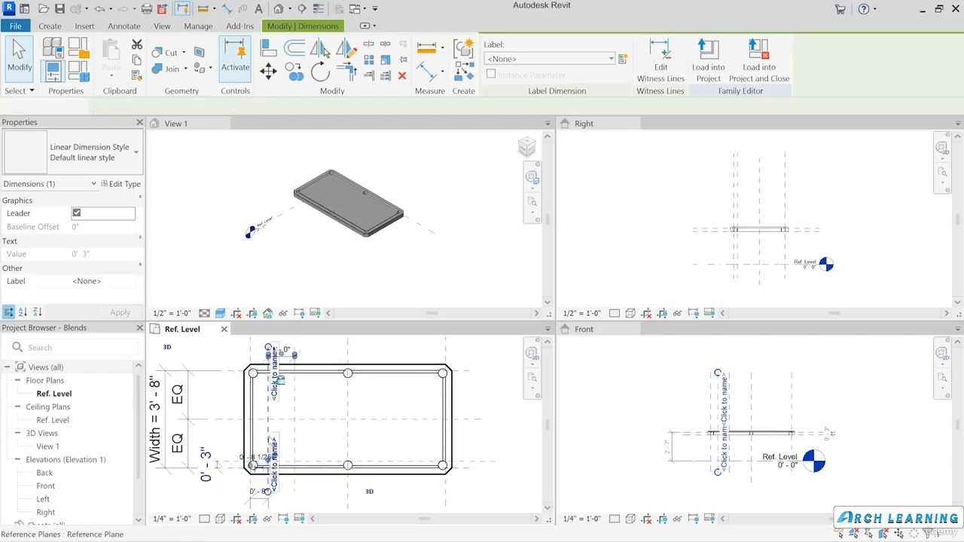
left_click(259, 492)
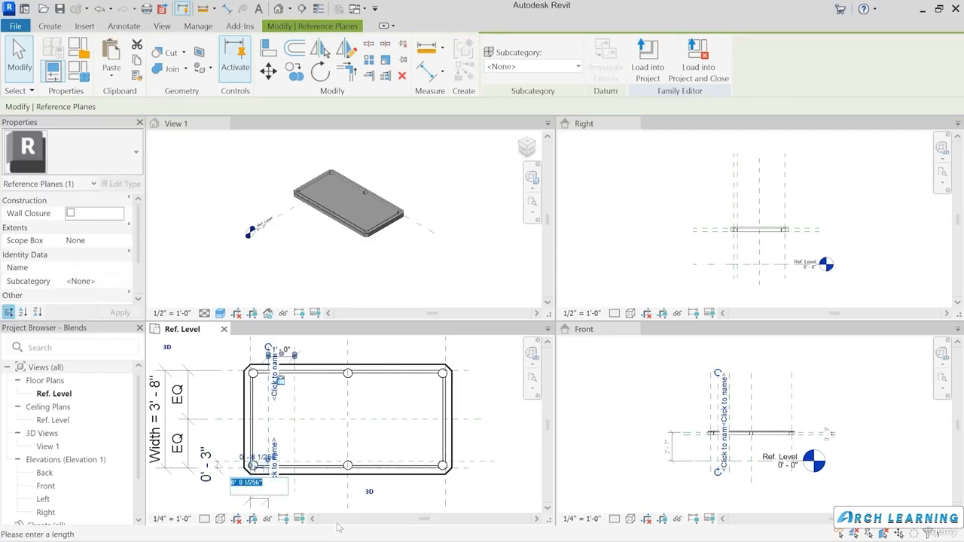
type("0' - 6")
key("Return")
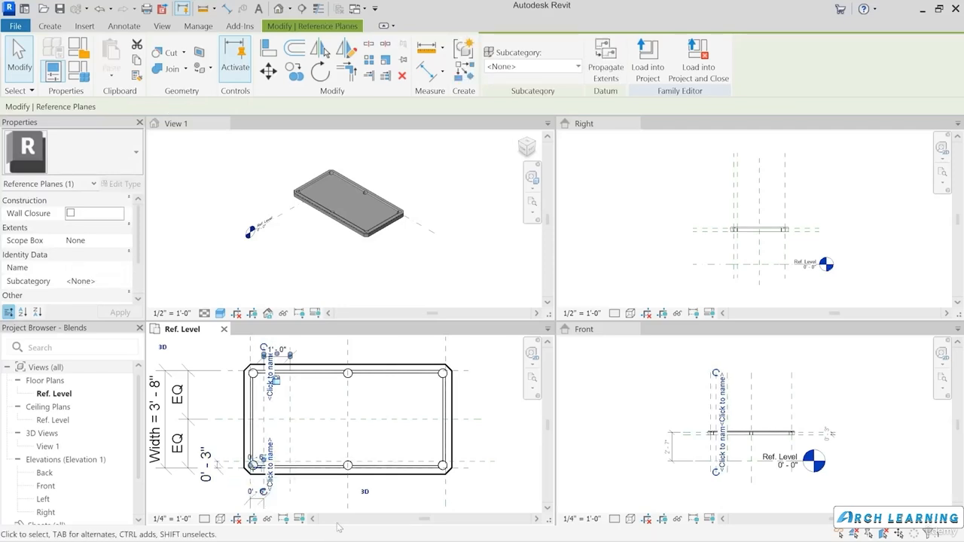
left_click(251, 510)
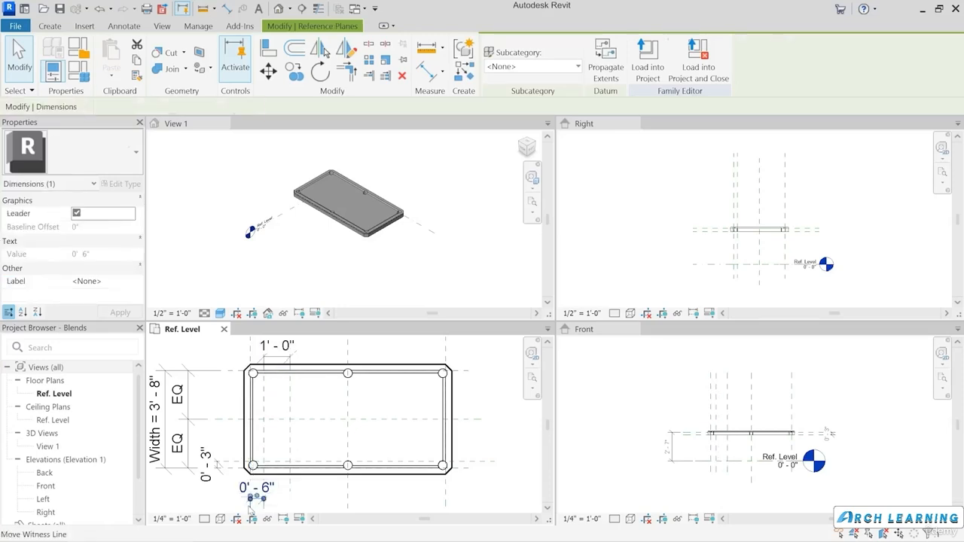
middle_click_drag(251, 510, 254, 486)
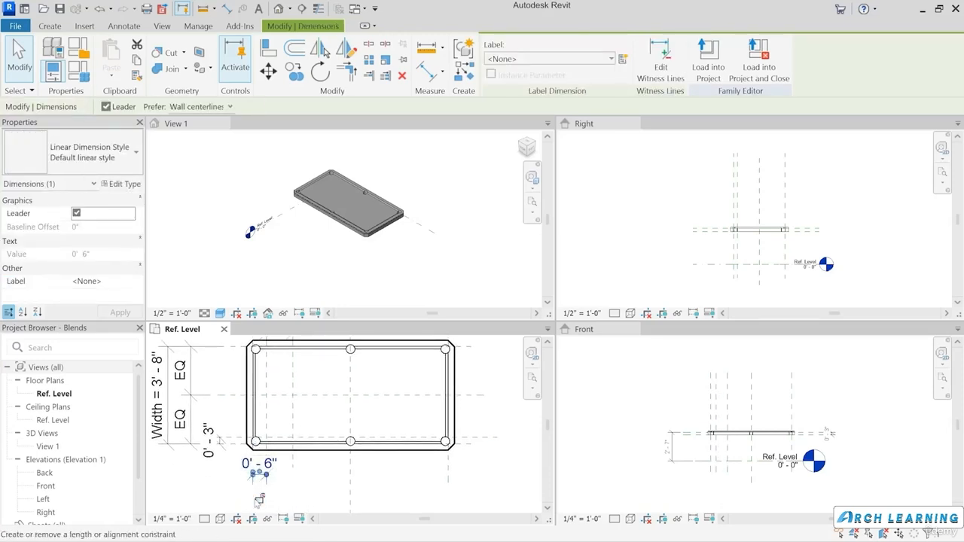
middle_click_drag(315, 481, 310, 510)
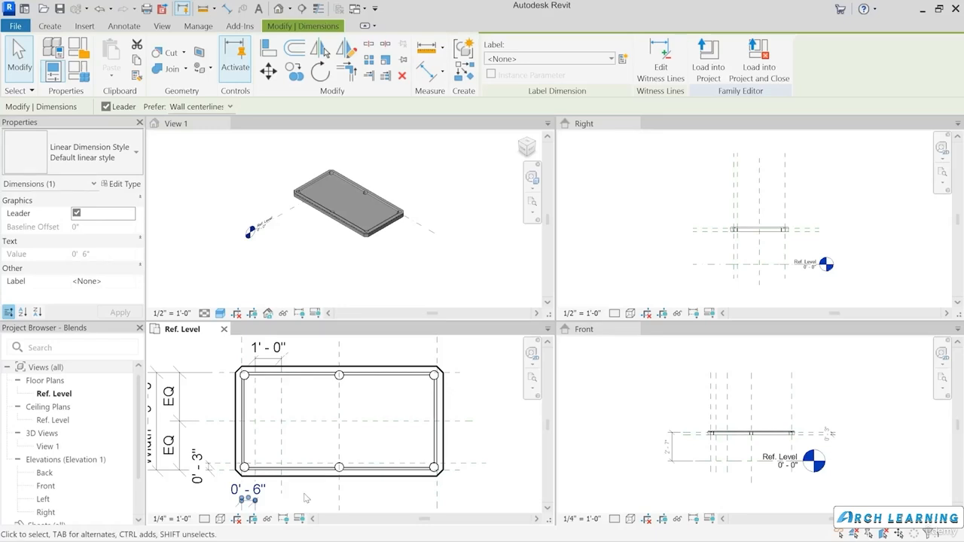
- Mirror the front horizontal reference plane and its 3" dimension about the horizontal centre plane, and check the mirrored dimension's lock
left_click(464, 467)
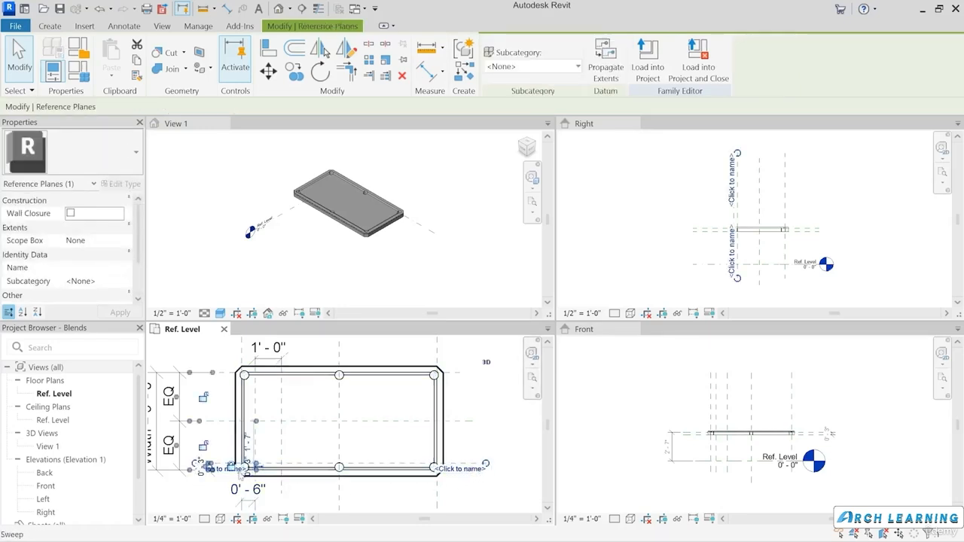
left_click(212, 469, "ctrl")
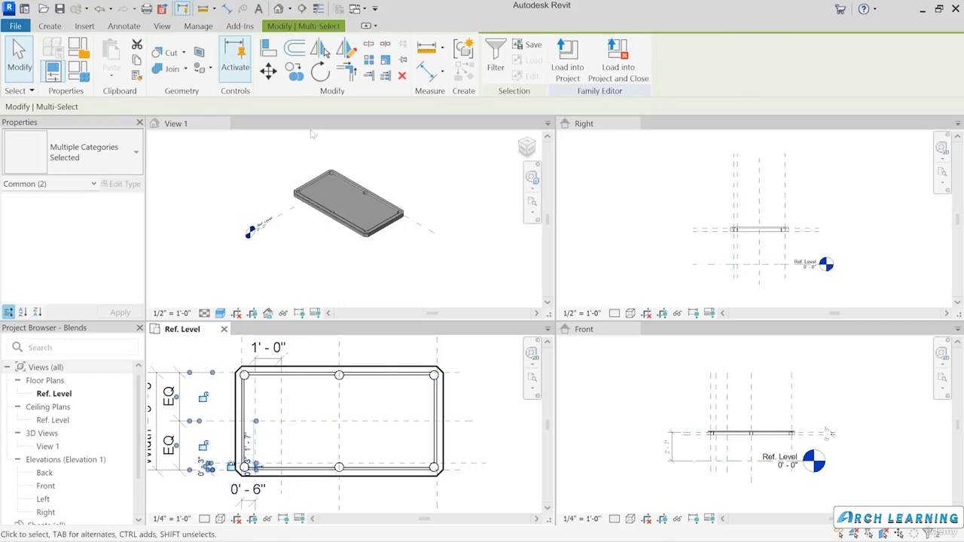
left_click(324, 49)
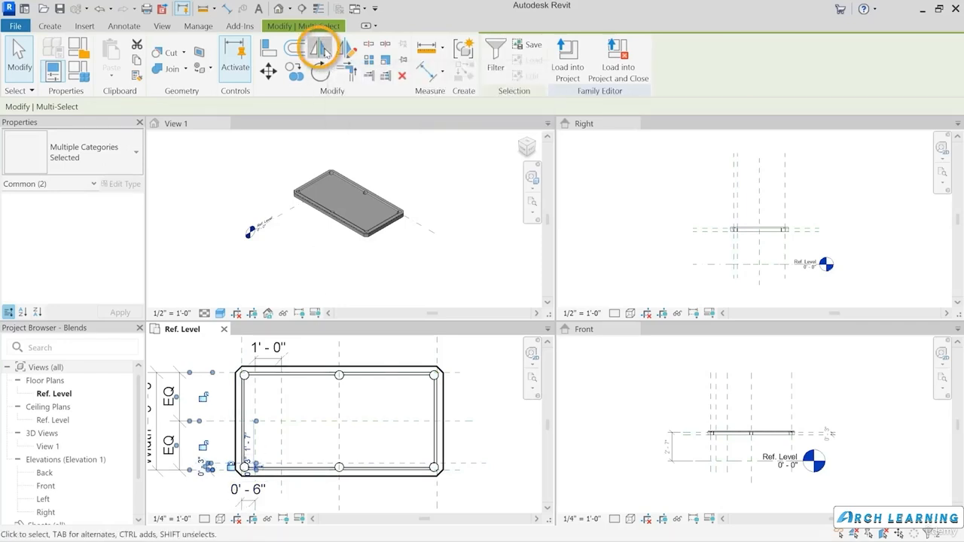
left_click(308, 427)
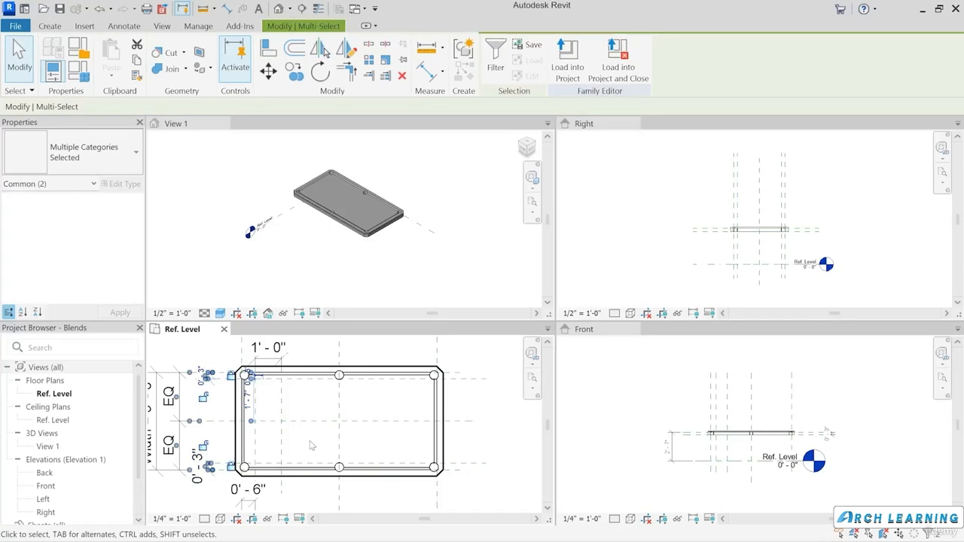
key("Escape")
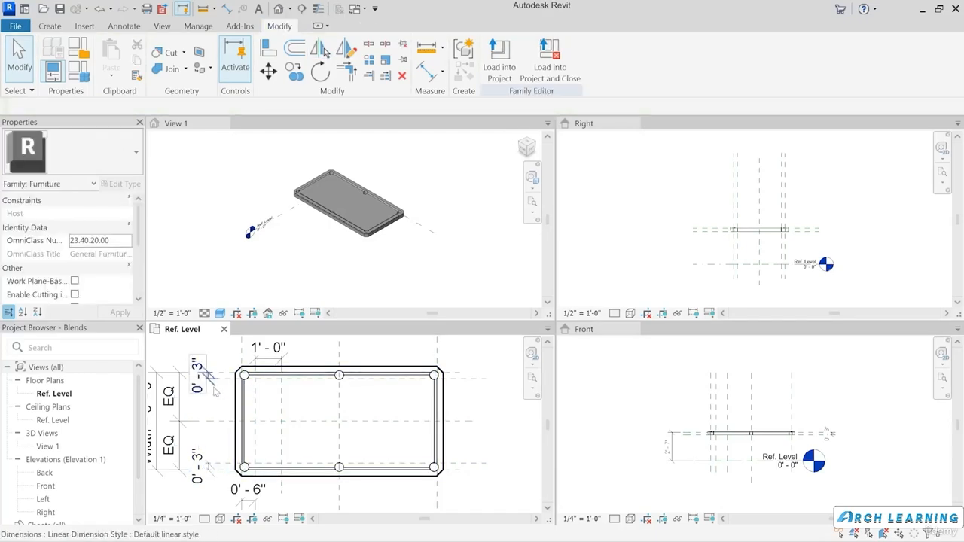
left_click(213, 389)
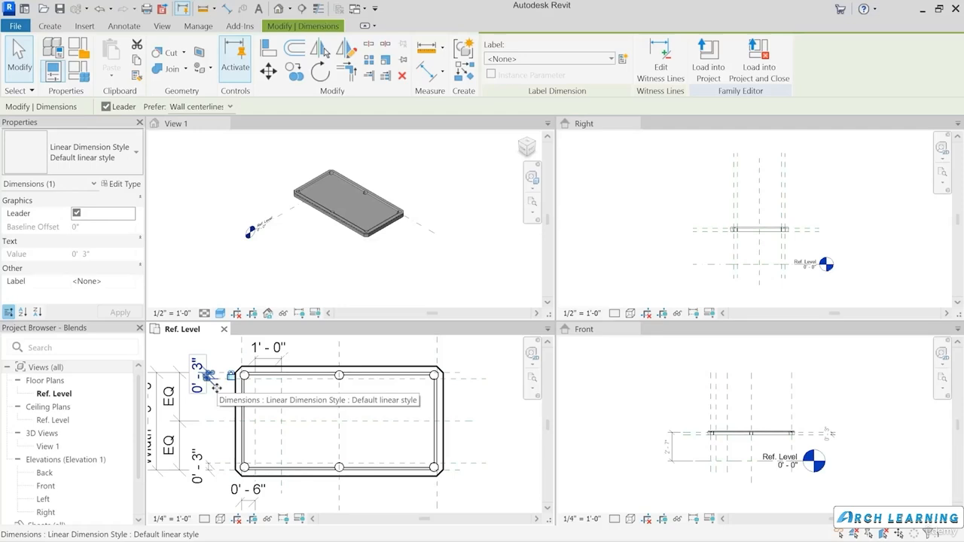
left_click(319, 407)
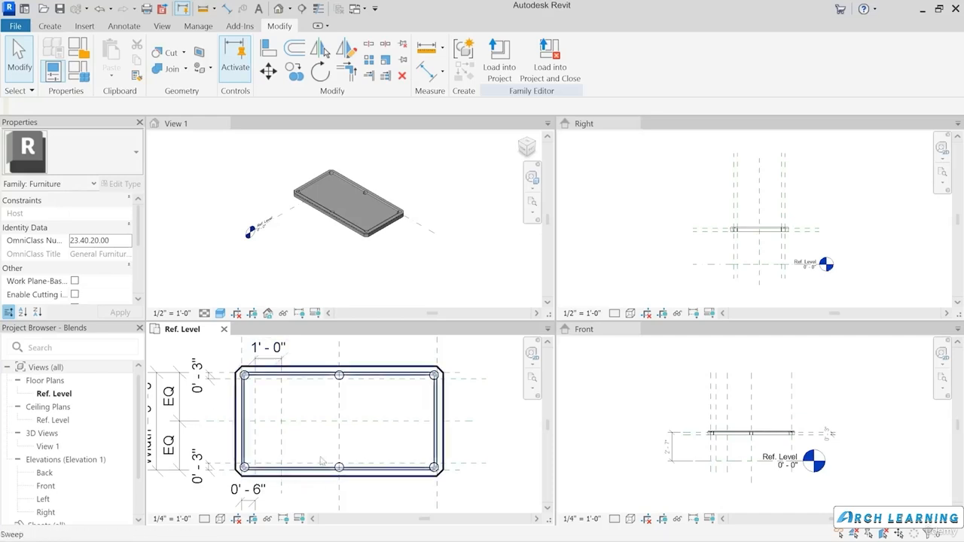
- Flex the family by applying the Small type and returning it to the Large type
left_click(78, 68)
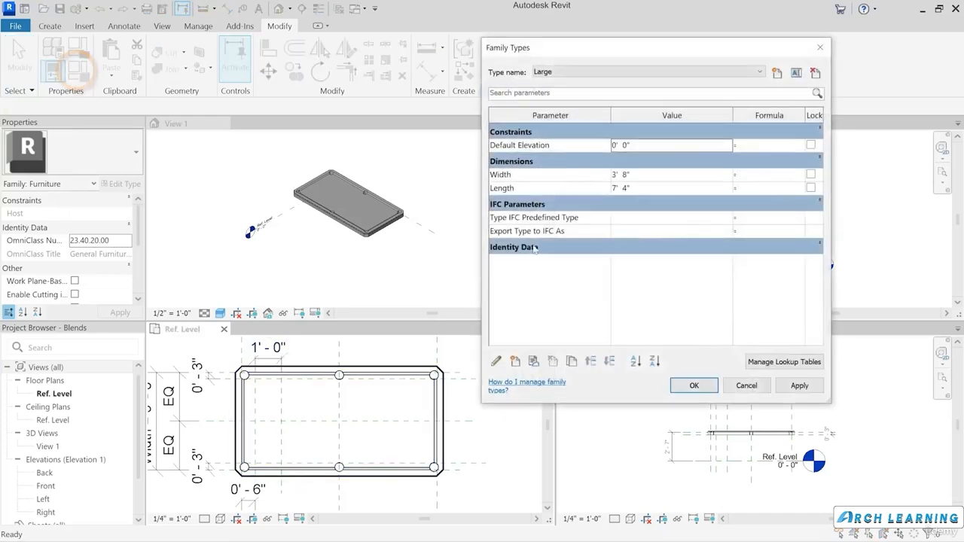
left_click(568, 73)
left_click(559, 91)
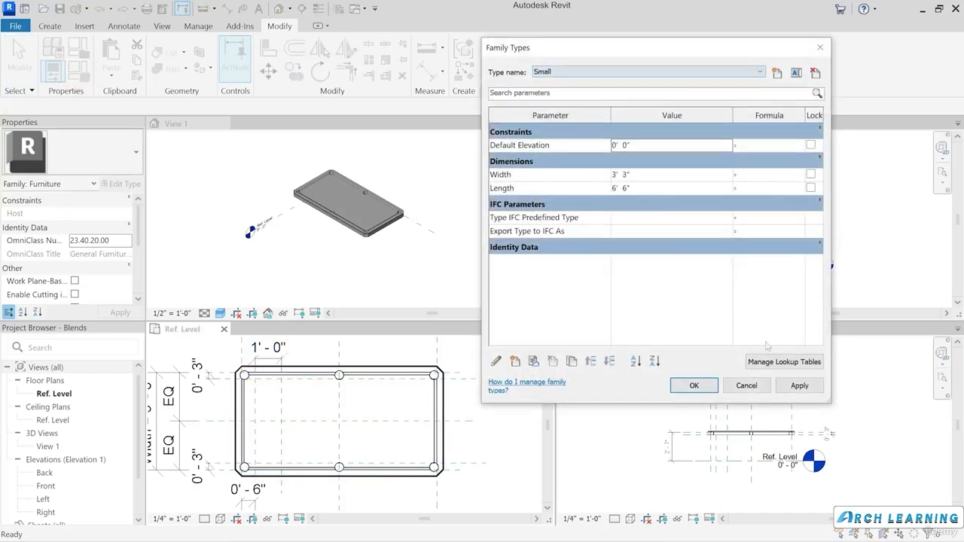
left_click(791, 392)
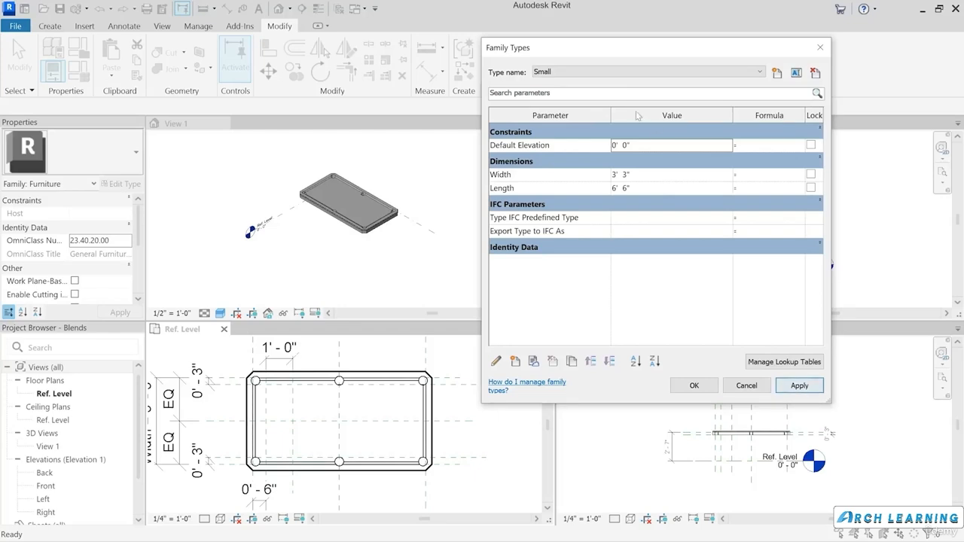
left_click(568, 74)
left_click(558, 83)
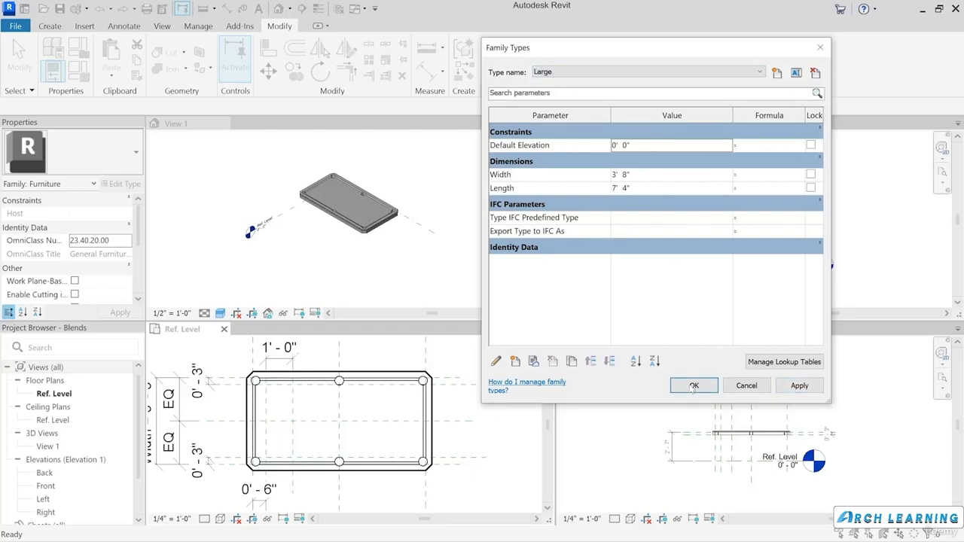
left_click(693, 385)
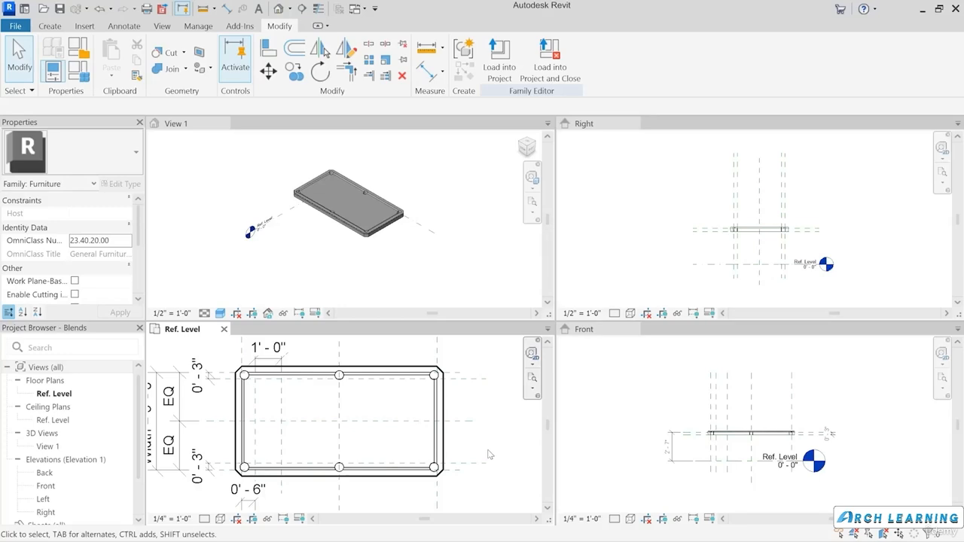
- Start a solid blend and sketch its rectangular base boundary offset 0' 2" inside the four reference planes near the table's left end
left_click(51, 27)
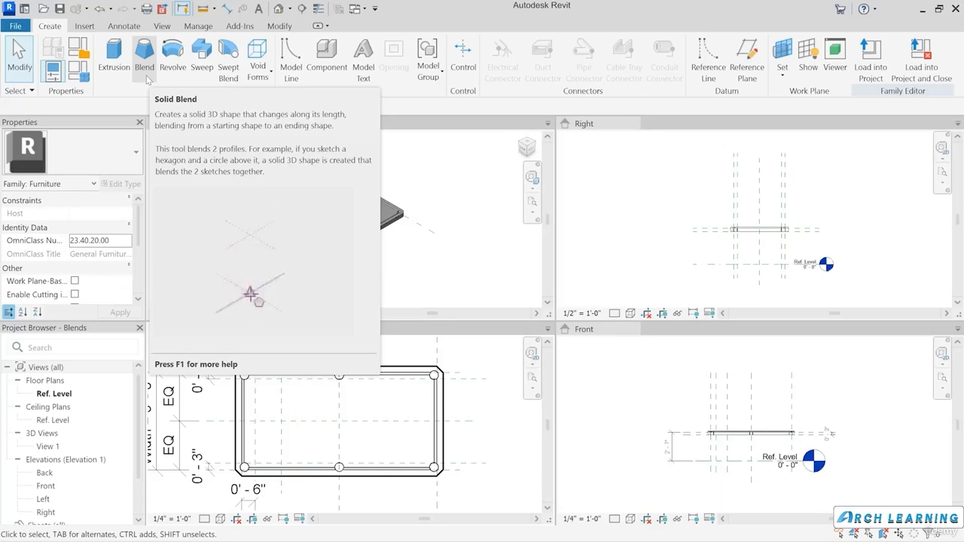
left_click(145, 69)
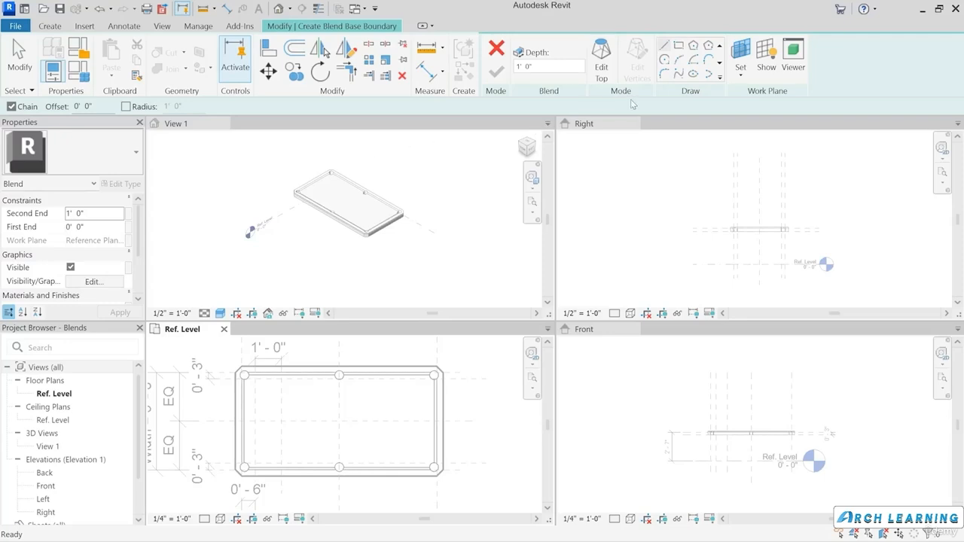
left_click(679, 46)
left_click_drag(93, 106, 60, 108)
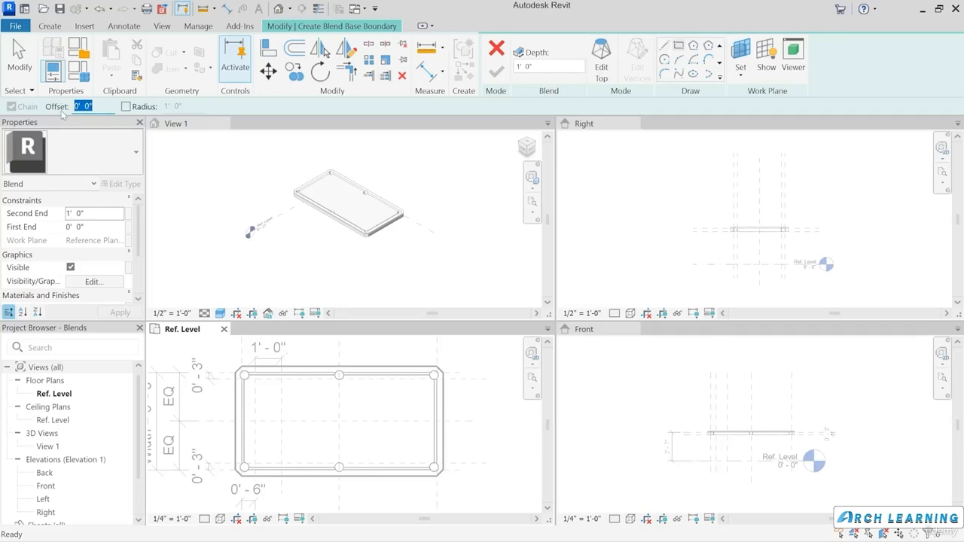
type("0")
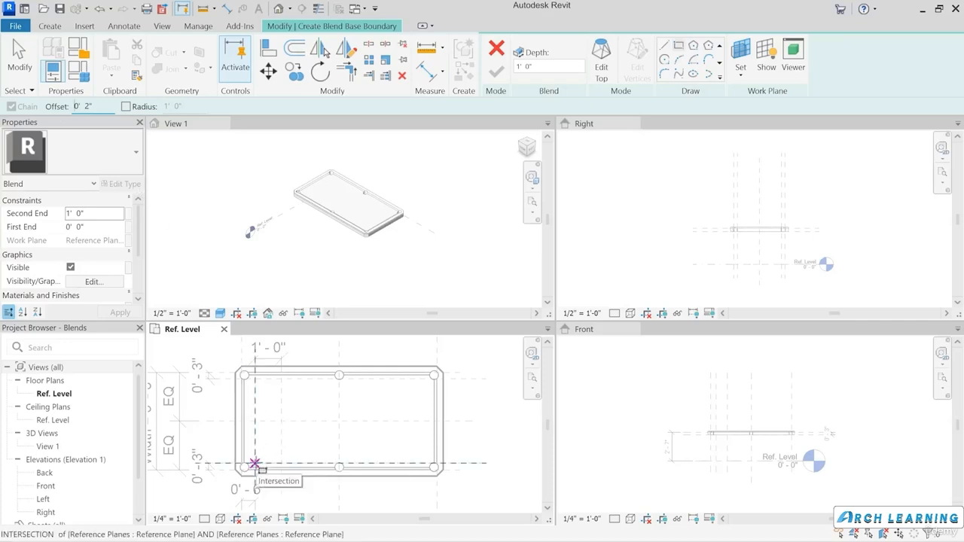
left_click(255, 464)
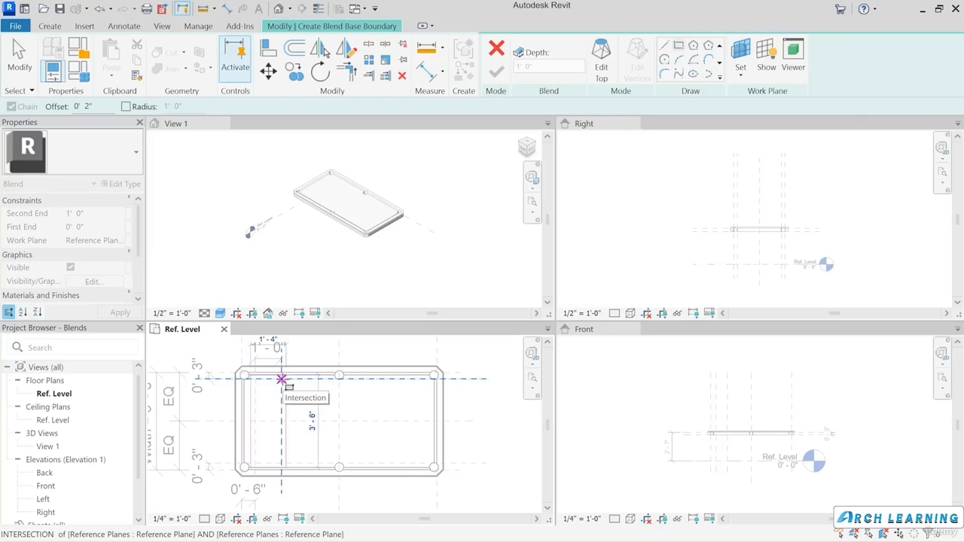
key("space")
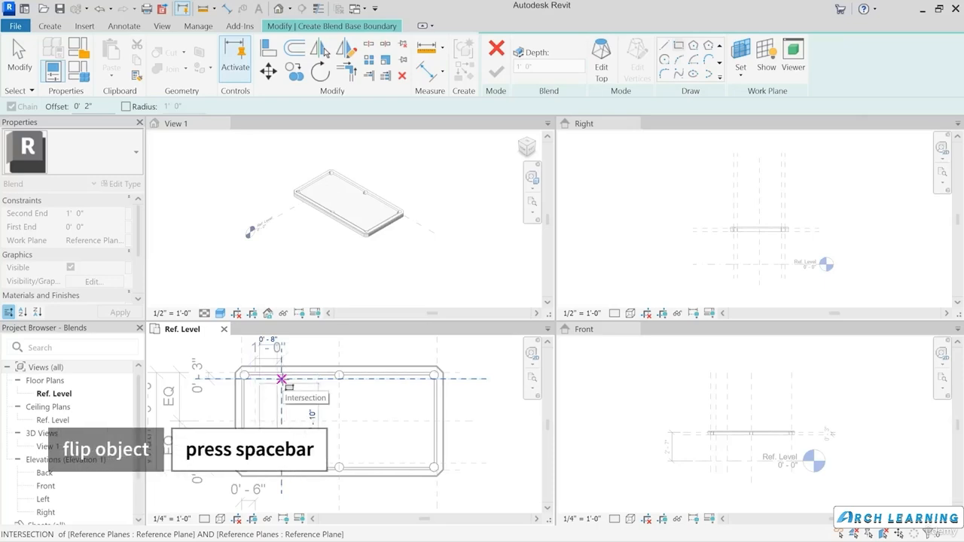
left_click(281, 379)
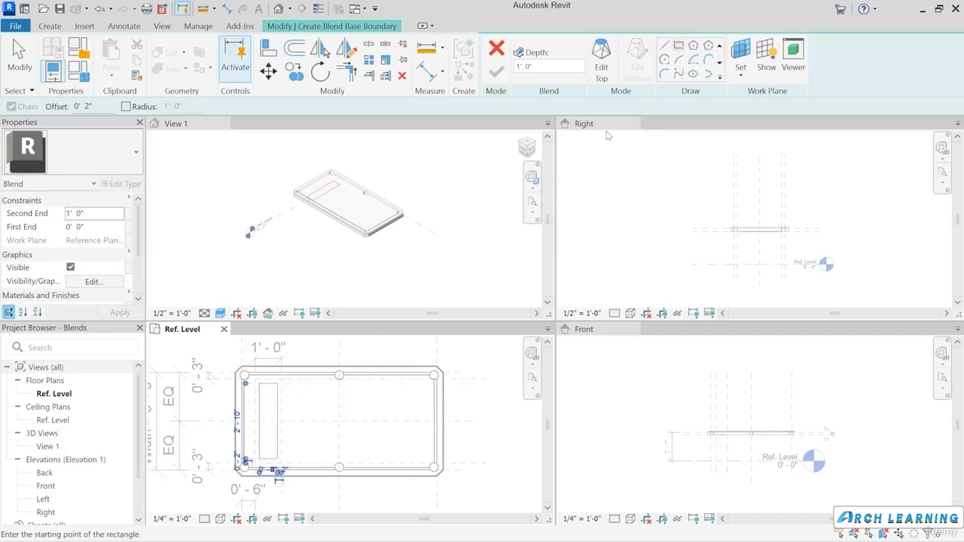
- Sketch the blend's top boundary as a rectangle on the four reference planes, with zero offset and a 0' 2" corner radius
left_click(603, 79)
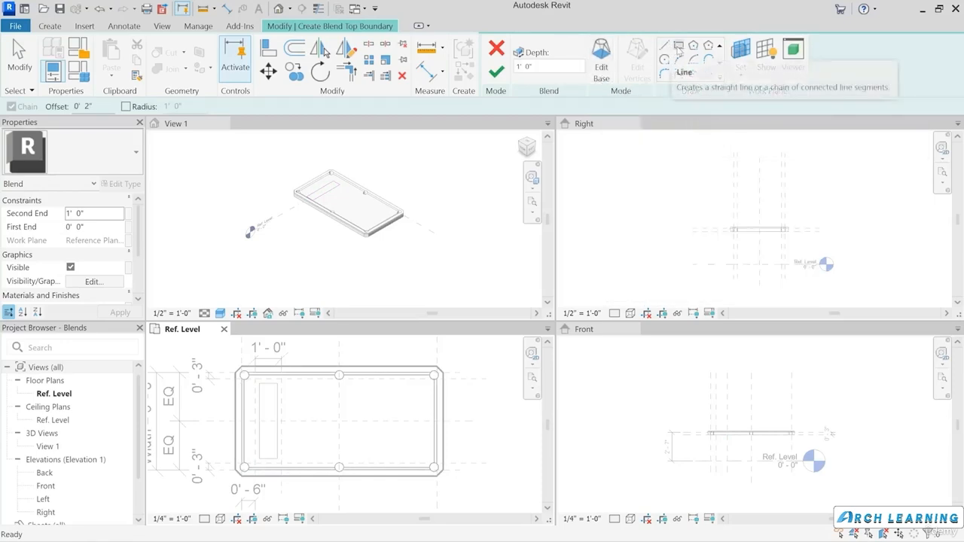
left_click(87, 106)
type("0")
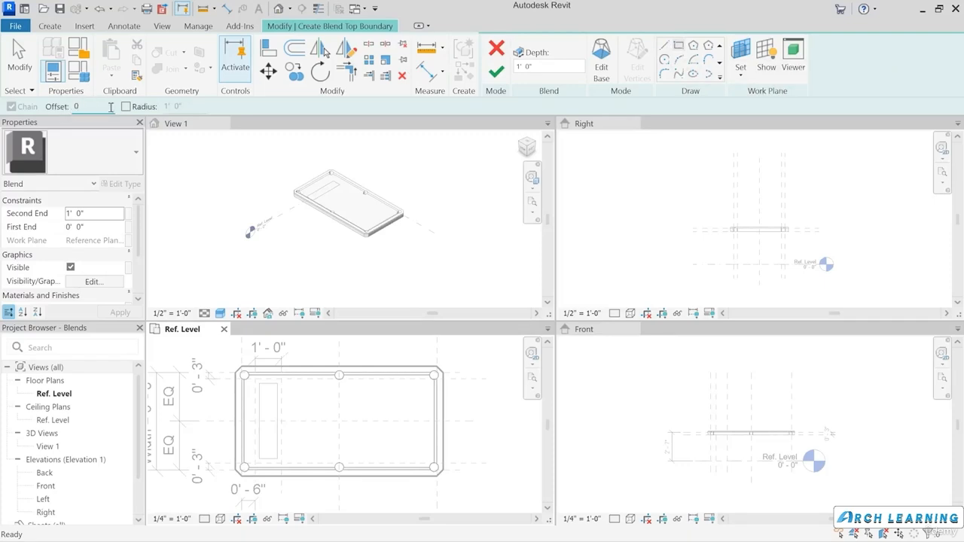
left_click(126, 106)
left_click(169, 106)
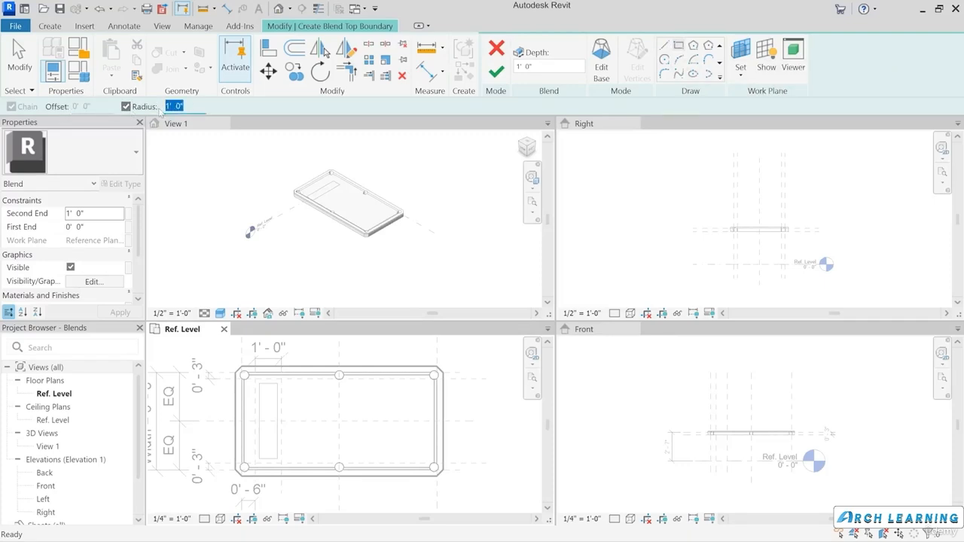
type("0")
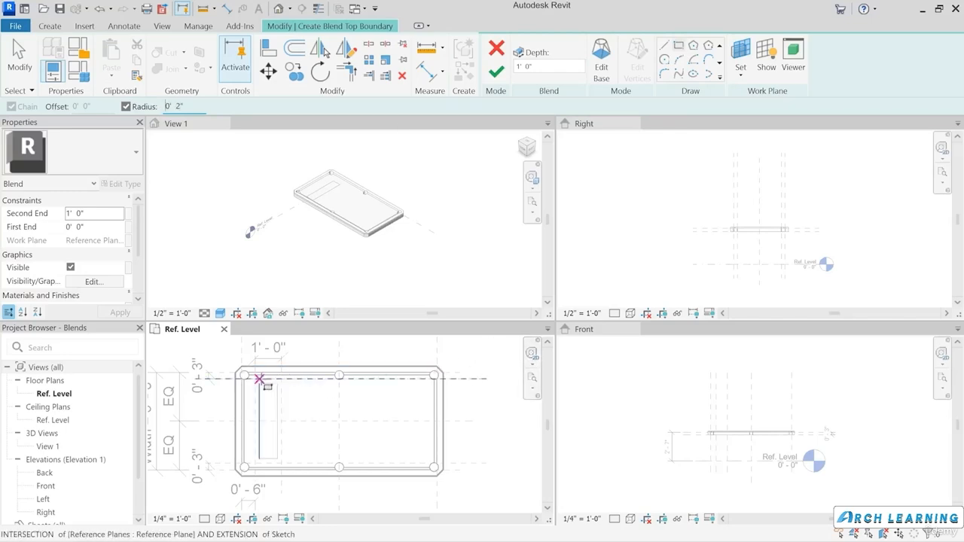
left_click(259, 379)
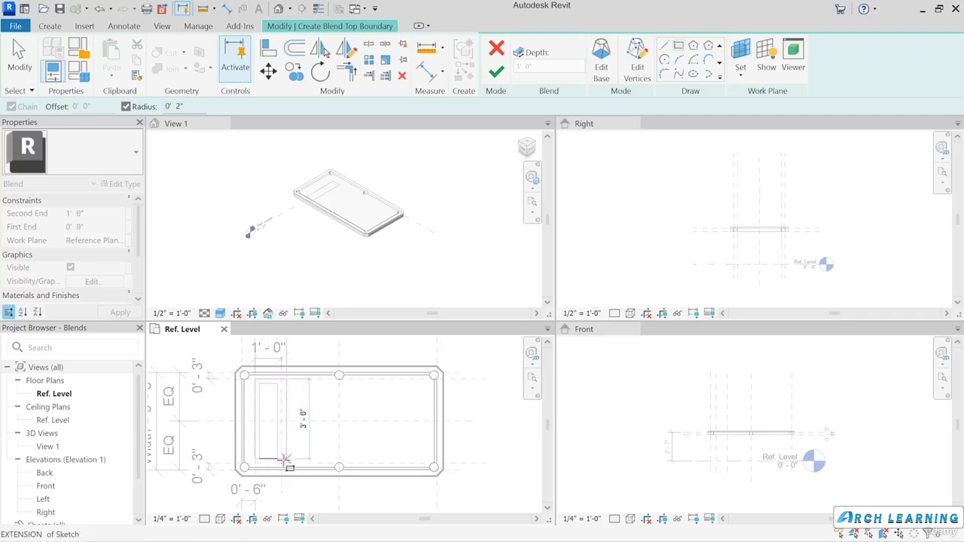
left_click(281, 463)
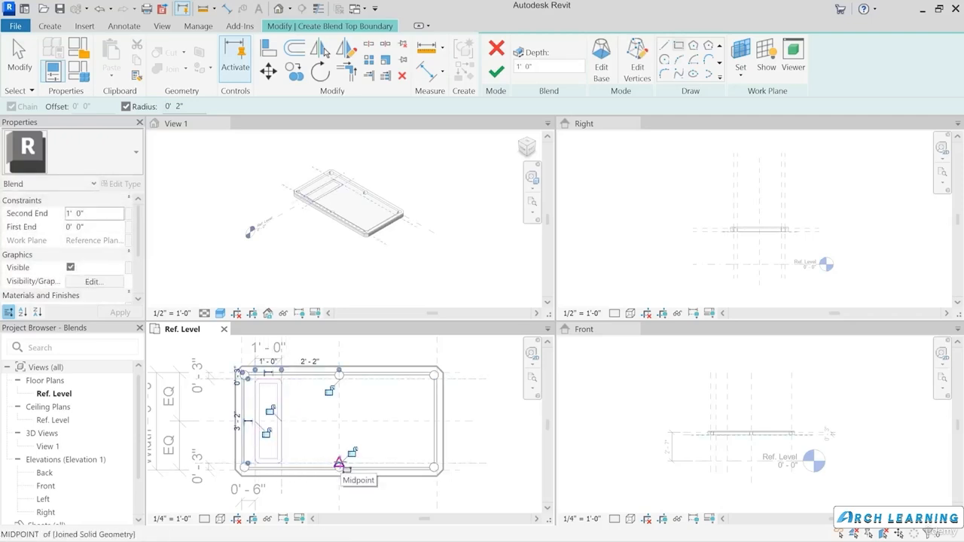
- Lock all four sides of the top boundary to their reference planes and finish the blend
left_click(266, 434)
left_click(270, 412)
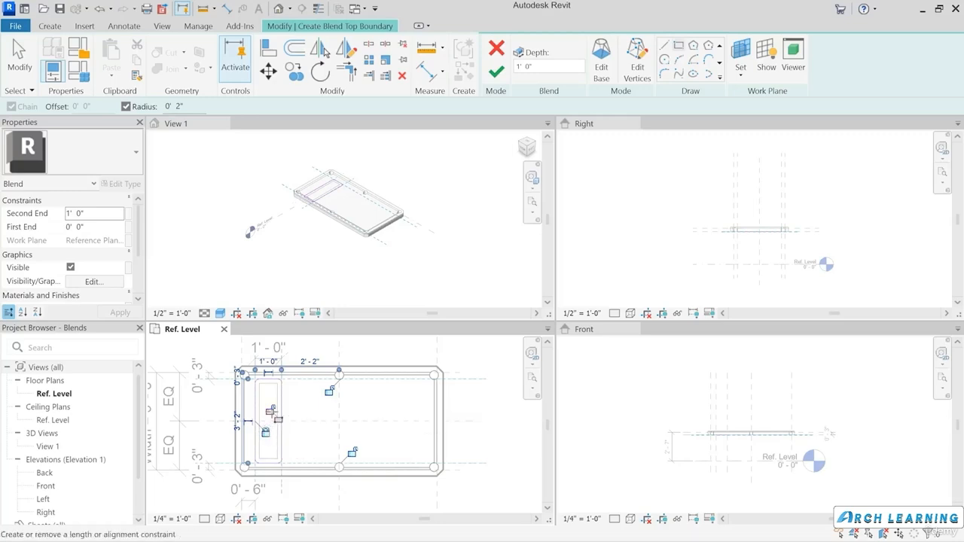
left_click(329, 391)
left_click(352, 452)
left_click(496, 71)
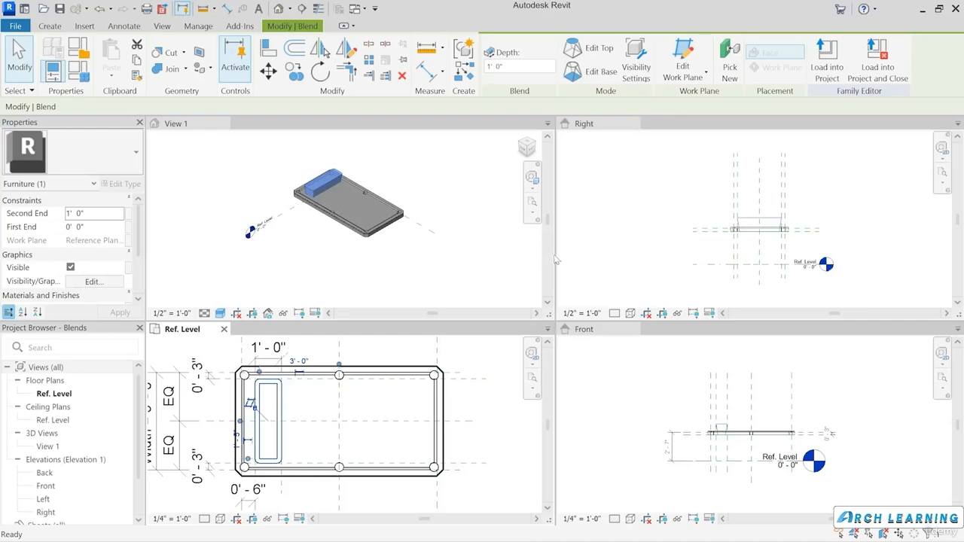
- In the Front view, move the blend's work plane to the Ref. Level by picking that level
left_click(742, 452)
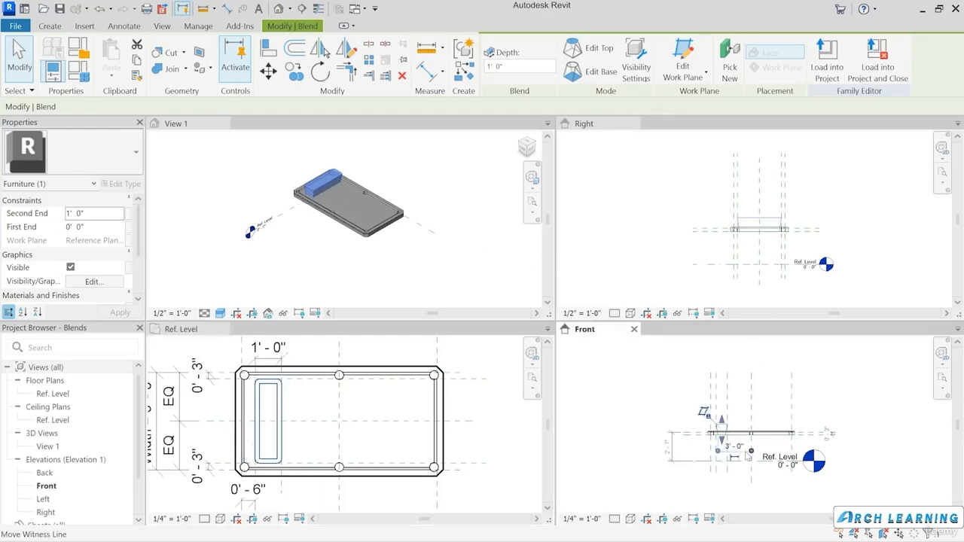
scroll(731, 464, "up", 2)
scroll(728, 466, "up", 2)
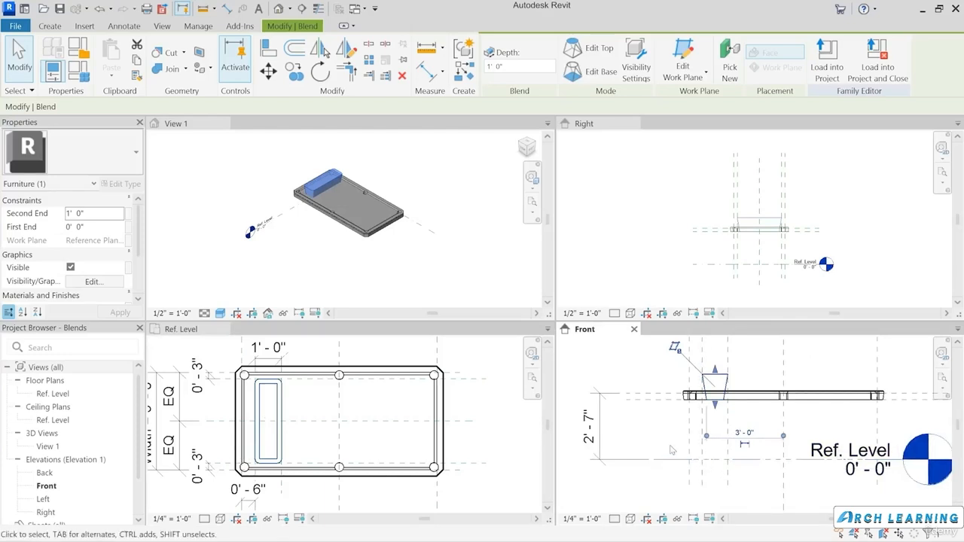
scroll(660, 460, "up", 2)
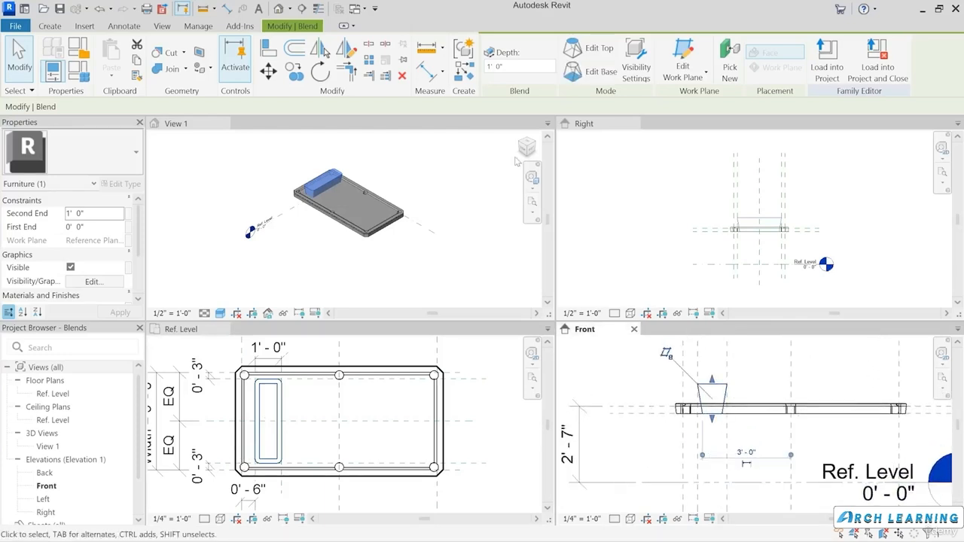
left_click_drag(509, 67, 485, 67)
left_click(619, 379)
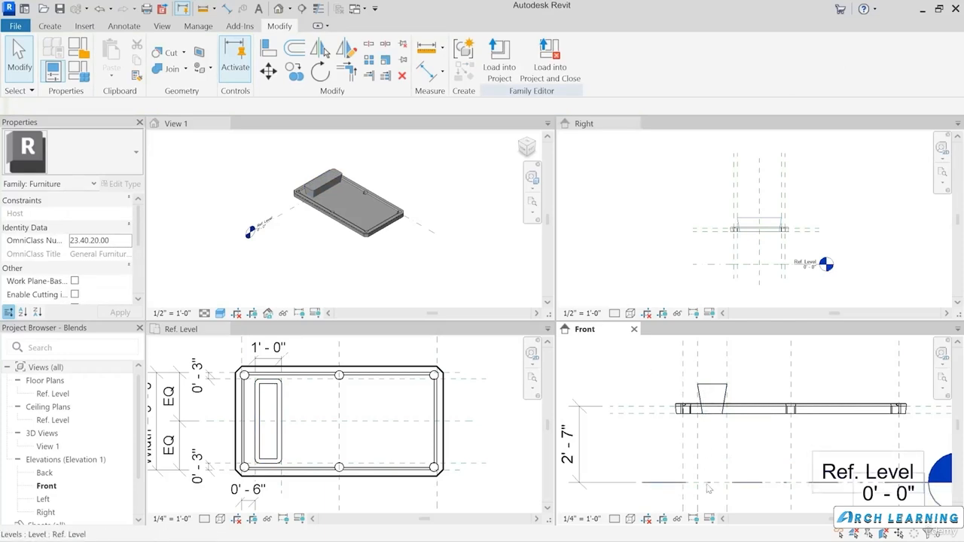
left_click(711, 392)
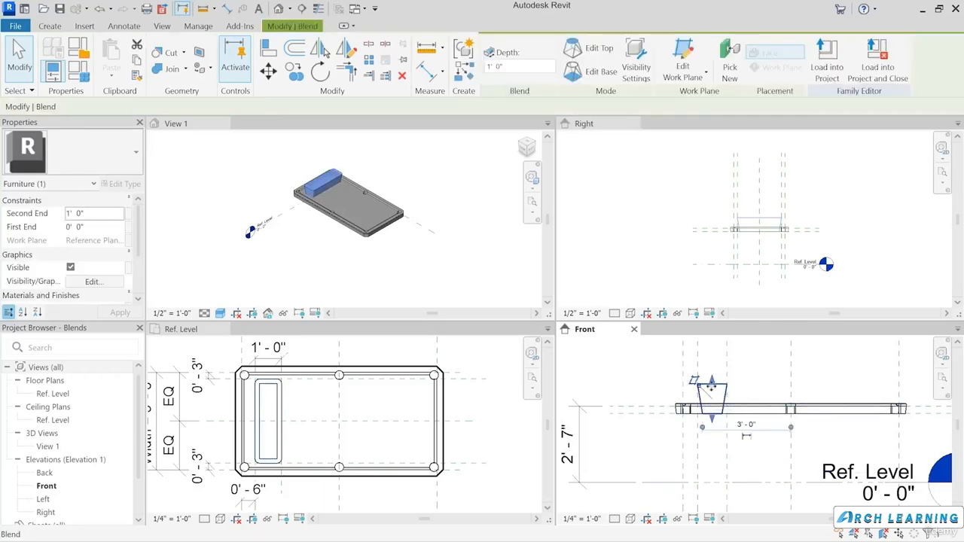
left_click(688, 79)
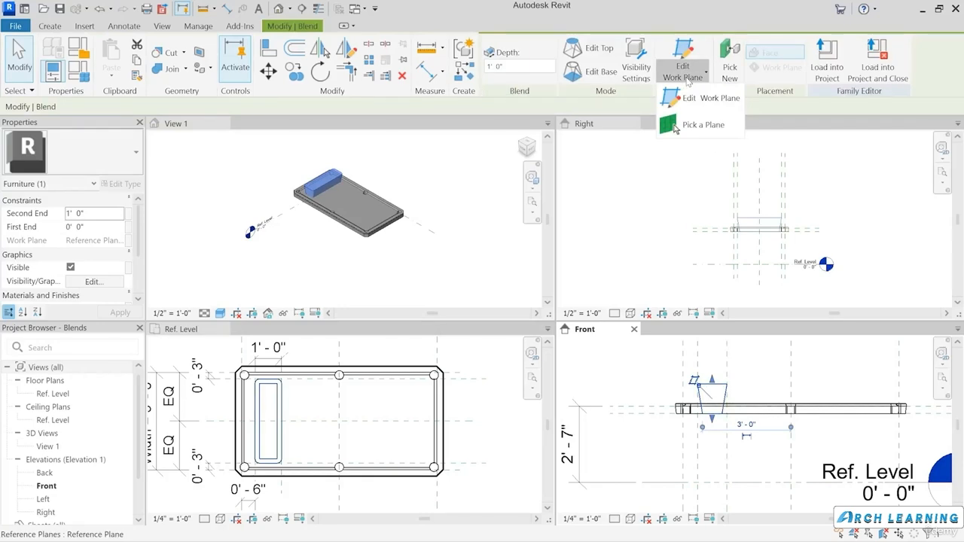
left_click(678, 127)
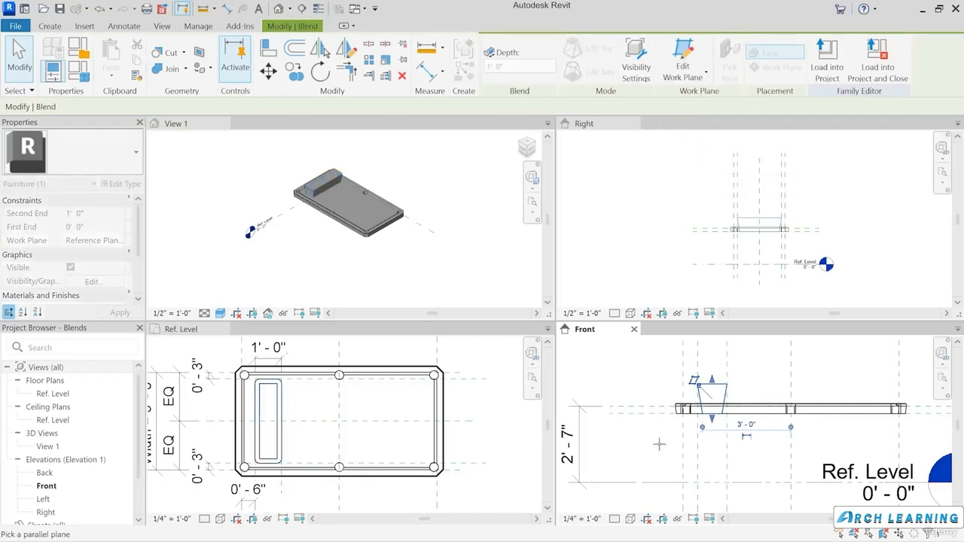
left_click(663, 484)
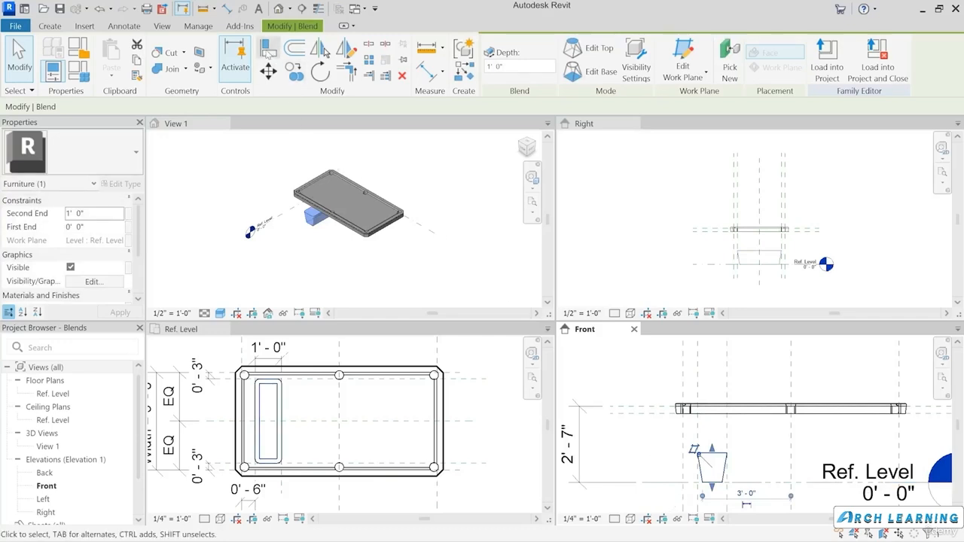
- Align the top face of the blend with the reference plane at the underside of the table
key("a")
key("l")
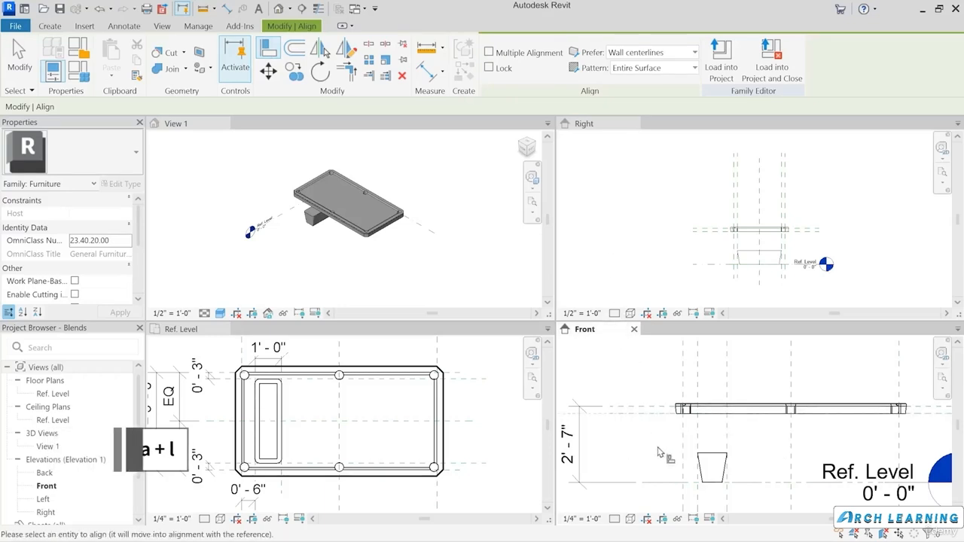
left_click(718, 462)
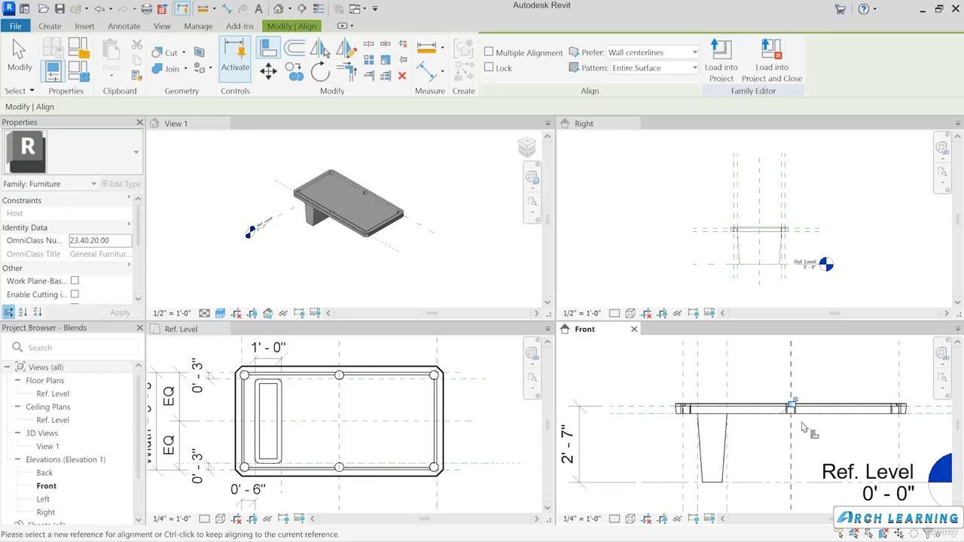
key("Escape")
key("Escape")
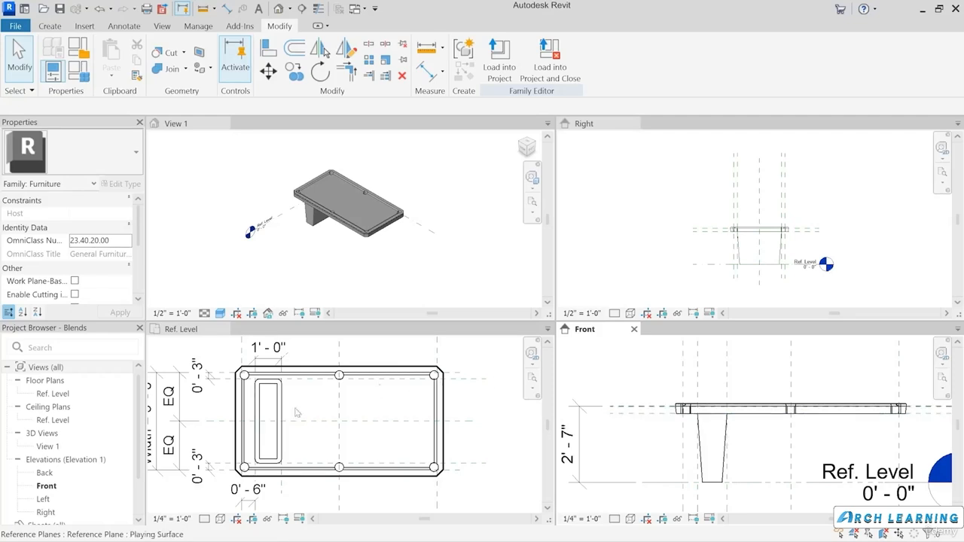
- In the Ref. Level plan, mirror a copy of the blend leg with its reference planes and dimensions about the table's vertical center reference plane
scroll(303, 448, "down", 1)
left_click(313, 508)
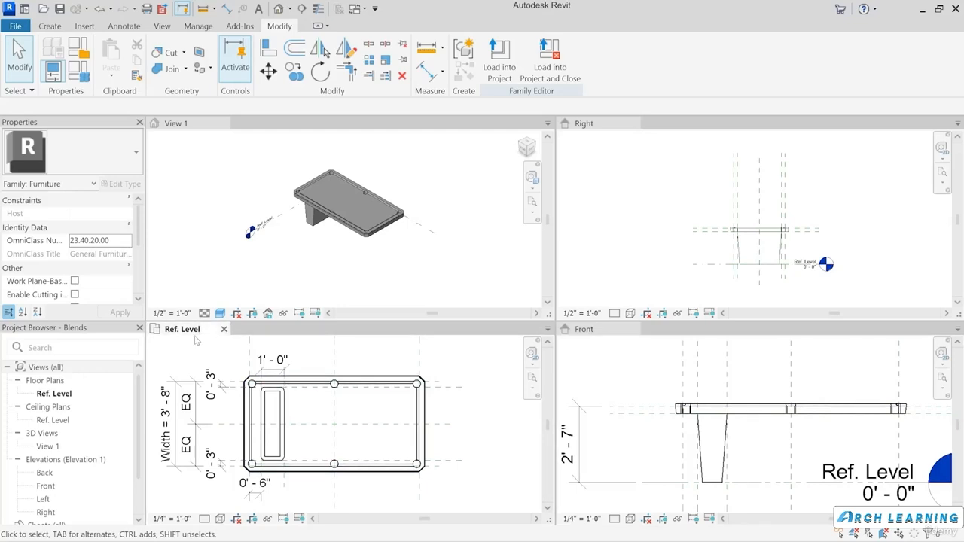
left_click(284, 451)
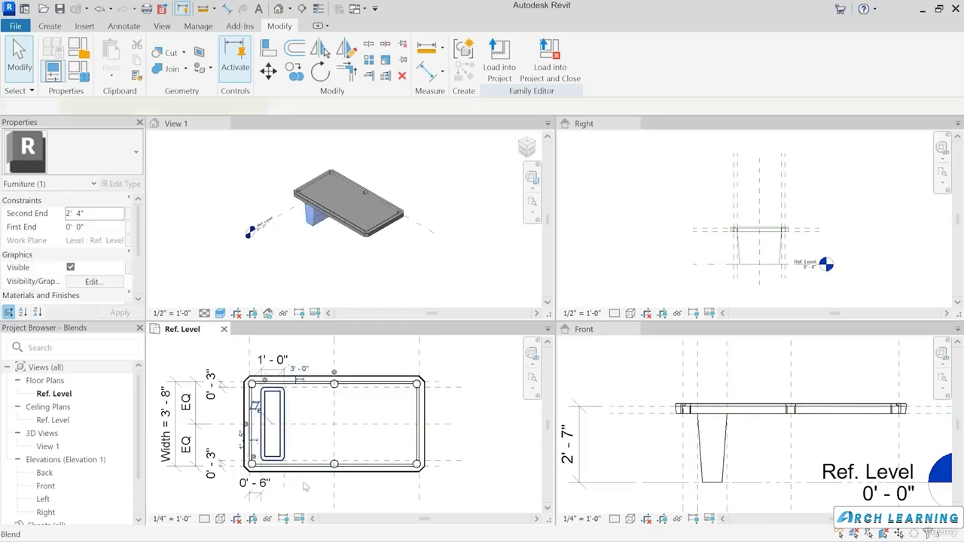
left_click(263, 482, "ctrl")
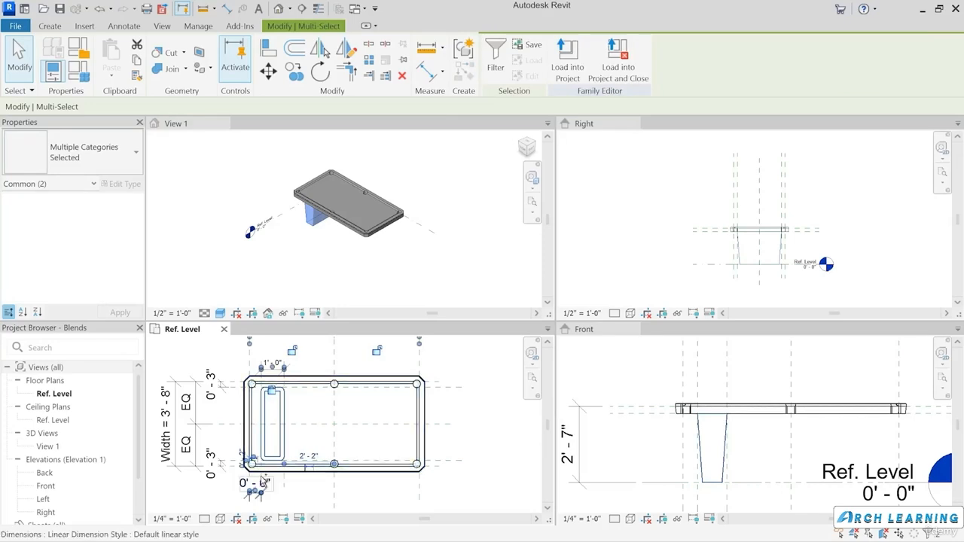
scroll(263, 478, "up", 3)
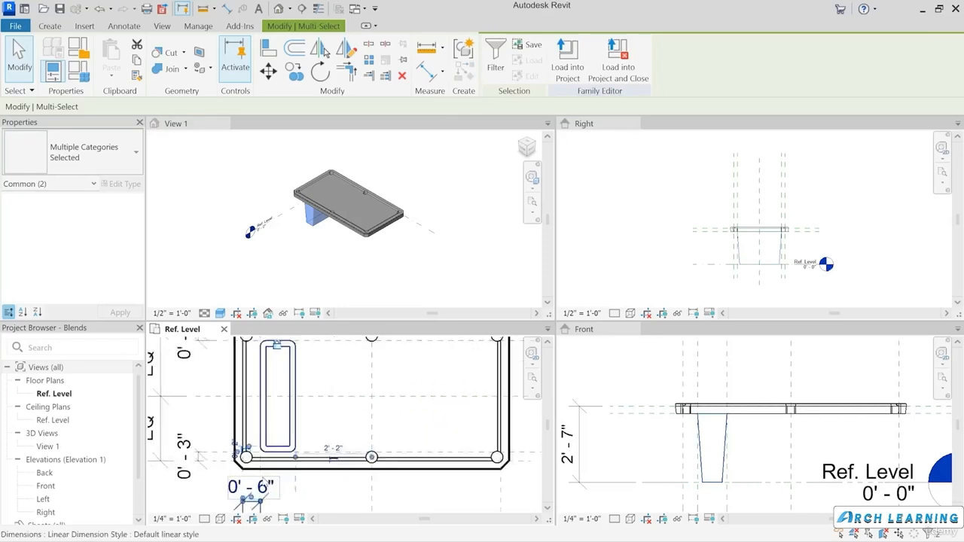
left_click(263, 480, "ctrl")
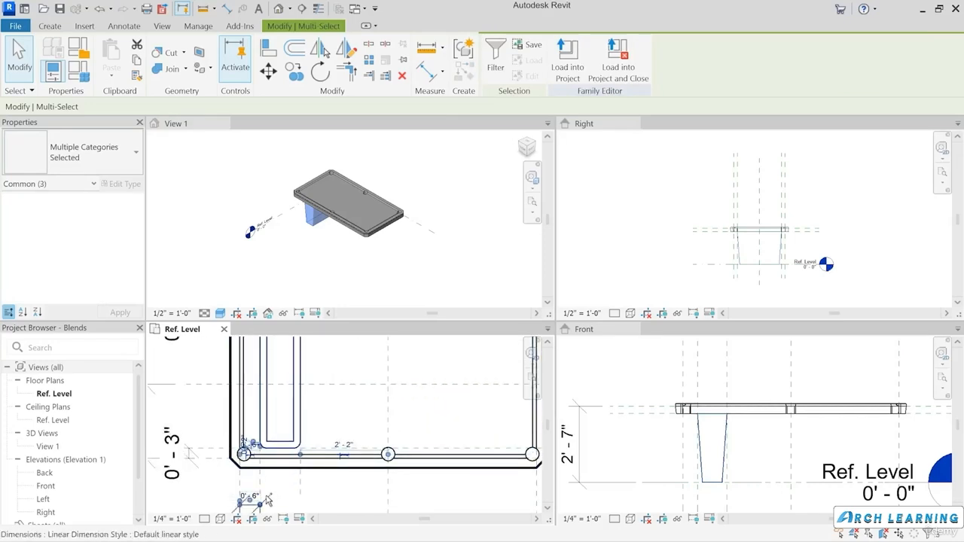
scroll(305, 503, "down", 3)
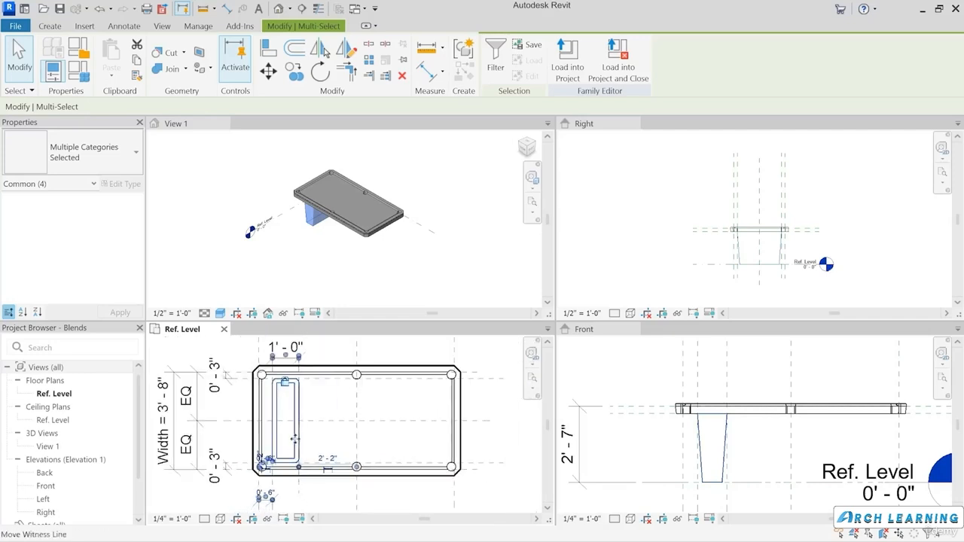
left_click(305, 351, "ctrl")
left_click(331, 422, "ctrl")
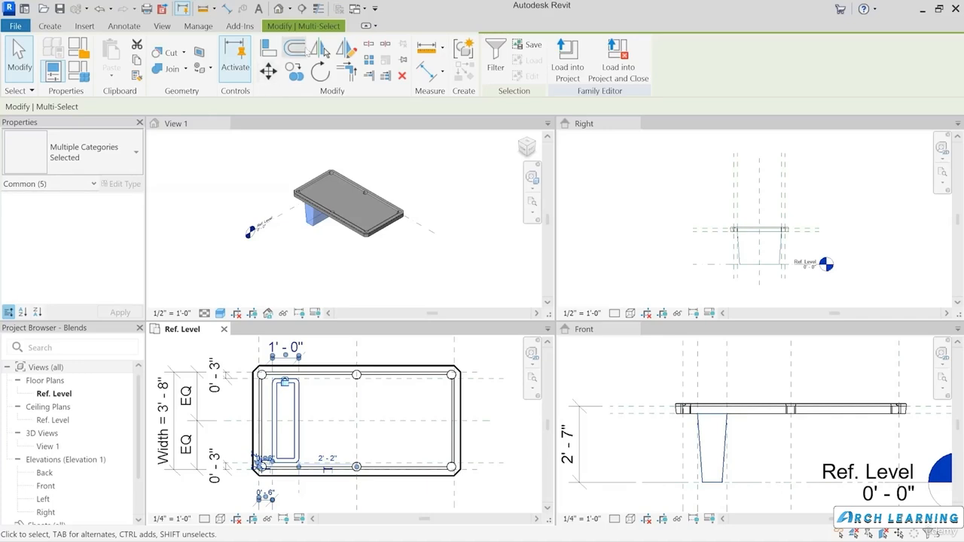
left_click(321, 50)
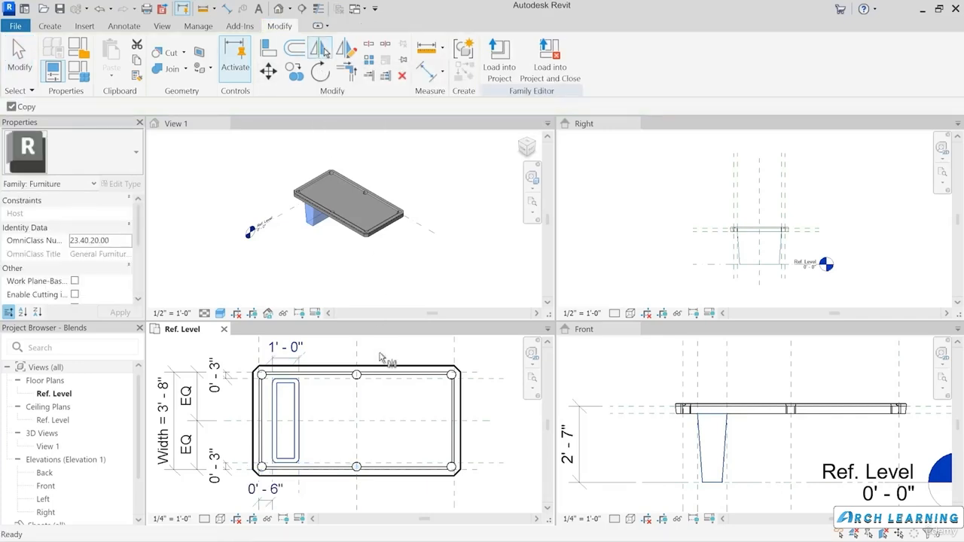
left_click(356, 443)
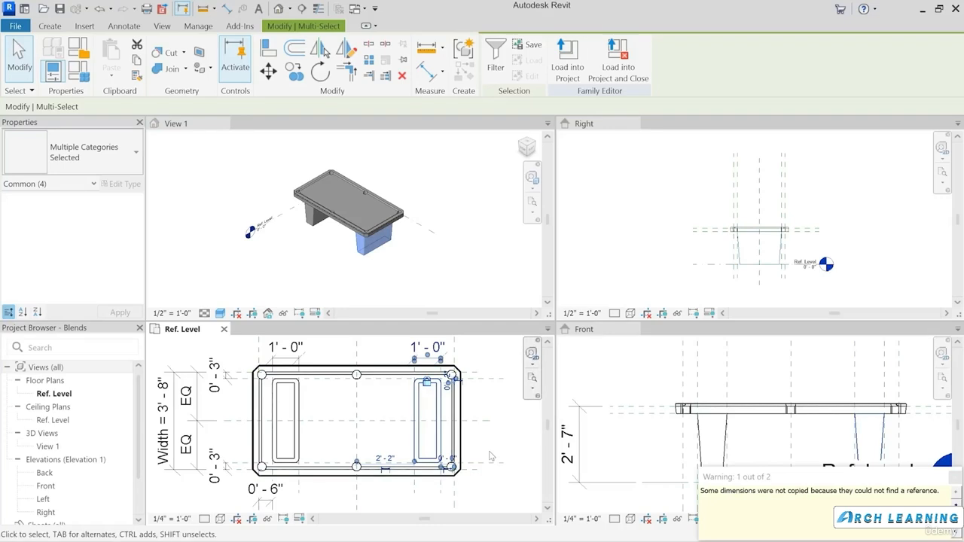
left_click(497, 452)
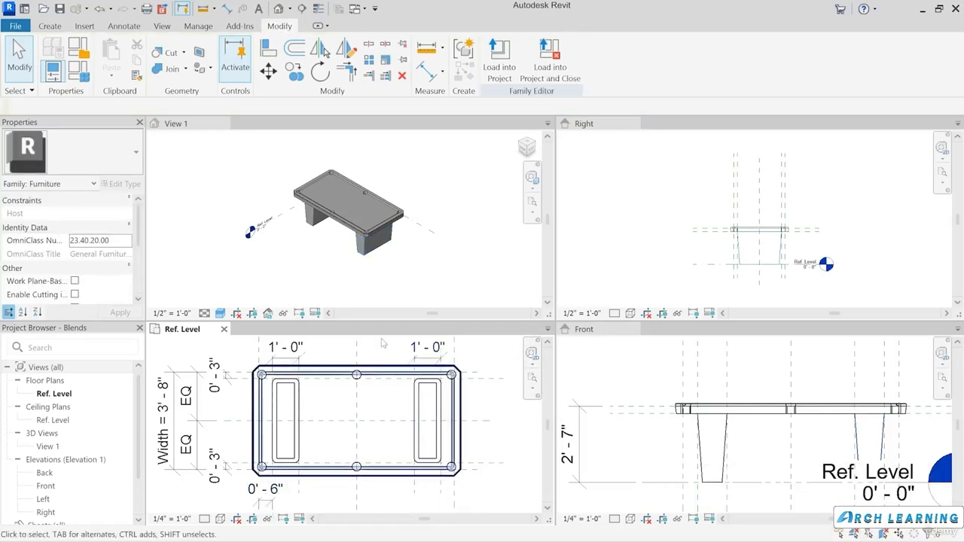
- Add an aligned dimension between the mirrored leg's outer reference plane and the adjacent table-end reference plane, below the table in plan
left_click(427, 71)
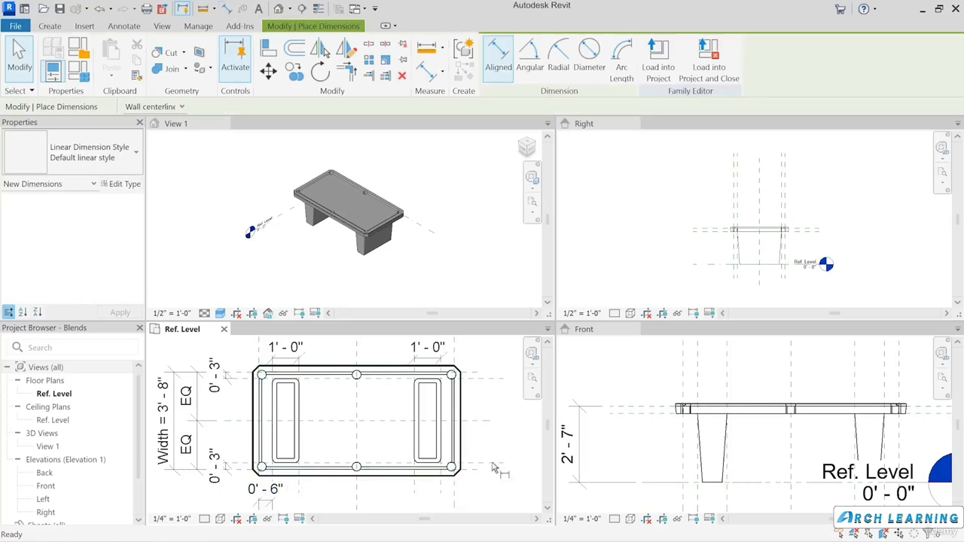
left_click(441, 490)
left_click(454, 492)
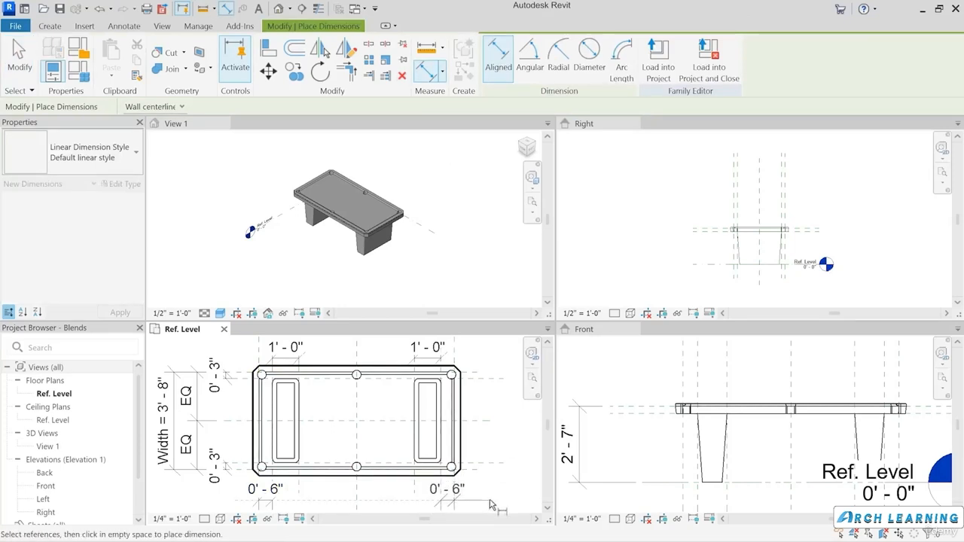
left_click(490, 500)
middle_click_drag(491, 500, 478, 451)
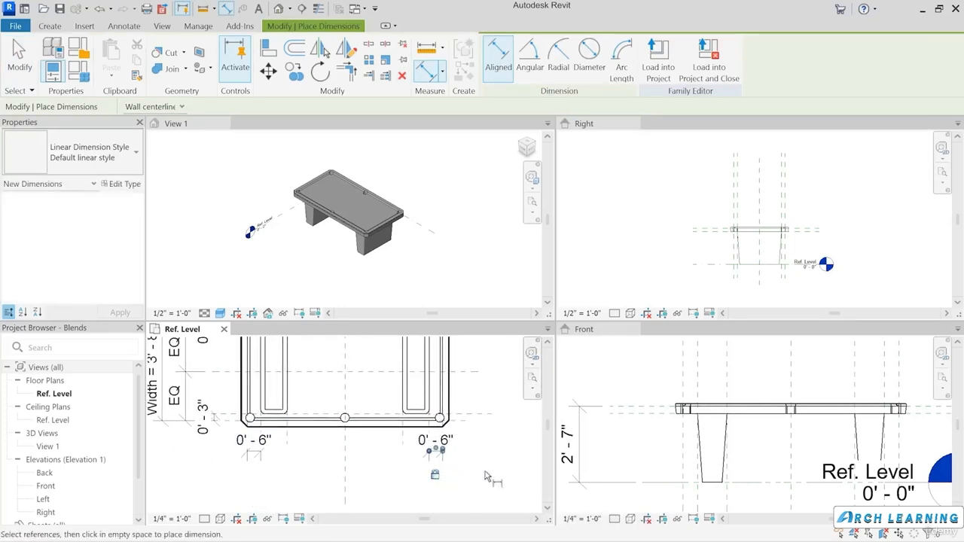
left_click(19, 59)
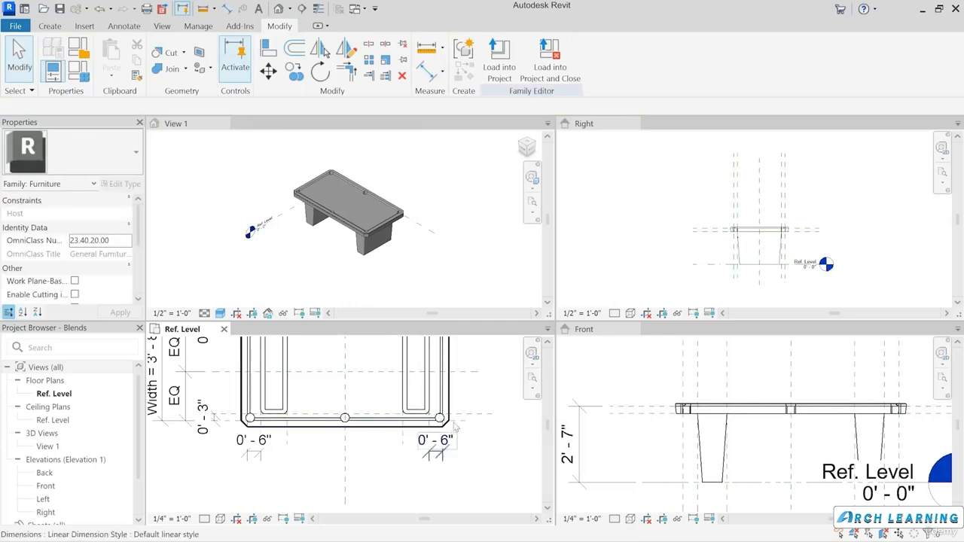
scroll(463, 419, "down", 1)
middle_click_drag(464, 419, 443, 446)
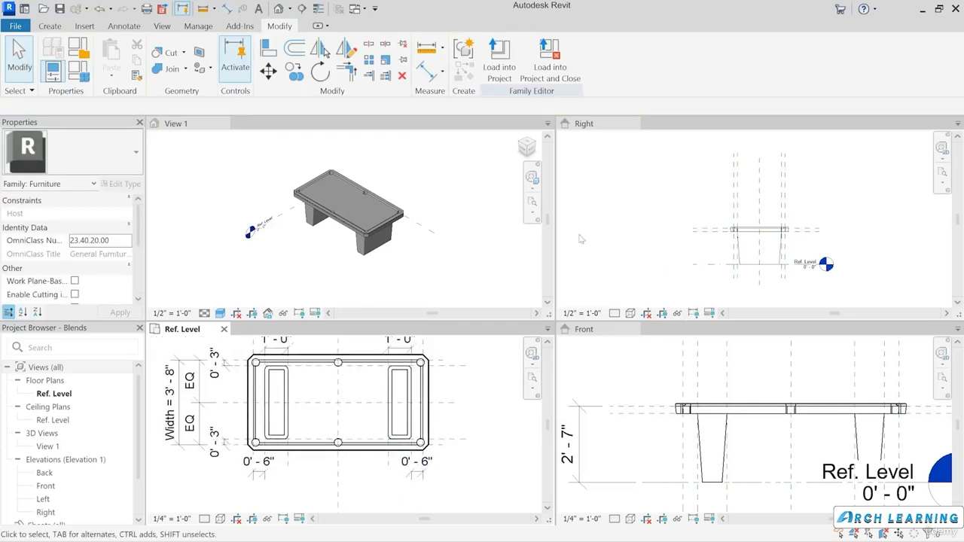
- Flex the family in the 3D view by applying the Small type, and return it to the Large type
left_click(465, 226)
scroll(433, 220, "up", 2)
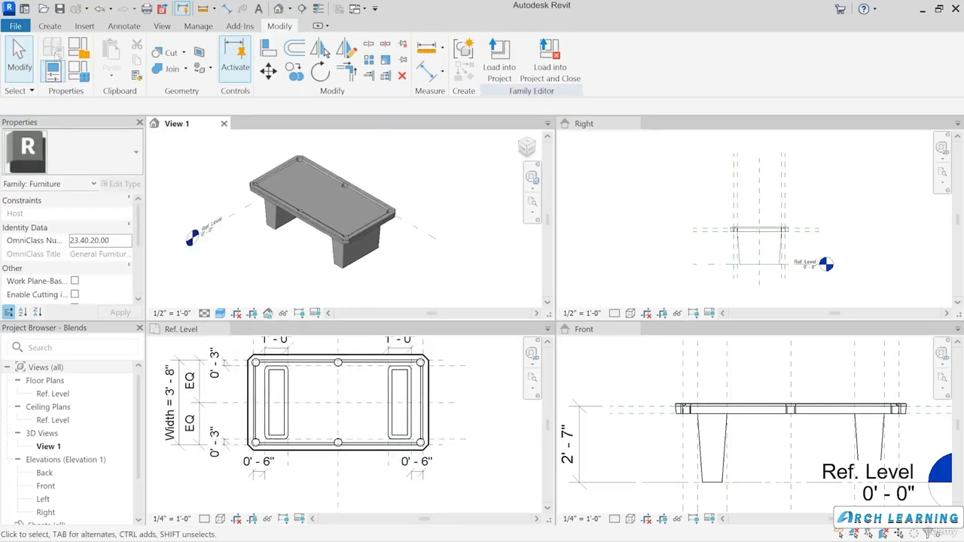
left_click(83, 74)
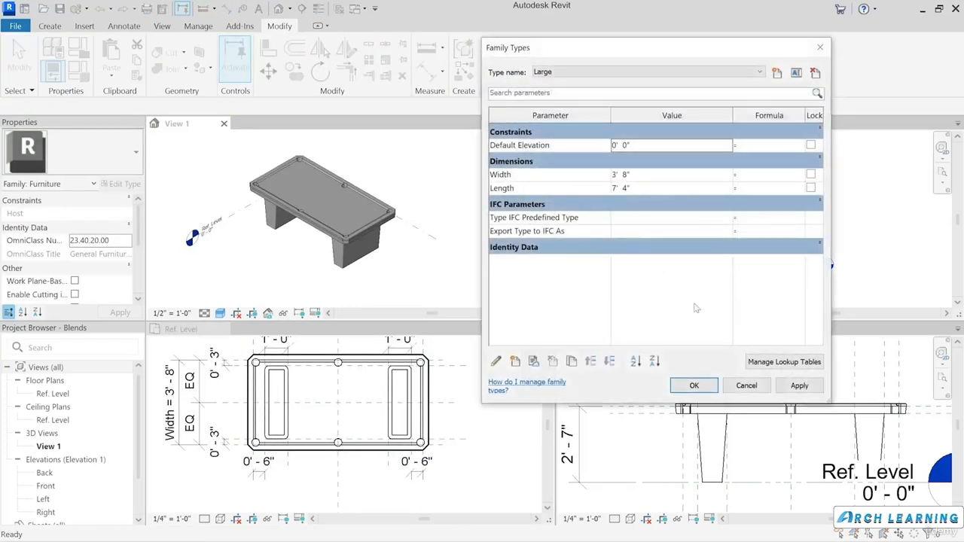
left_click(570, 73)
left_click(543, 92)
left_click(789, 387)
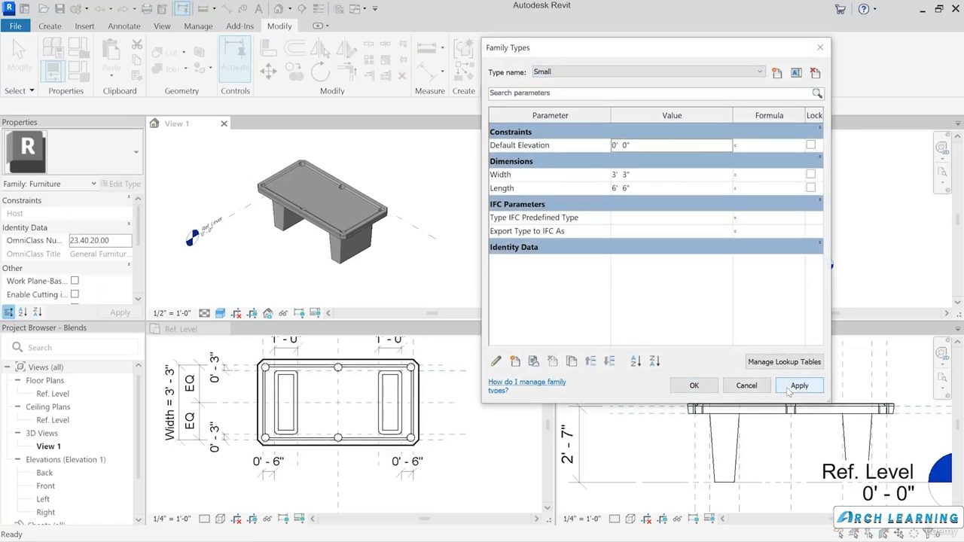
left_click(577, 72)
left_click(558, 81)
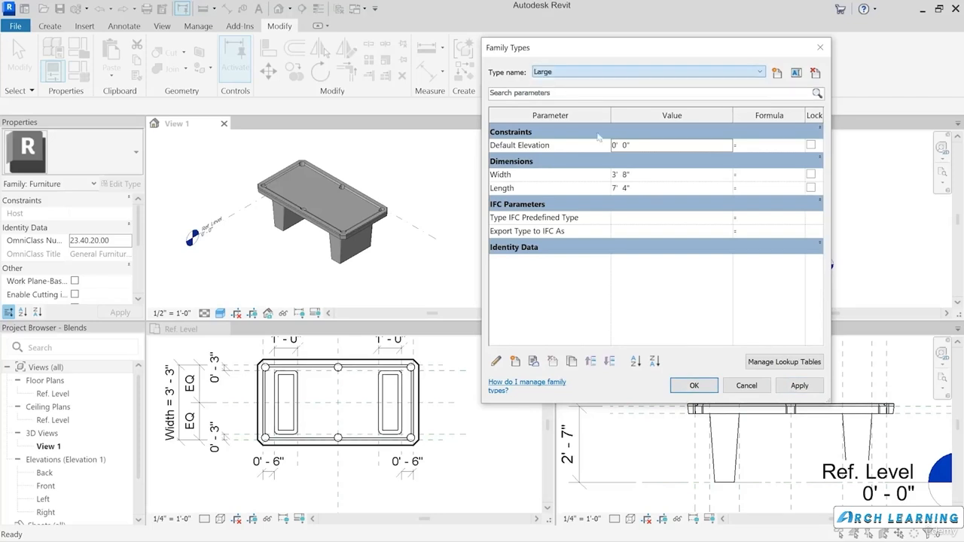
left_click(695, 386)
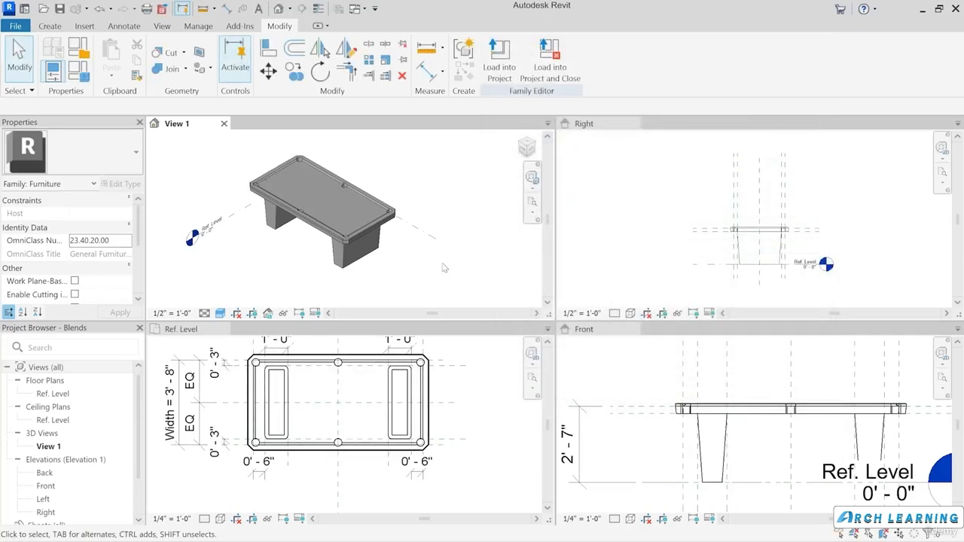
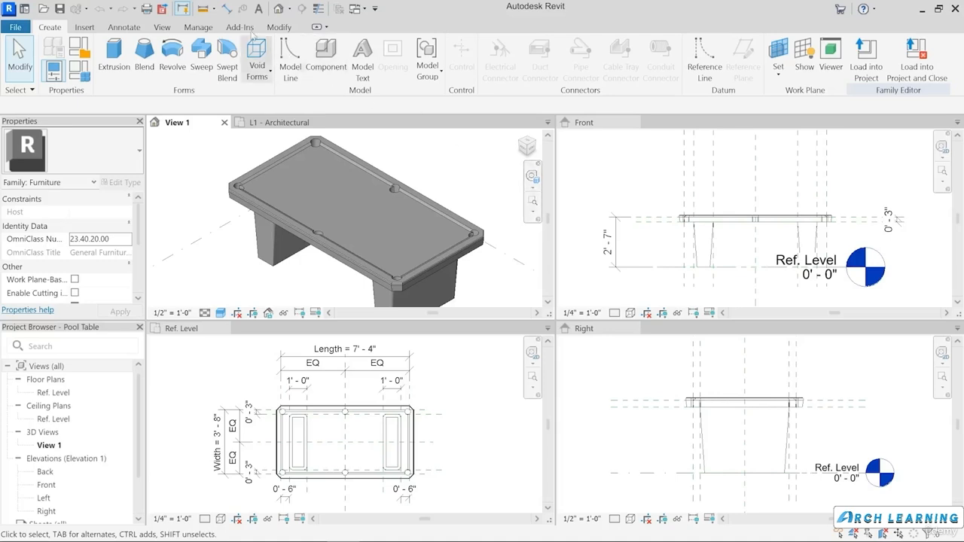
- Create a new material in the Pool Table family and name it Green Felt
left_click(194, 28)
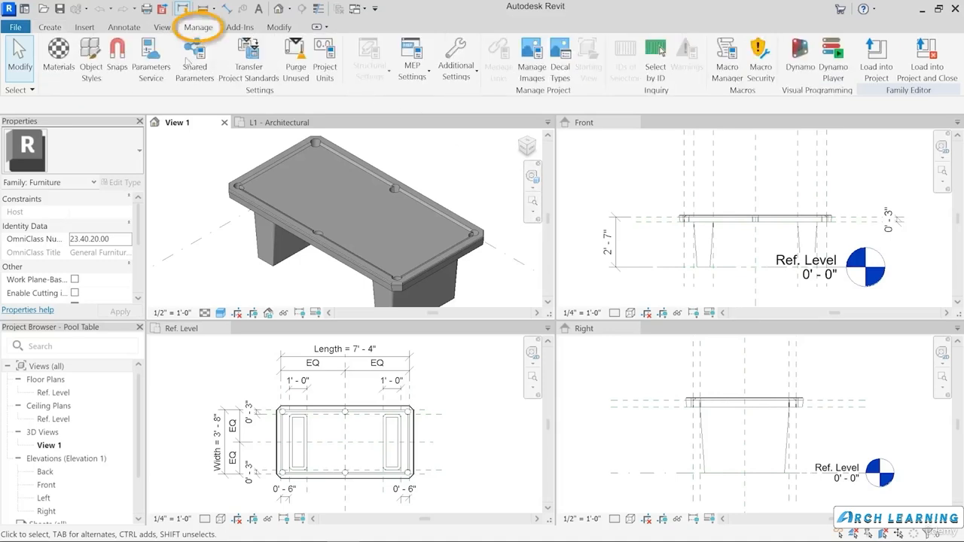
left_click(66, 77)
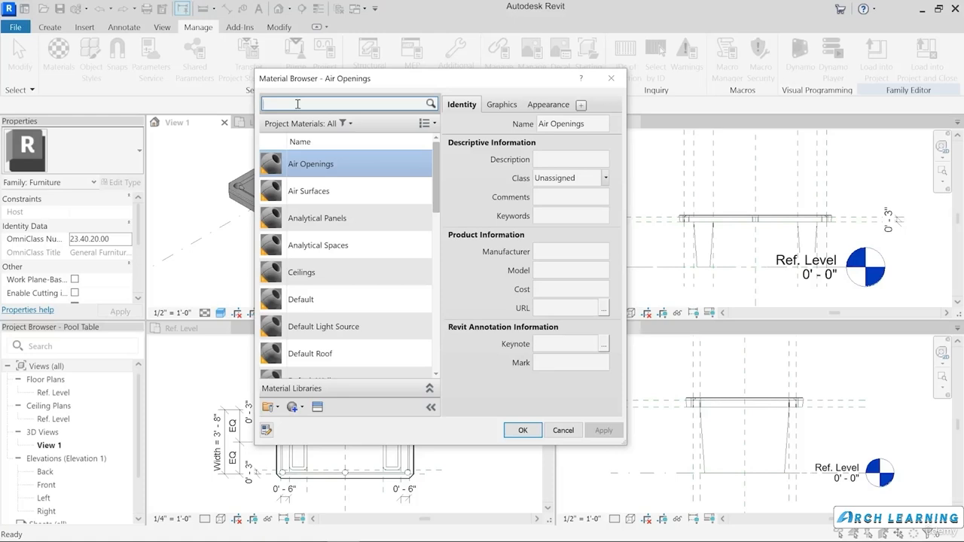
scroll(300, 218, "down", 1)
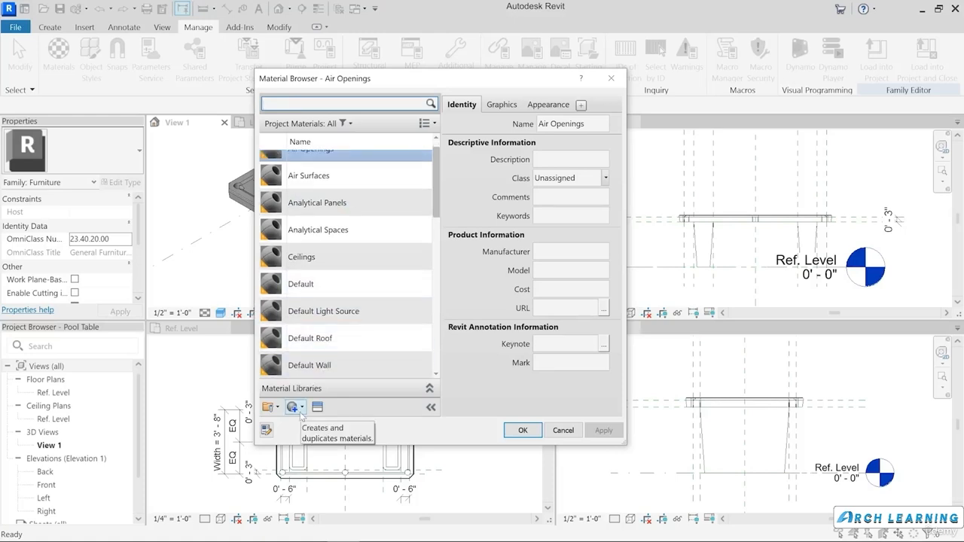
left_click(301, 407)
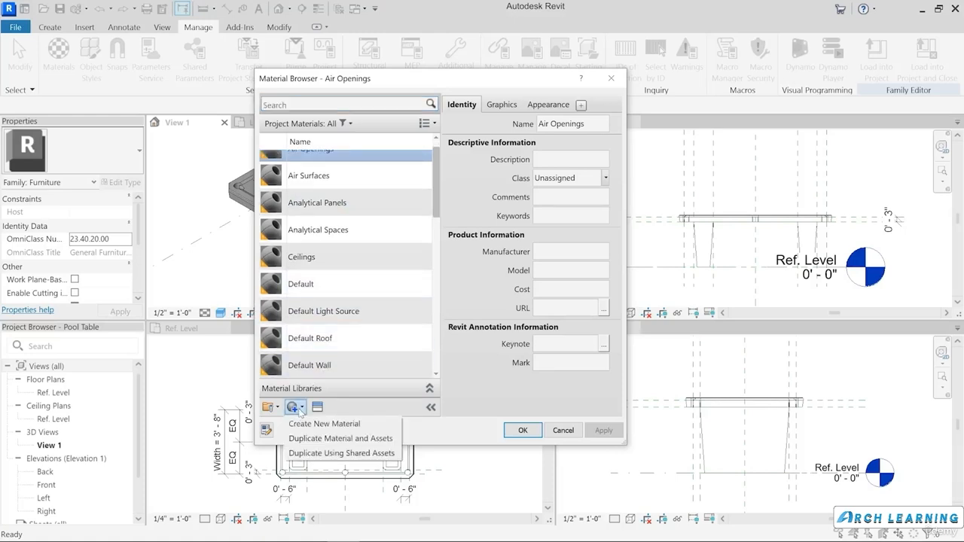
left_click(366, 424)
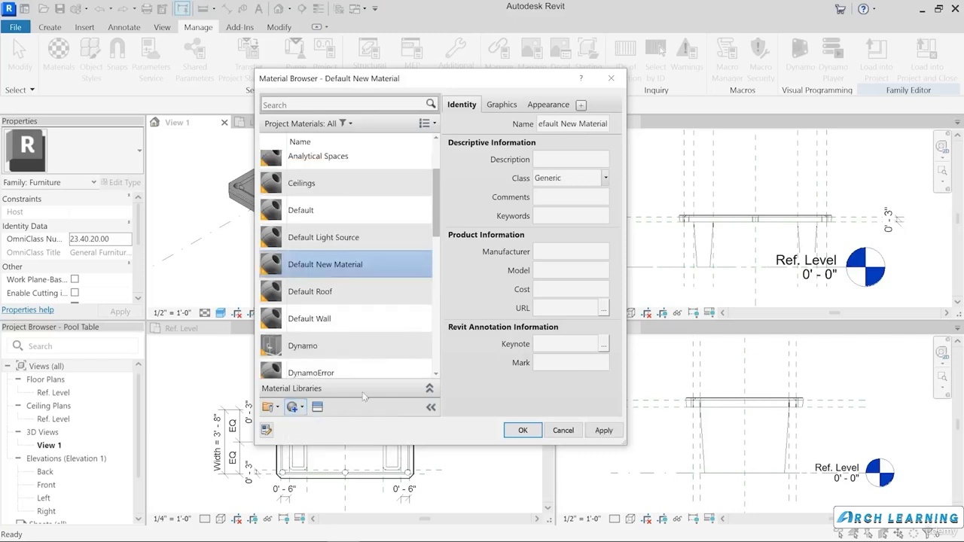
right_click(329, 260)
left_click(358, 306)
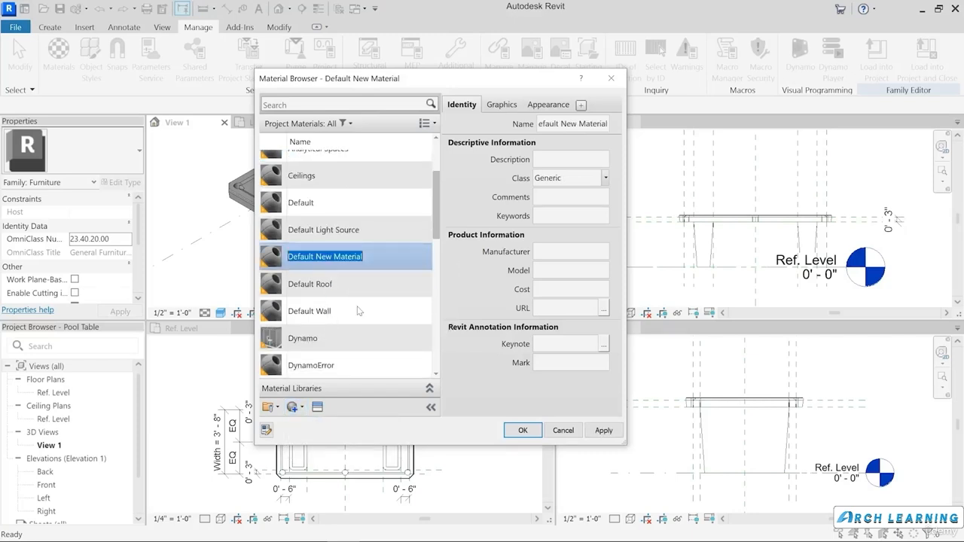
type("Gree")
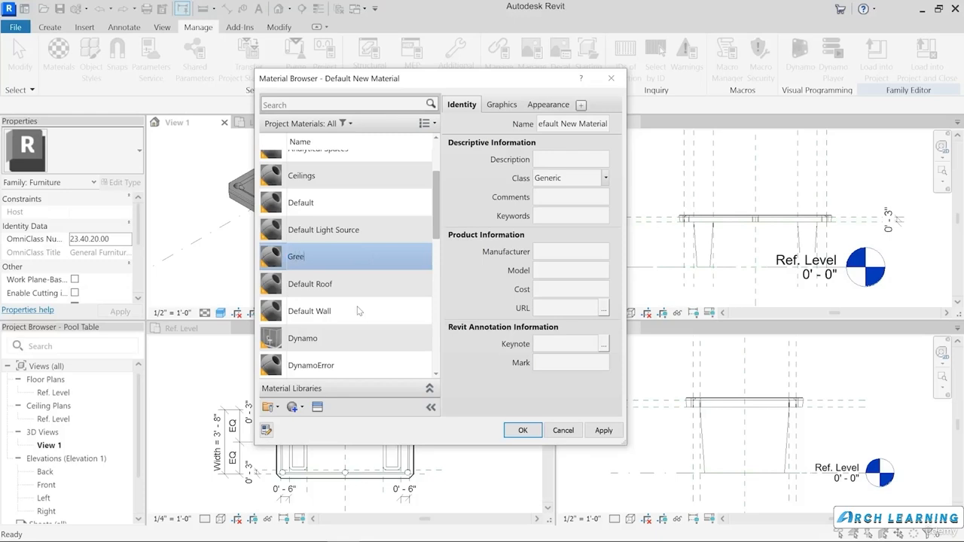
type("n Felt")
key("Return")
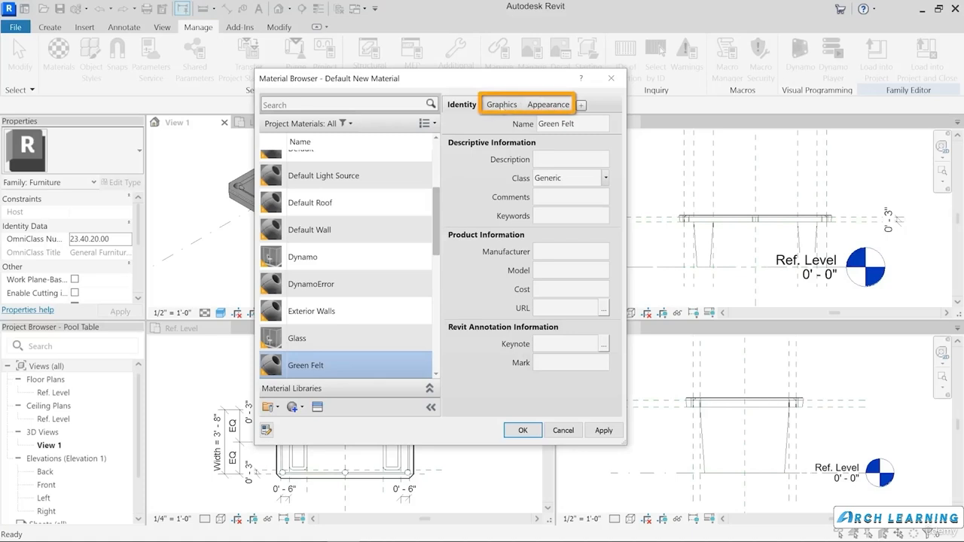
- Rename the Green Felt material's appearance asset to Green Felt and enlarge the Material Browser
left_click(551, 106)
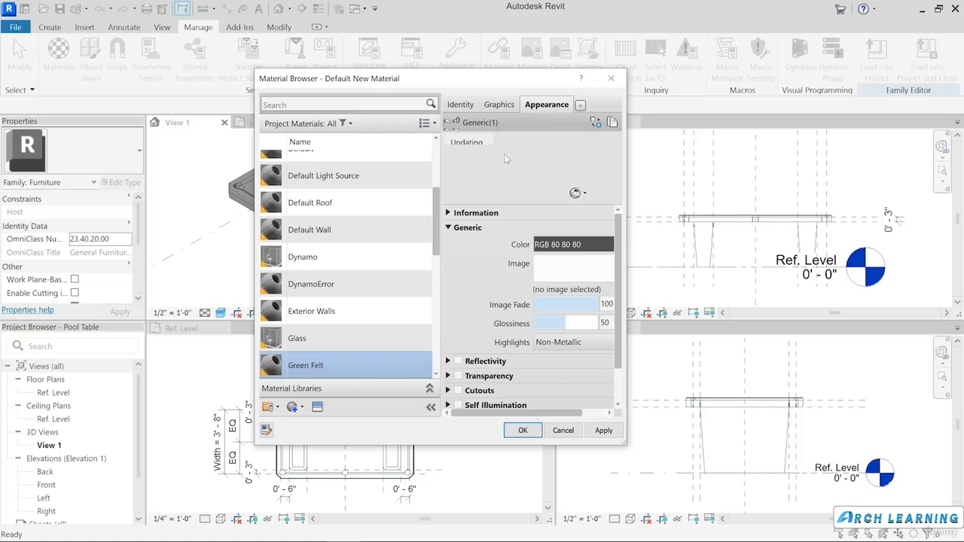
left_click(449, 214)
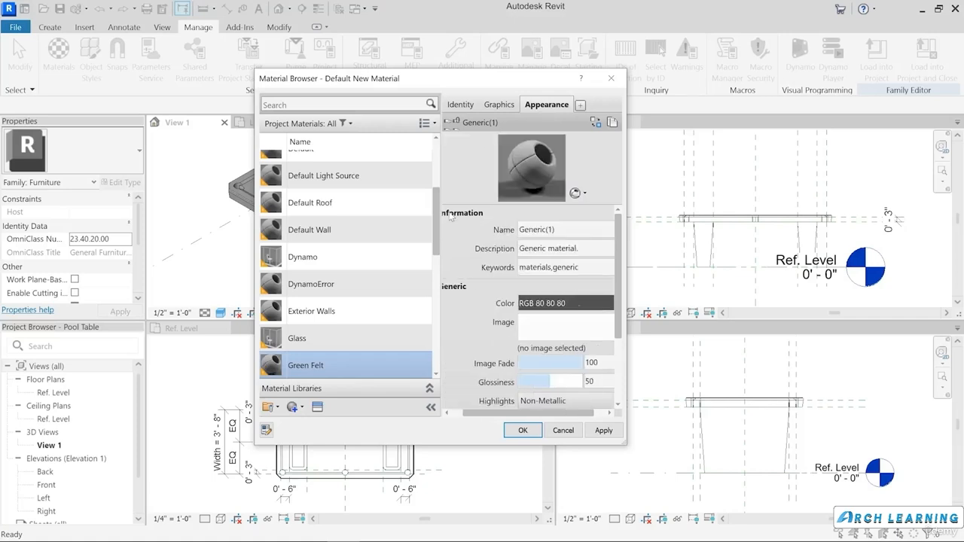
left_click(561, 230)
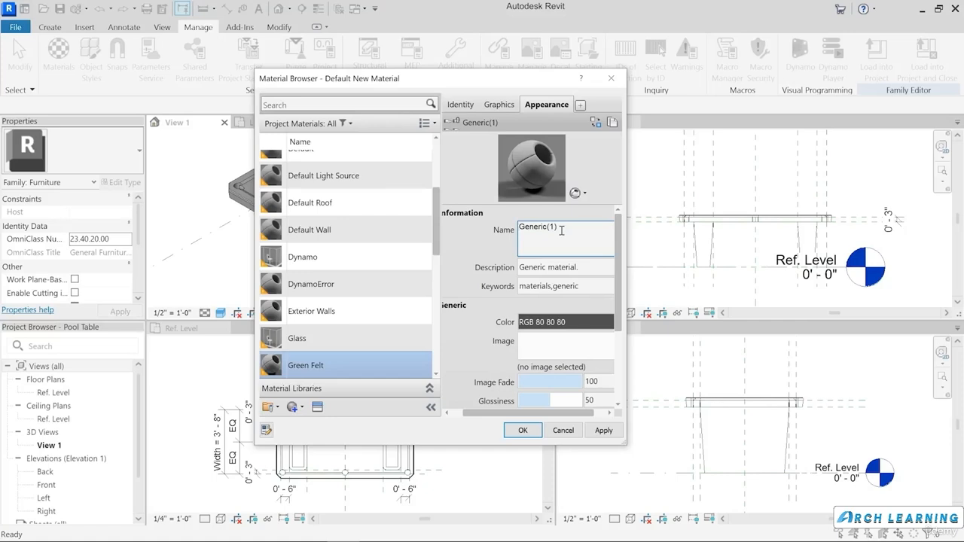
left_click_drag(561, 228, 518, 233)
type("Green Felt")
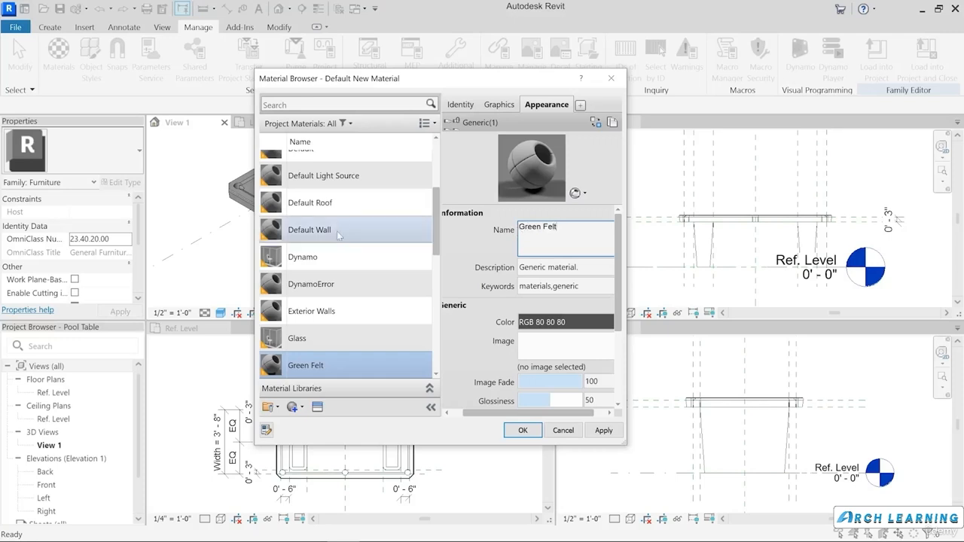
left_click(479, 248)
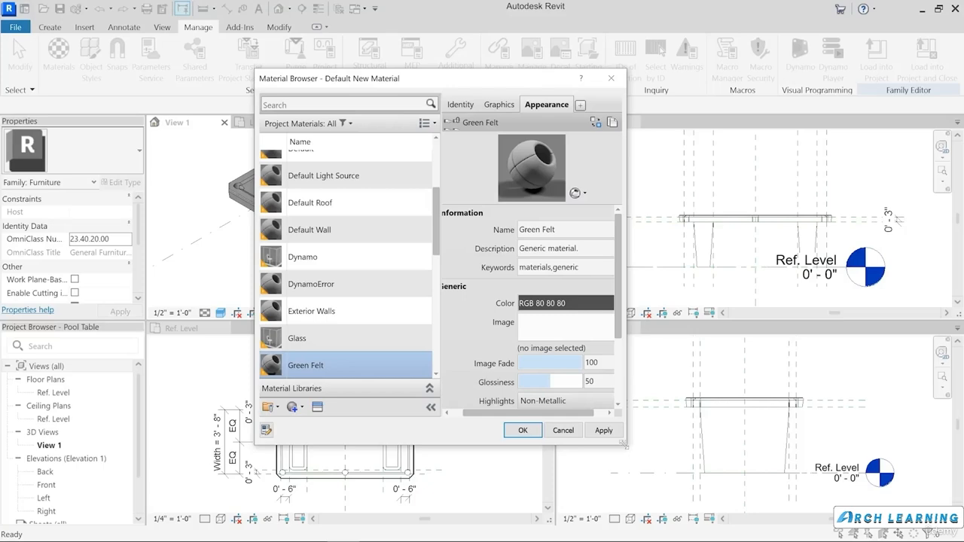
left_click_drag(627, 445, 811, 480)
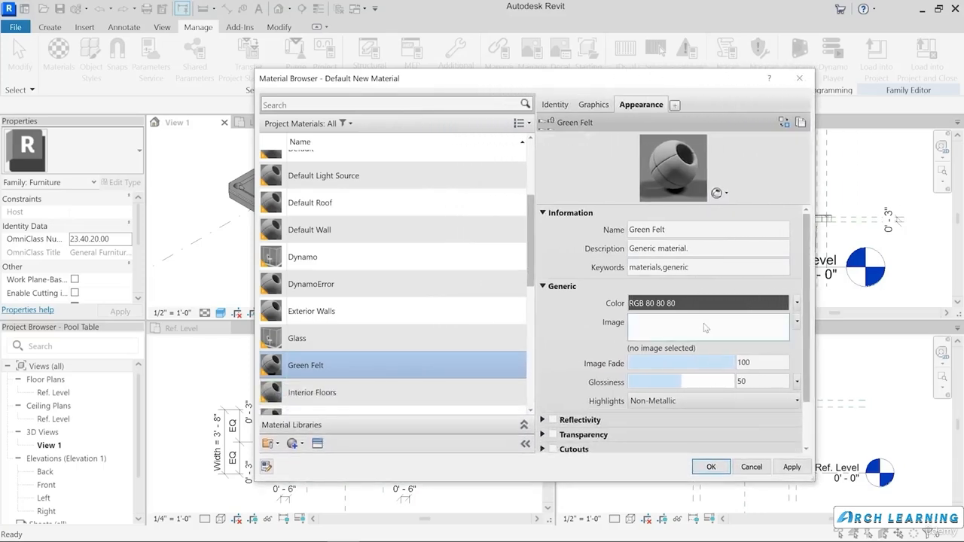
- Set the Green Felt appearance's generic color to the dark green RGB 0 128 0
scroll(802, 330, "down", 3)
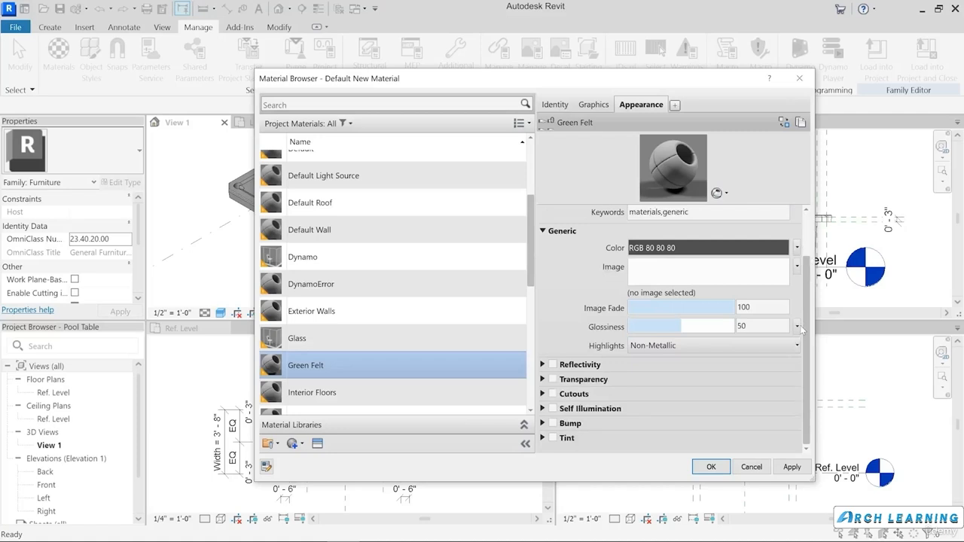
scroll(802, 331, "up", 3)
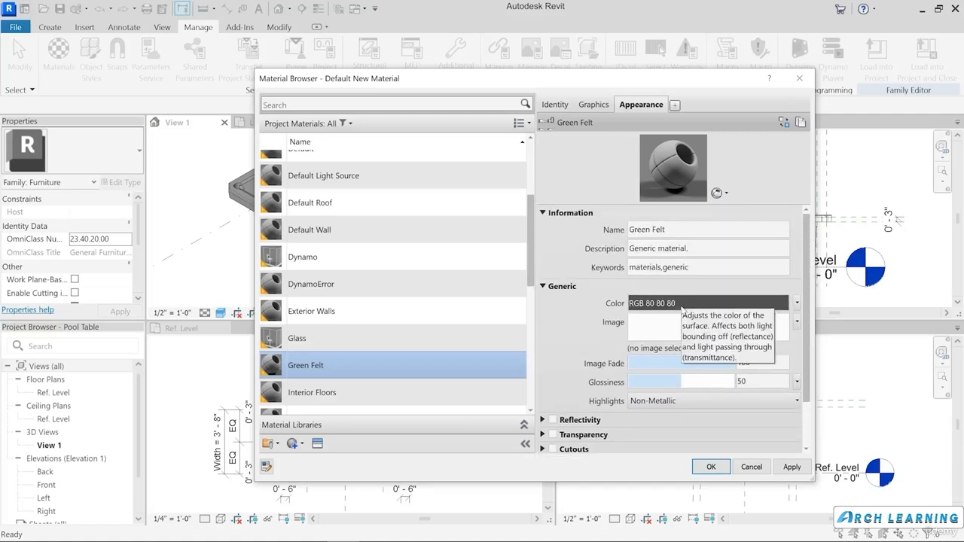
left_click(682, 304)
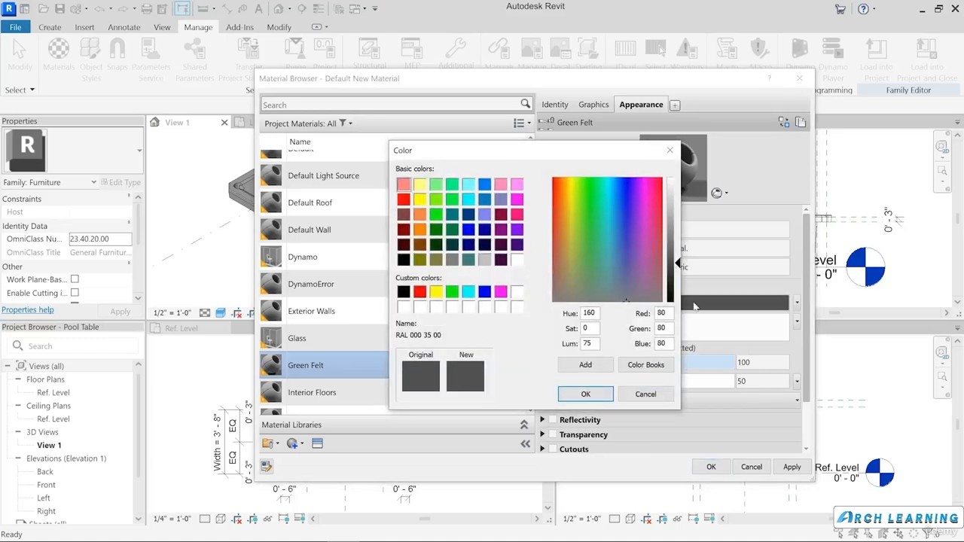
left_click(439, 230)
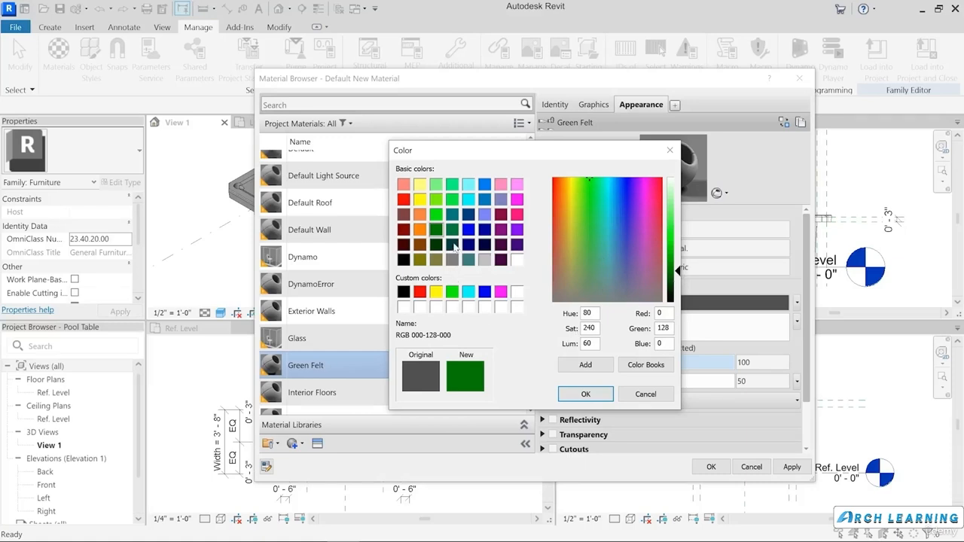
left_click(595, 395)
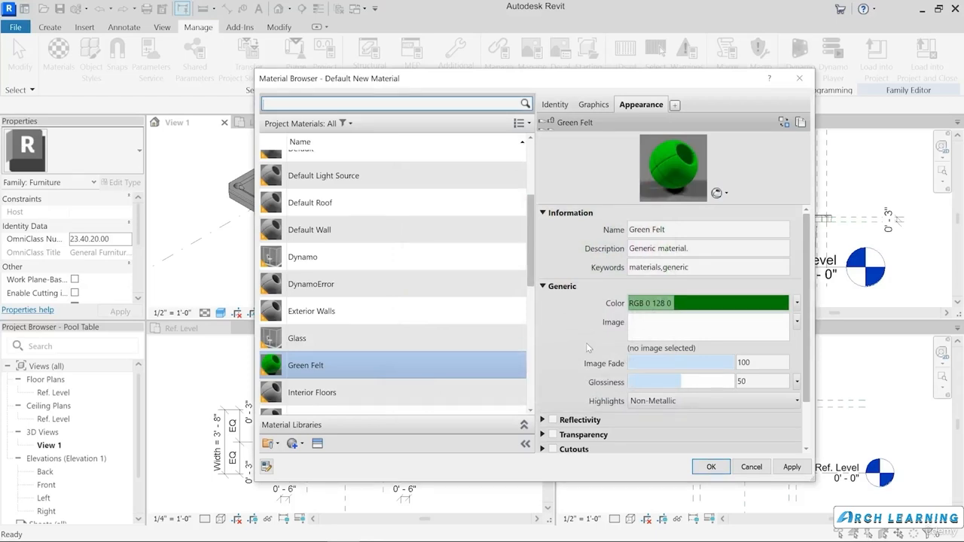
- Make the Green Felt material's shading use its render appearance, and accept the material changes
left_click(597, 106)
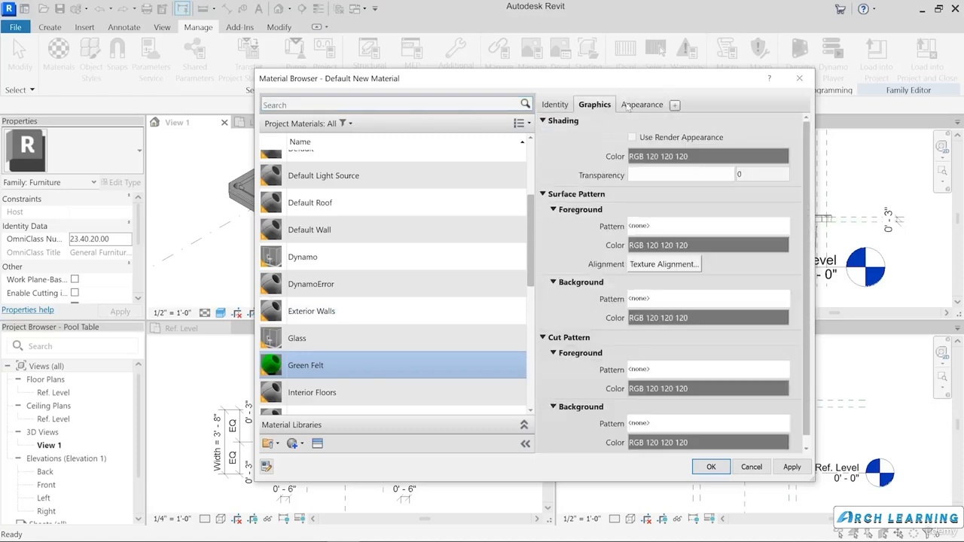
left_click(637, 107)
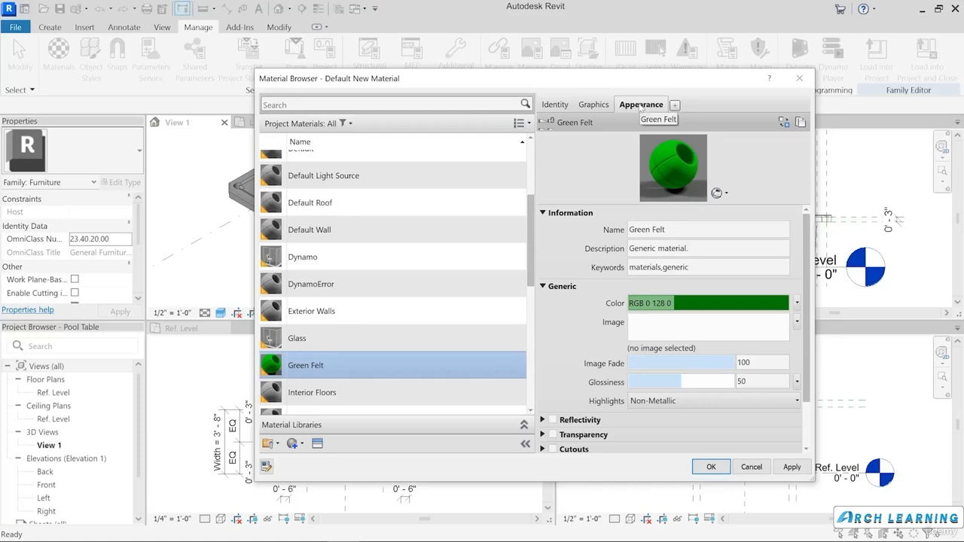
left_click(589, 105)
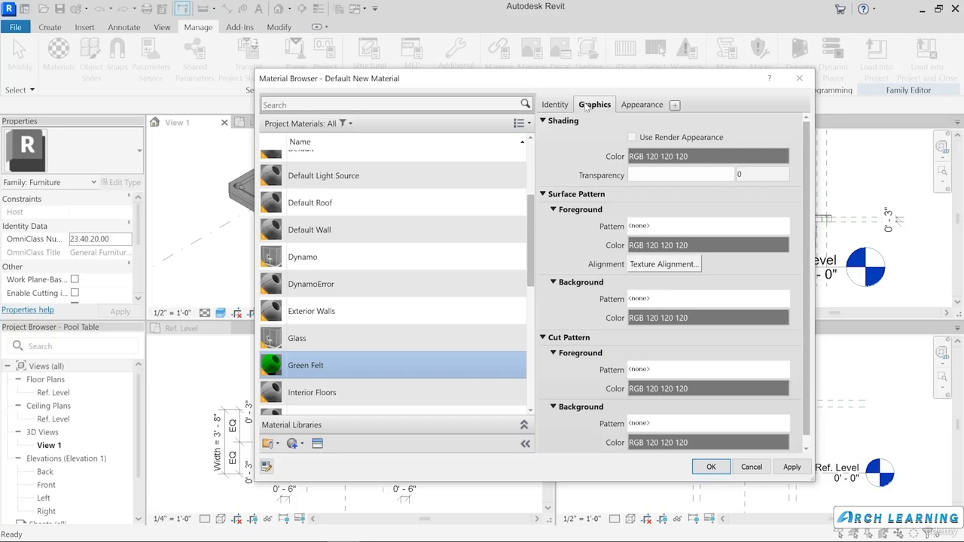
left_click(632, 138)
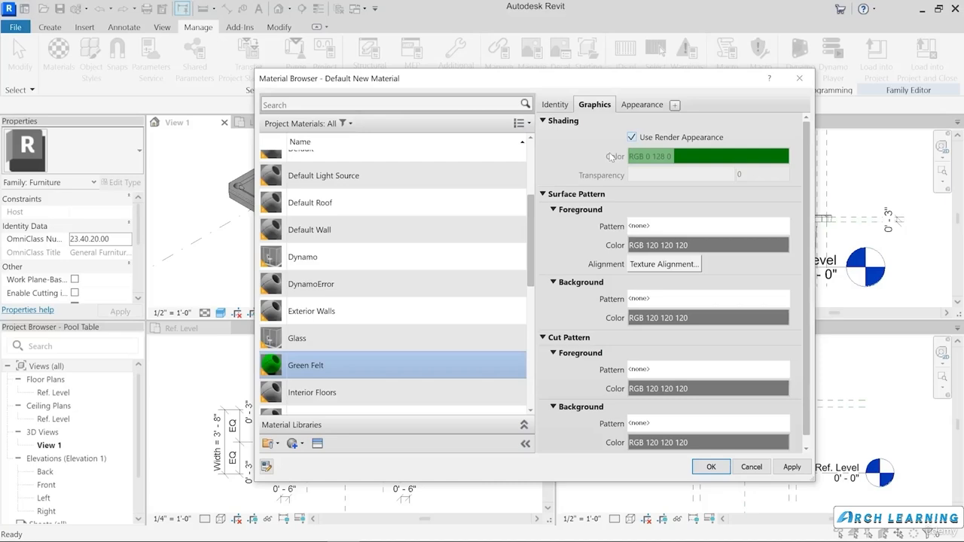
left_click(702, 469)
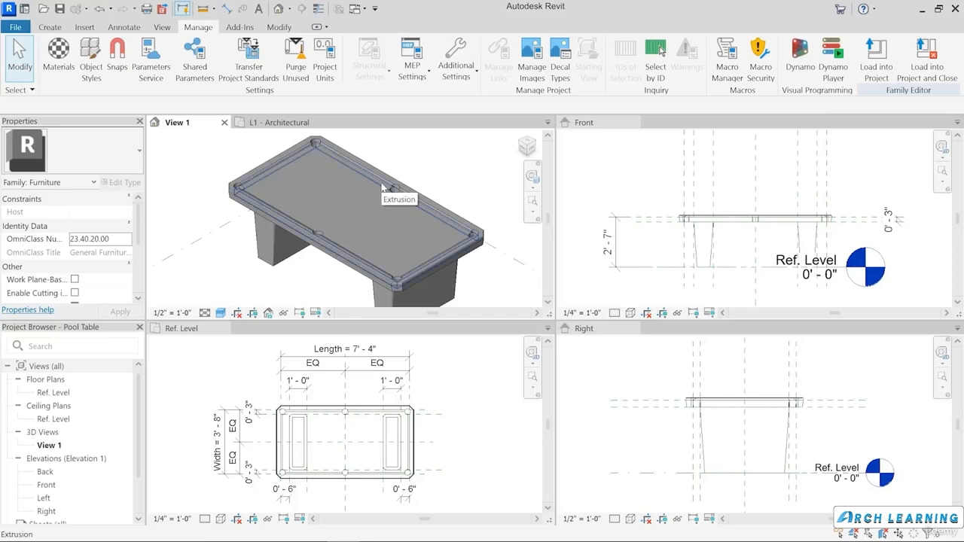
- Select the table's playing-surface extrusion in the 3D view and bring its material property into view
left_click(382, 187)
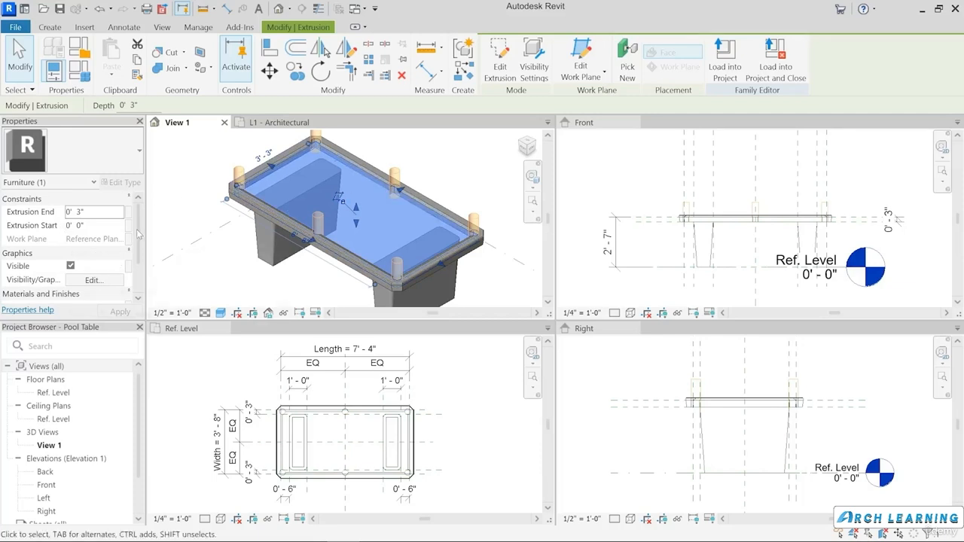
left_click_drag(138, 236, 138, 267)
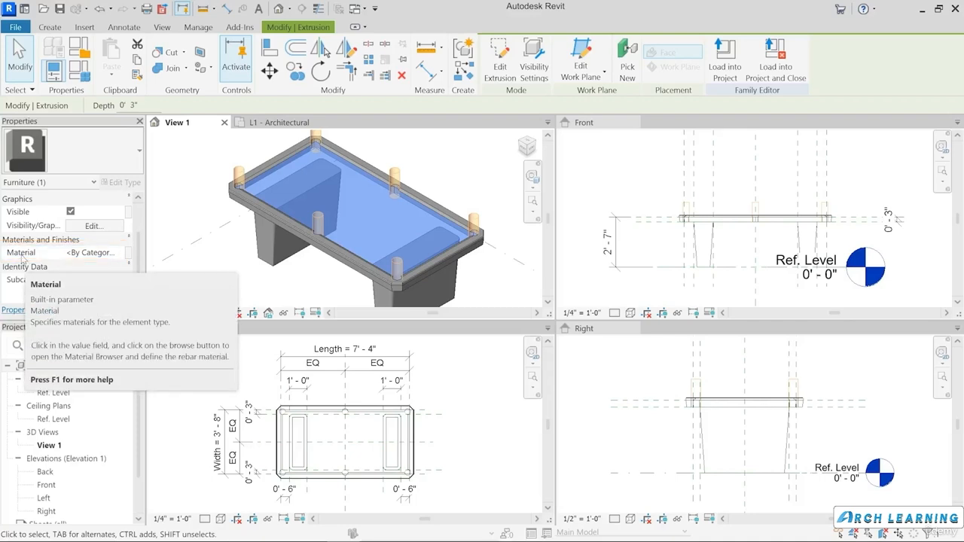
left_click(99, 254)
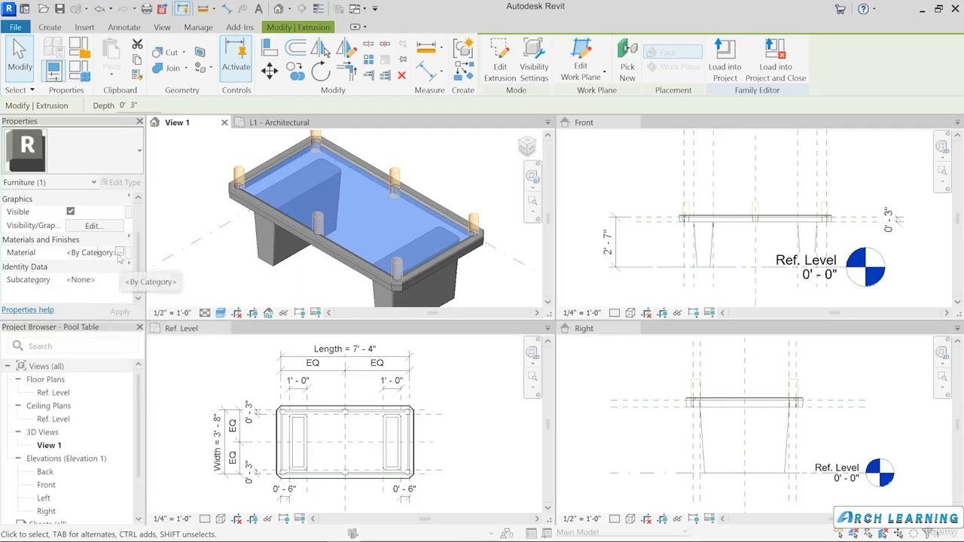
left_click(119, 255)
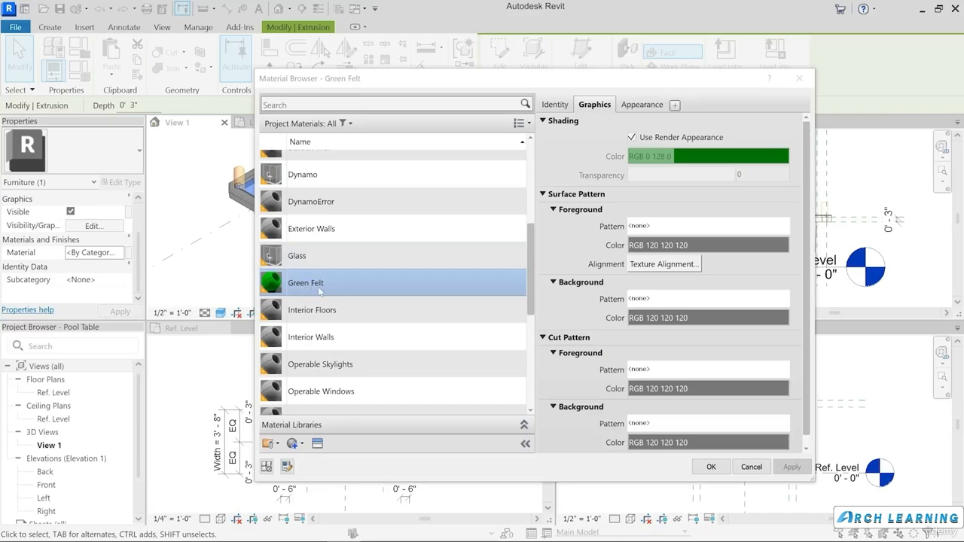
left_click(753, 467)
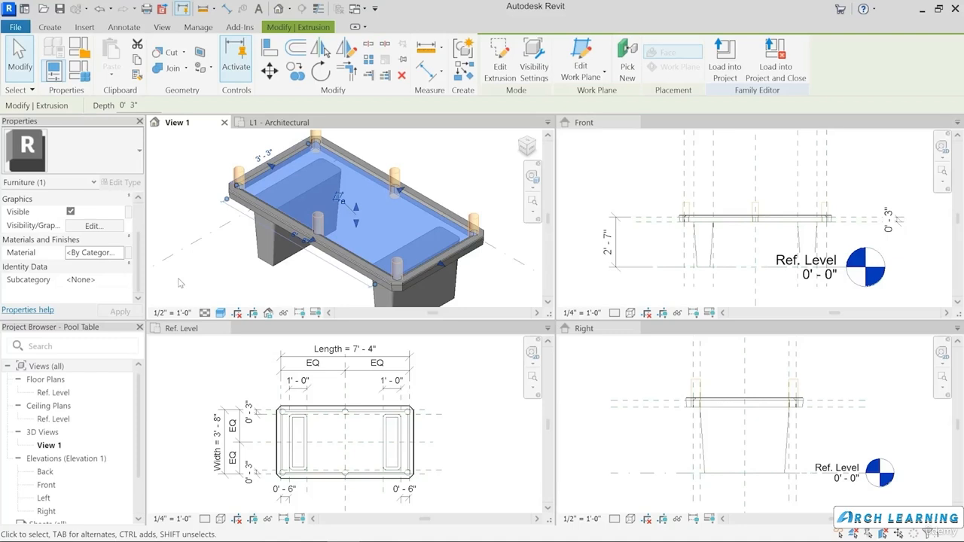
- Associate the selected extrusion's material with a new type-based family parameter named Playing Surface, and deselect the extrusion
left_click(128, 253)
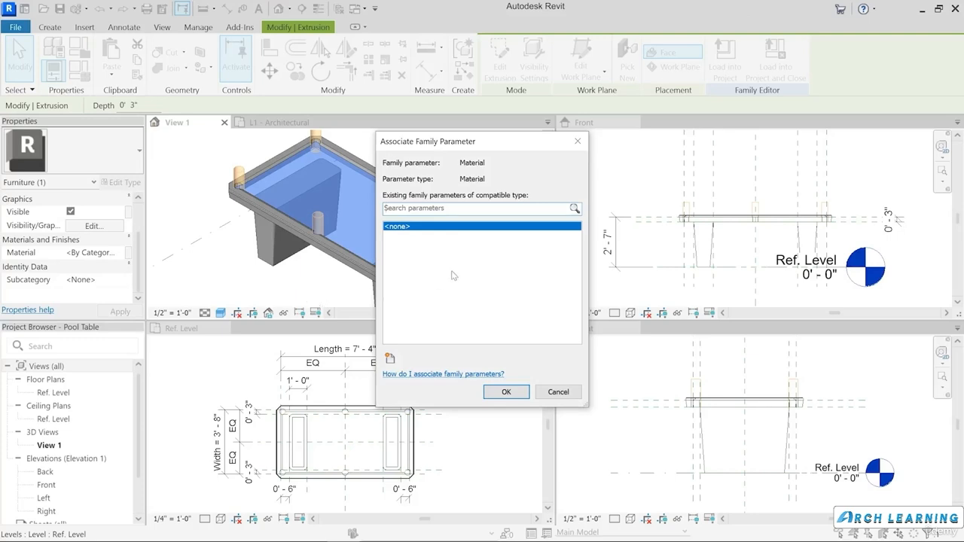
left_click(390, 359)
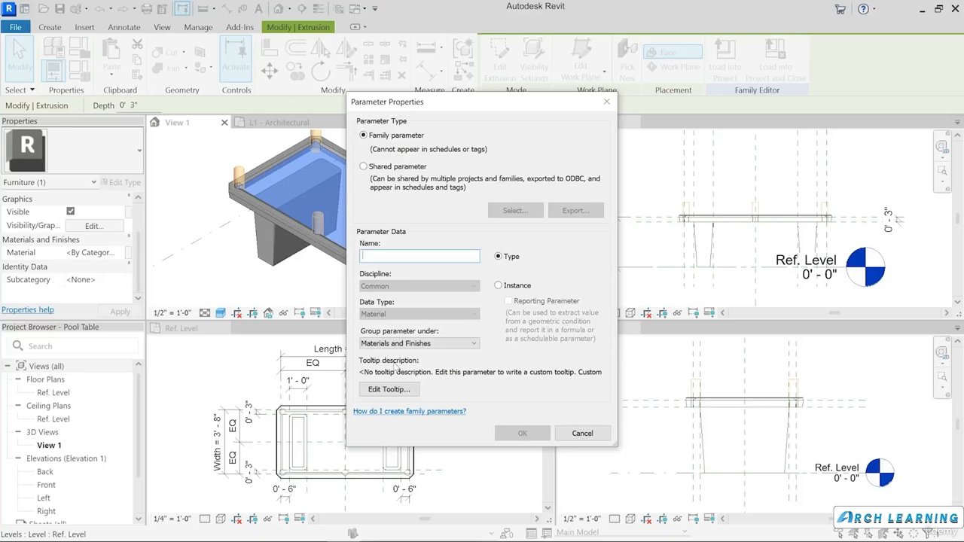
type("Playing")
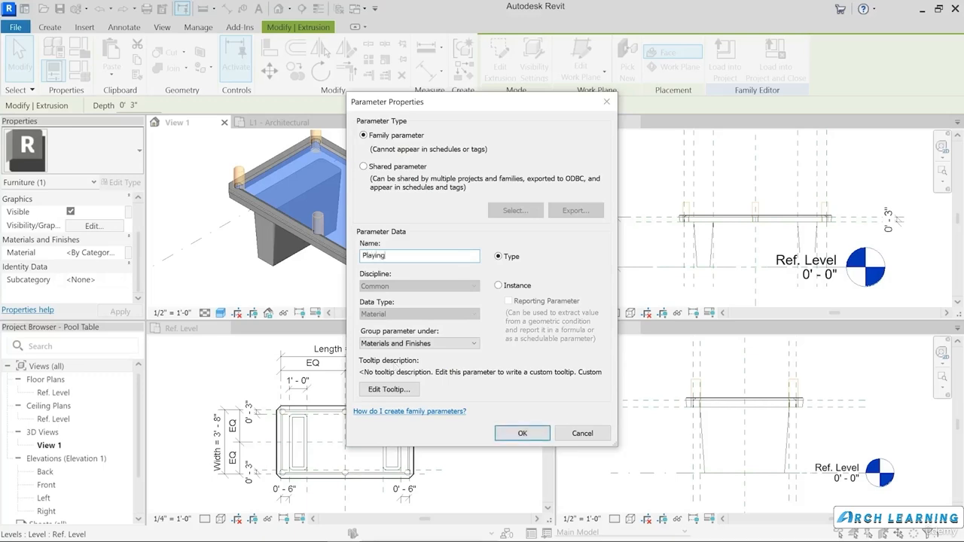
type(" Surface")
left_click(516, 435)
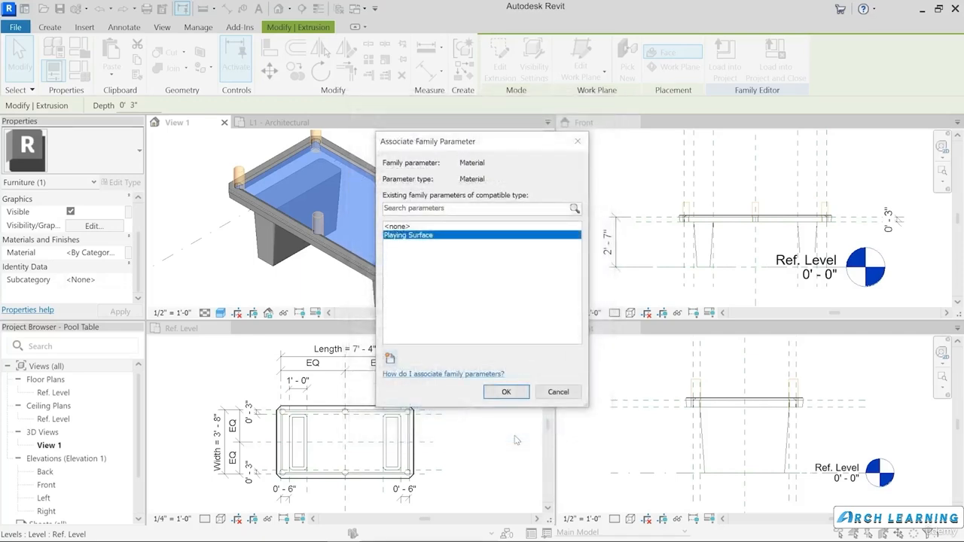
left_click(508, 395)
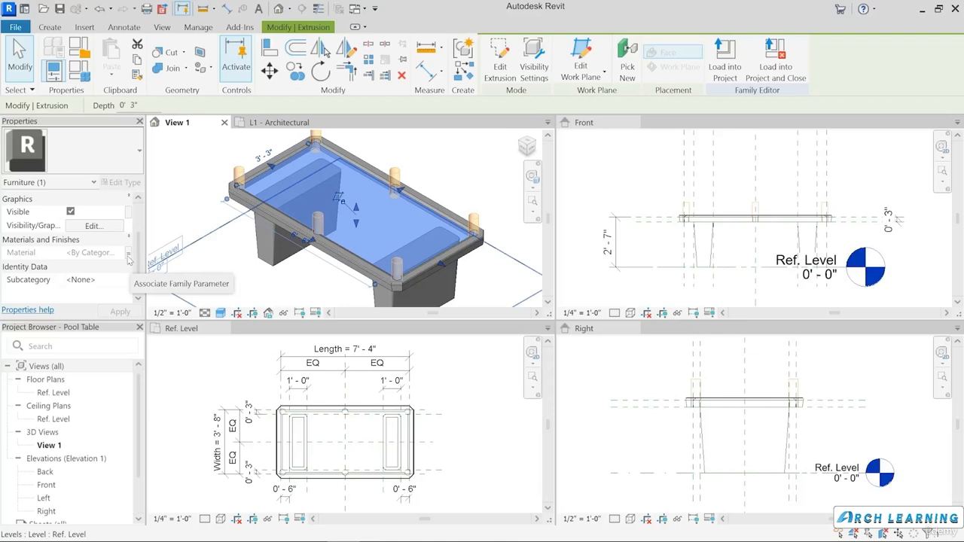
left_click(179, 223)
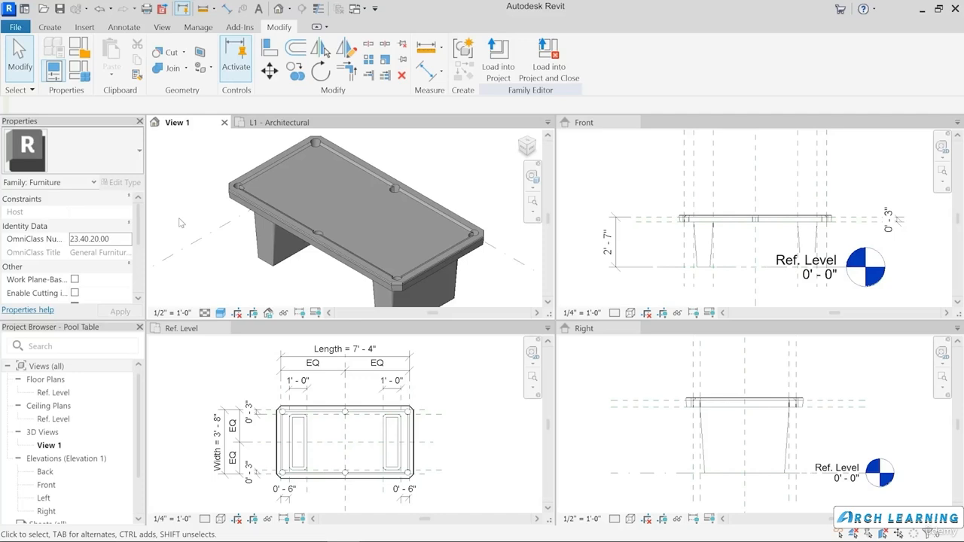
- Assign the Green Felt material to the Playing Surface parameter of the Large type and apply it
left_click(80, 82)
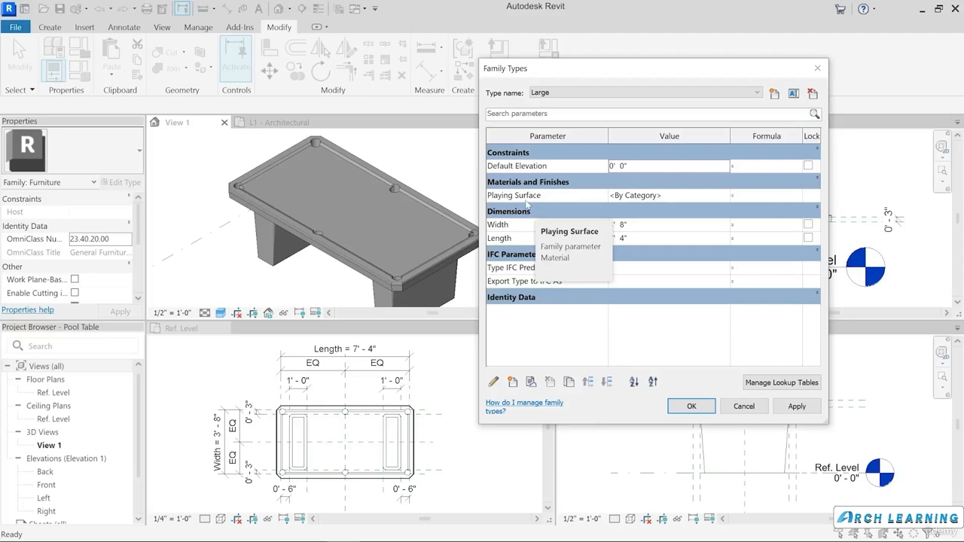
left_click(676, 195)
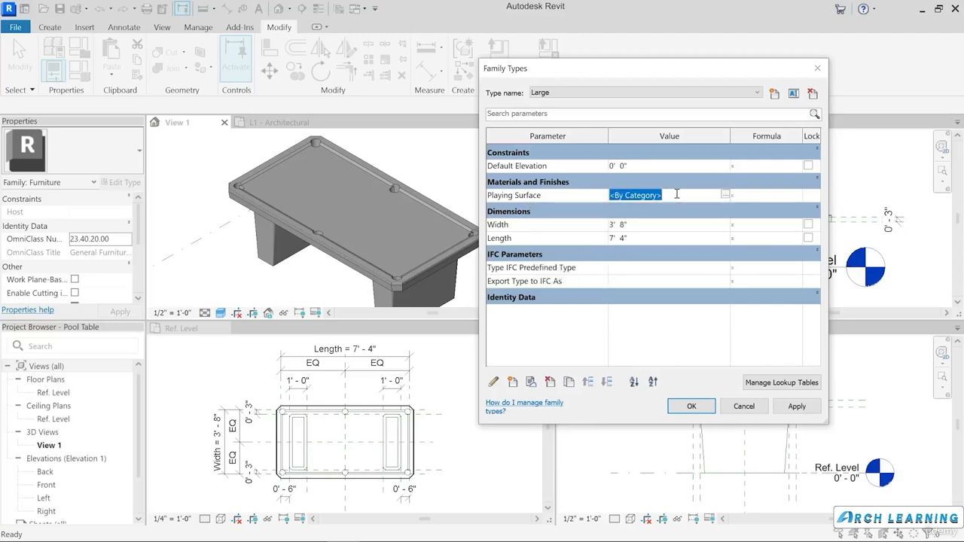
left_click(725, 196)
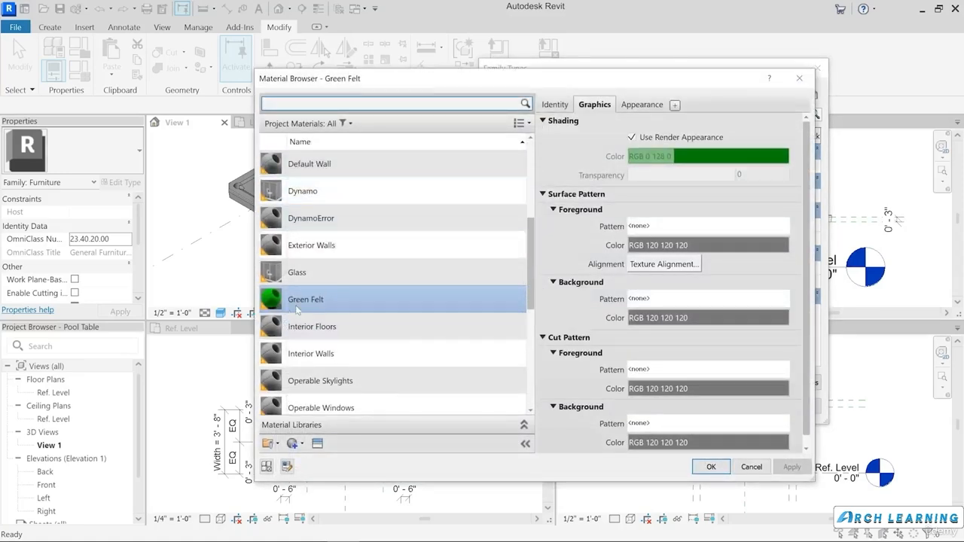
left_click(713, 468)
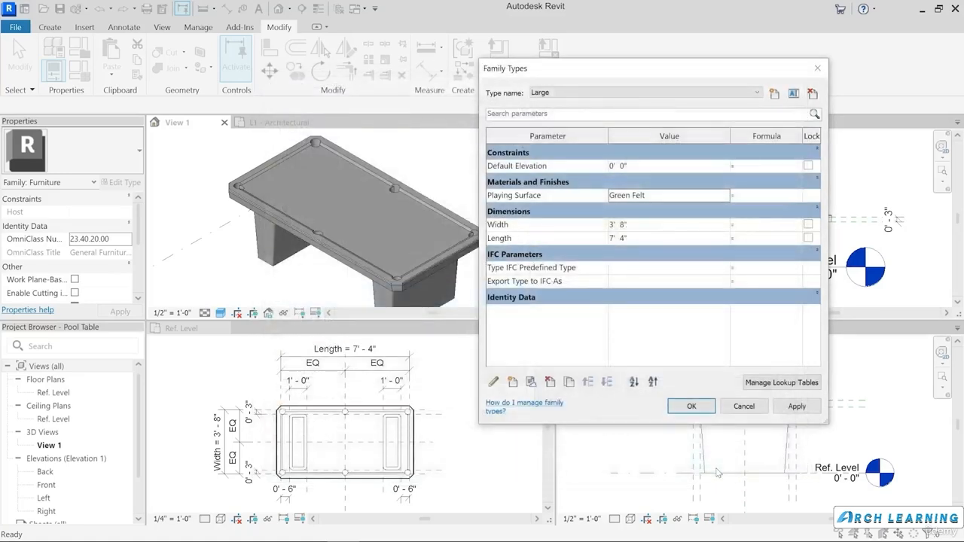
left_click(790, 409)
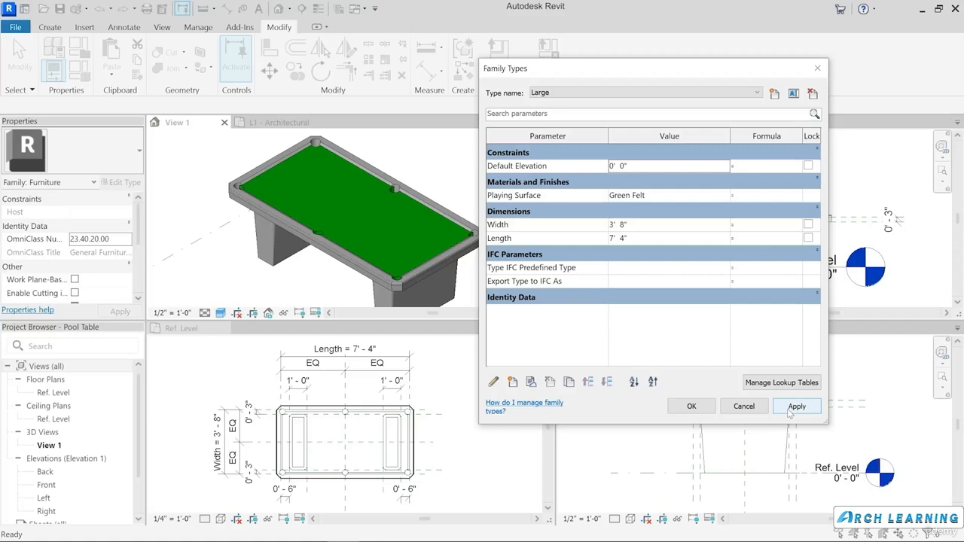
- Switch to the Small type and assign the Green Felt material to its Playing Surface parameter
left_click(561, 94)
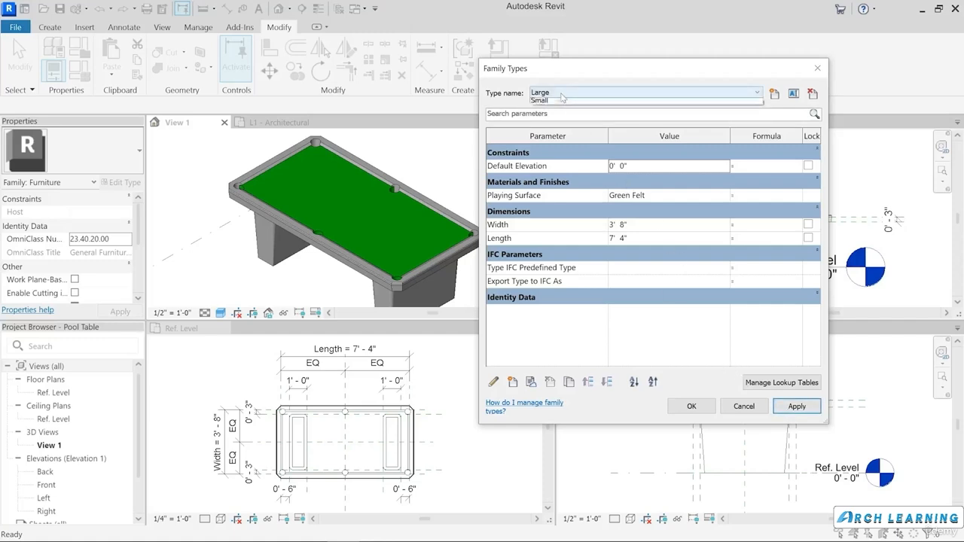
left_click(559, 101)
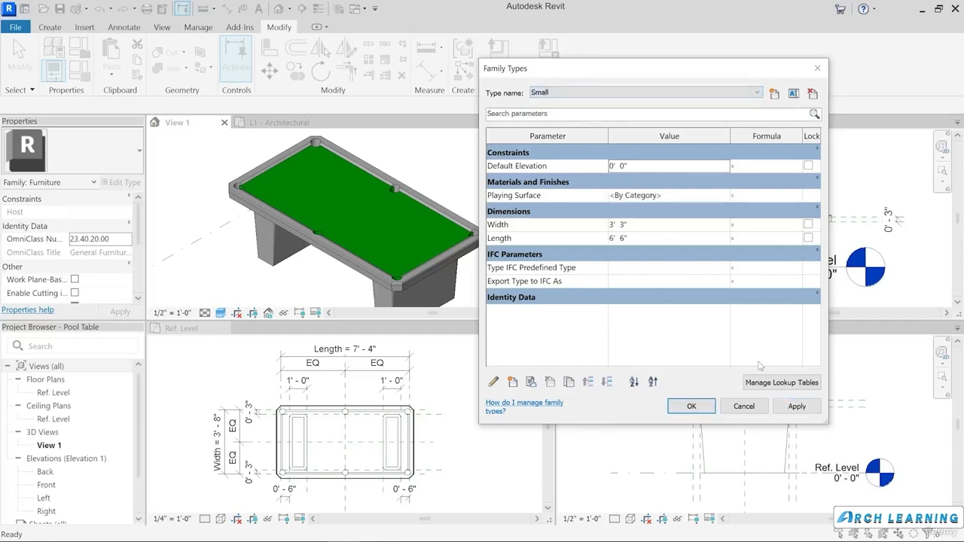
left_click(787, 407)
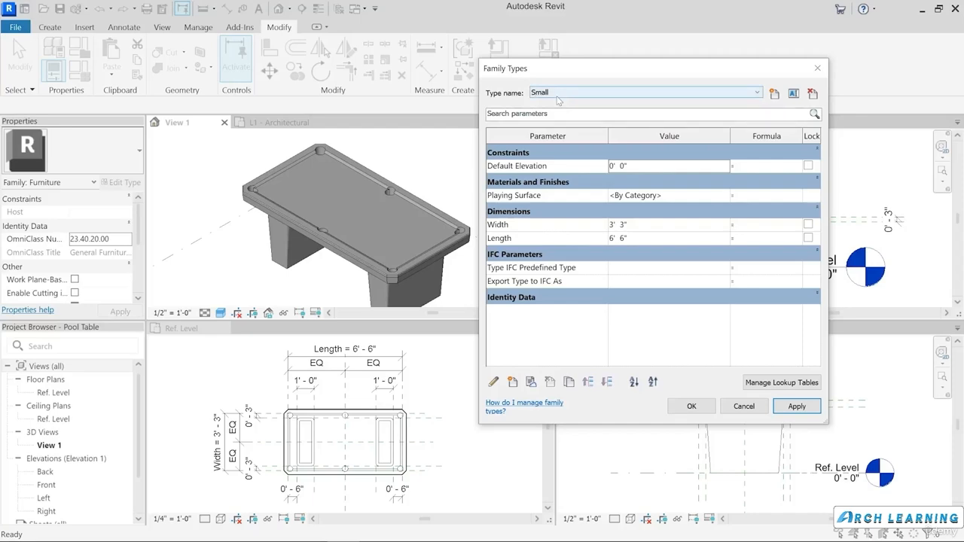
left_click(676, 198)
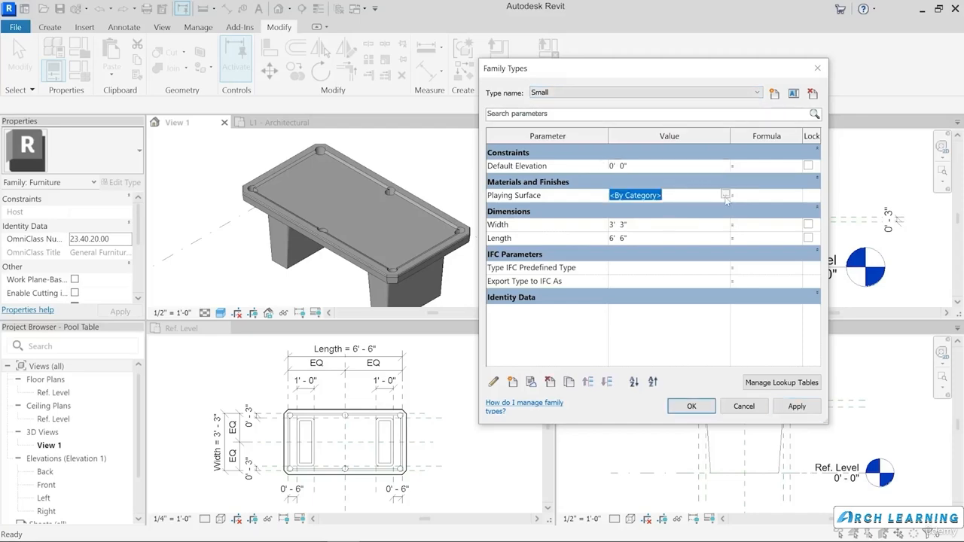
left_click(725, 196)
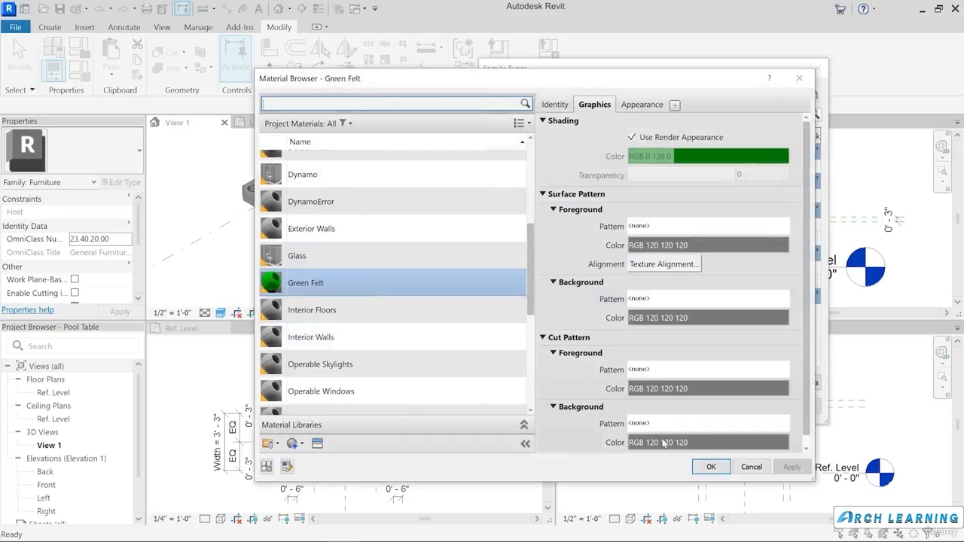
left_click(702, 467)
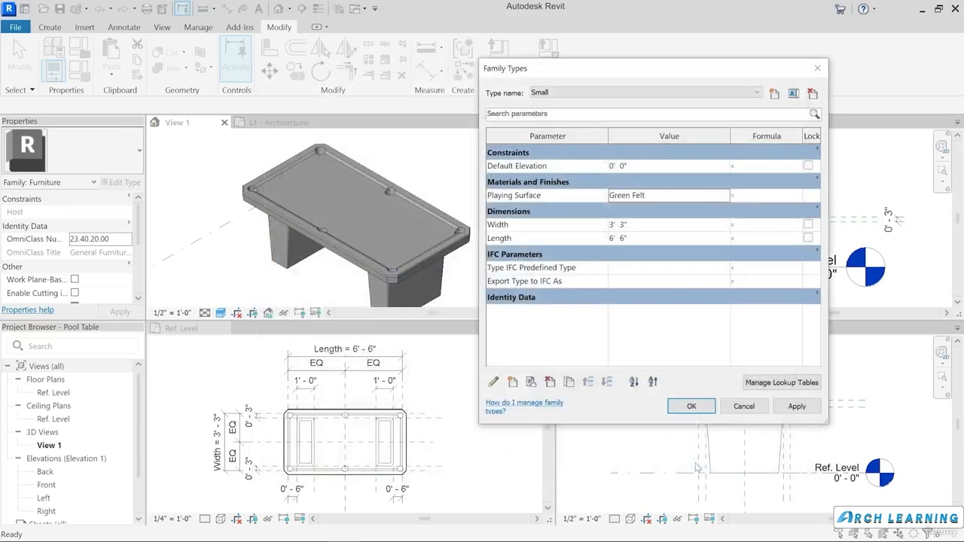
left_click(692, 407)
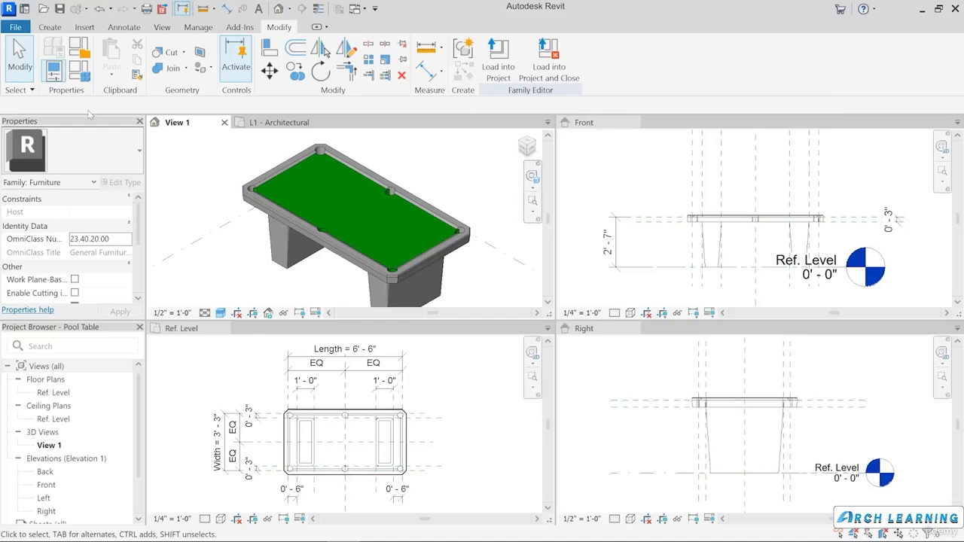
- Make Large the current family type again
left_click(78, 70)
left_click(648, 91)
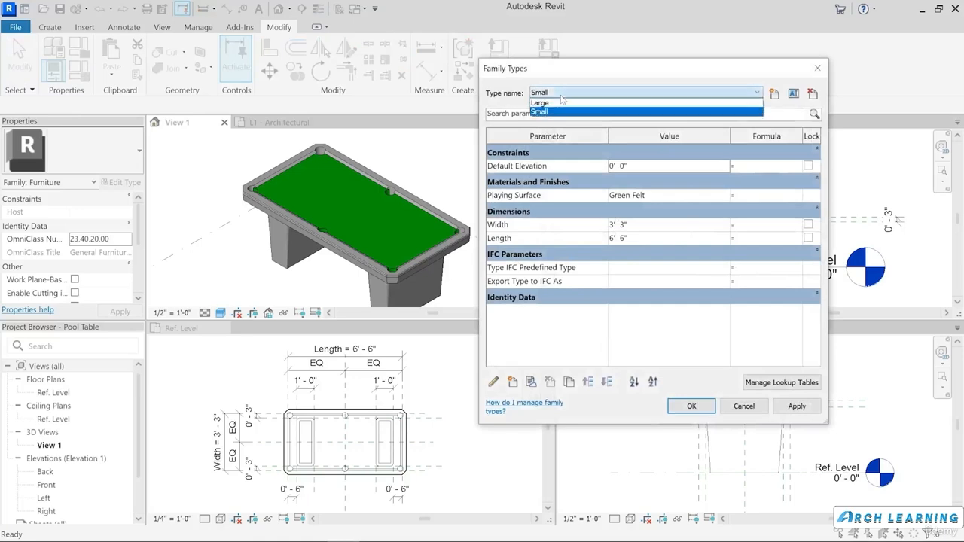
left_click(558, 101)
left_click(691, 406)
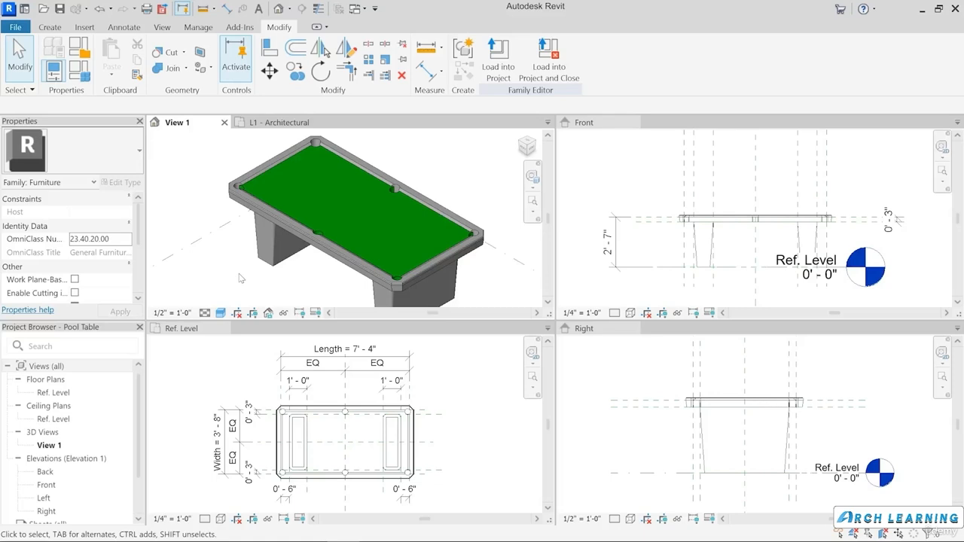
- Load the Cues and Balls family into the pool table family as a component ready for placement
left_click(57, 28)
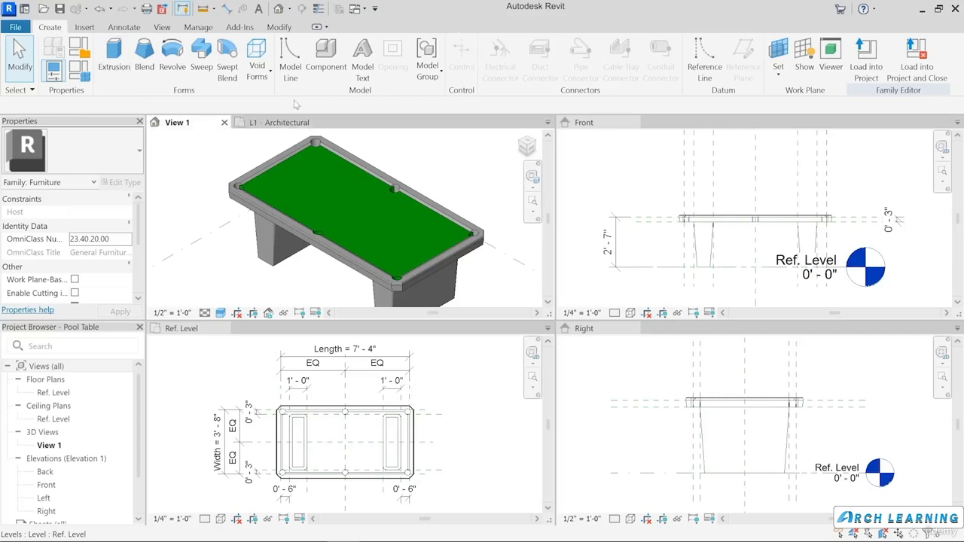
left_click(325, 70)
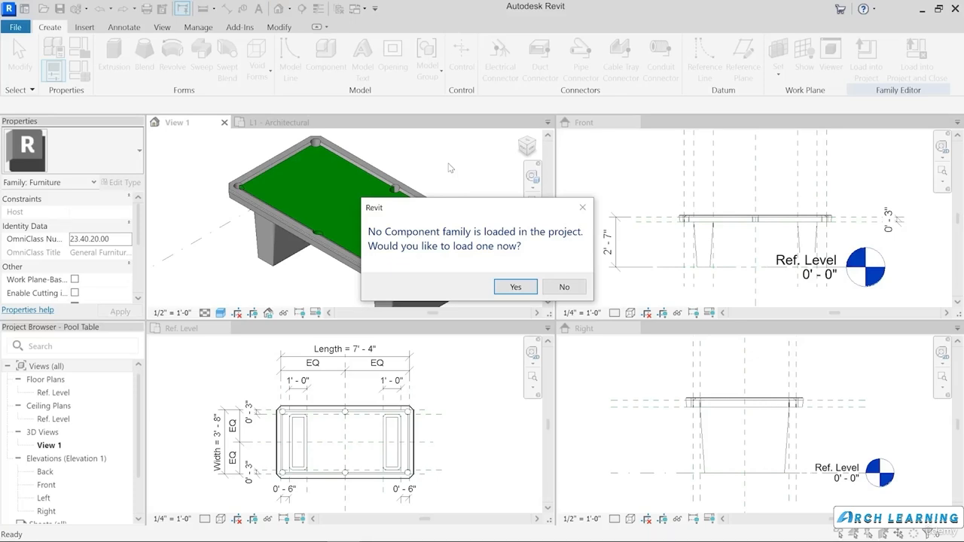
left_click(505, 291)
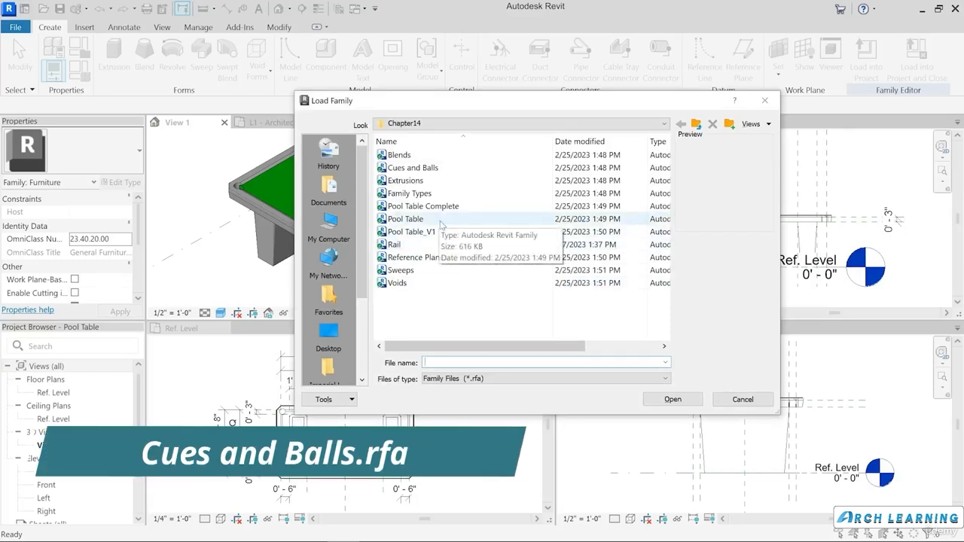
left_click(431, 170)
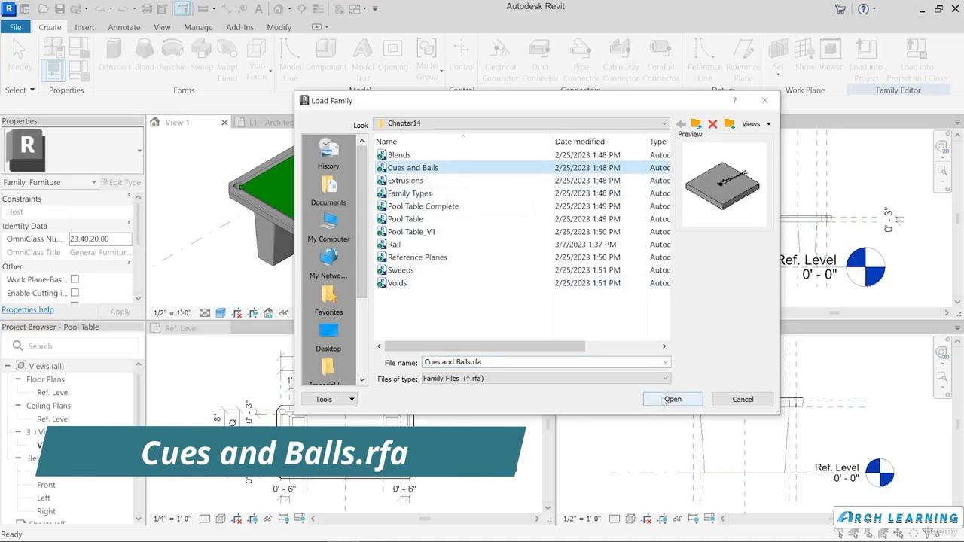
left_click(666, 401)
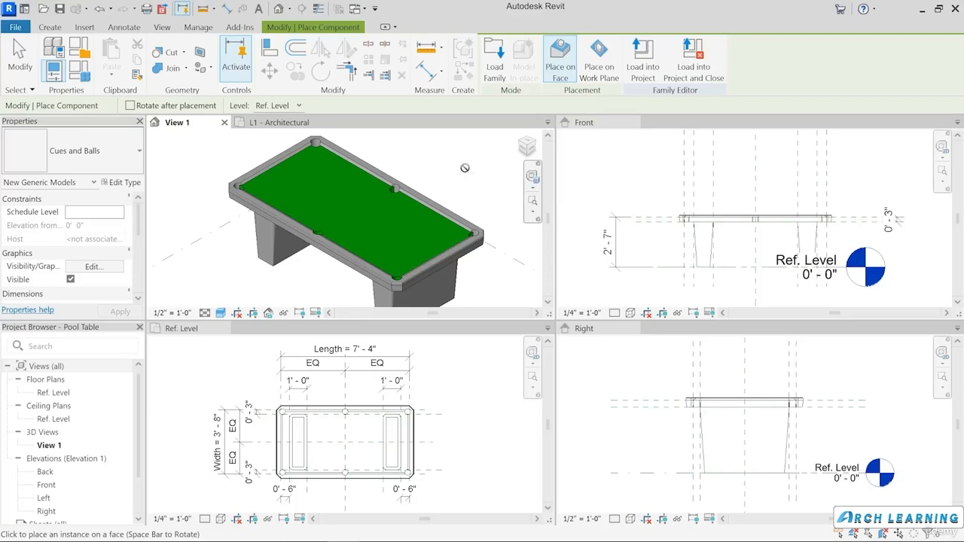
- Place the Cues and Balls component on the table's green playing surface, oriented along its length, and end placement
middle_click_drag(499, 267, 493, 222)
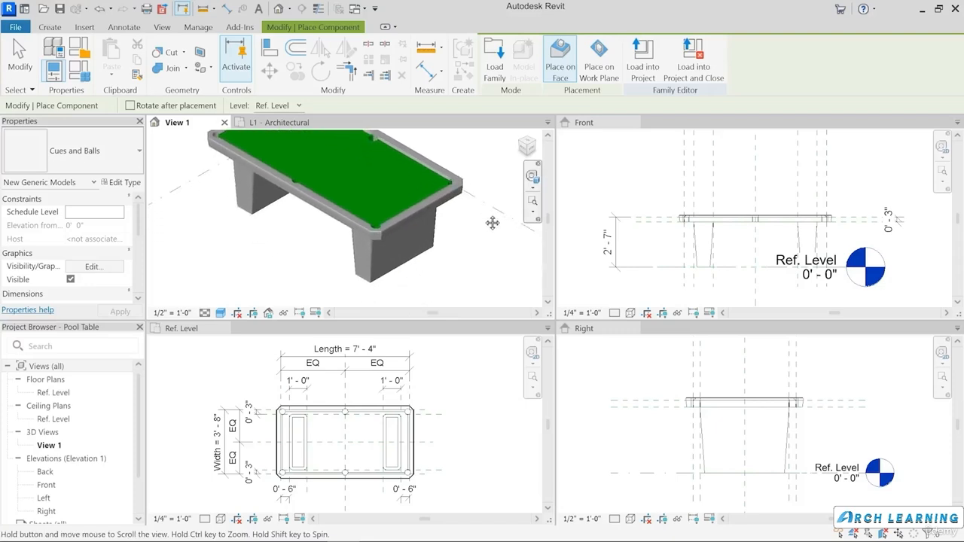
scroll(429, 286, "up", 3)
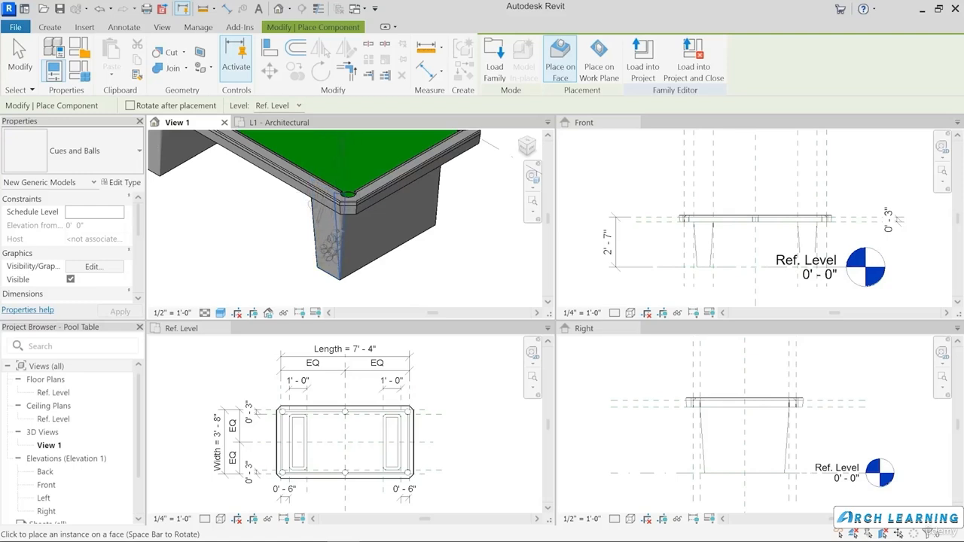
middle_click_drag(354, 247, 407, 342)
middle_click_drag(407, 202, 416, 235)
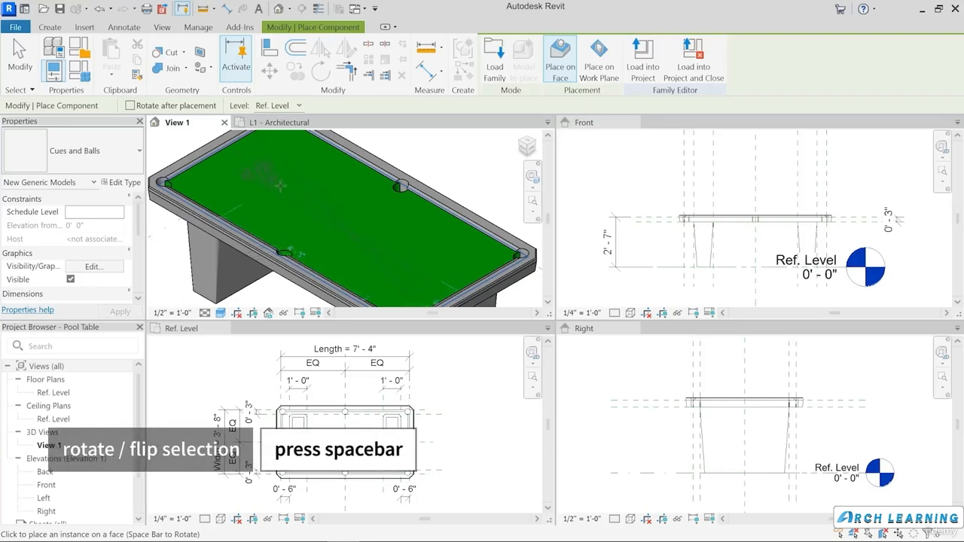
left_click(255, 269)
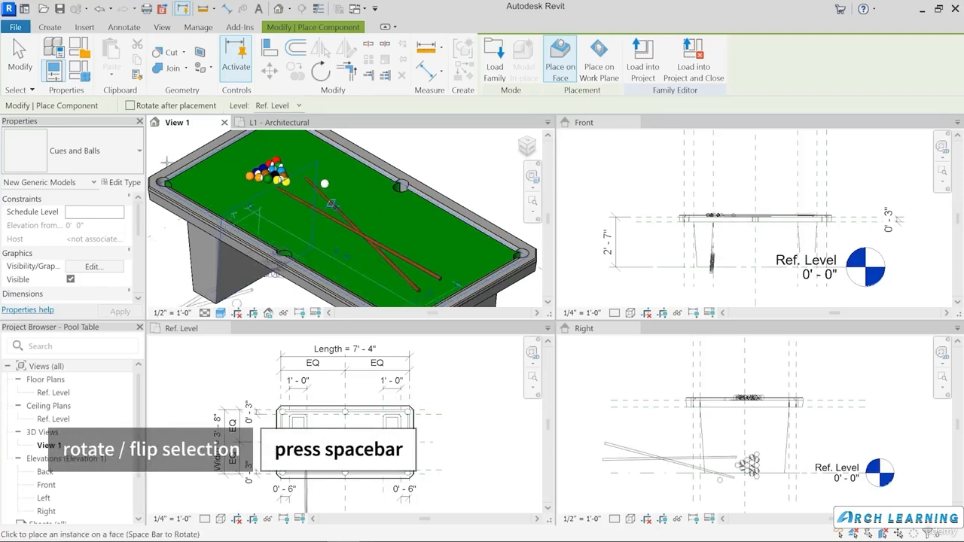
key("Escape")
scroll(312, 216, "down", 3)
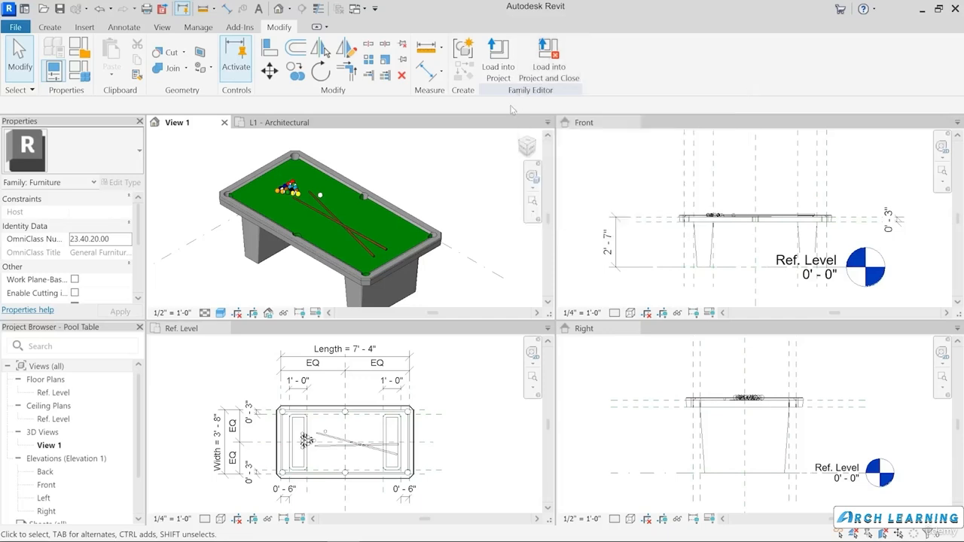
- Load the Pool Table family into the project and close it, saving its changes
left_click(549, 84)
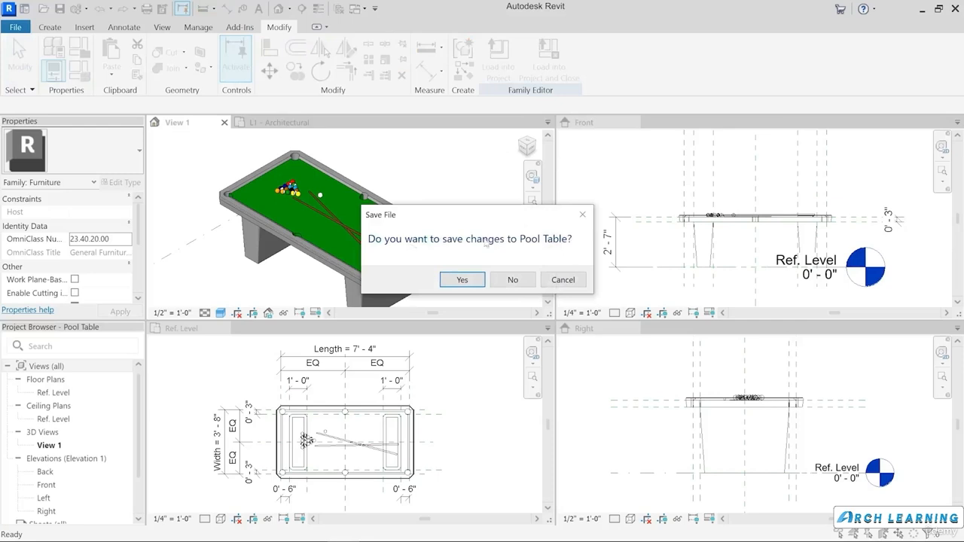
left_click(472, 284)
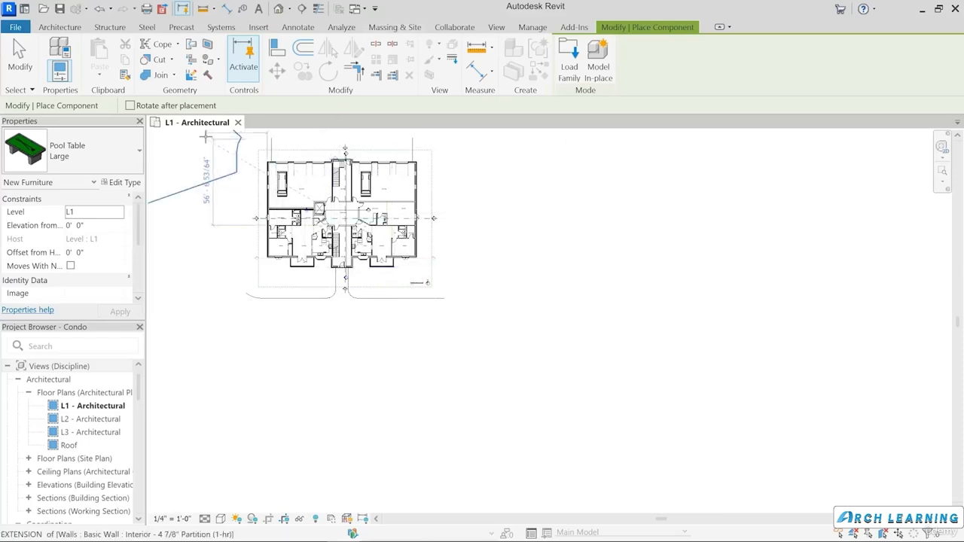
- Place one Large Pool Table in the Rec Room on the L1 architectural plan and end placement
scroll(375, 213, "up", 6)
middle_click_drag(386, 215, 559, 307)
scroll(565, 309, "up", 1)
scroll(577, 305, "up", 4)
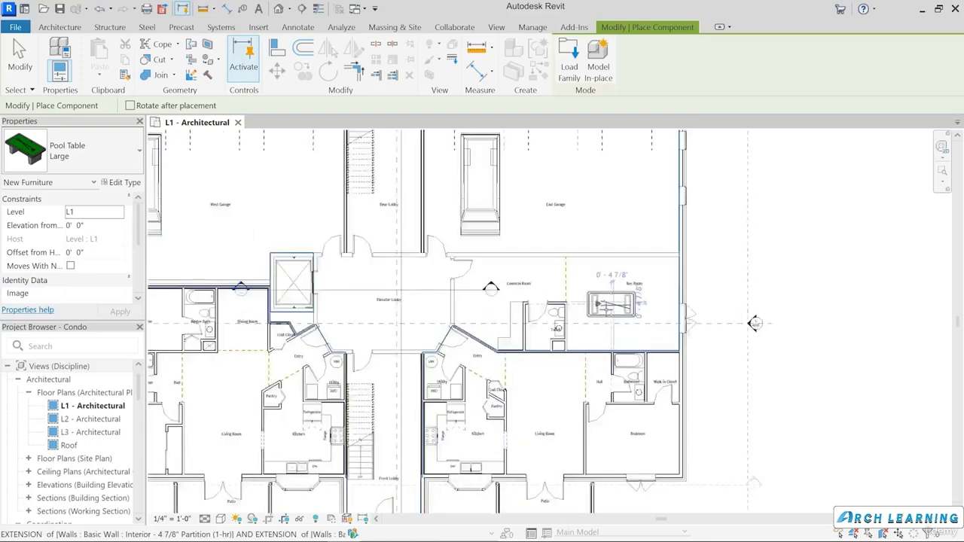
scroll(599, 305, "up", 3)
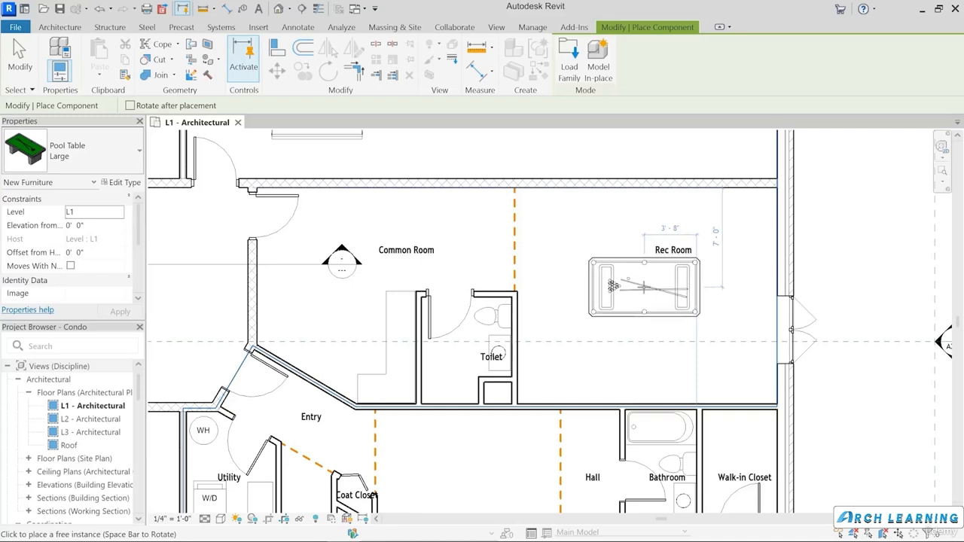
left_click(644, 287)
key("Escape")
key("Escape")
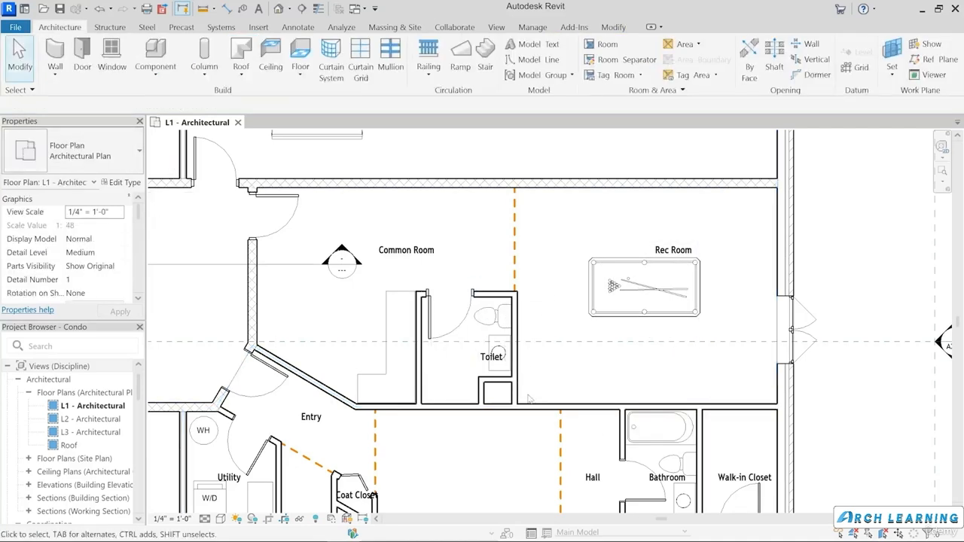
- Switch the placed pool table to the Small type and back to Large, and deselect it
left_click(657, 317)
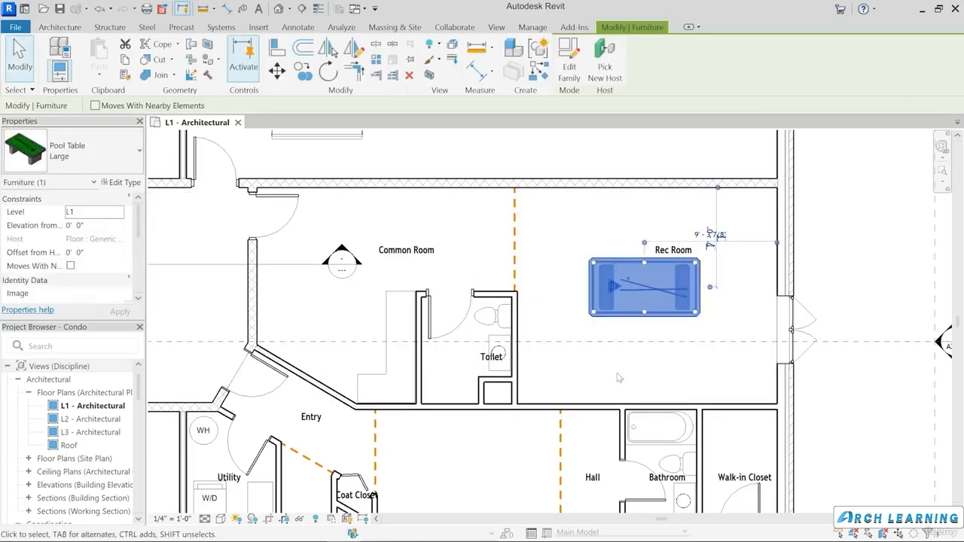
left_click(81, 155)
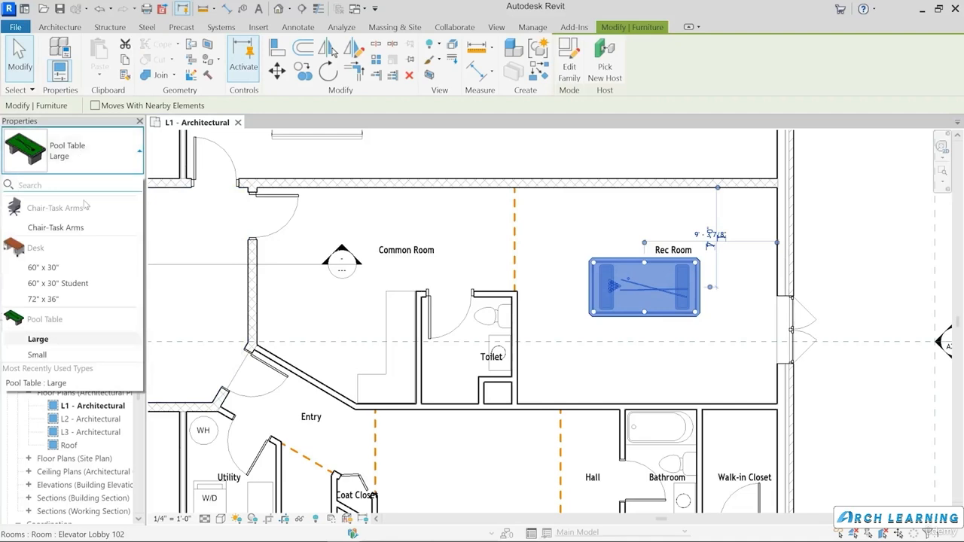
left_click(43, 355)
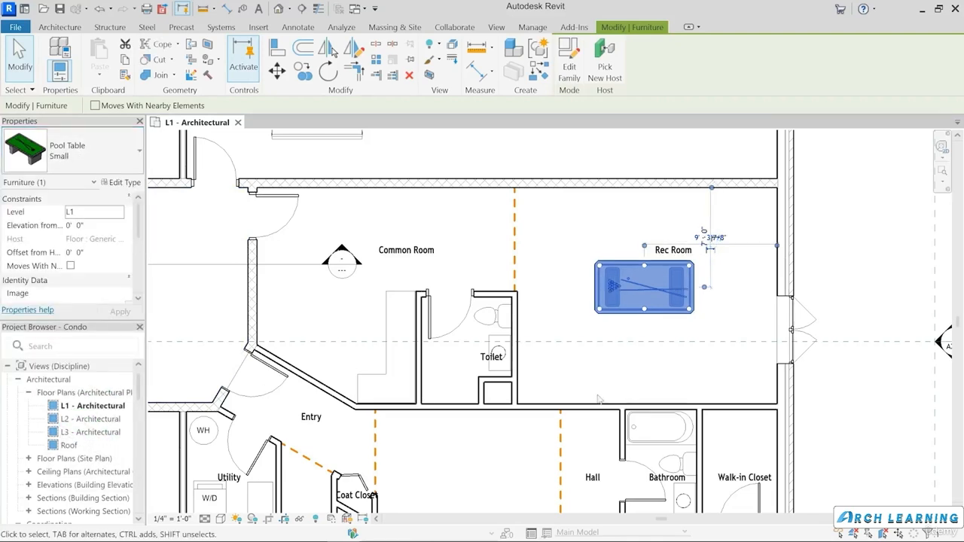
left_click(72, 155)
left_click(34, 339)
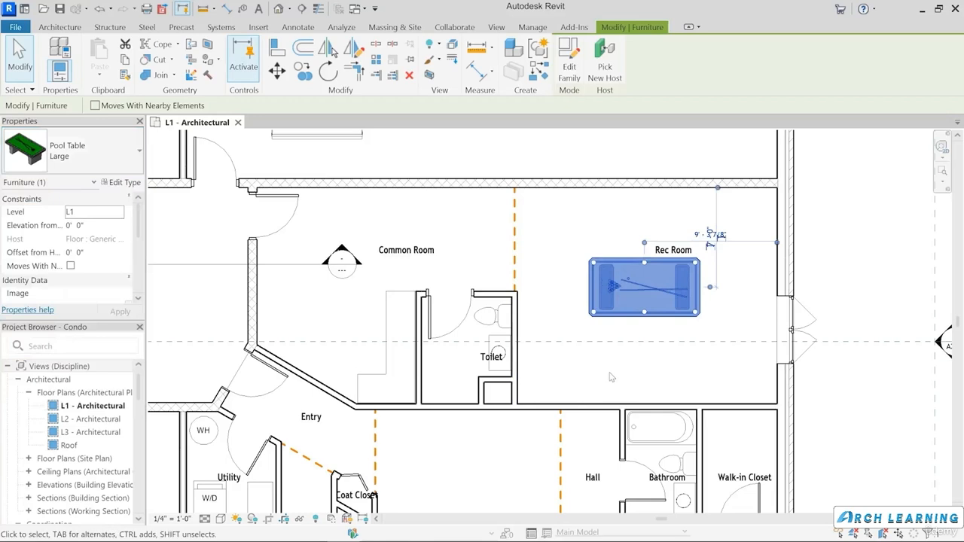
left_click(612, 377)
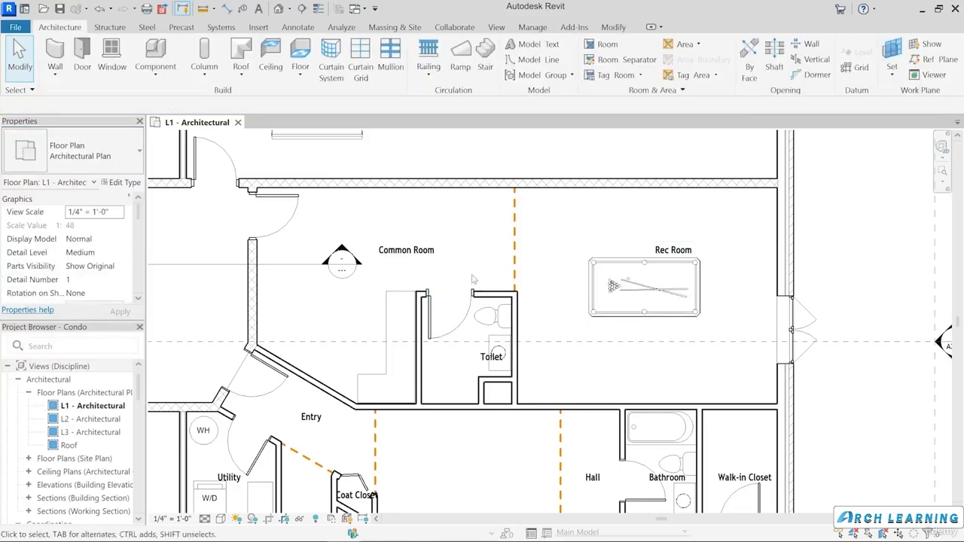
- Create a perspective camera view from the Common Room looking across the pool table, with its target beyond the Rec Room's exterior wall
left_click(291, 11)
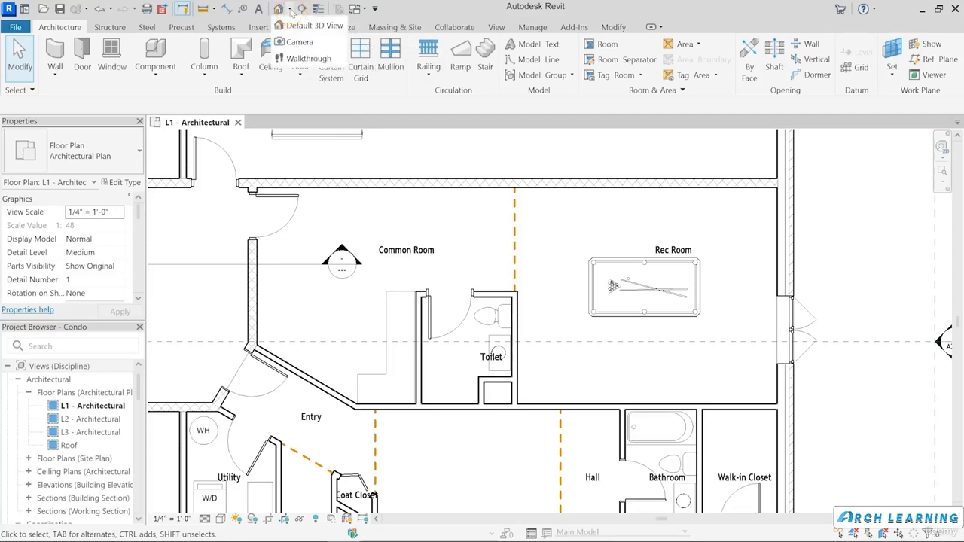
left_click(299, 41)
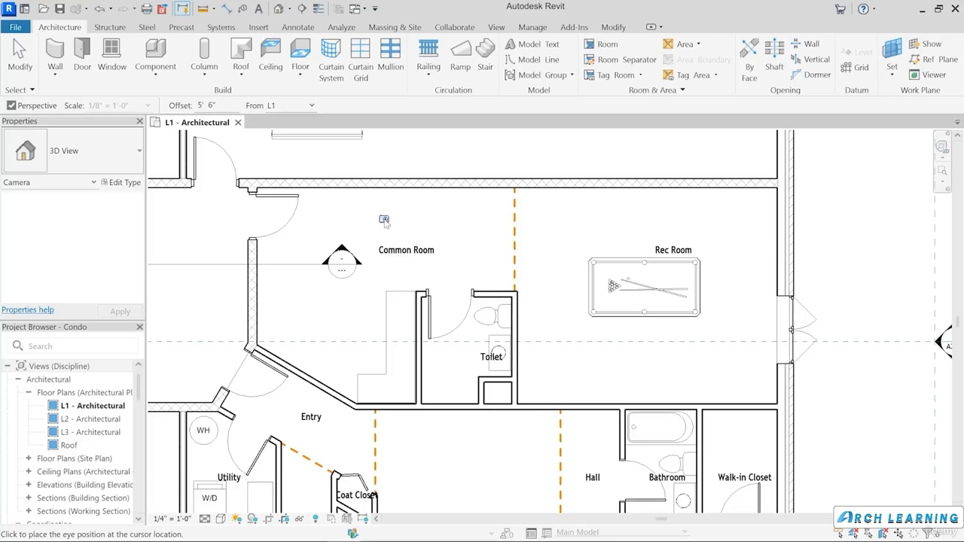
left_click(384, 218)
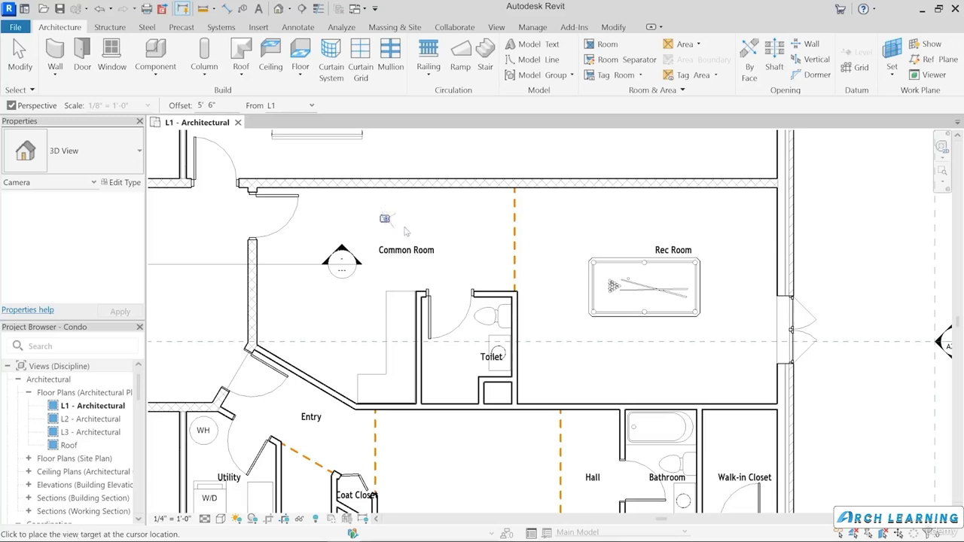
left_click(889, 329)
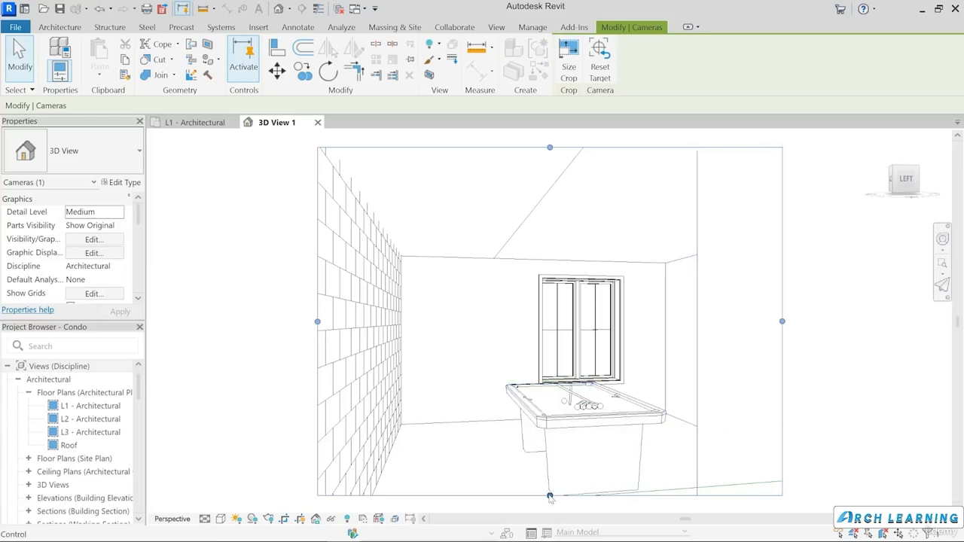
- Extend the camera view's crop slightly downward below the pool table and set the visual style to Shaded
left_click_drag(550, 495, 551, 510)
middle_click_drag(720, 459, 714, 419)
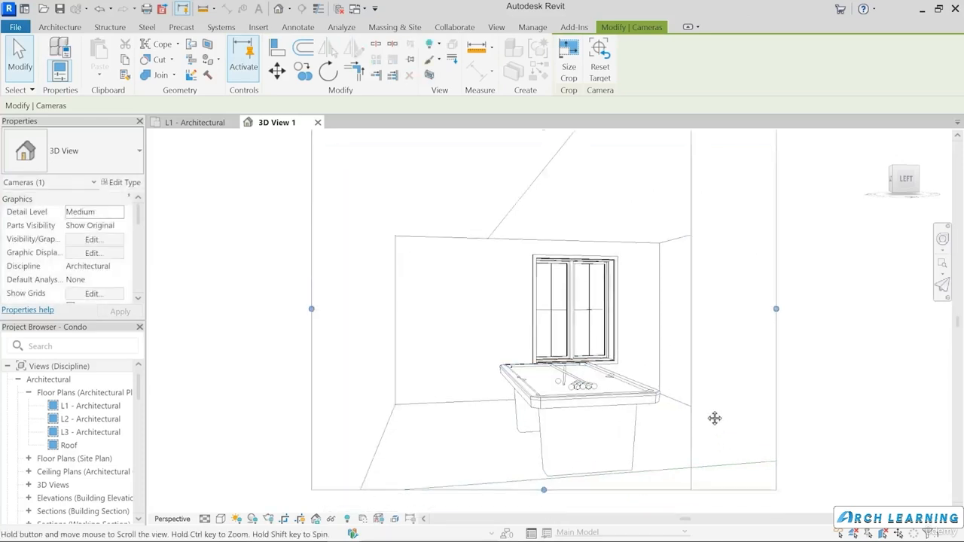
left_click(220, 519)
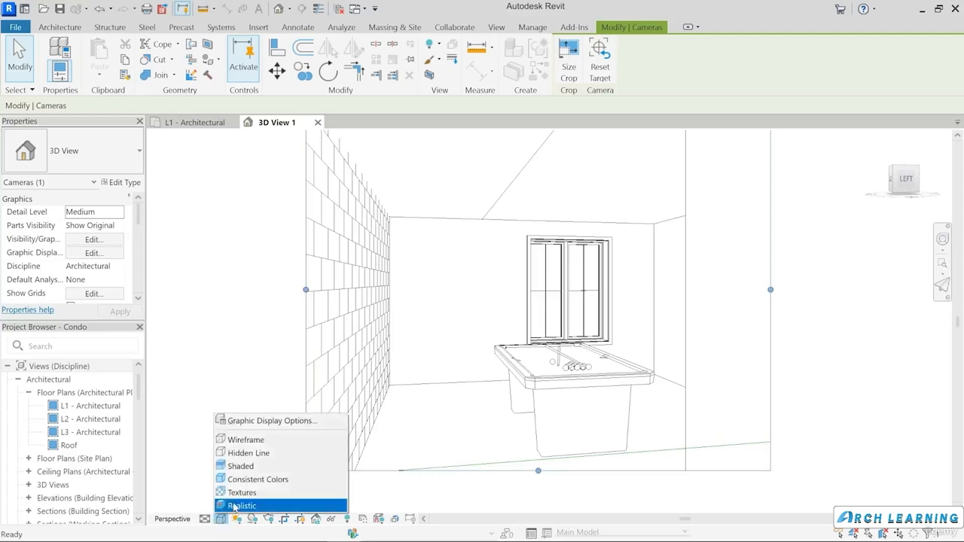
left_click(246, 466)
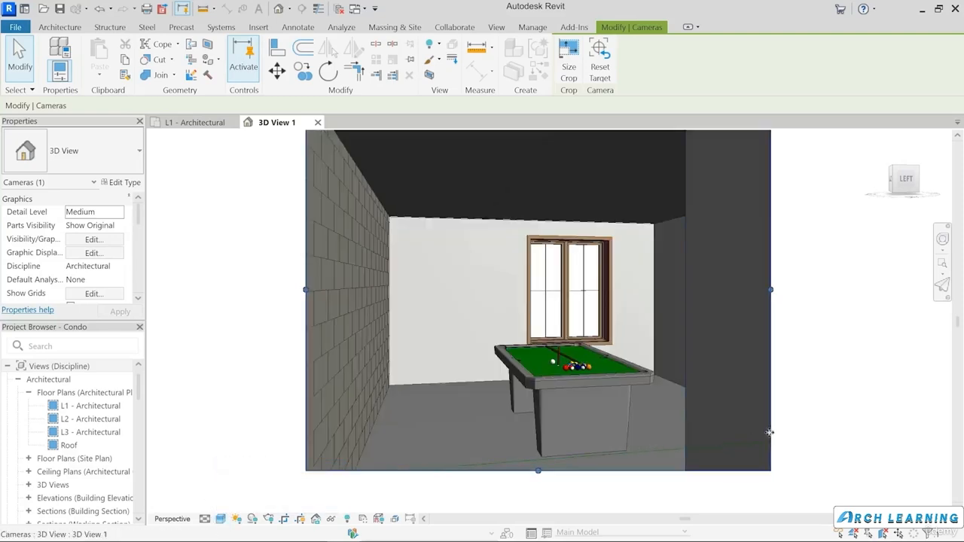
scroll(678, 407, "up", 2)
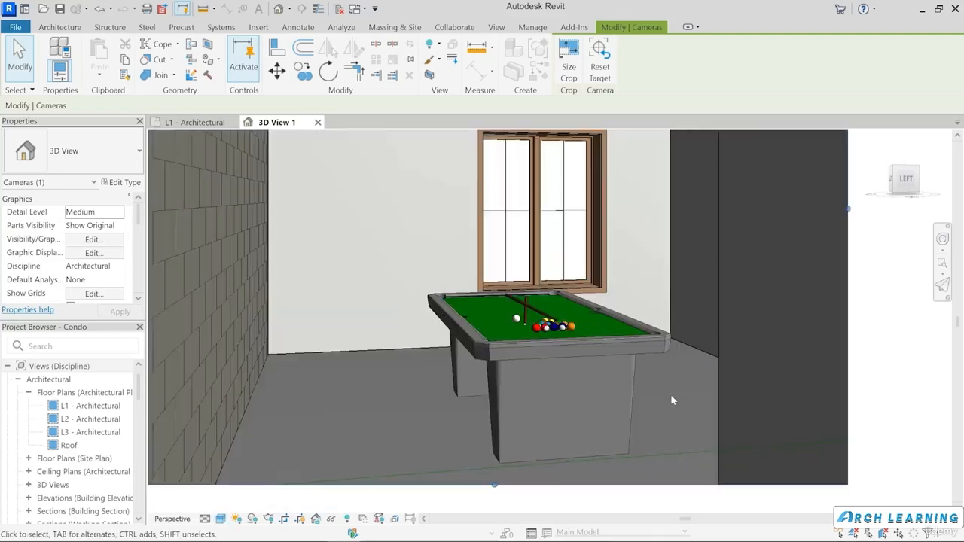